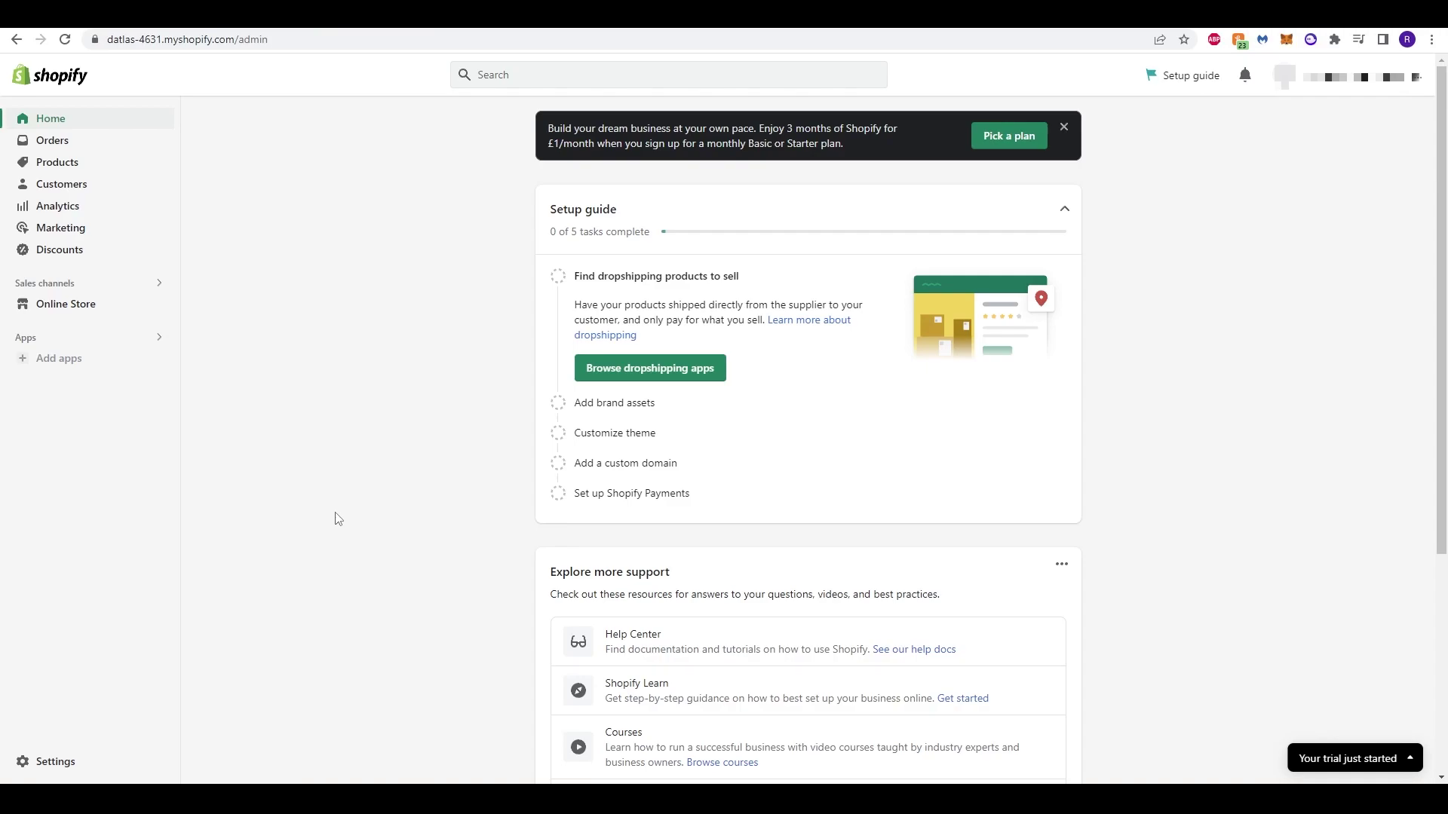
Go to Settings > Billing to view the trial subscription and GBP billing currency
{"action": "scroll", "coordinate": [338, 519], "scroll_direction": "down", "scroll_amount": 1}
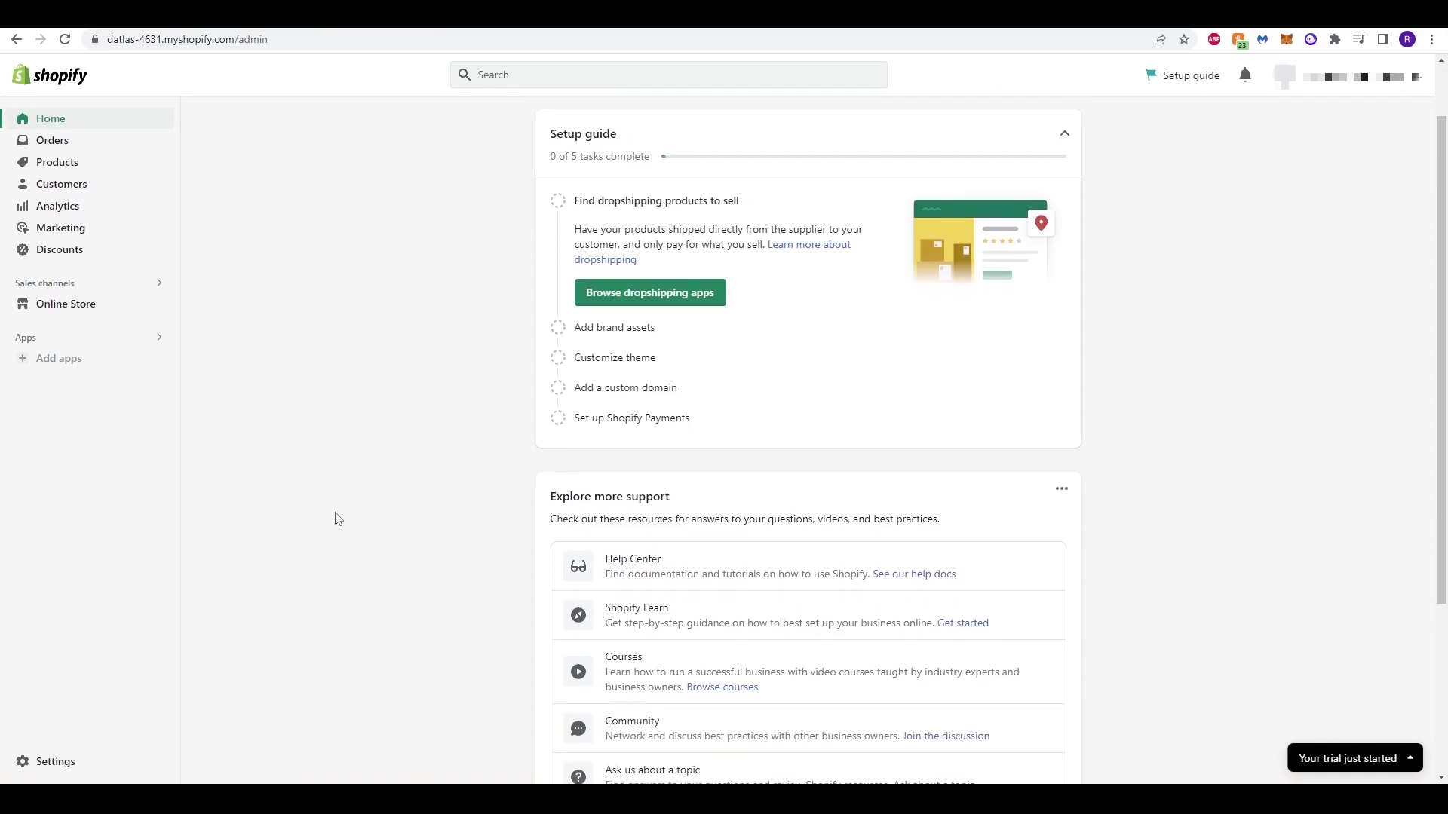
{"action": "scroll", "coordinate": [338, 518], "scroll_direction": "down", "scroll_amount": 1}
{"action": "scroll", "coordinate": [338, 519], "scroll_direction": "up", "scroll_amount": 2}
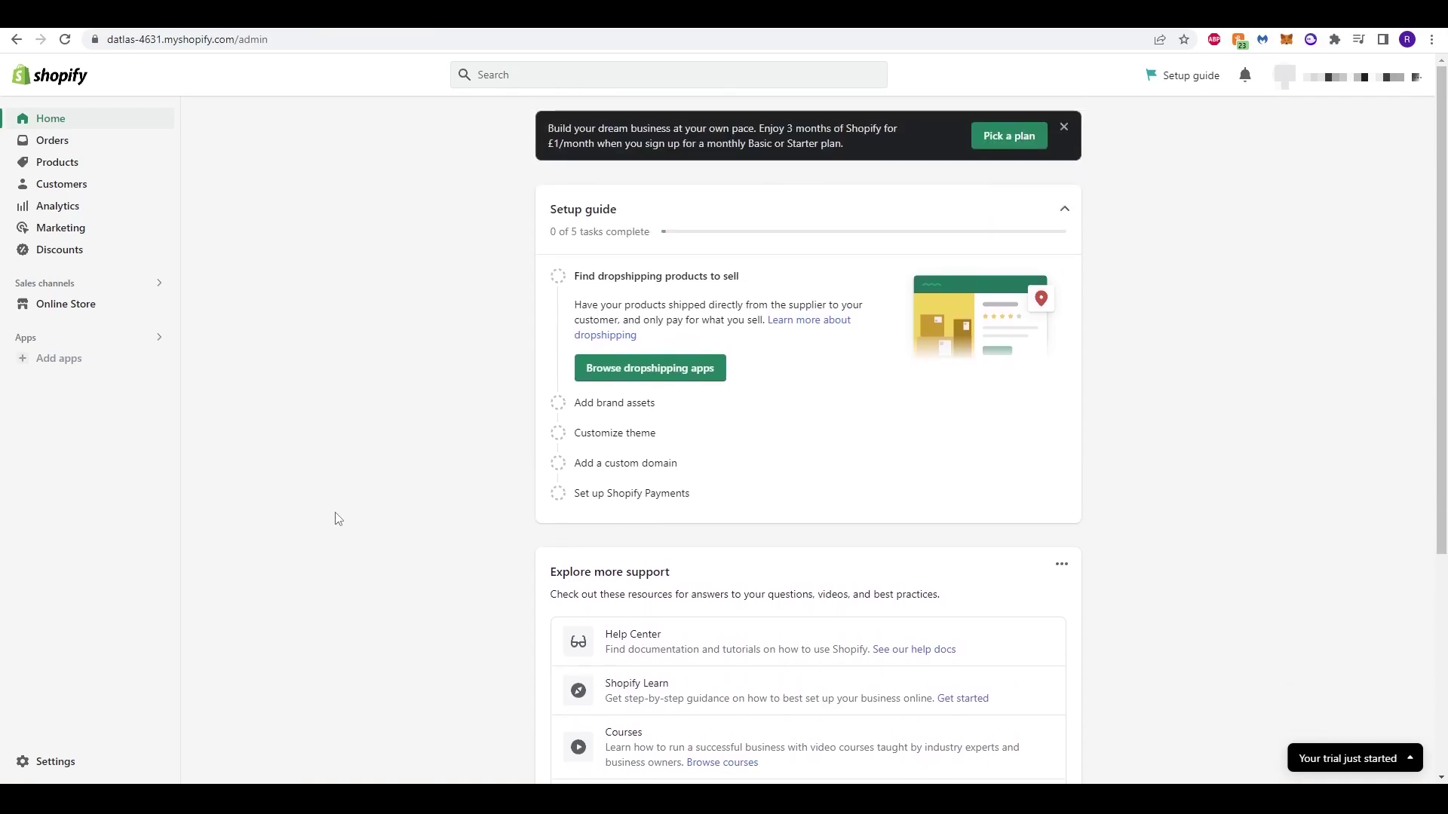
{"action": "scroll", "coordinate": [338, 519], "scroll_direction": "down", "scroll_amount": 4}
{"action": "scroll", "coordinate": [336, 518], "scroll_direction": "up", "scroll_amount": 4}
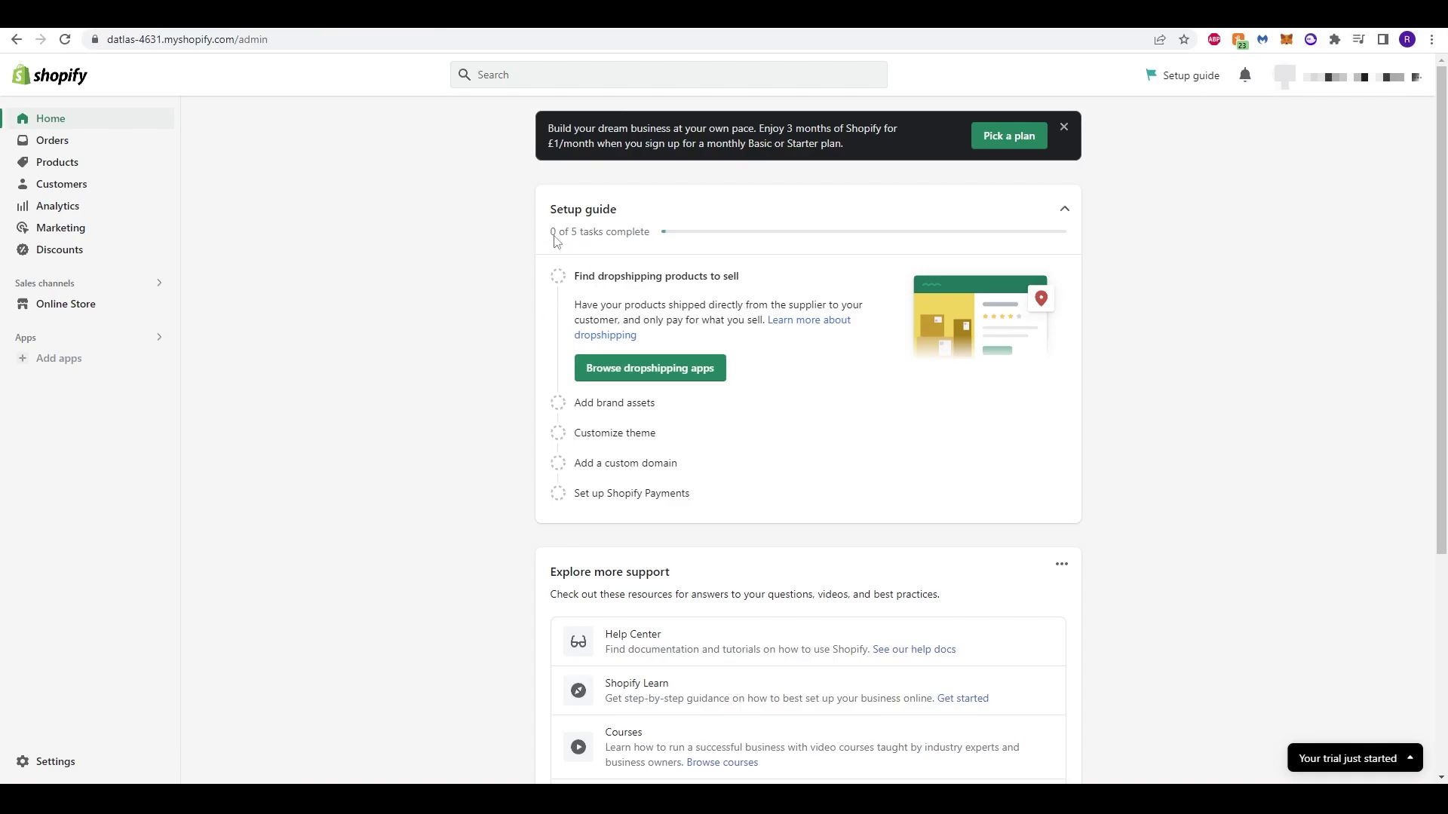
{"action": "scroll", "coordinate": [393, 414], "scroll_direction": "down", "scroll_amount": 4}
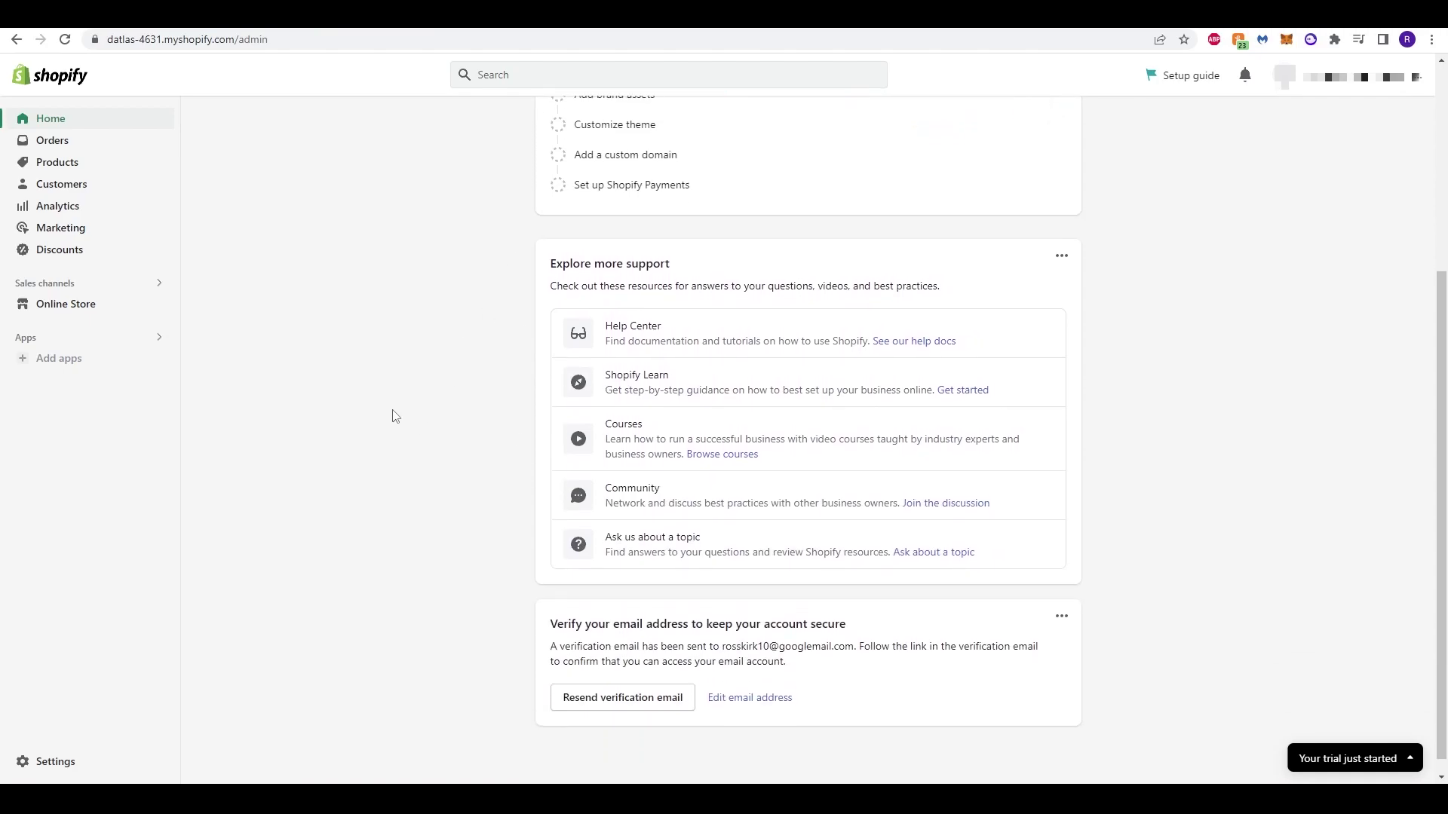
{"action": "scroll", "coordinate": [393, 416], "scroll_direction": "up", "scroll_amount": 4}
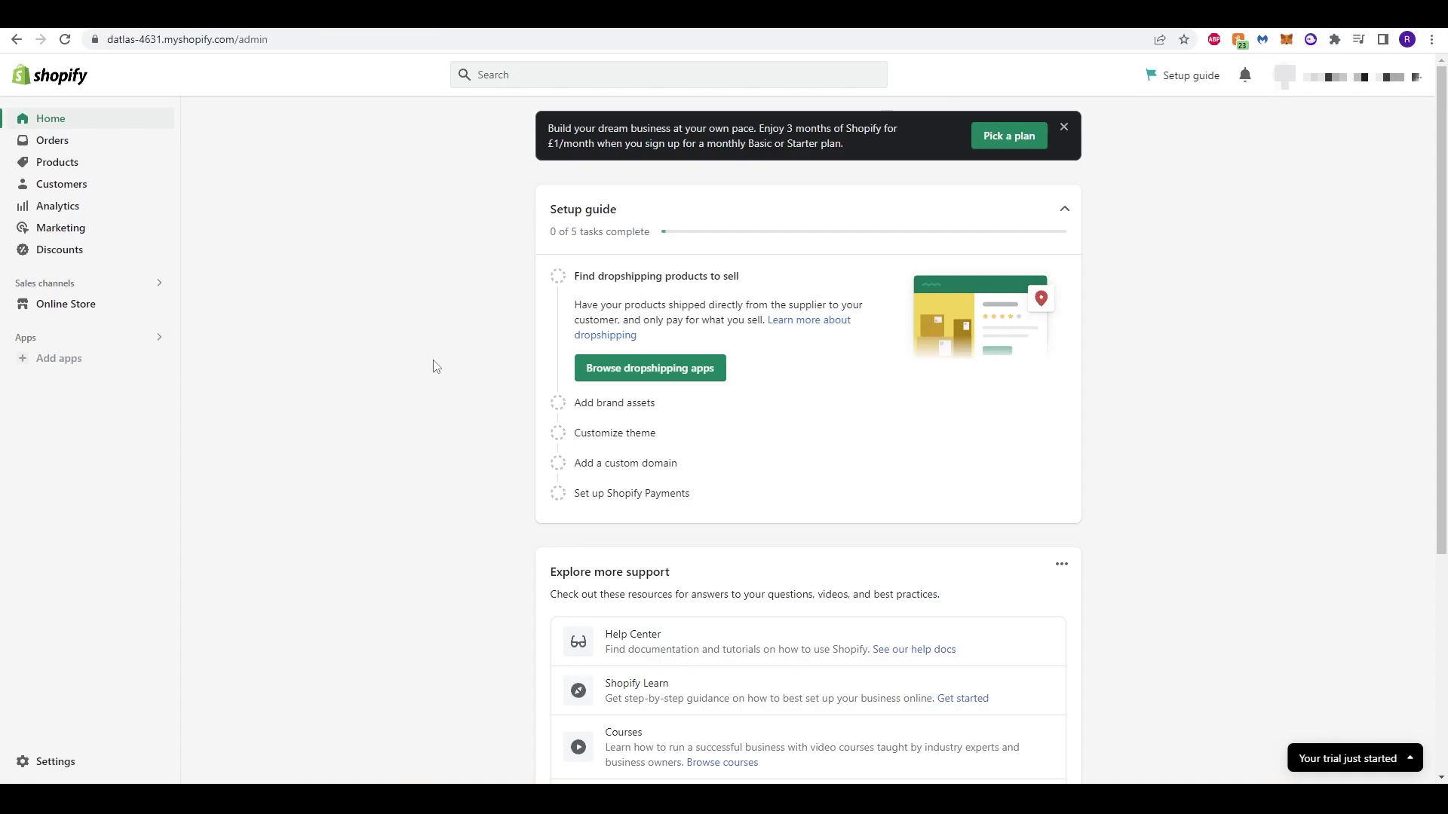
{"action": "scroll", "coordinate": [452, 422], "scroll_direction": "down", "scroll_amount": 1}
{"action": "scroll", "coordinate": [483, 392], "scroll_direction": "up", "scroll_amount": 1}
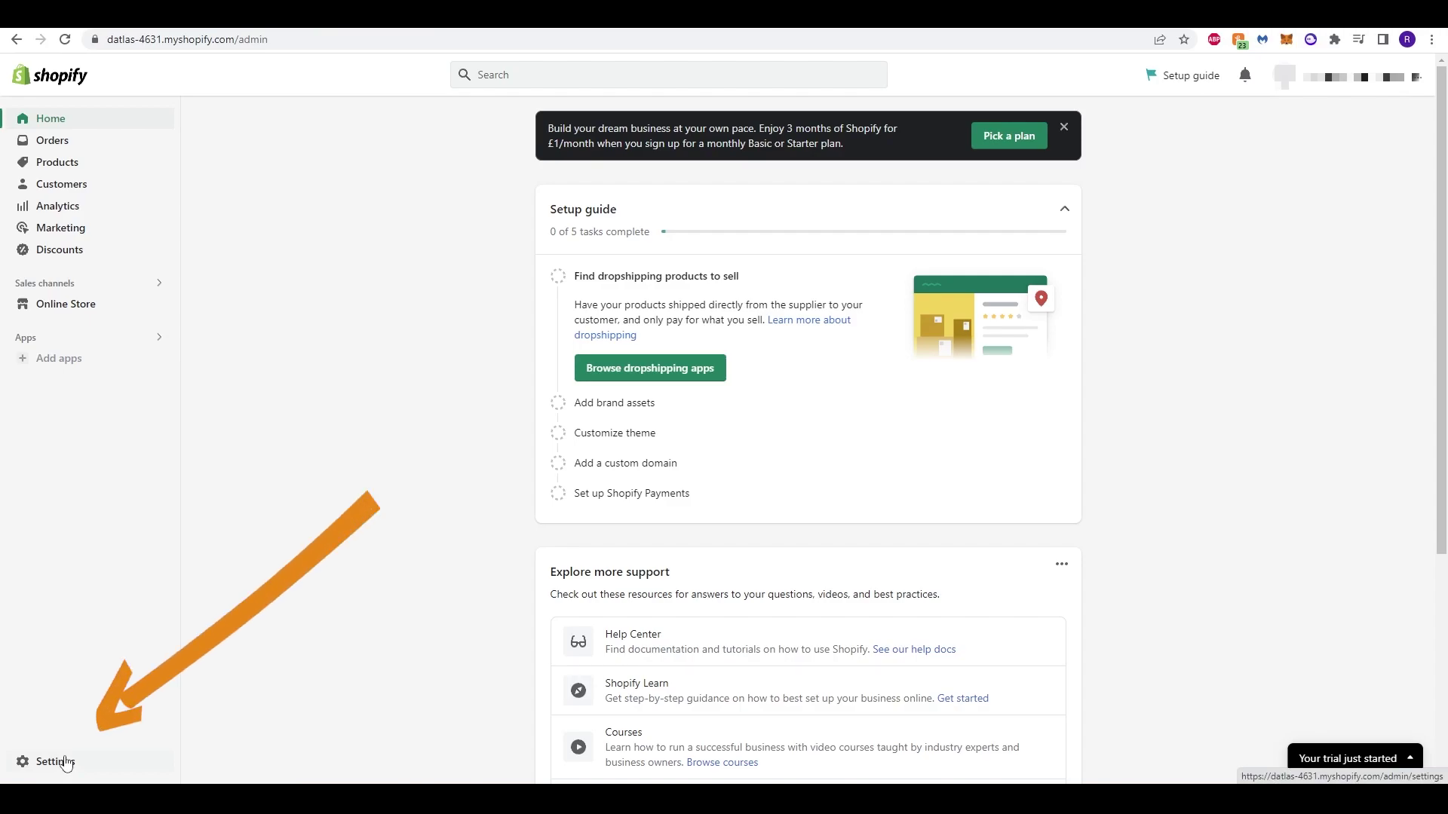
{"action": "left_click", "coordinate": [67, 764]}
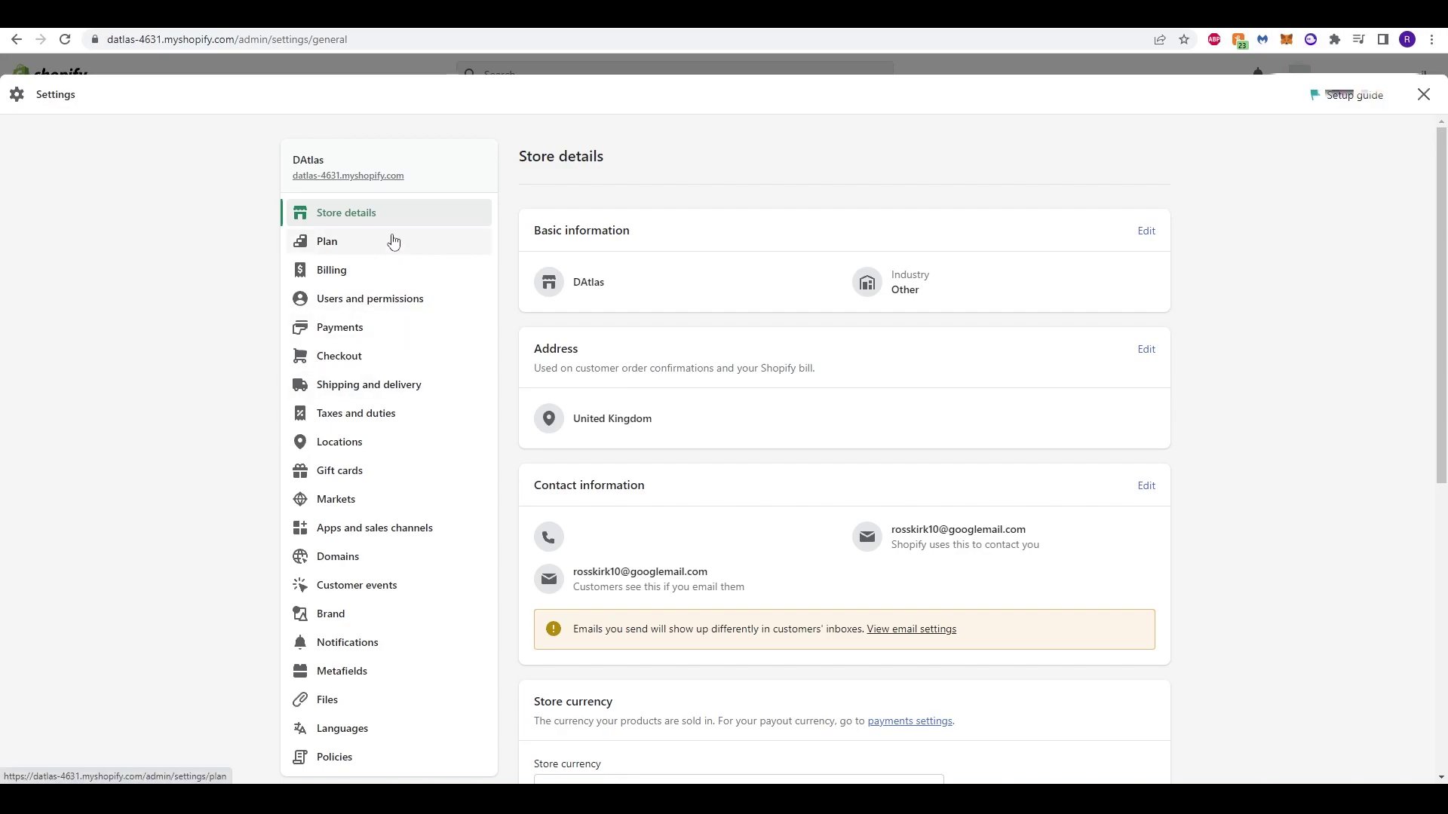
{"action": "left_click", "coordinate": [377, 269]}
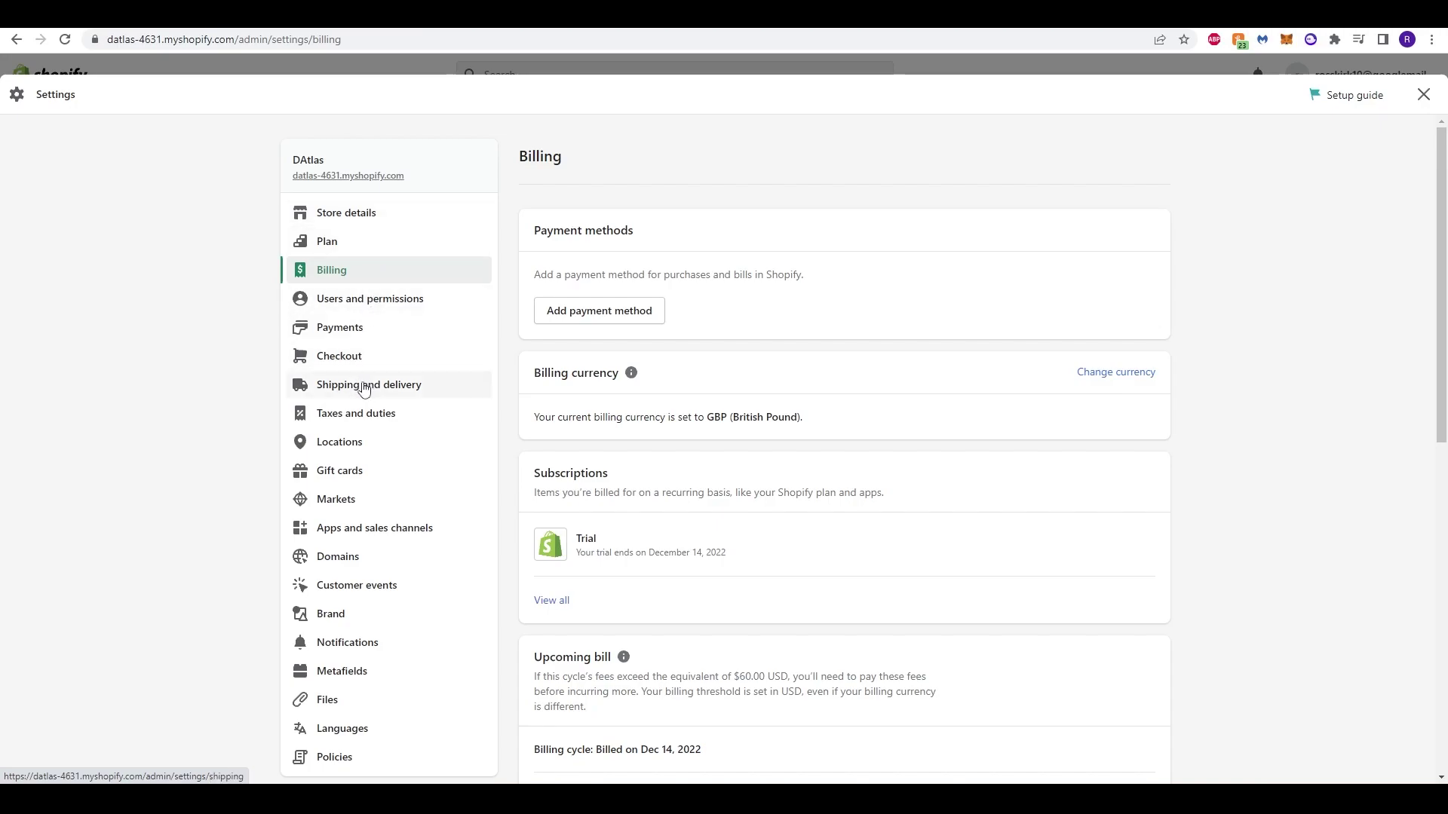
Open Shipping and delivery settings and scroll through its sections
{"action": "left_click", "coordinate": [442, 396]}
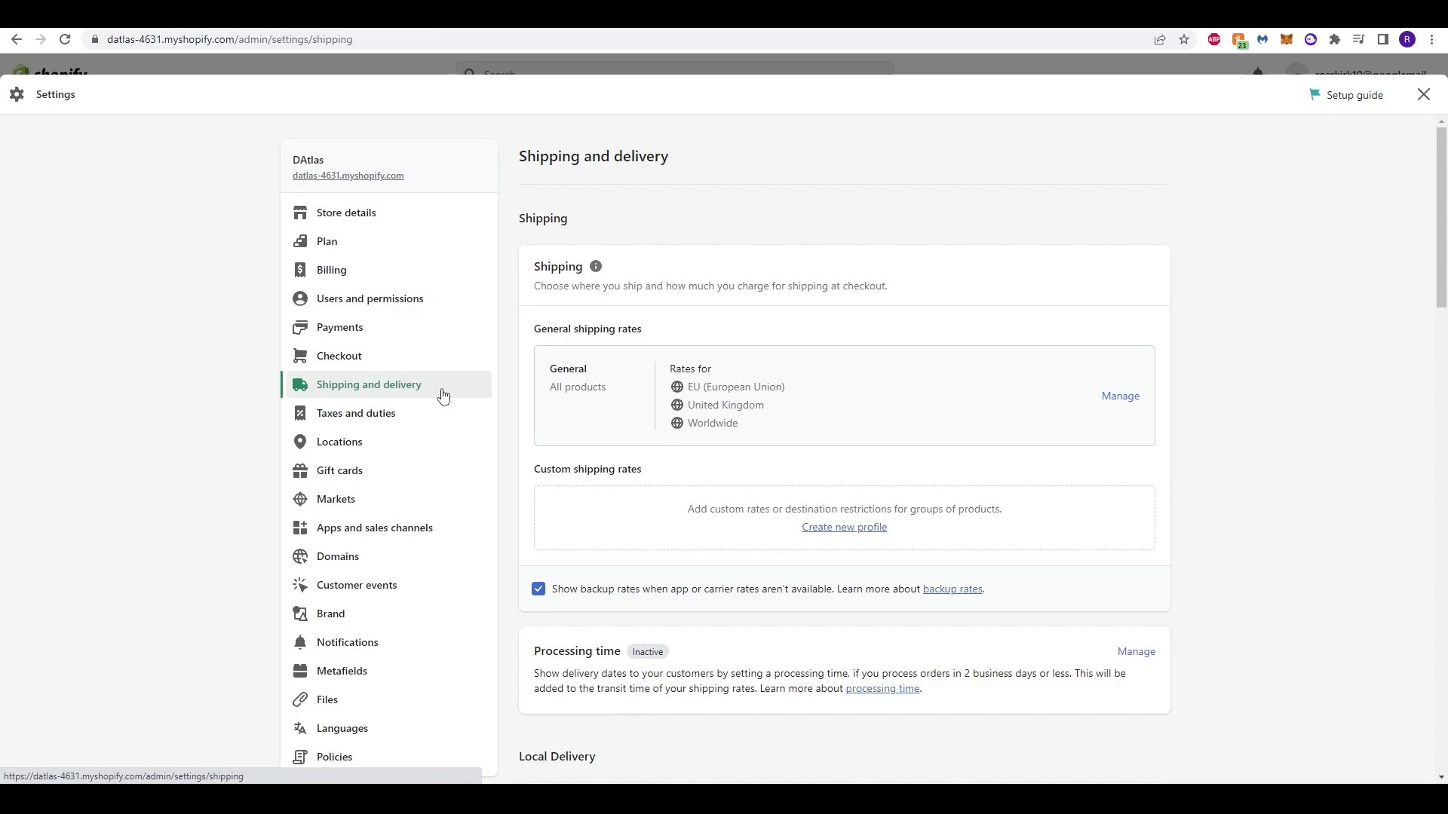
{"action": "scroll", "coordinate": [1335, 465], "scroll_direction": "down", "scroll_amount": 5}
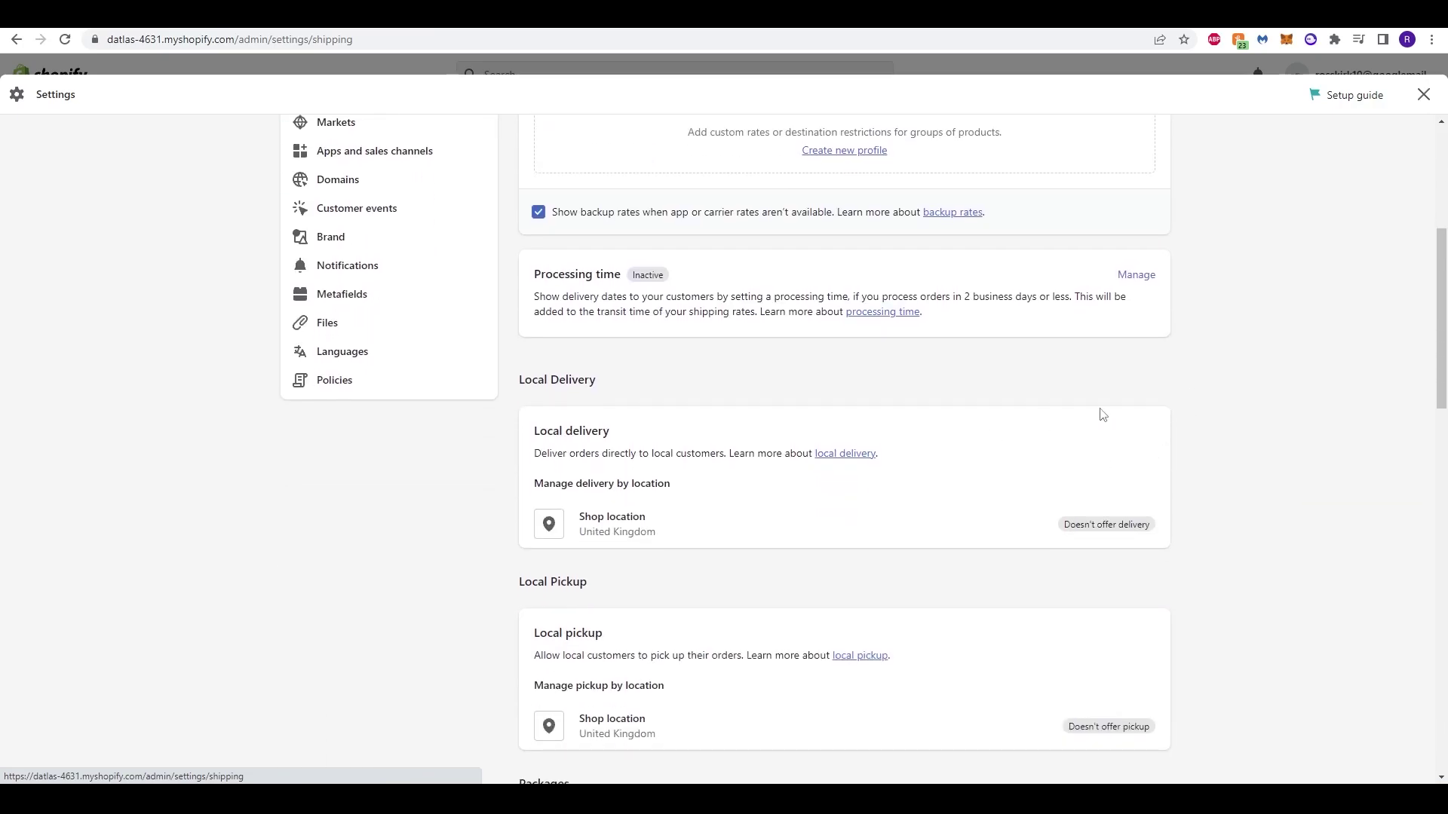
{"action": "scroll", "coordinate": [1206, 422], "scroll_direction": "down", "scroll_amount": 10}
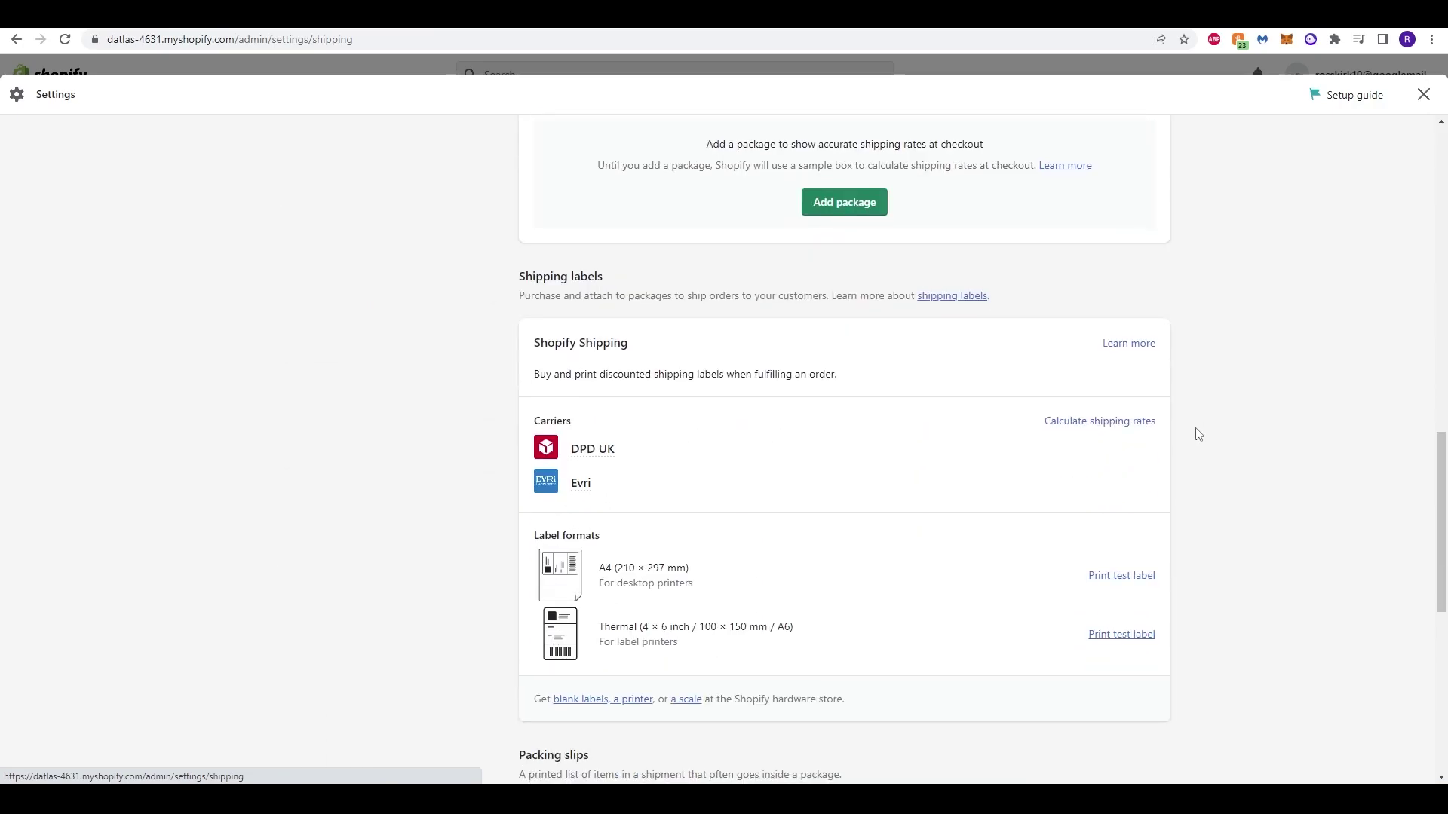
{"action": "scroll", "coordinate": [1199, 434], "scroll_direction": "down", "scroll_amount": 8}
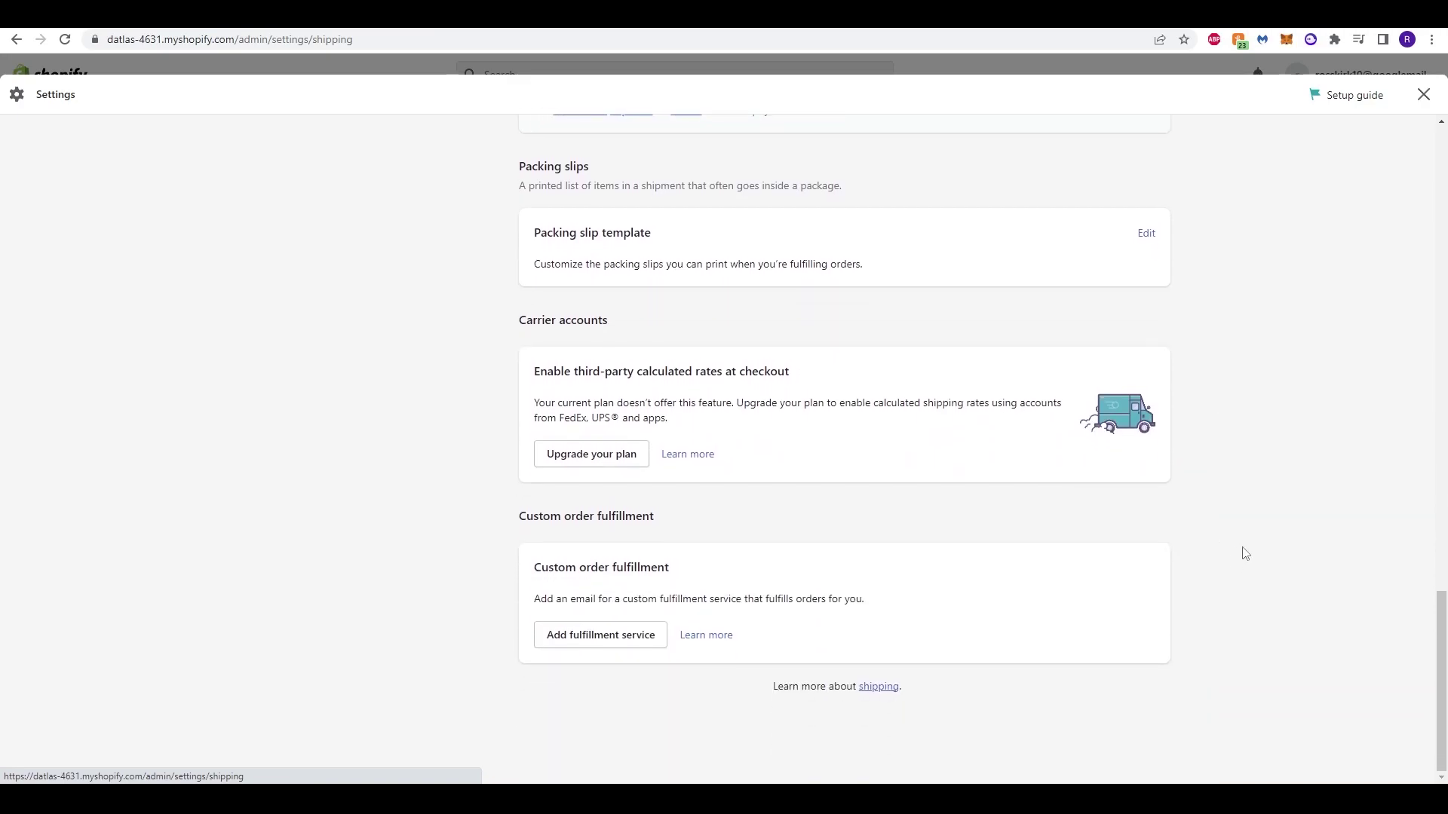
{"action": "scroll", "coordinate": [1245, 554], "scroll_direction": "up", "scroll_amount": 6}
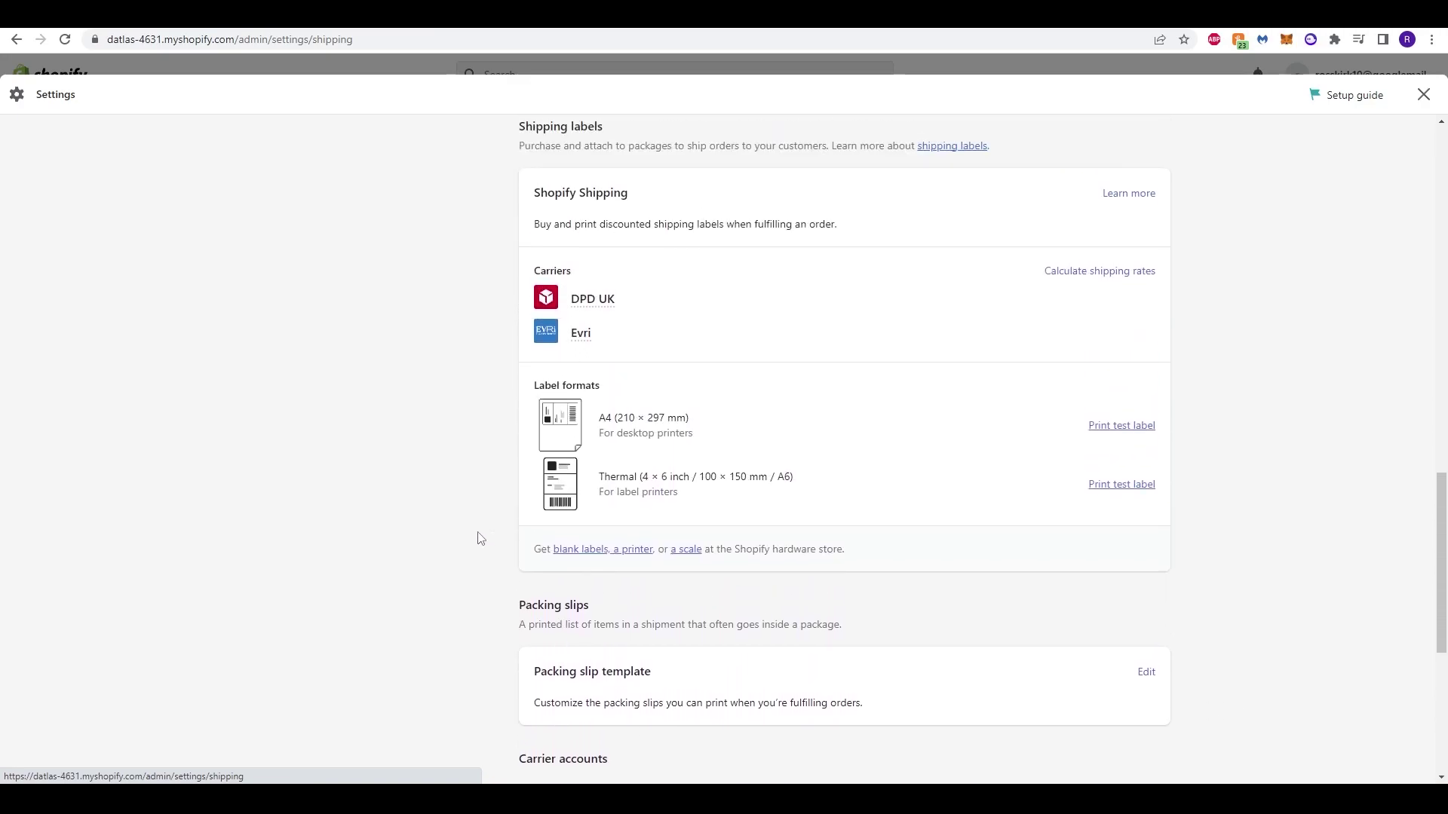
{"action": "scroll", "coordinate": [480, 538], "scroll_direction": "up", "scroll_amount": 16}
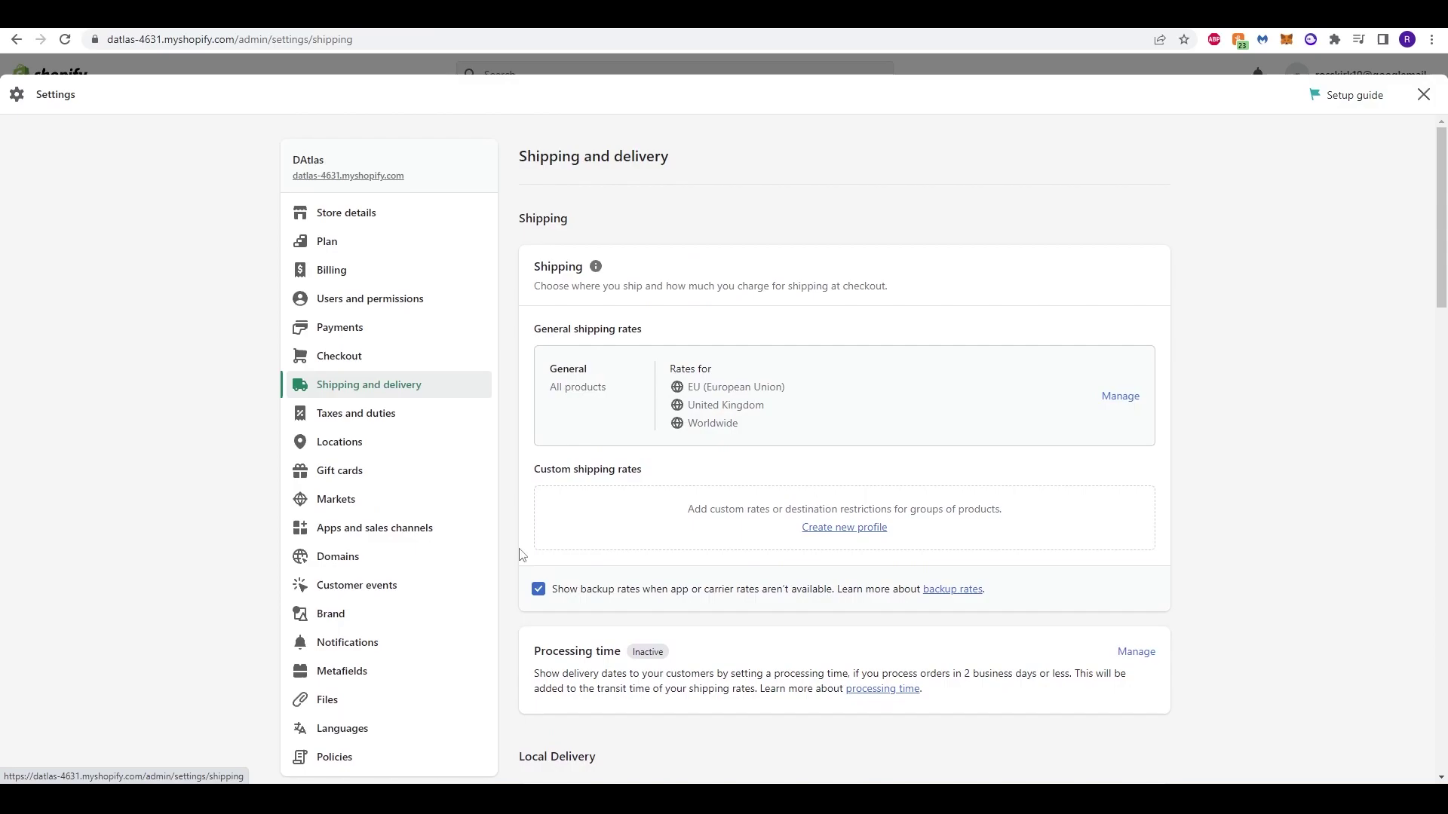
{"action": "scroll", "coordinate": [1095, 548], "scroll_direction": "down", "scroll_amount": 17}
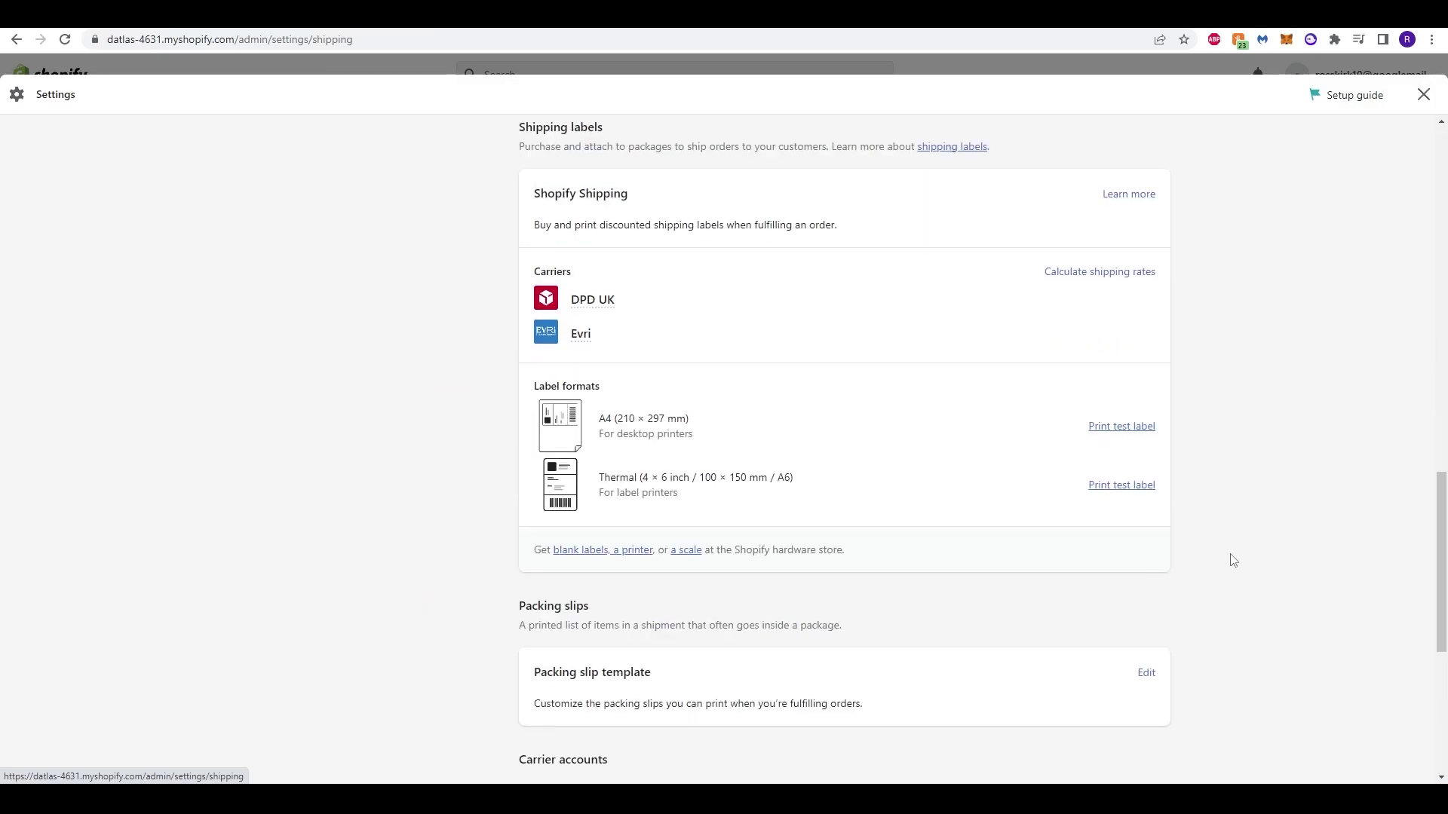
{"action": "scroll", "coordinate": [1237, 564], "scroll_direction": "up", "scroll_amount": 7}
{"action": "scroll", "coordinate": [1241, 567], "scroll_direction": "up", "scroll_amount": 10}
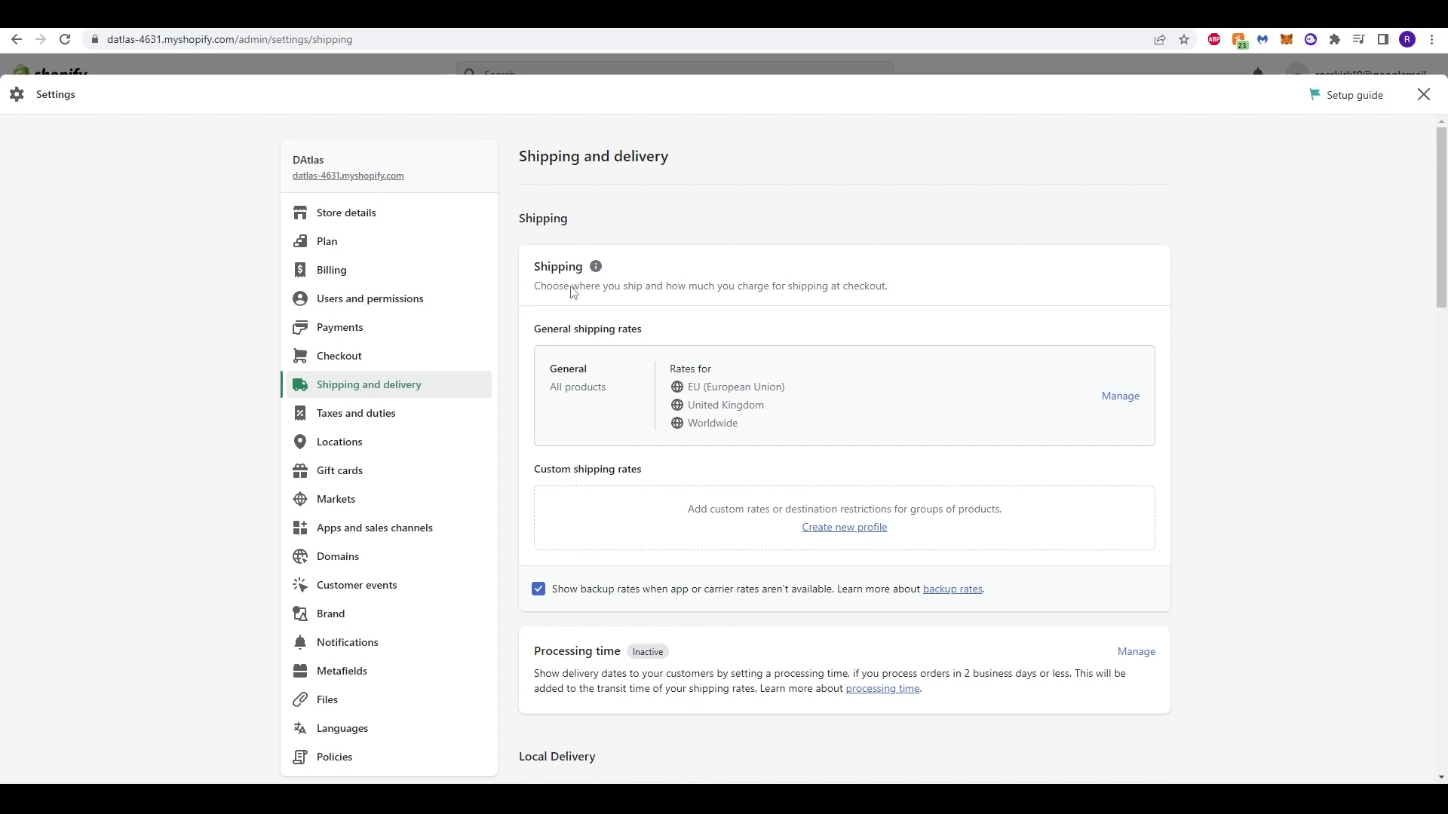
Highlight the Shipping heading and description text to review them
{"action": "double_click", "coordinate": [538, 226]}
{"action": "left_click", "coordinate": [565, 288]}
{"action": "left_click_drag", "start_coordinate": [546, 287], "coordinate": [840, 297]}
{"action": "left_click", "coordinate": [843, 298]}
{"action": "scroll", "coordinate": [650, 346], "scroll_direction": "down", "scroll_amount": 1}
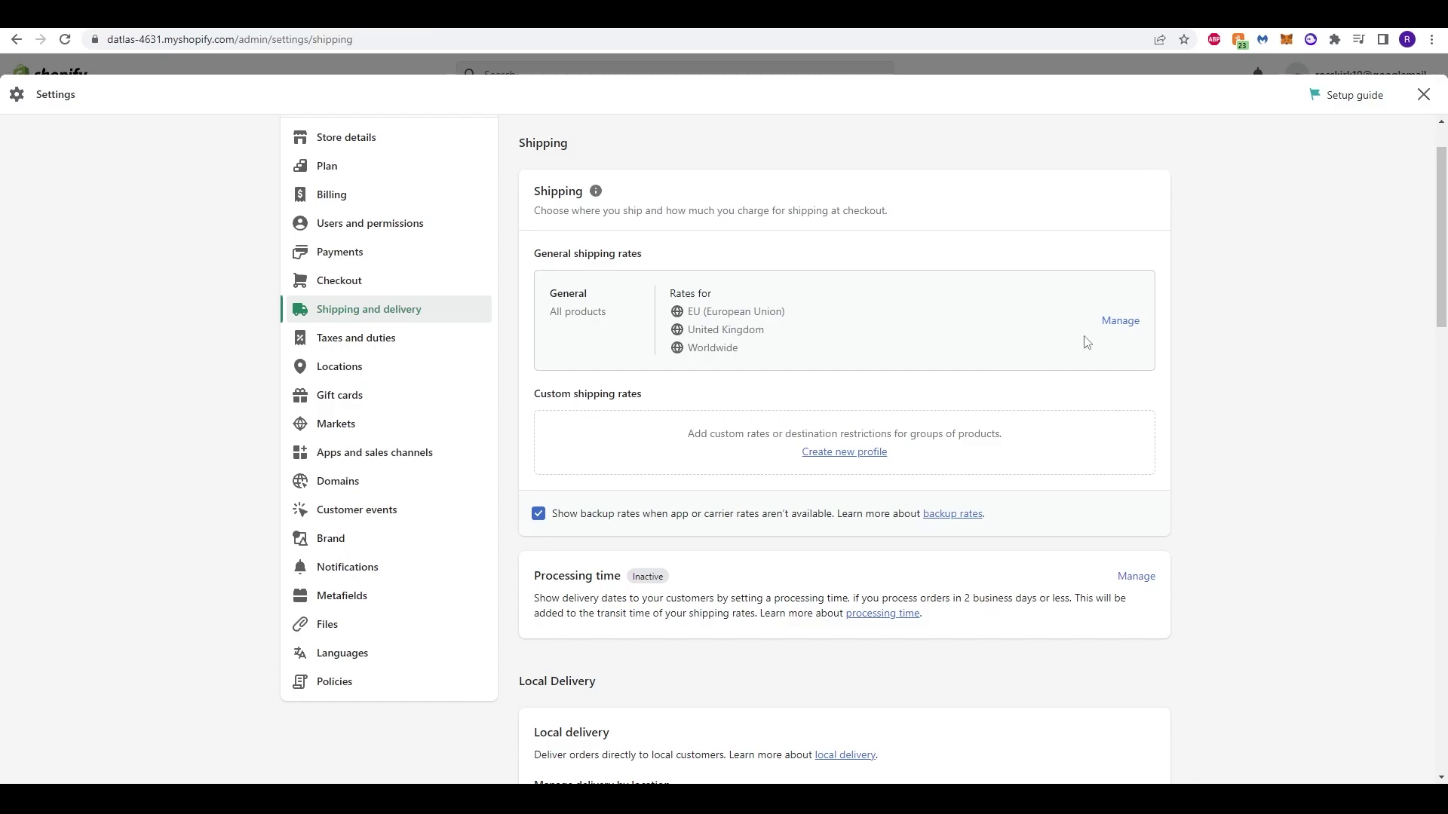
Open the General shipping profile and check the Shop location options, cancelling without changes
{"action": "left_click", "coordinate": [1116, 330]}
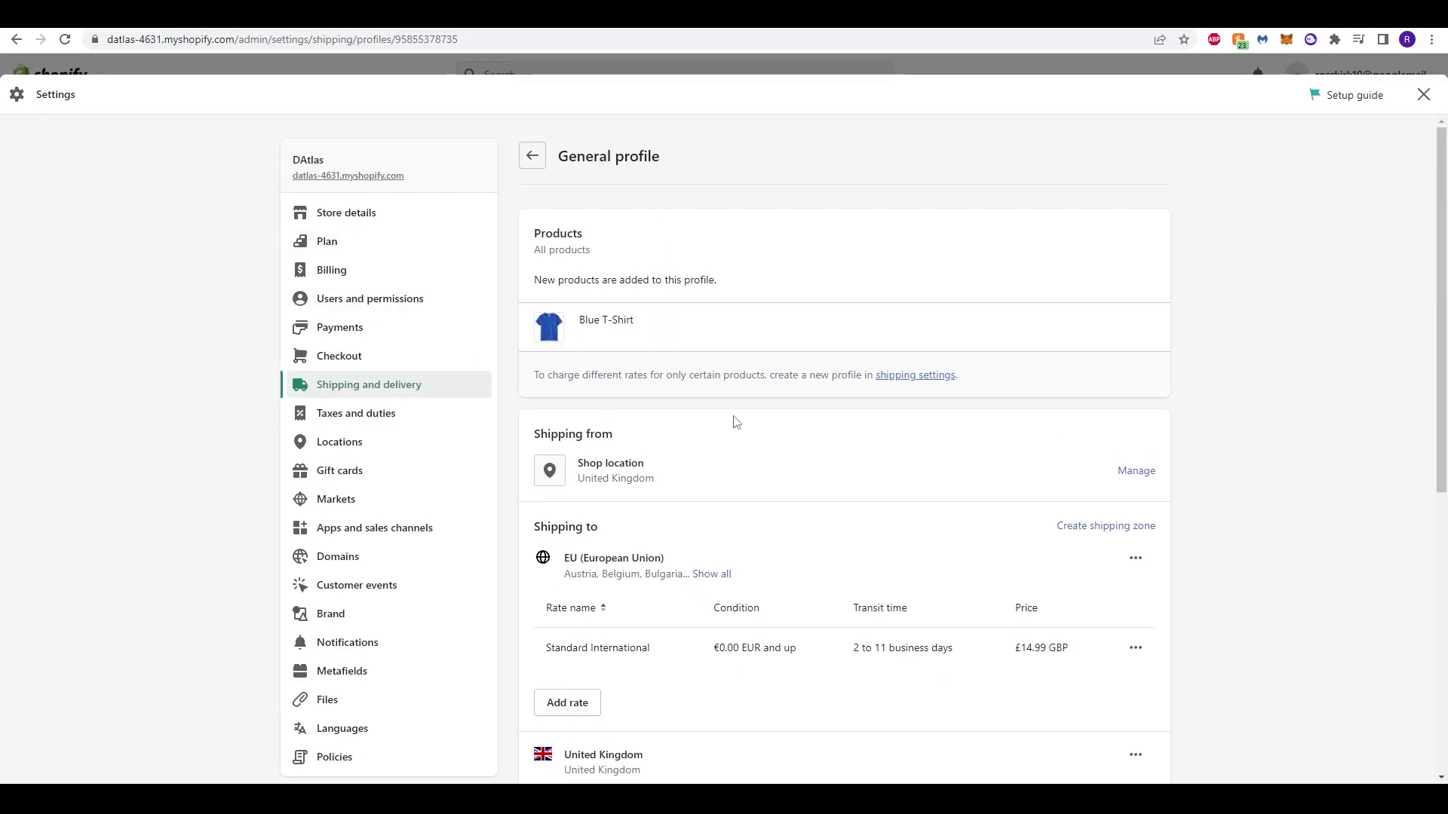
{"action": "scroll", "coordinate": [723, 345], "scroll_direction": "down", "scroll_amount": 2}
{"action": "scroll", "coordinate": [688, 226], "scroll_direction": "down", "scroll_amount": 1}
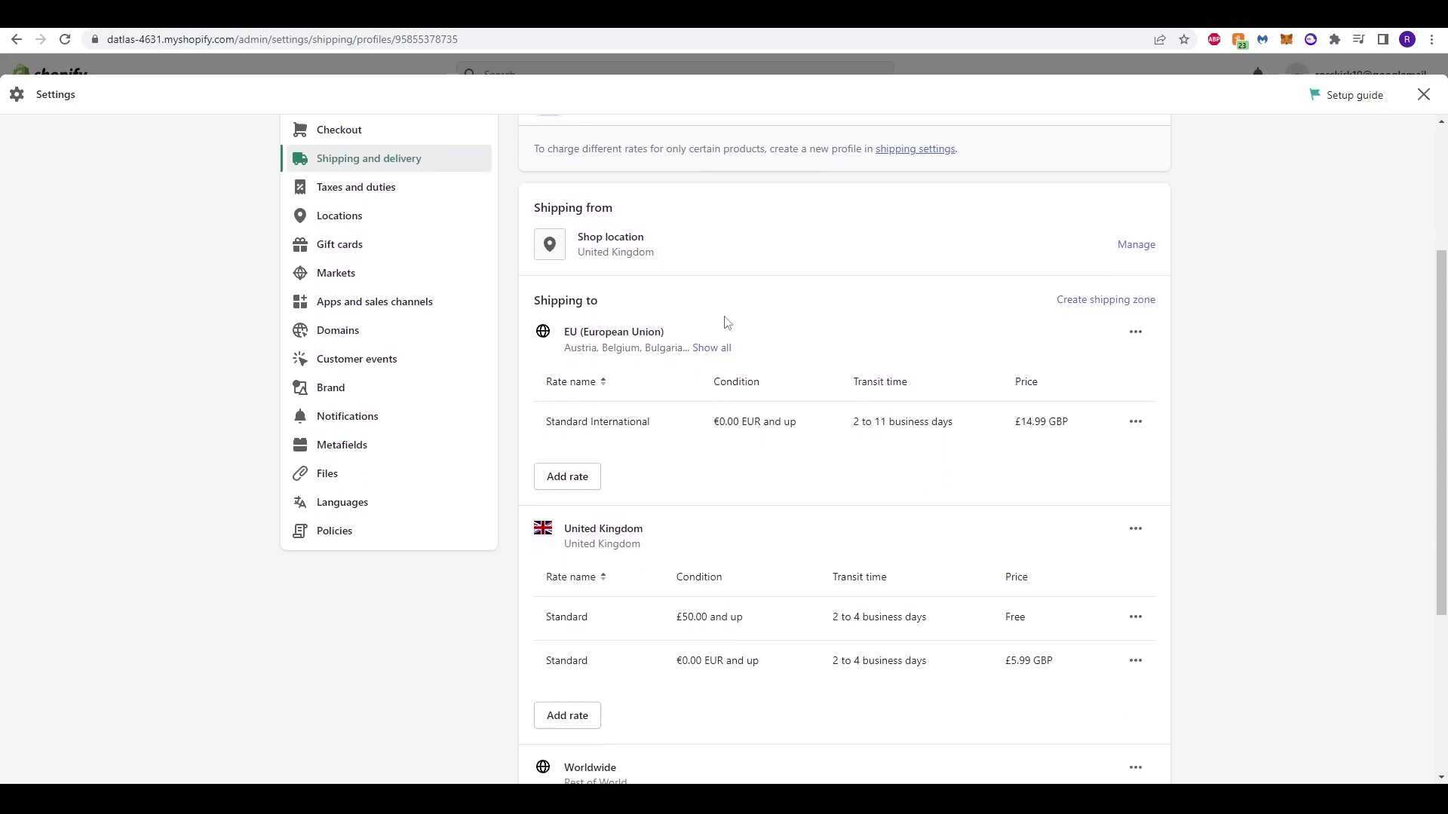
{"action": "left_click_drag", "start_coordinate": [543, 208], "coordinate": [601, 212]}
{"action": "left_click", "coordinate": [602, 211]}
{"action": "left_click", "coordinate": [1132, 249]}
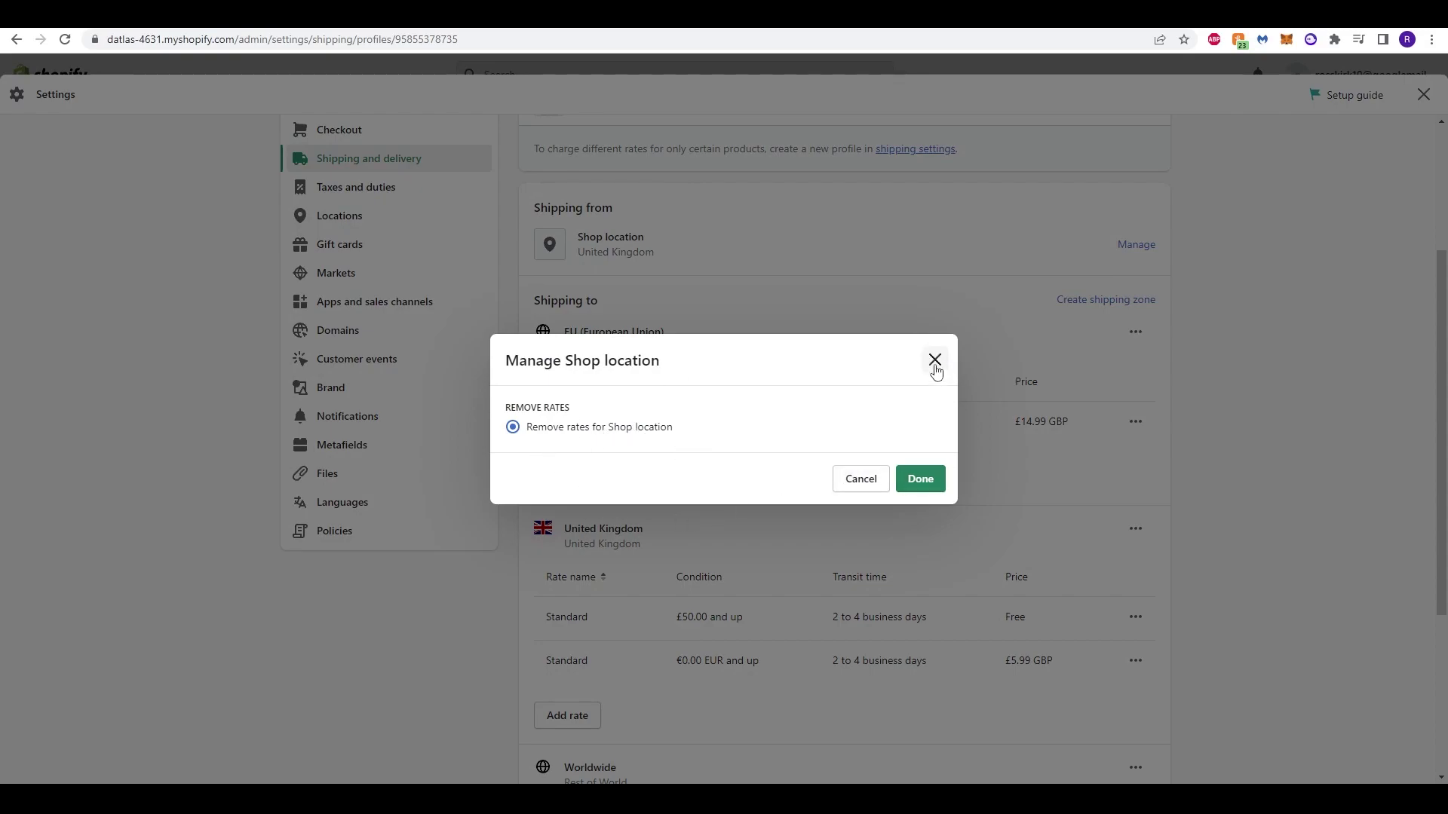
{"action": "left_click", "coordinate": [935, 360]}
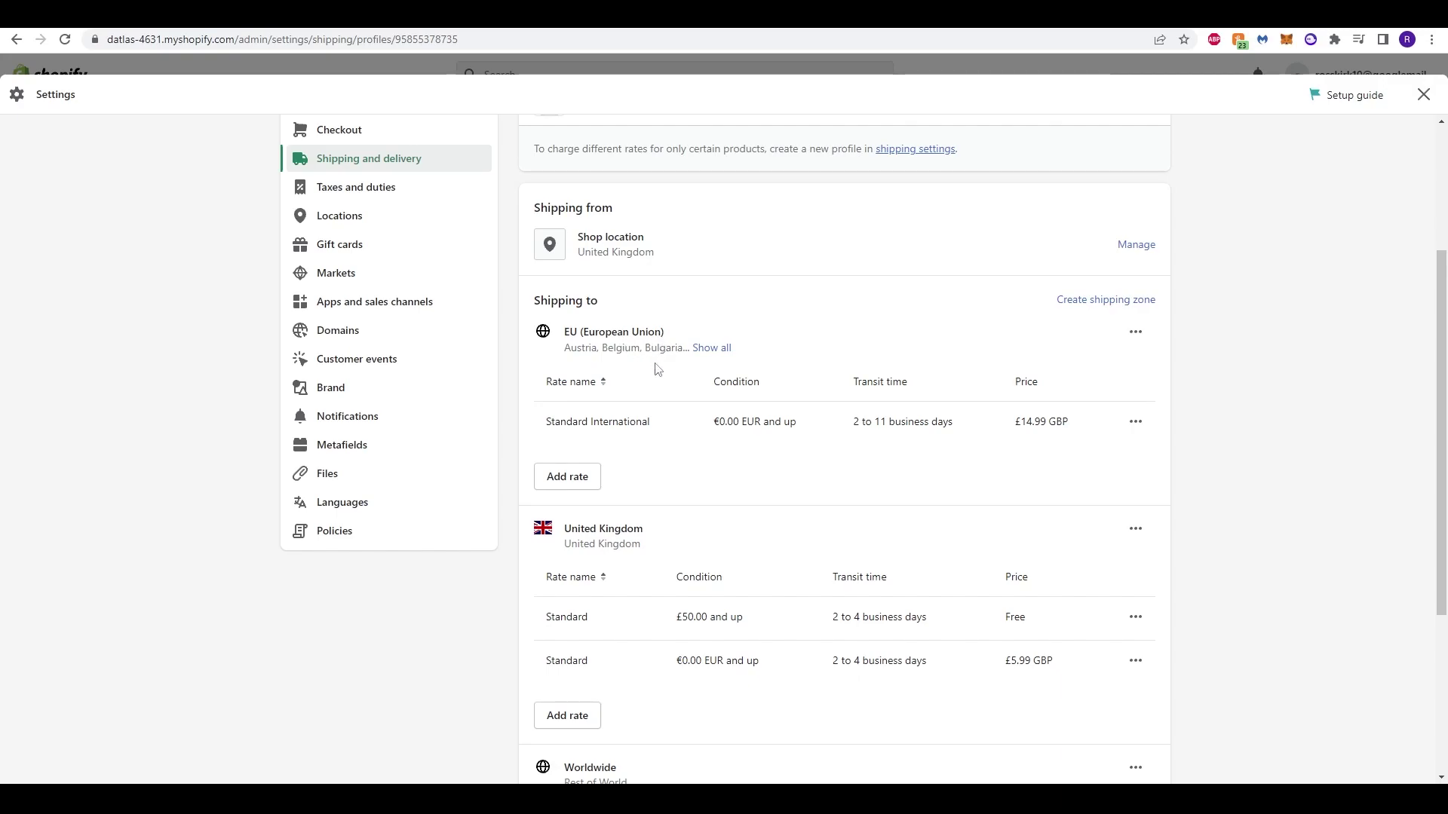
Expand the EU zone's full country list, review it, then collapse it
{"action": "scroll", "coordinate": [655, 368], "scroll_direction": "down", "scroll_amount": 2}
{"action": "scroll", "coordinate": [804, 456], "scroll_direction": "up", "scroll_amount": 2}
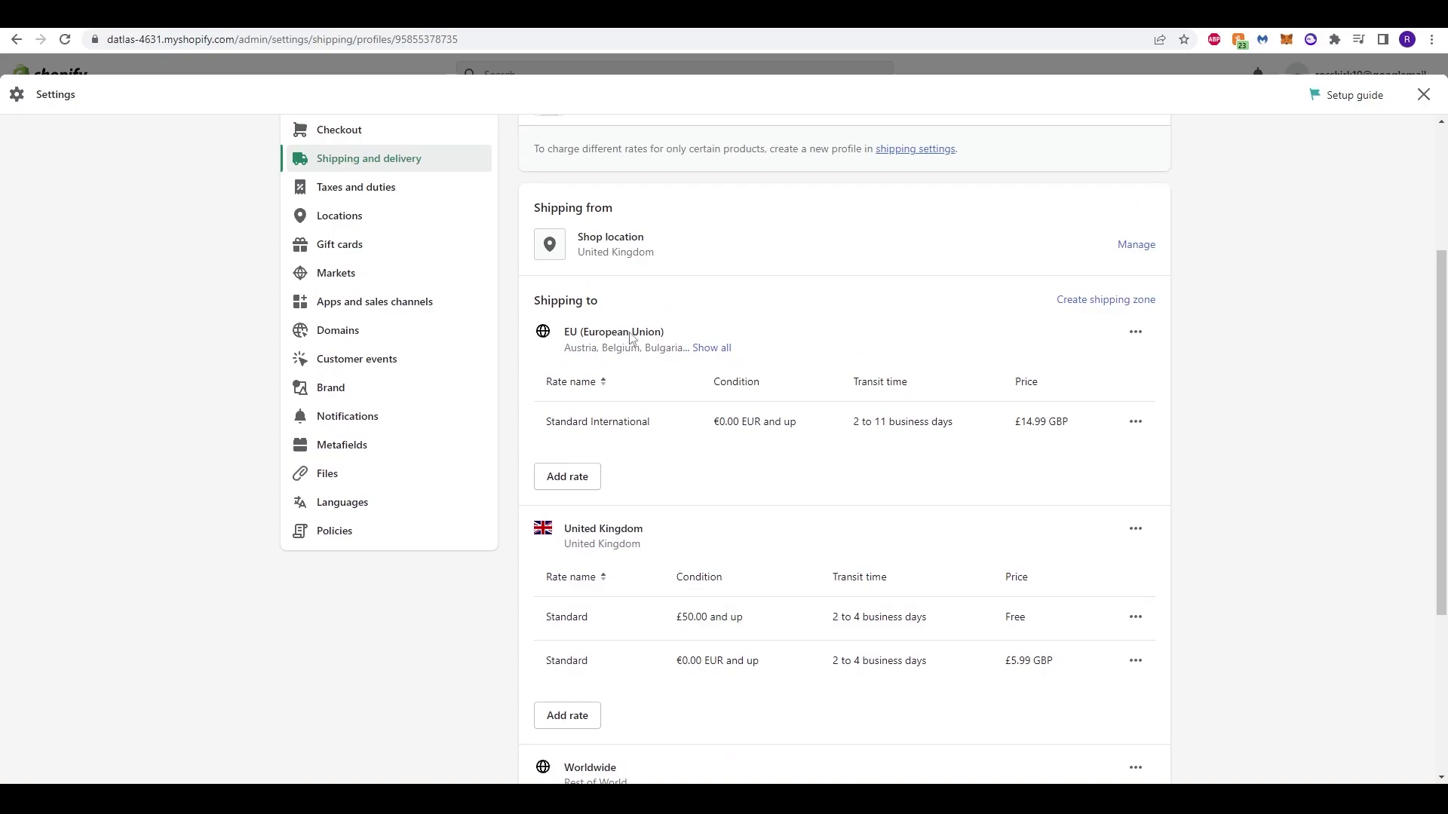
{"action": "left_click", "coordinate": [709, 348]}
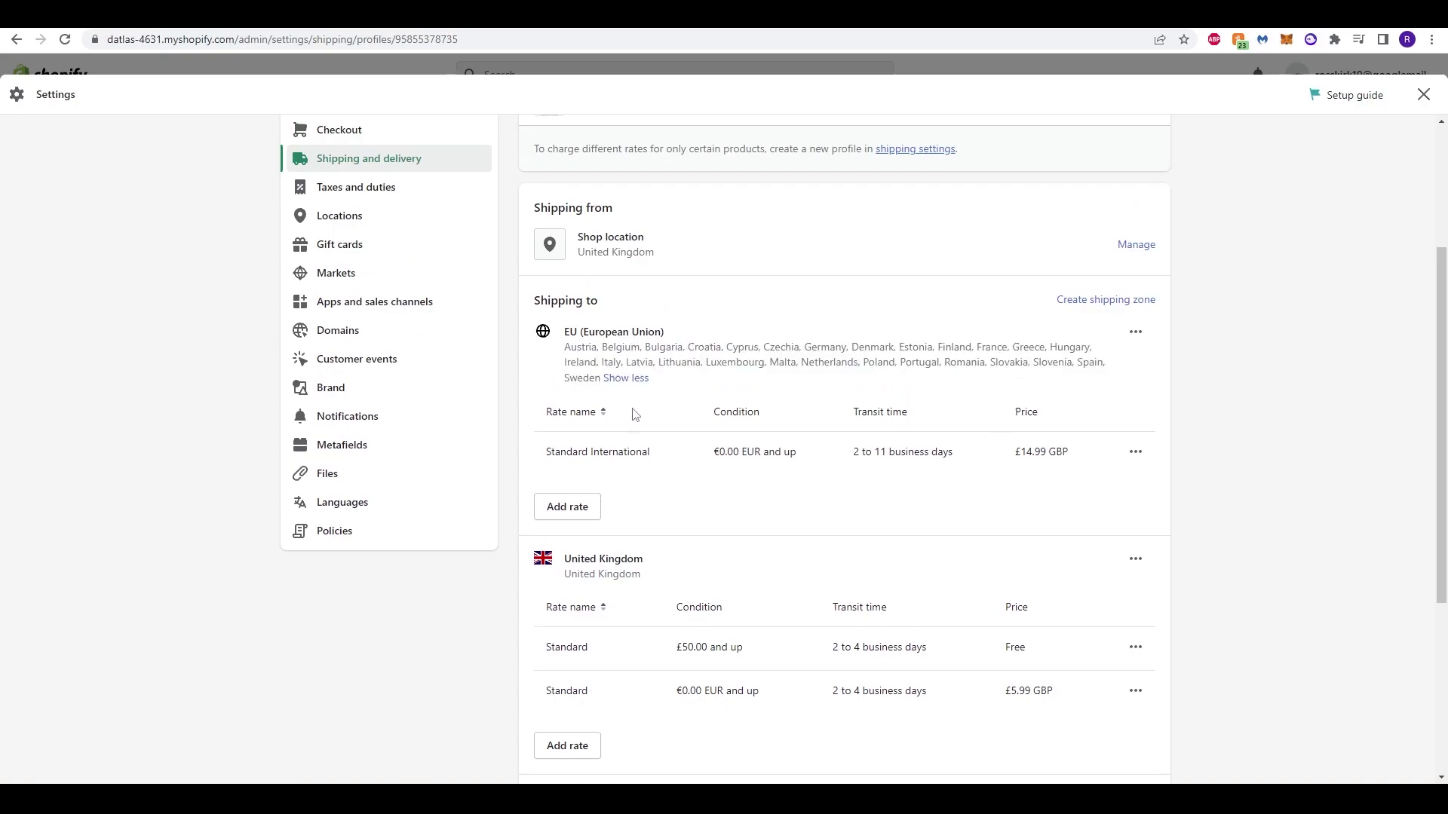
{"action": "left_click_drag", "start_coordinate": [736, 354], "coordinate": [843, 366]}
{"action": "left_click", "coordinate": [843, 366]}
{"action": "left_click", "coordinate": [610, 378]}
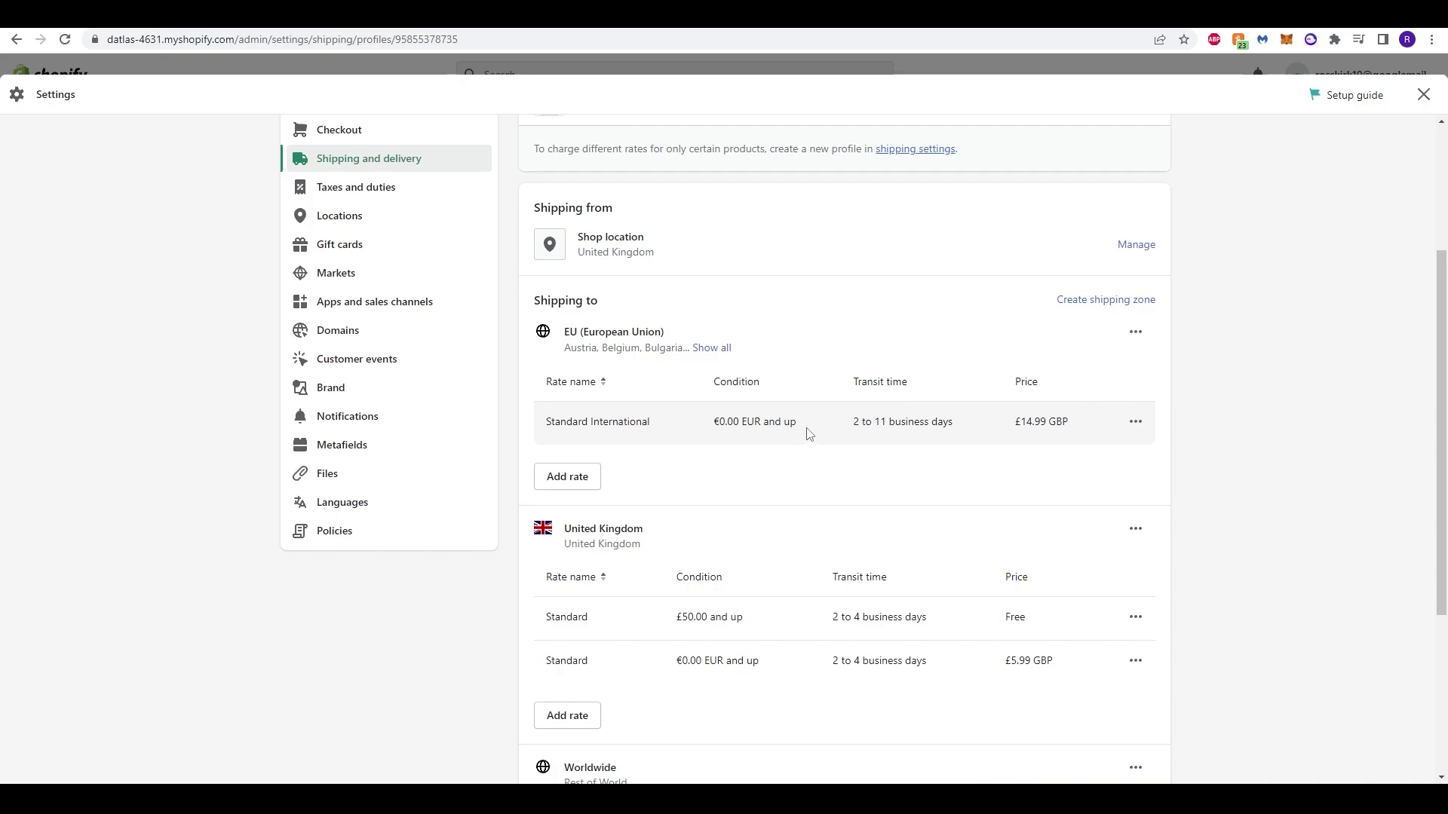
Edit the EU Standard International rate and explore its transit time and condition options
{"action": "left_click", "coordinate": [1136, 423]}
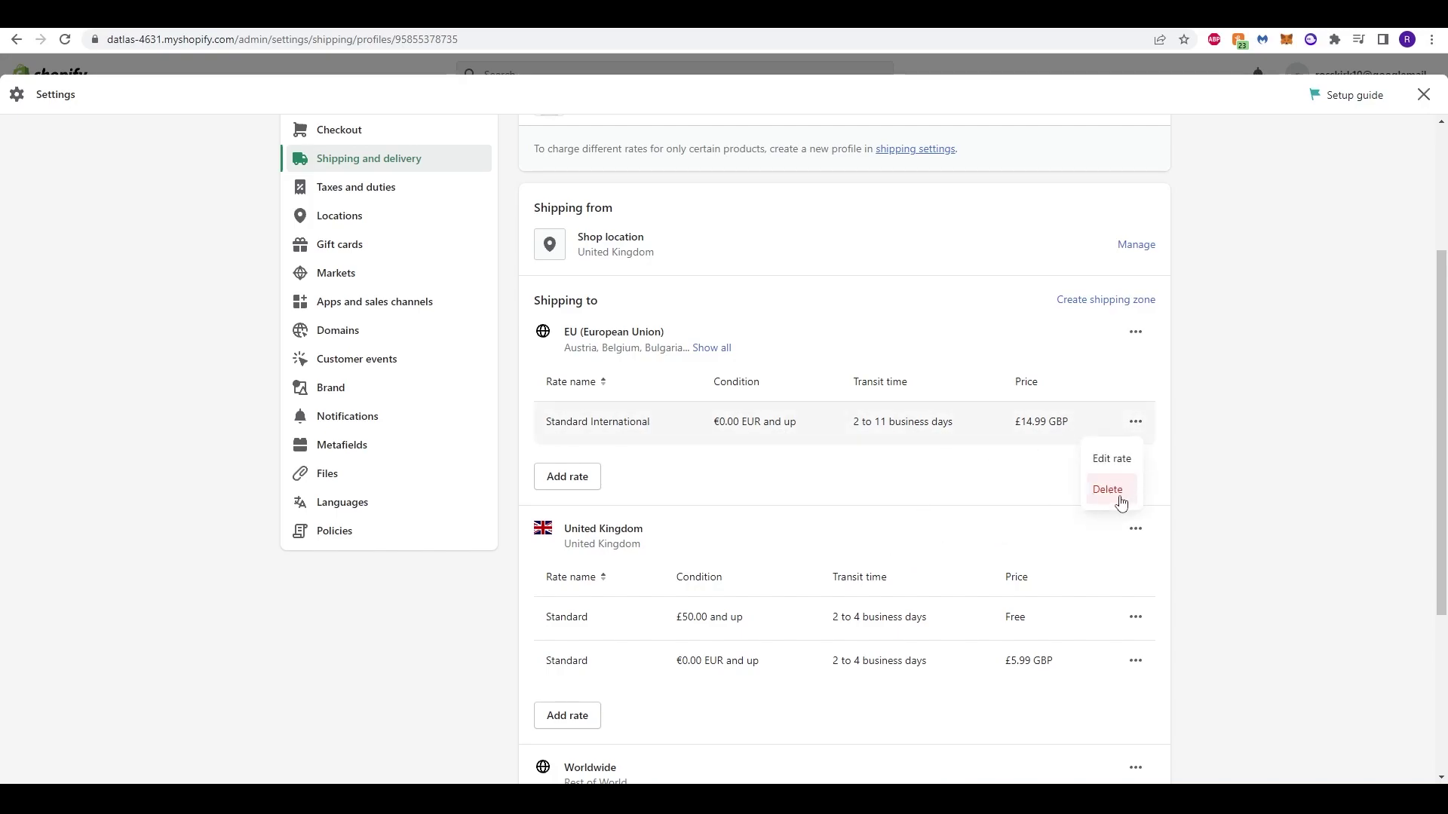
{"action": "left_click", "coordinate": [1112, 459]}
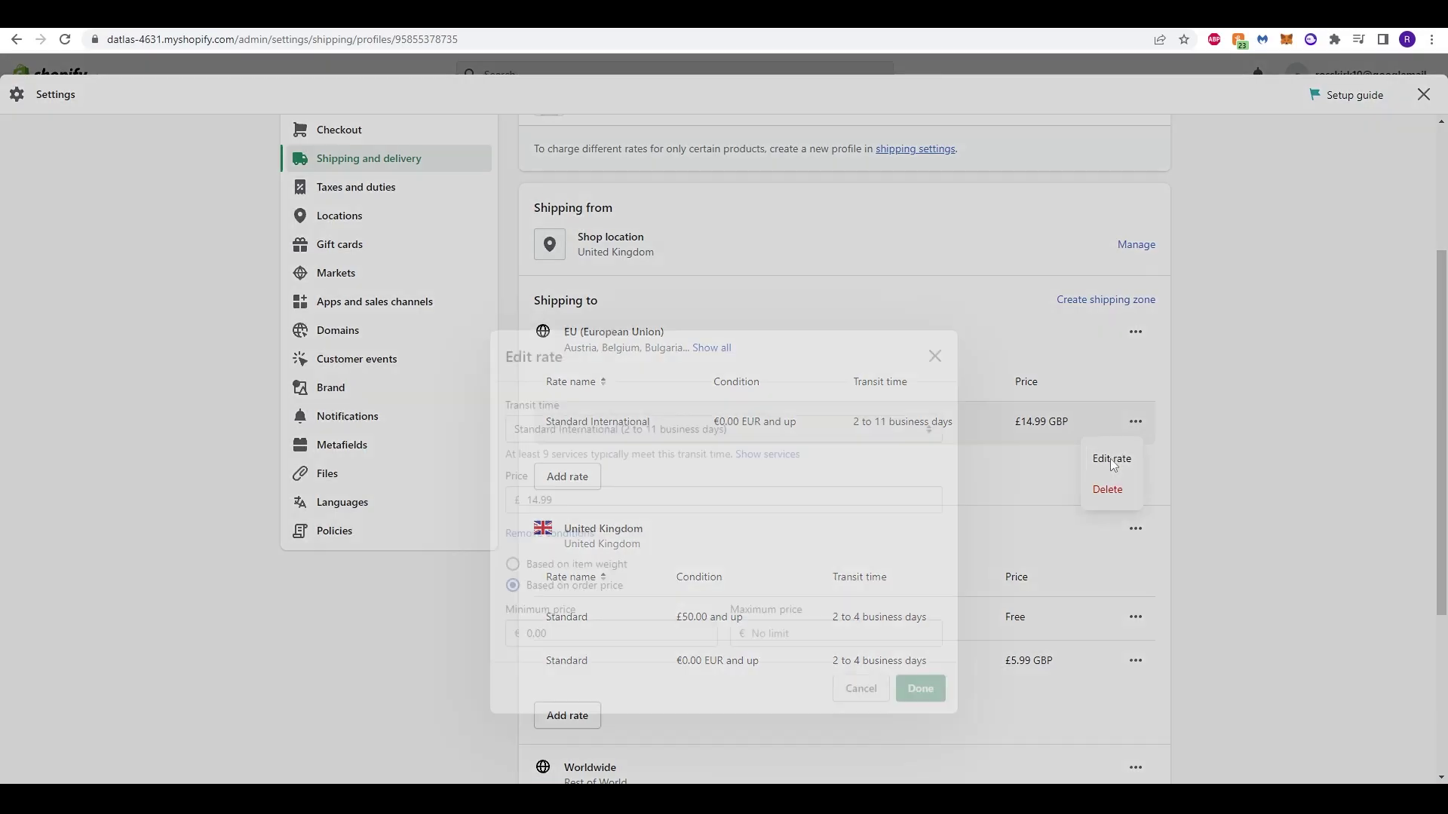
{"action": "left_click", "coordinate": [796, 335]}
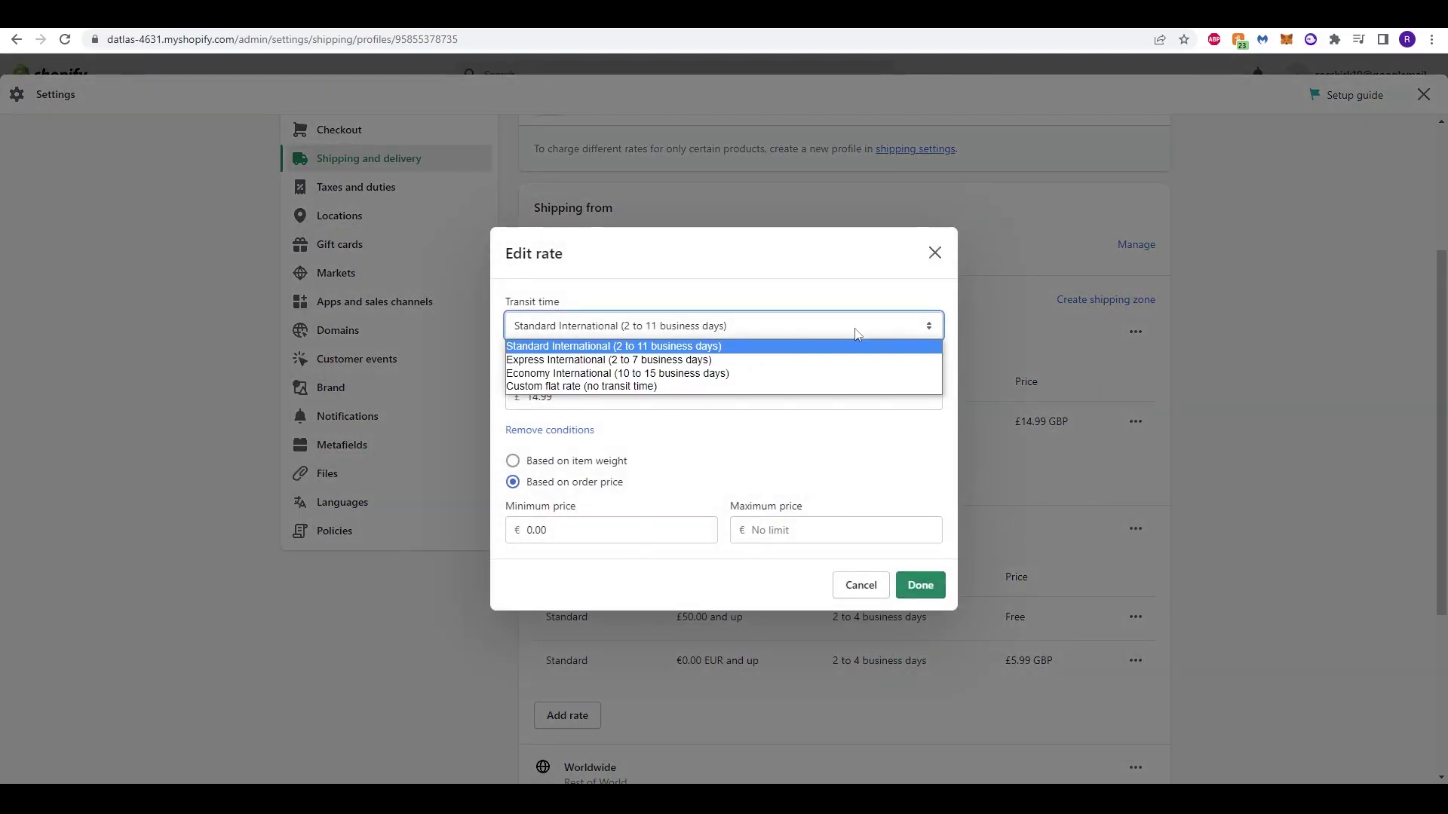
{"action": "left_click", "coordinate": [784, 360]}
{"action": "left_click", "coordinate": [771, 335]}
{"action": "left_click", "coordinate": [740, 346]}
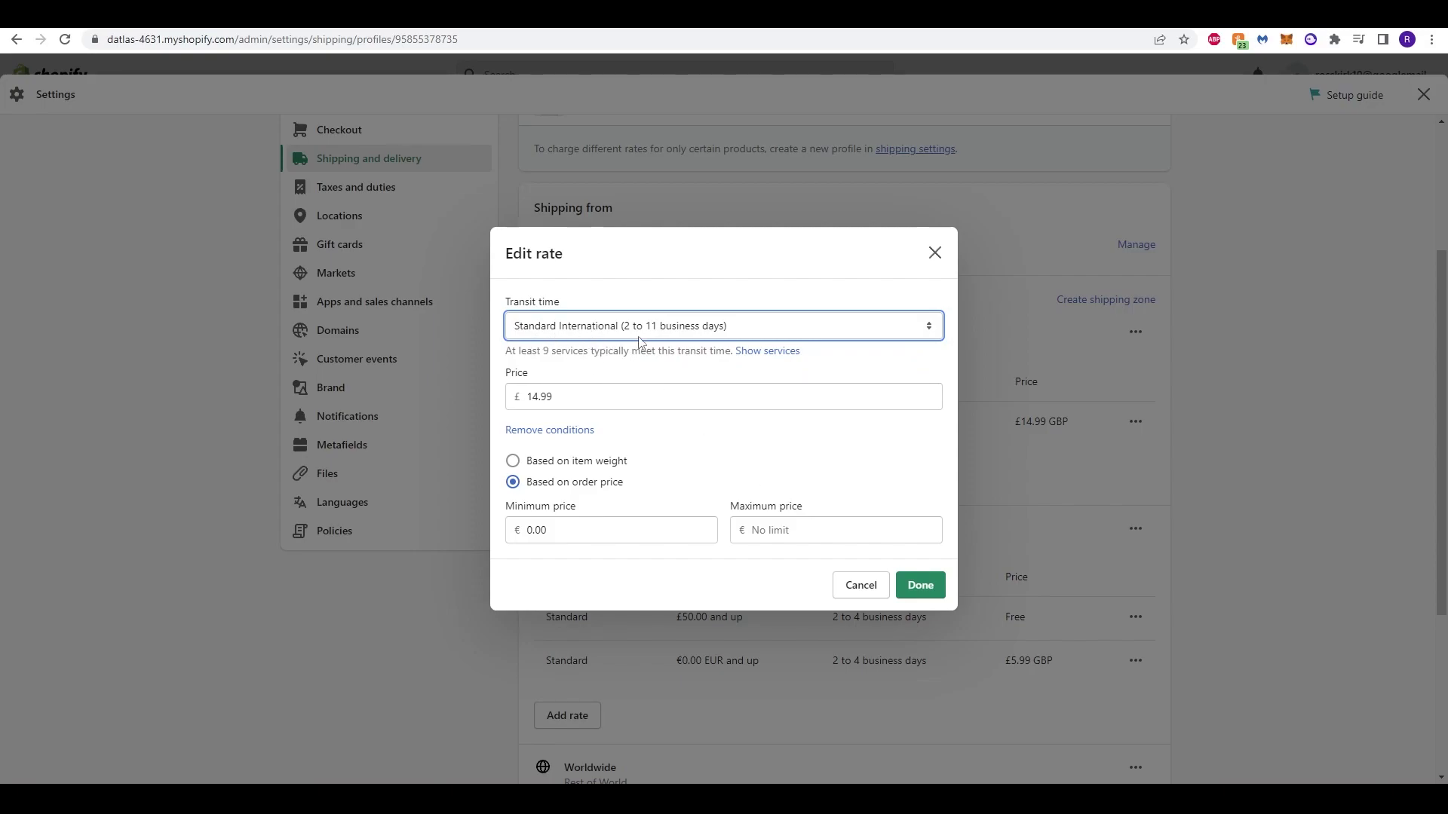
{"action": "left_click", "coordinate": [560, 400]}
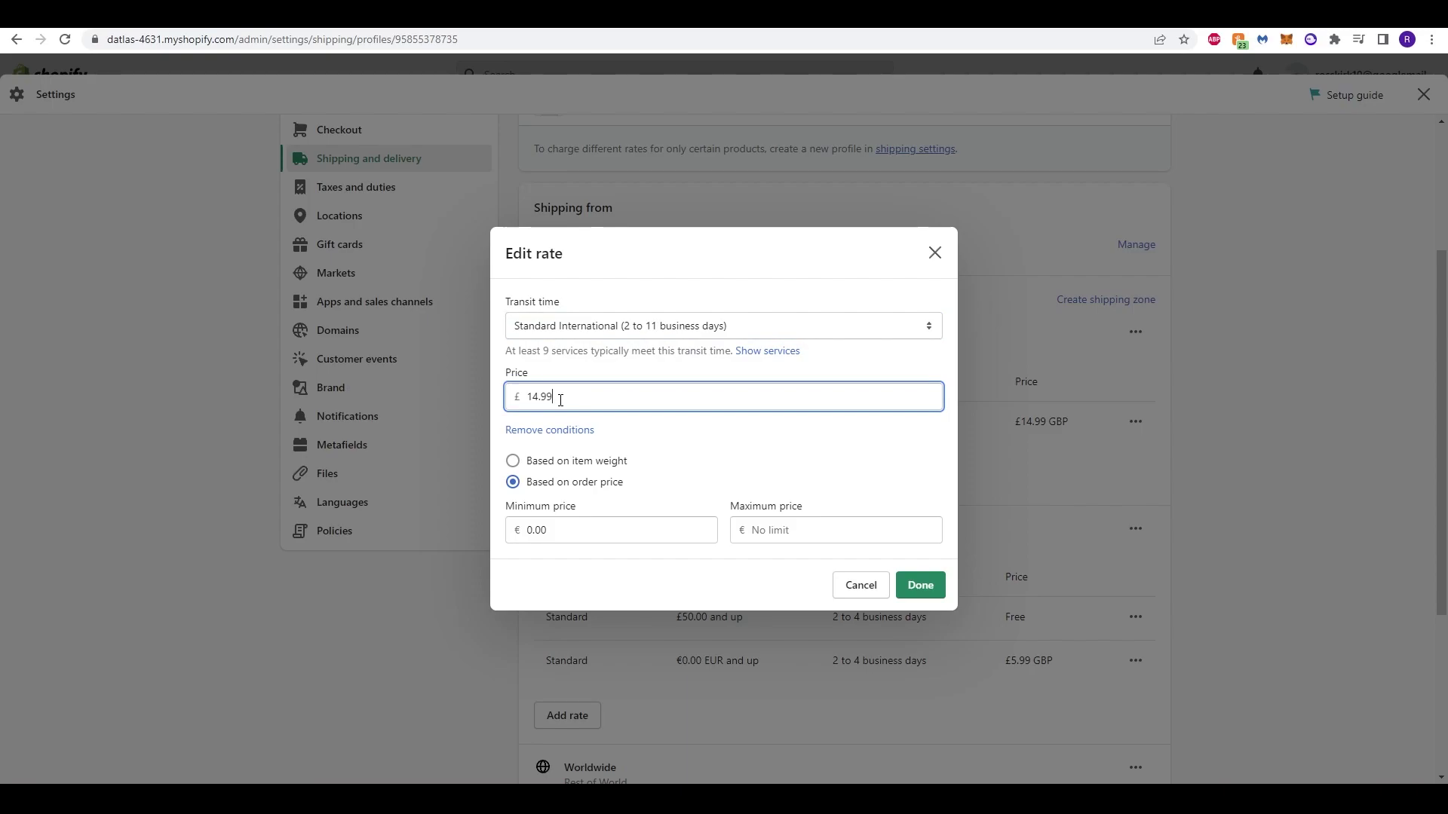
{"action": "left_click", "coordinate": [554, 434]}
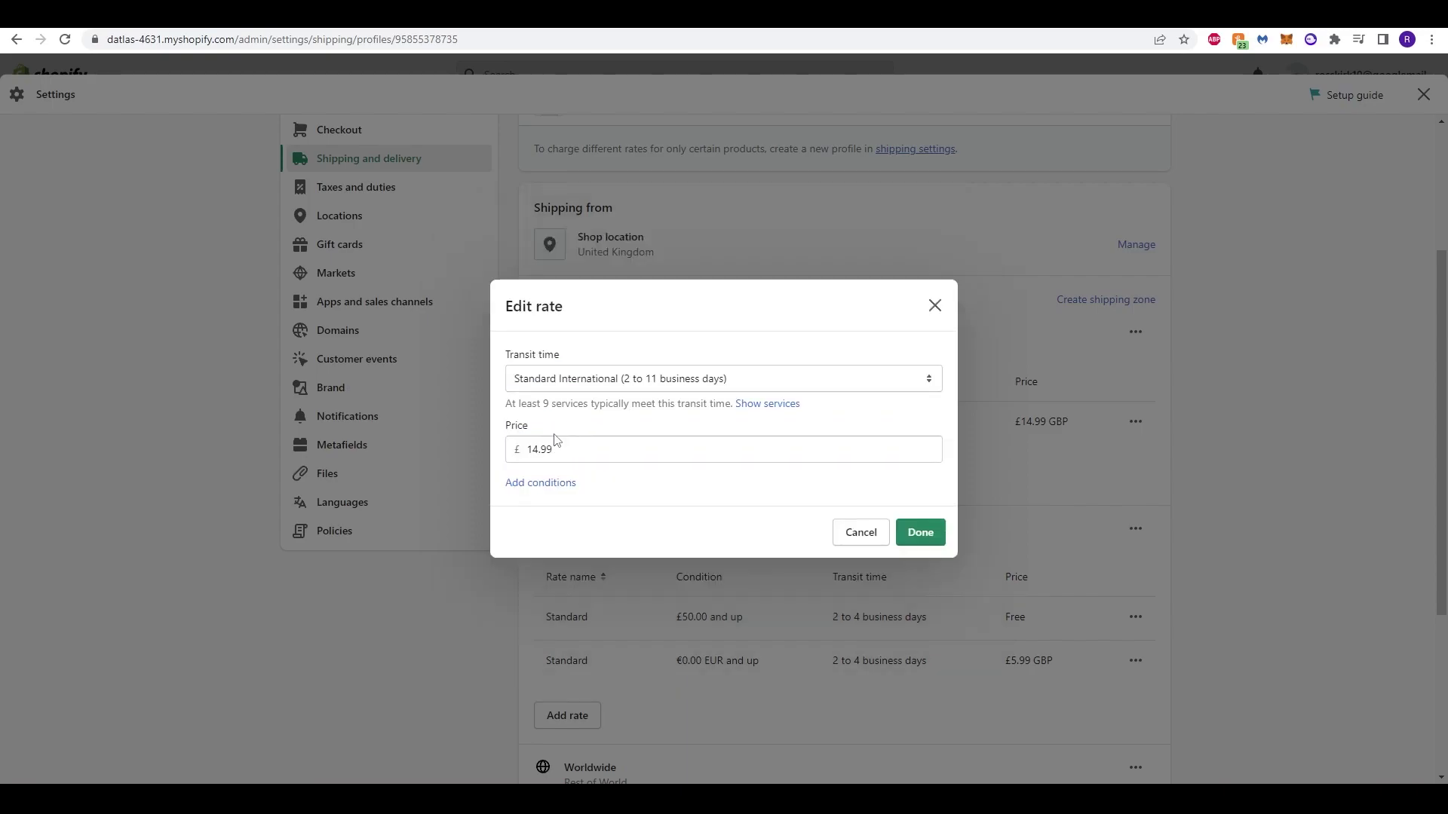
{"action": "left_click", "coordinate": [549, 485]}
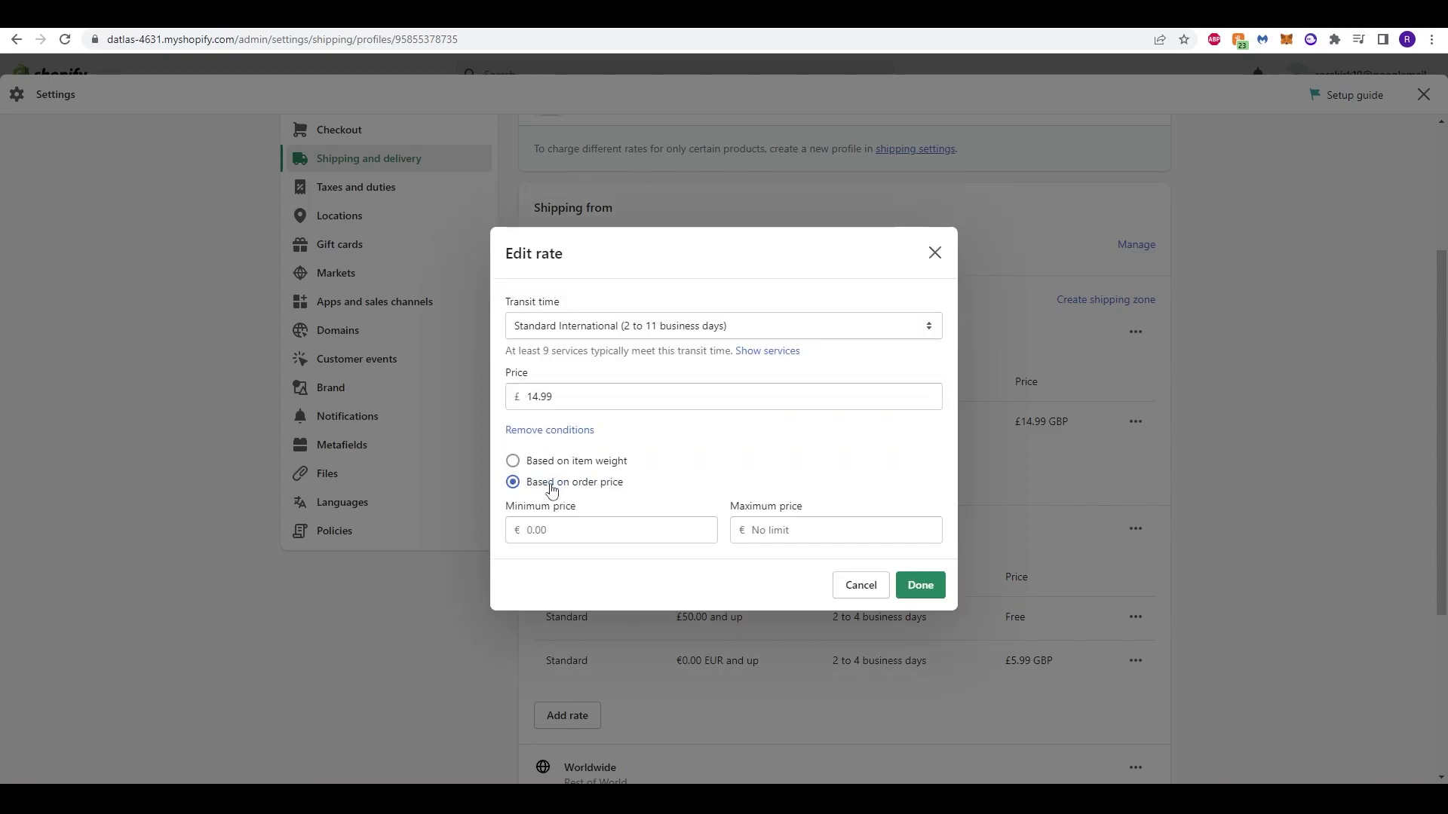
{"action": "left_click", "coordinate": [599, 521]}
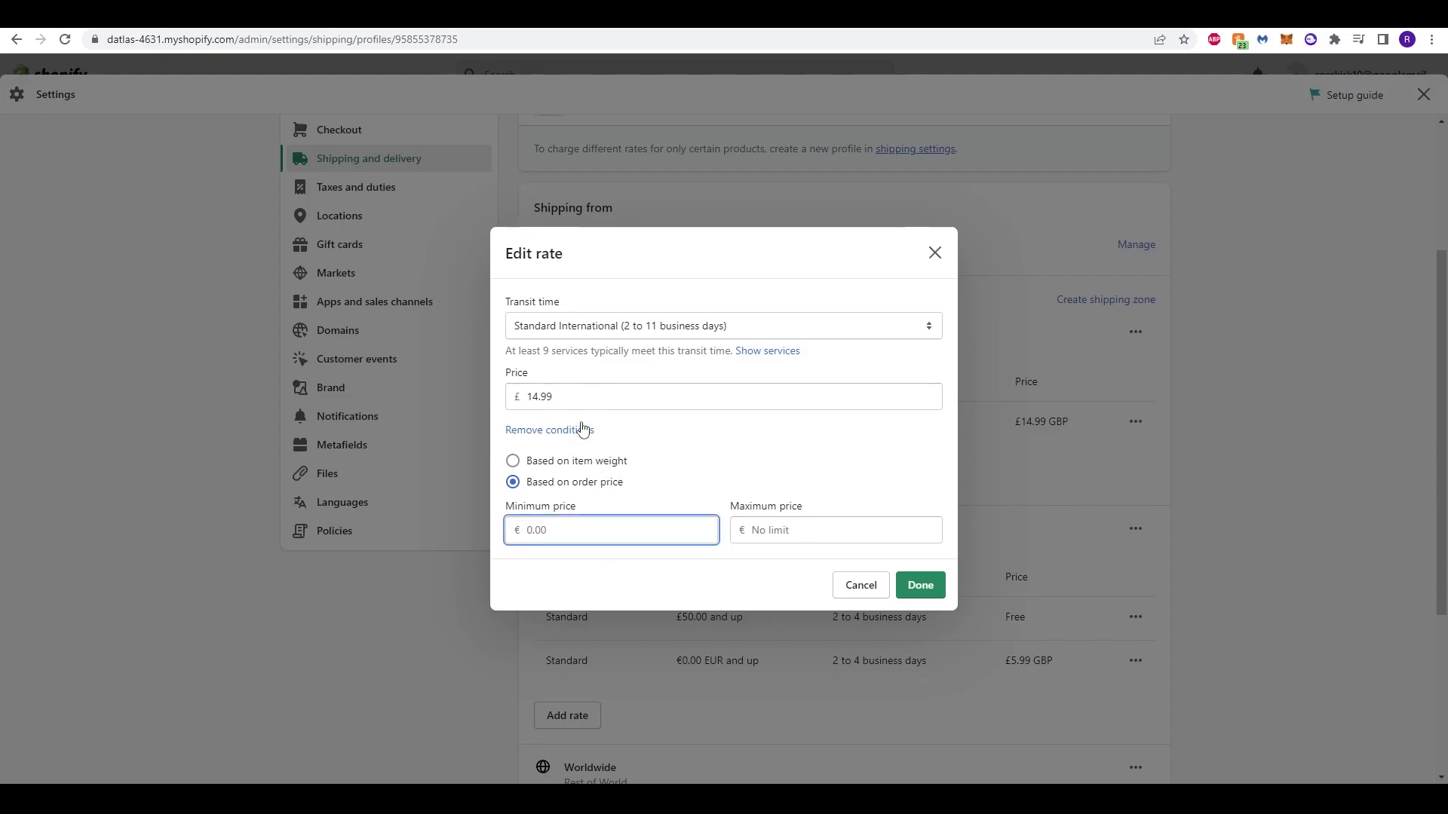
{"action": "left_click", "coordinate": [582, 466]}
{"action": "left_click", "coordinate": [583, 483]}
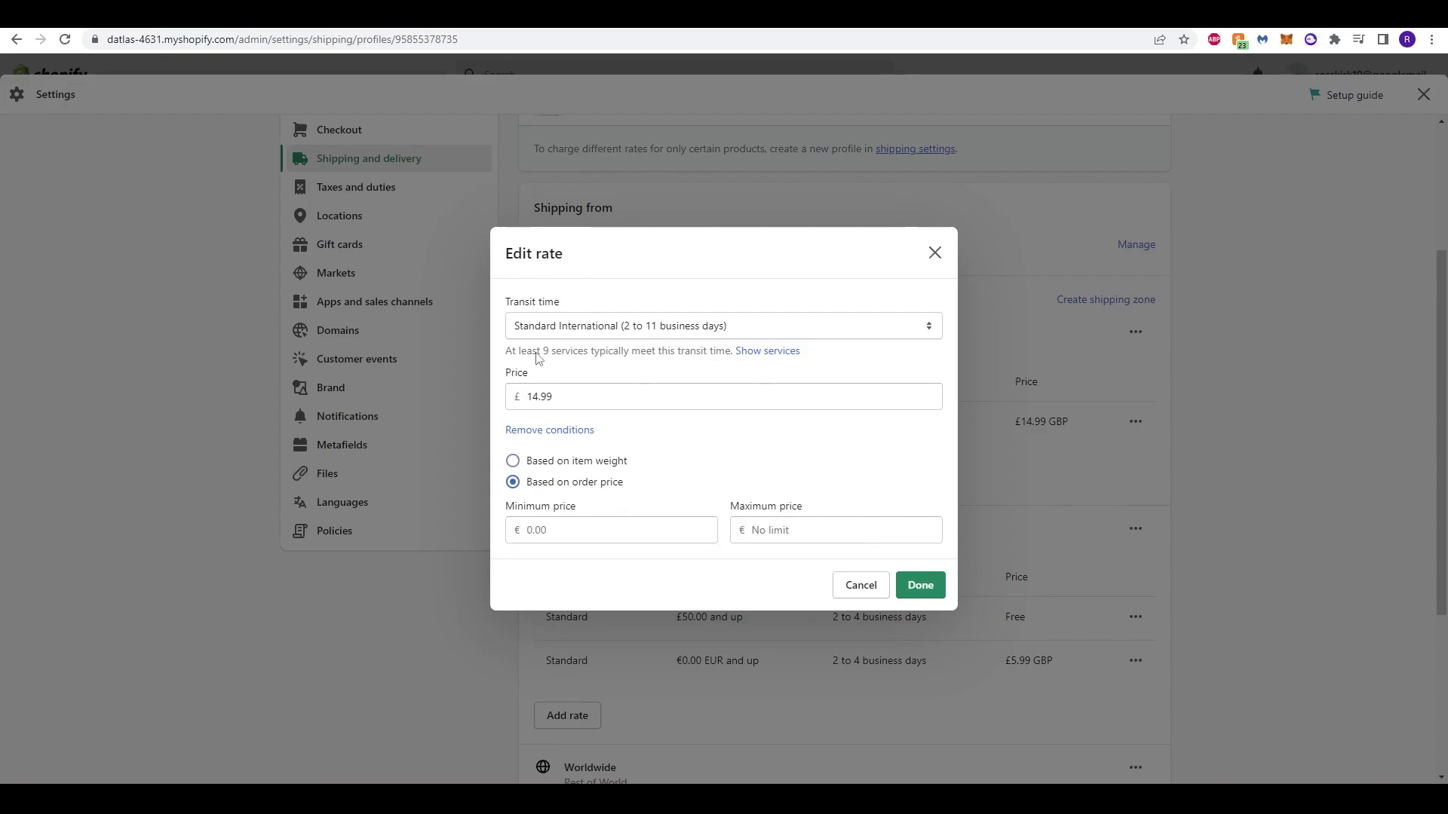
Set the EU rate to Express International (2 to 7 business days) at 20.00
{"action": "left_click_drag", "start_coordinate": [542, 358], "coordinate": [694, 355]}
{"action": "left_click", "coordinate": [694, 355]}
{"action": "left_click", "coordinate": [666, 333]}
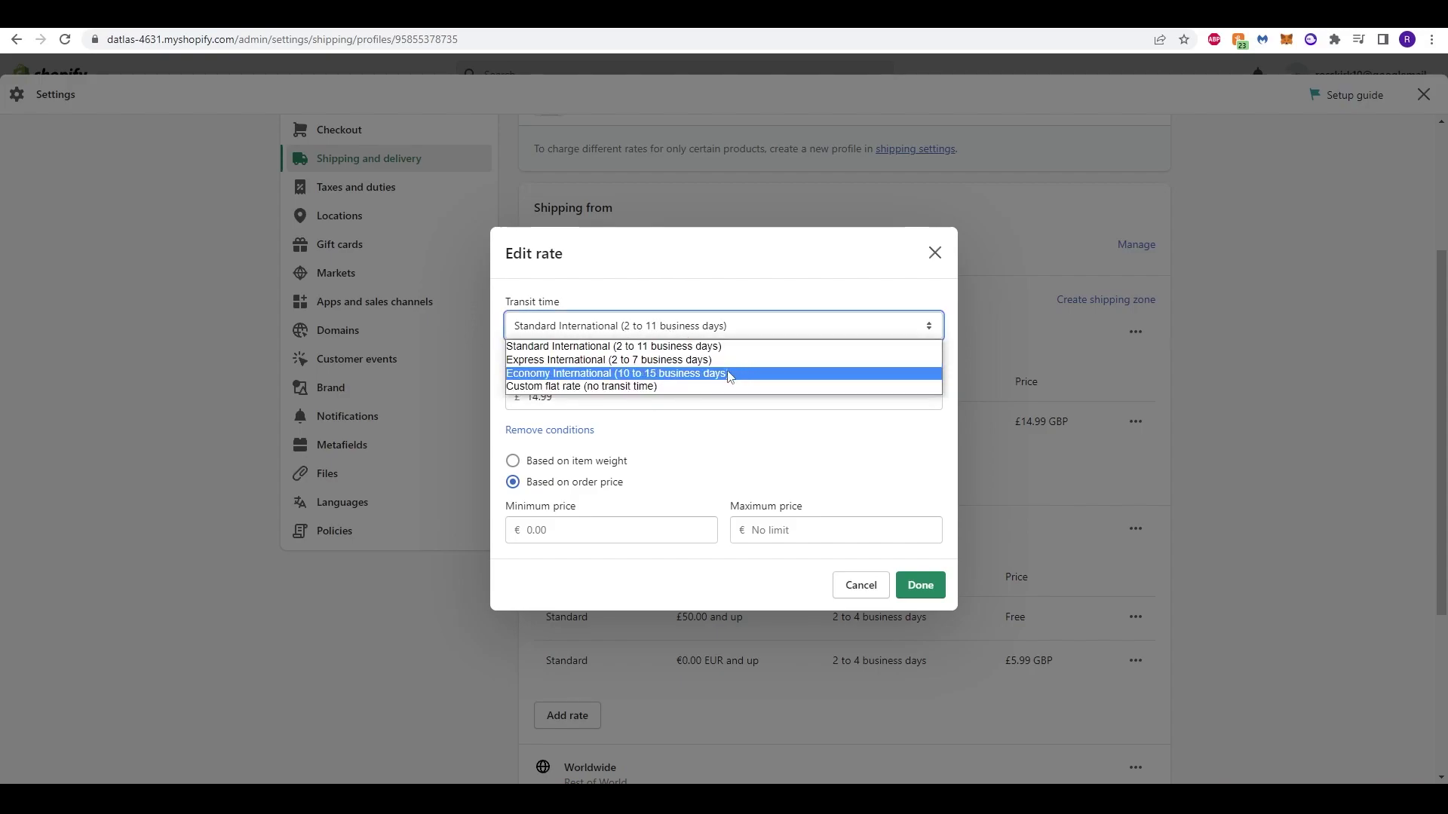
{"action": "left_click", "coordinate": [579, 361]}
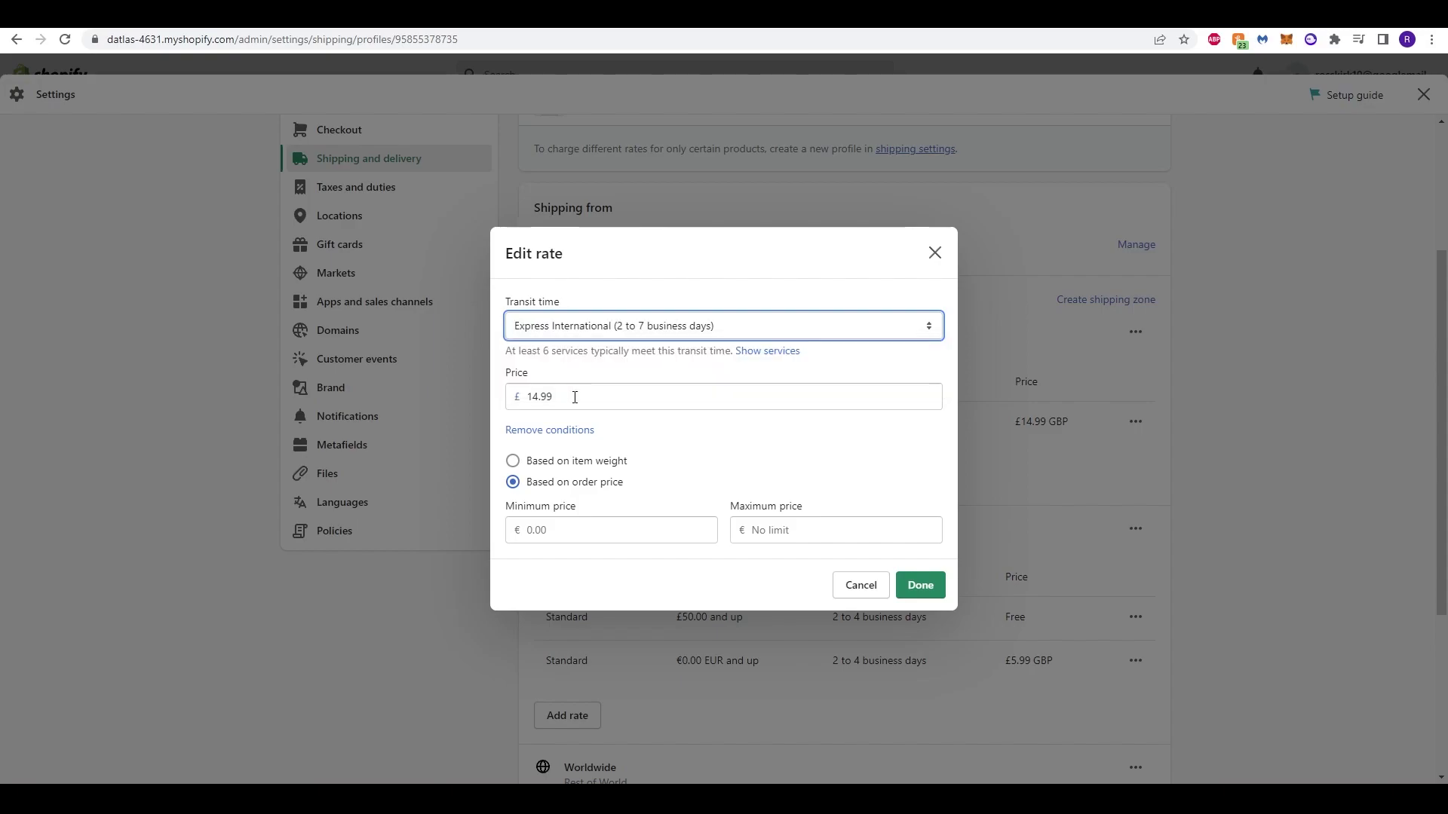
{"action": "left_click", "coordinate": [618, 387]}
{"action": "left_click_drag", "start_coordinate": [619, 388], "coordinate": [535, 400]}
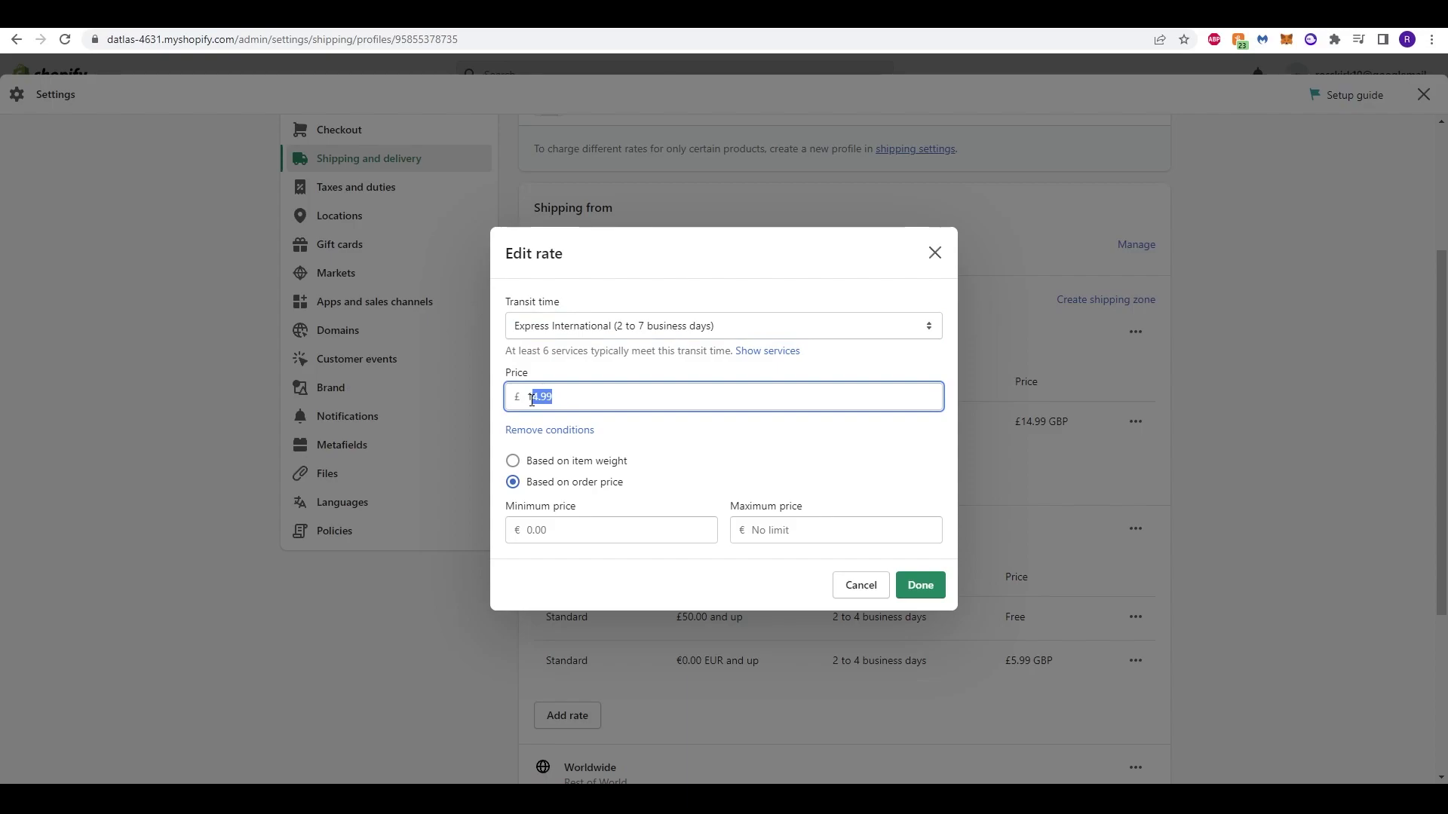
{"action": "key", "text": "BackSpace"}
{"action": "key", "text": "ctrl+a"}
{"action": "type", "text": "20.00"}
{"action": "left_click", "coordinate": [921, 586]}
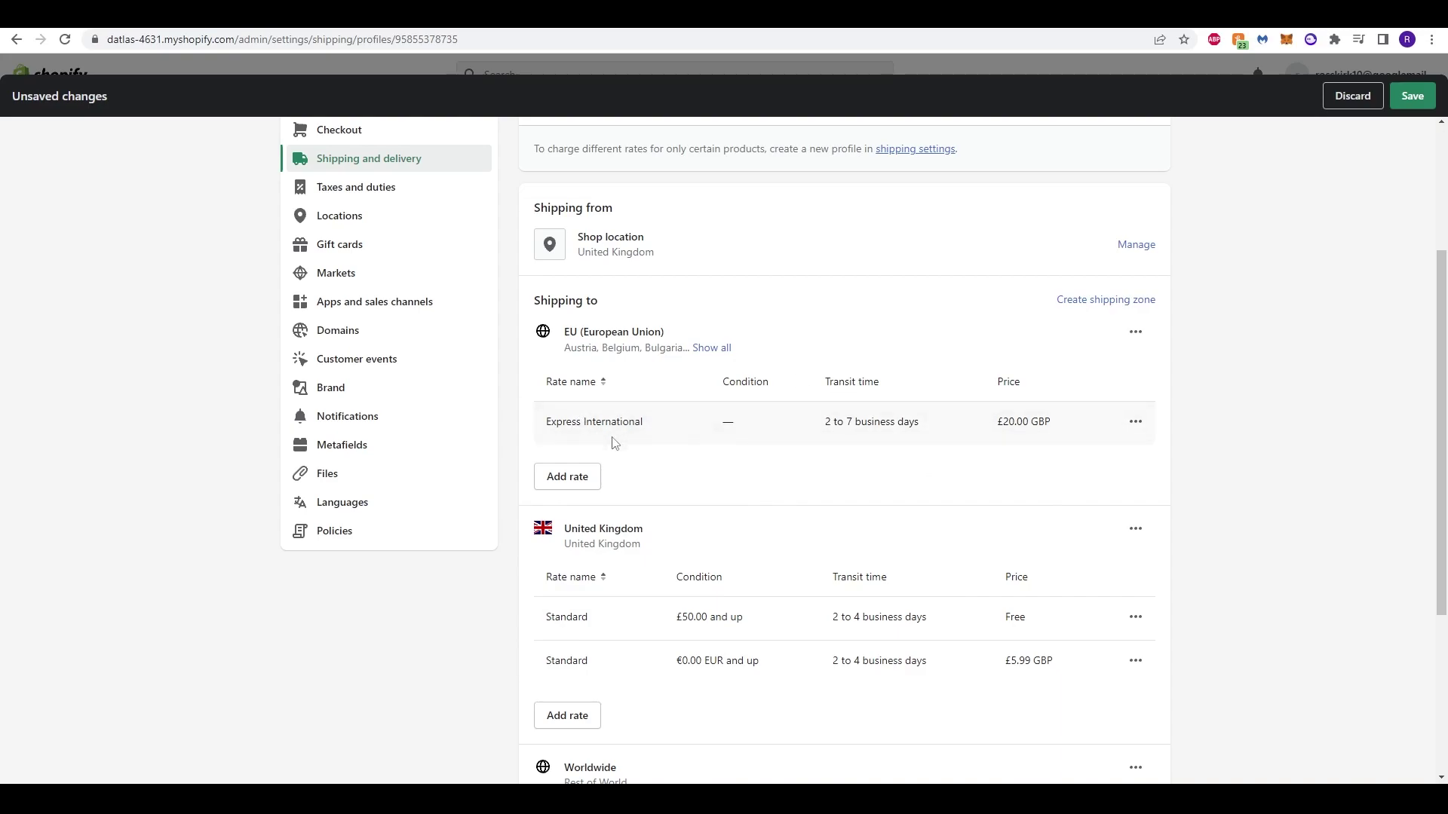
Add an EU Standard International rate (2 to 11 business days) priced at 14.99
{"action": "left_click", "coordinate": [577, 477]}
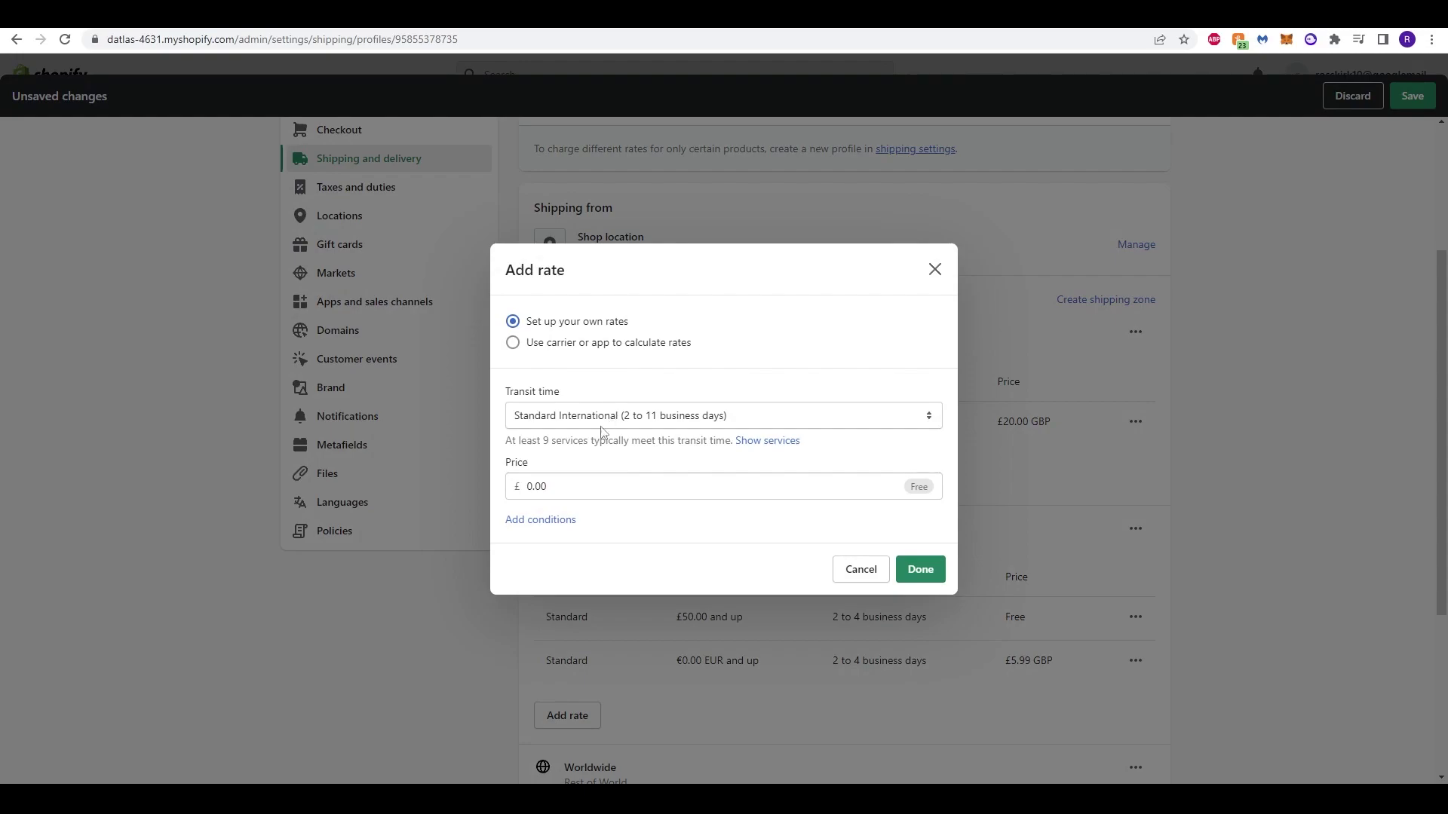
{"action": "left_click_drag", "start_coordinate": [581, 488], "coordinate": [515, 488]}
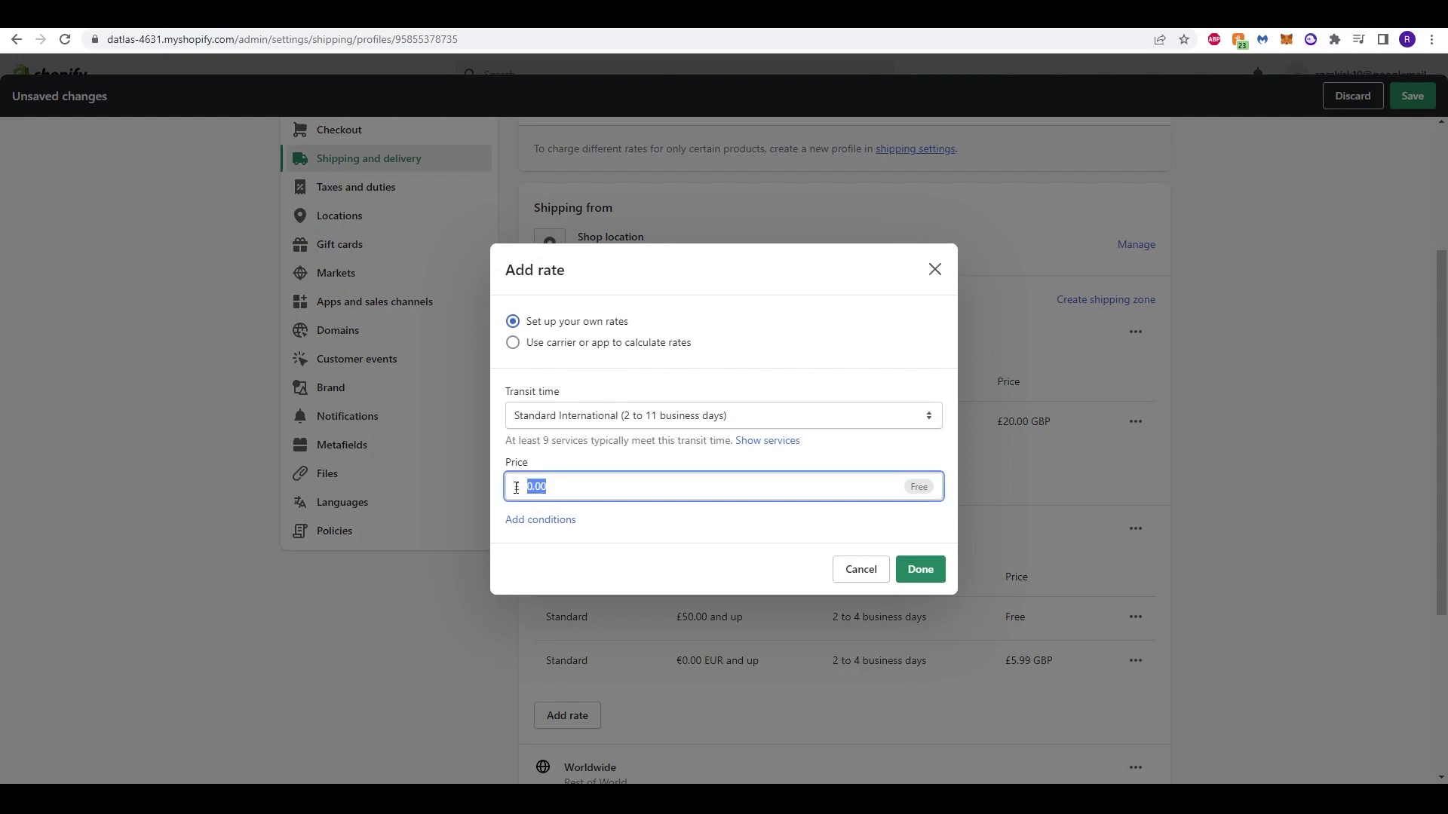
{"action": "type", "text": "14.99"}
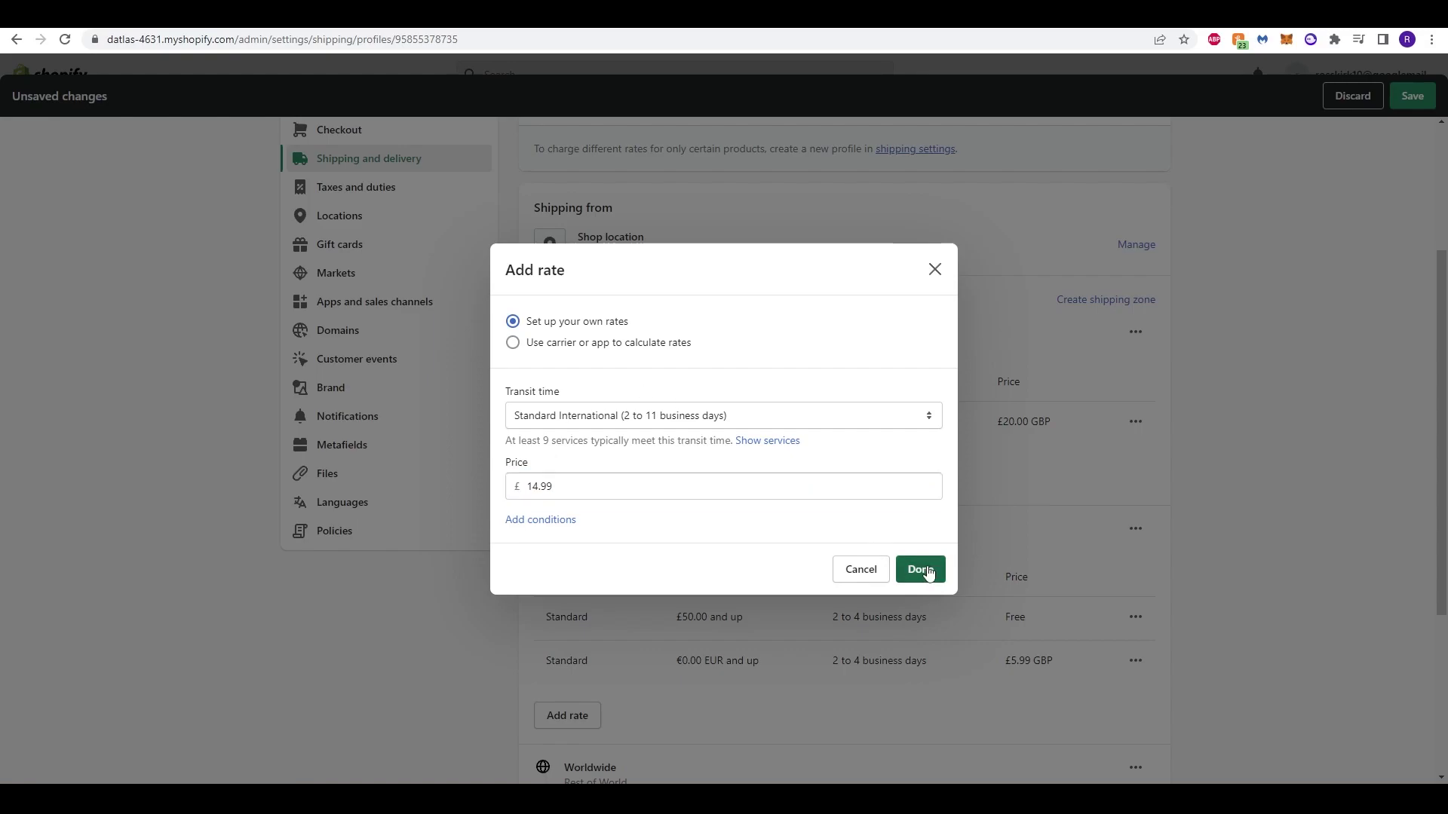
{"action": "left_click", "coordinate": [920, 570]}
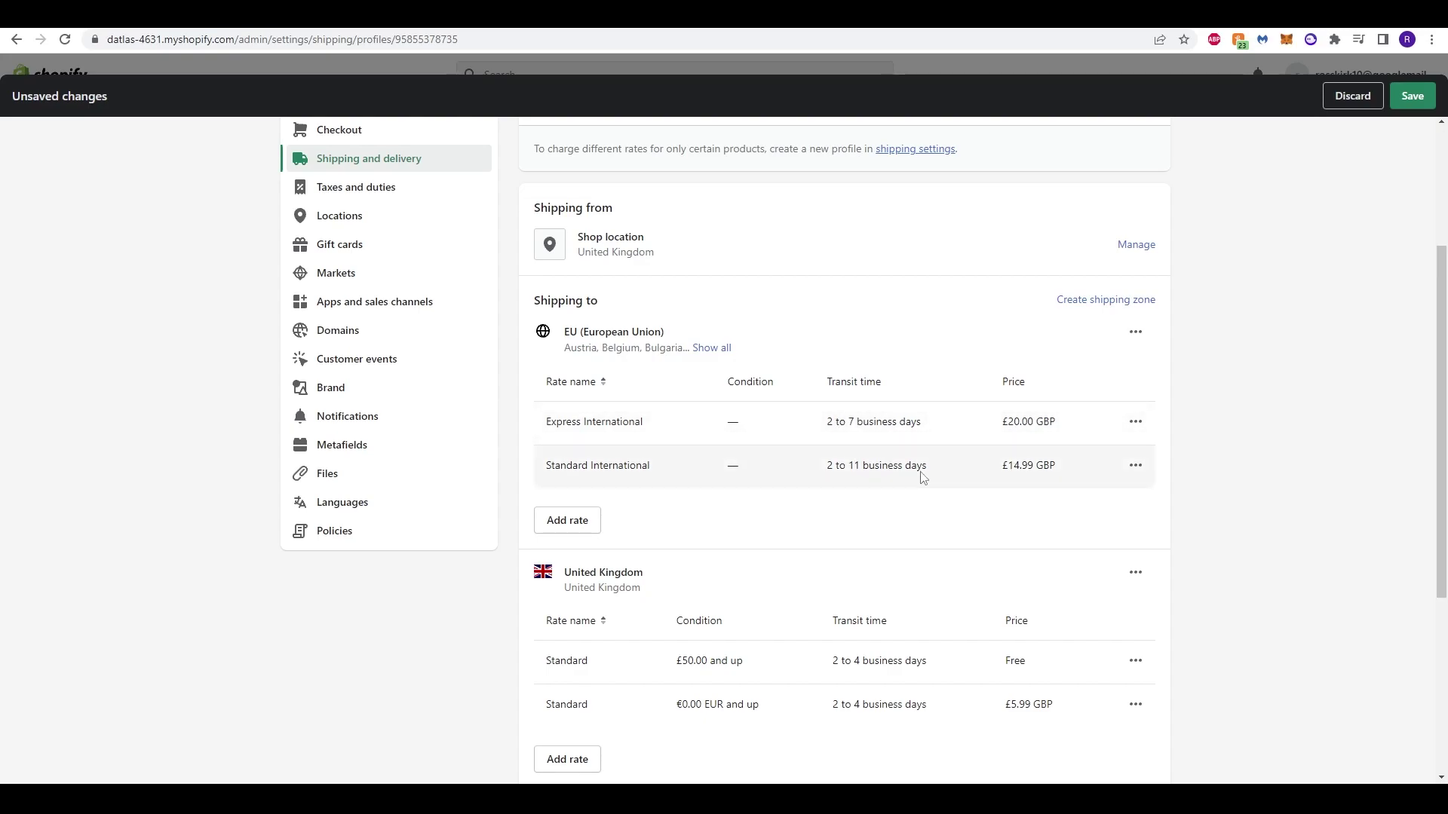
{"action": "scroll", "coordinate": [1017, 481], "scroll_direction": "down", "scroll_amount": 2}
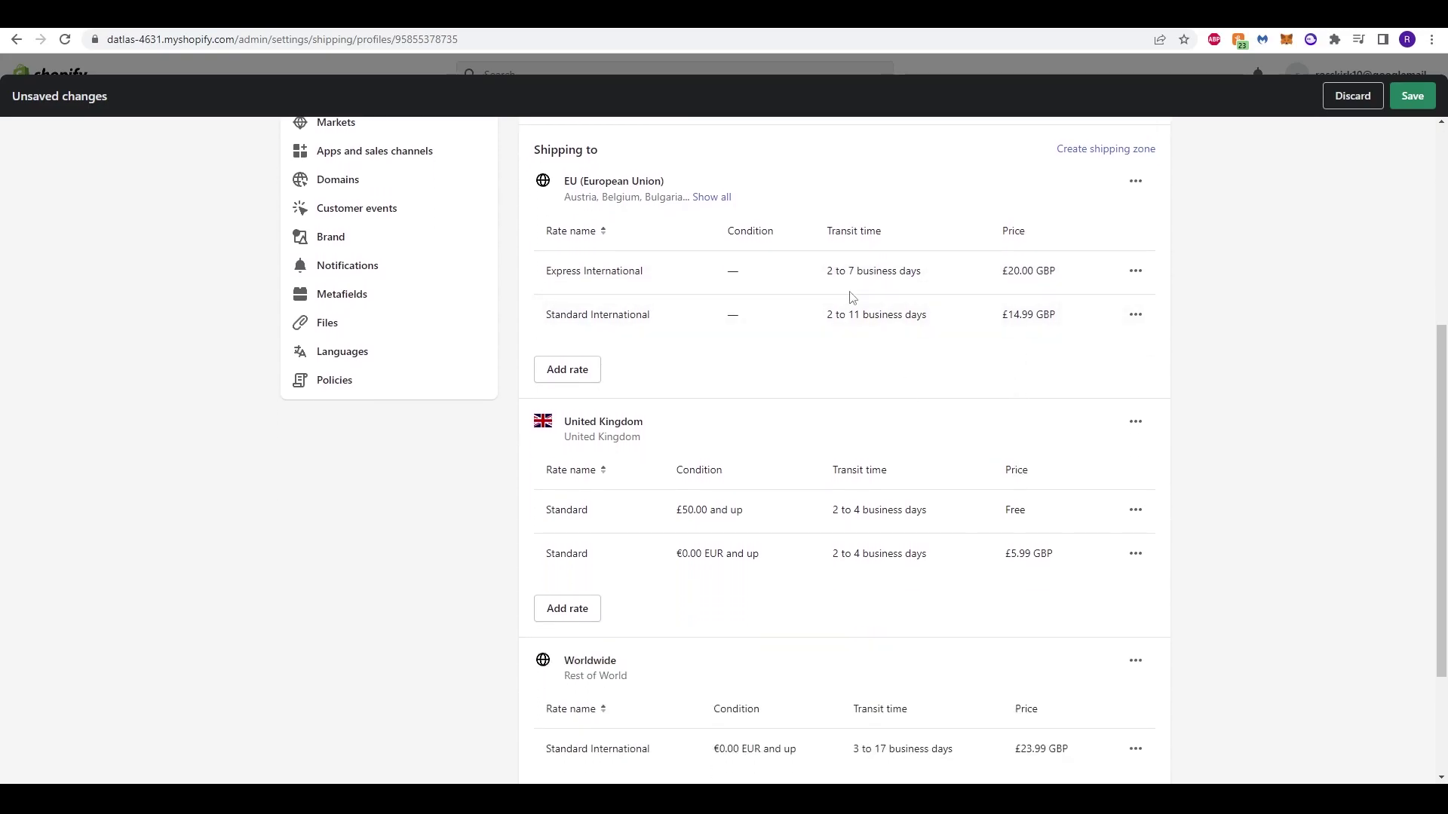
{"action": "scroll", "coordinate": [1107, 515], "scroll_direction": "down", "scroll_amount": 1}
{"action": "scroll", "coordinate": [822, 441], "scroll_direction": "up", "scroll_amount": 1}
{"action": "scroll", "coordinate": [671, 483], "scroll_direction": "down", "scroll_amount": 1}
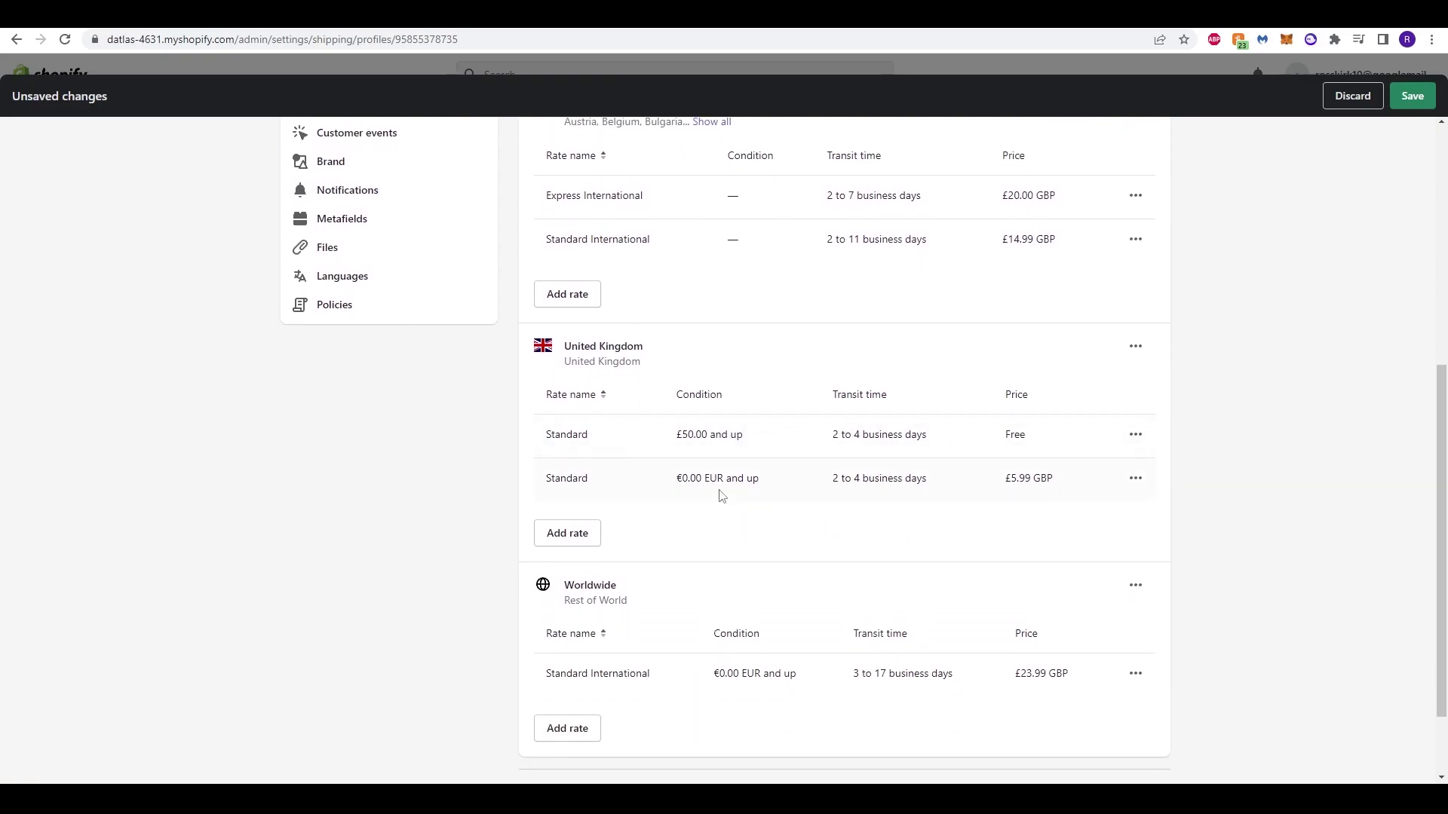
{"action": "scroll", "coordinate": [678, 468], "scroll_direction": "up", "scroll_amount": 1}
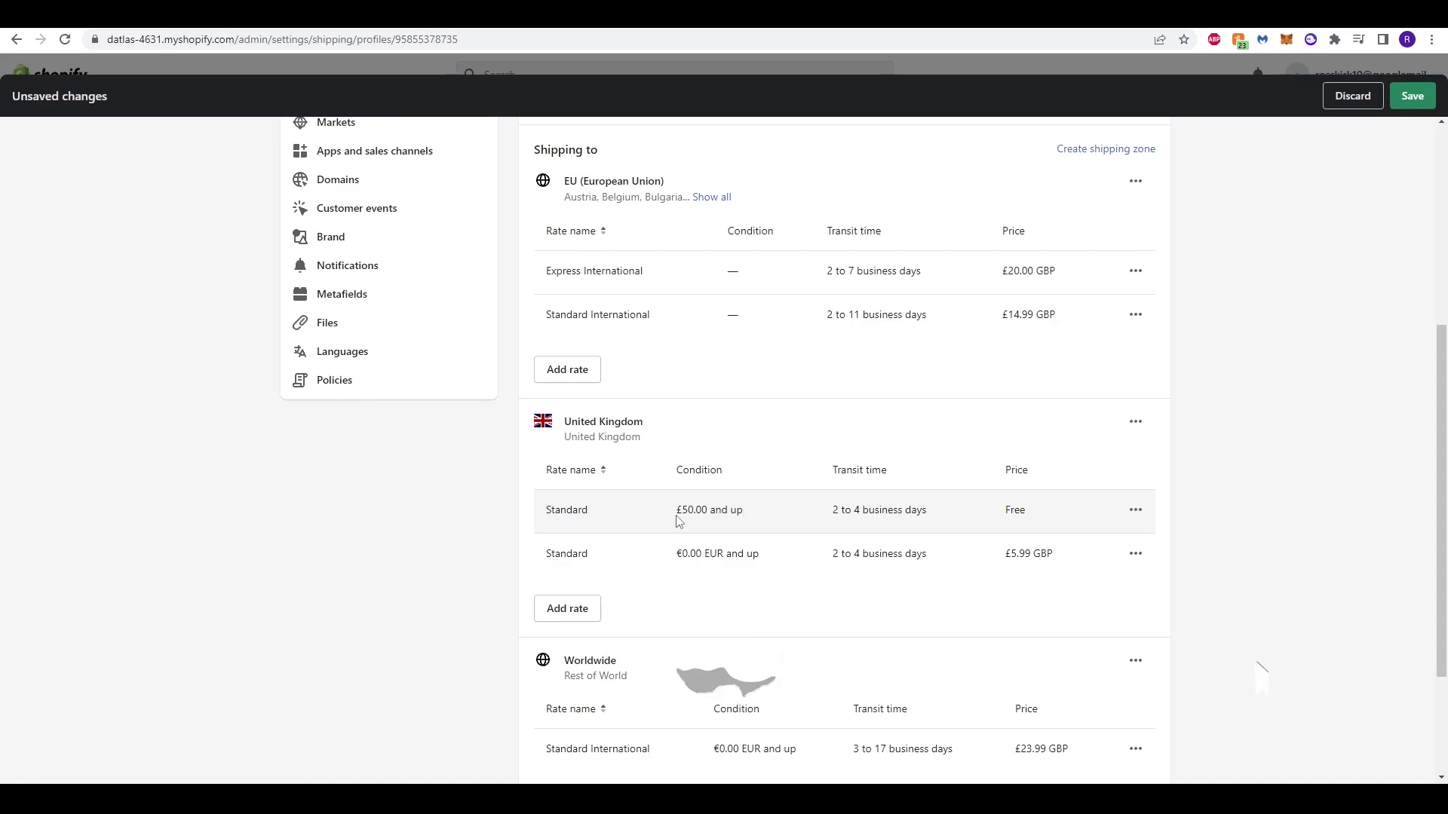
{"action": "scroll", "coordinate": [755, 542], "scroll_direction": "down", "scroll_amount": 1}
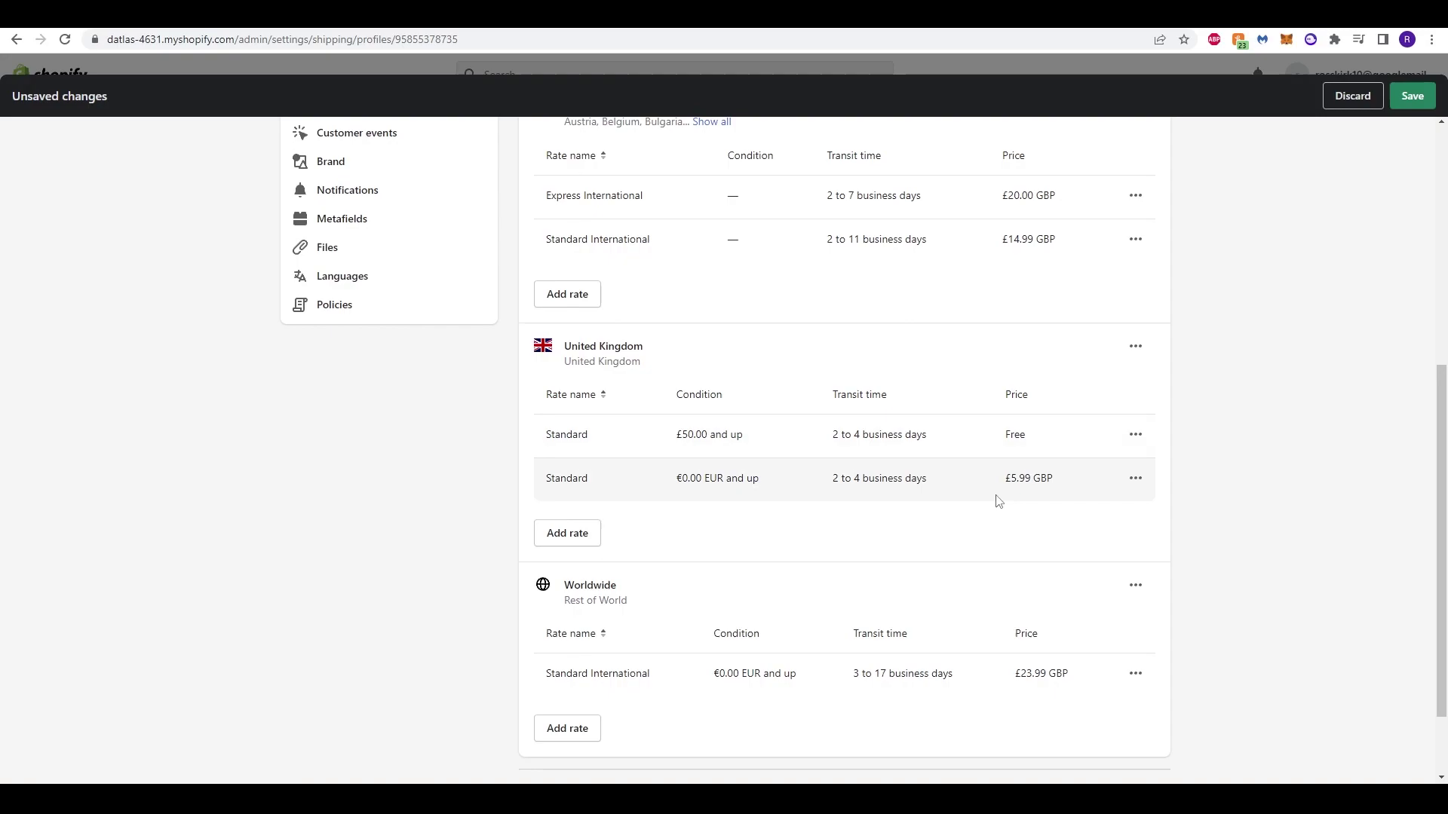
Cap the UK Standard rate's maximum order price at €49.99
{"action": "left_click", "coordinate": [1136, 481]}
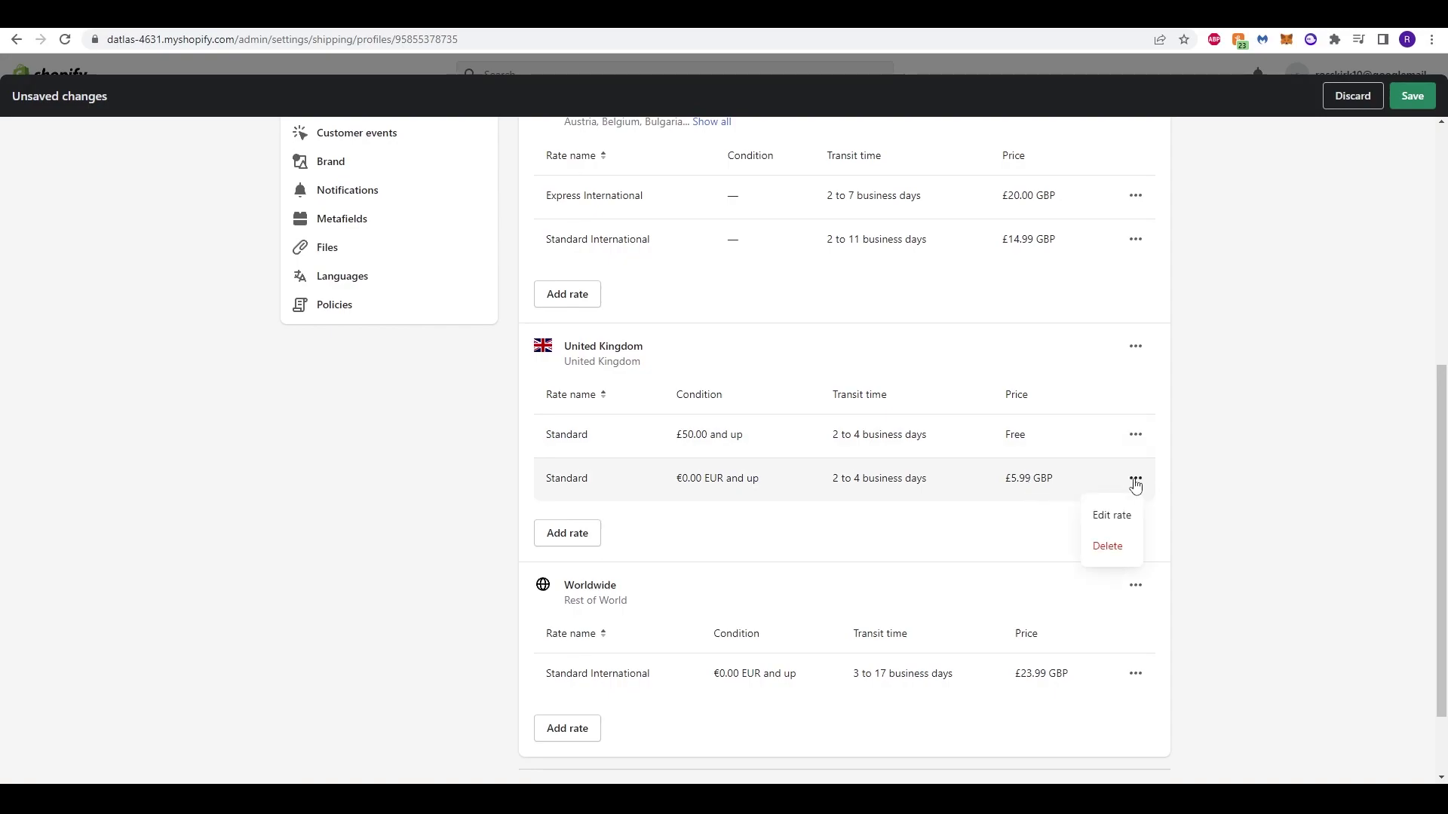
{"action": "left_click", "coordinate": [1113, 519]}
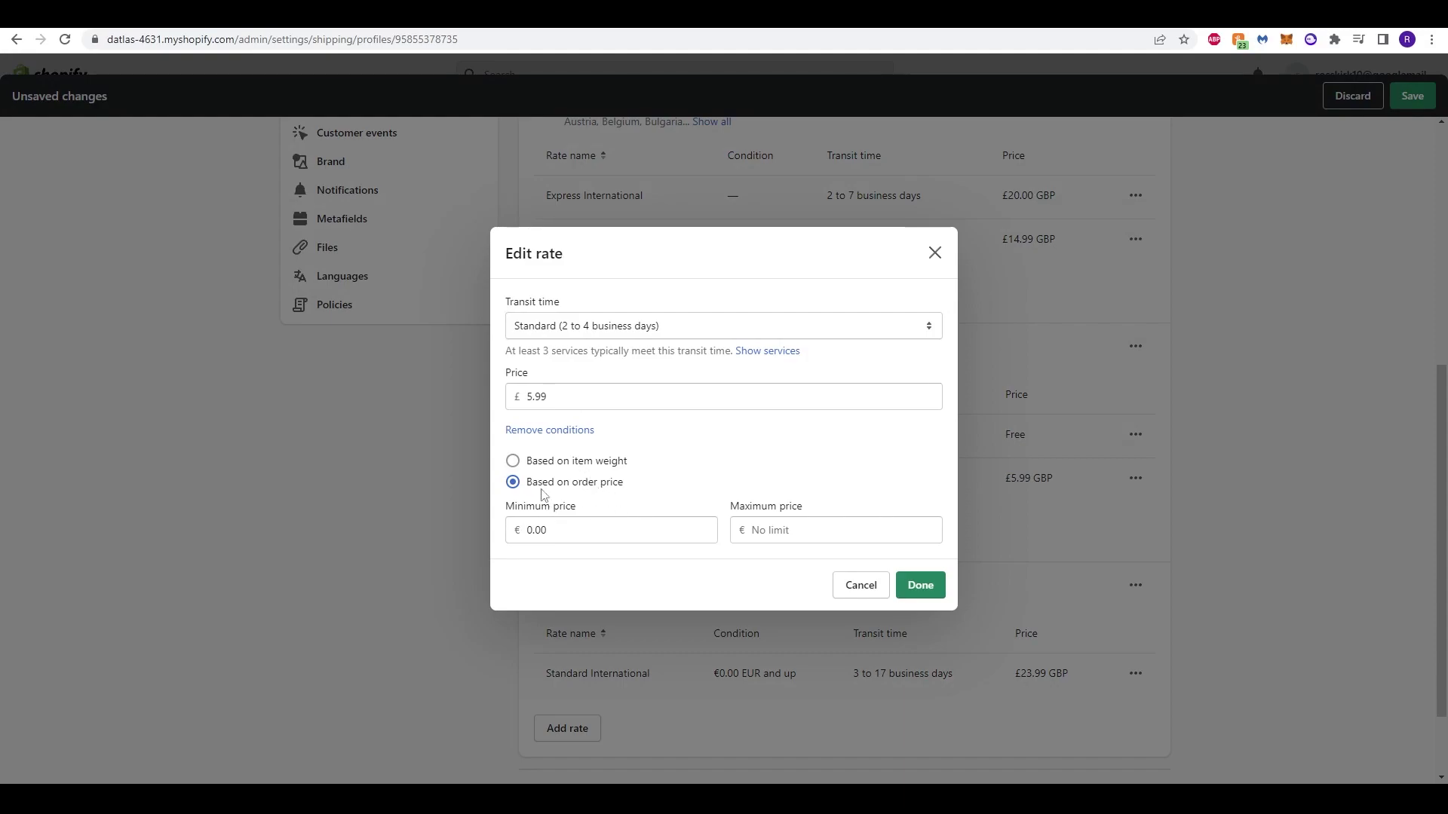
{"action": "left_click", "coordinate": [559, 530]}
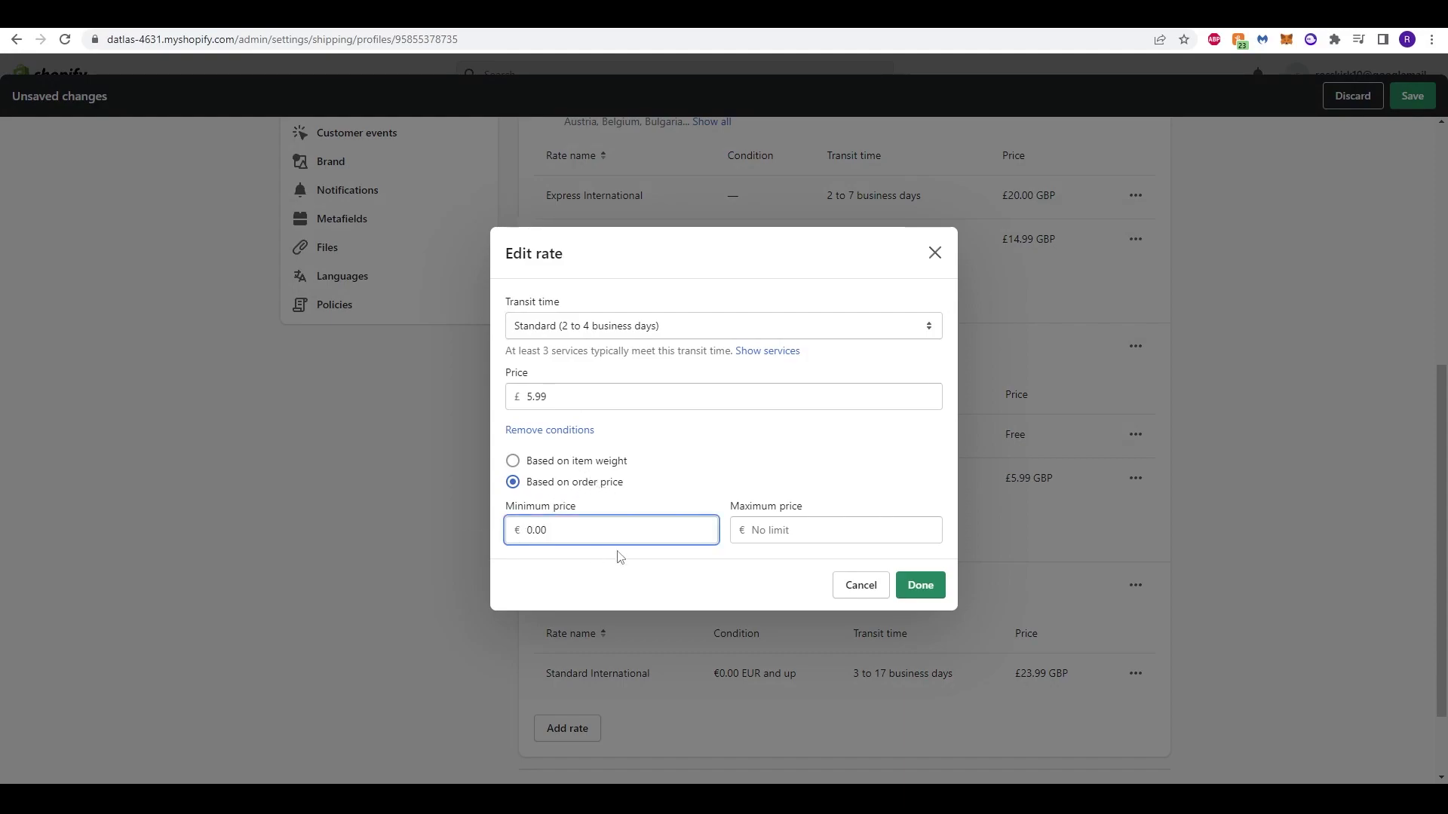
{"action": "left_click", "coordinate": [811, 531]}
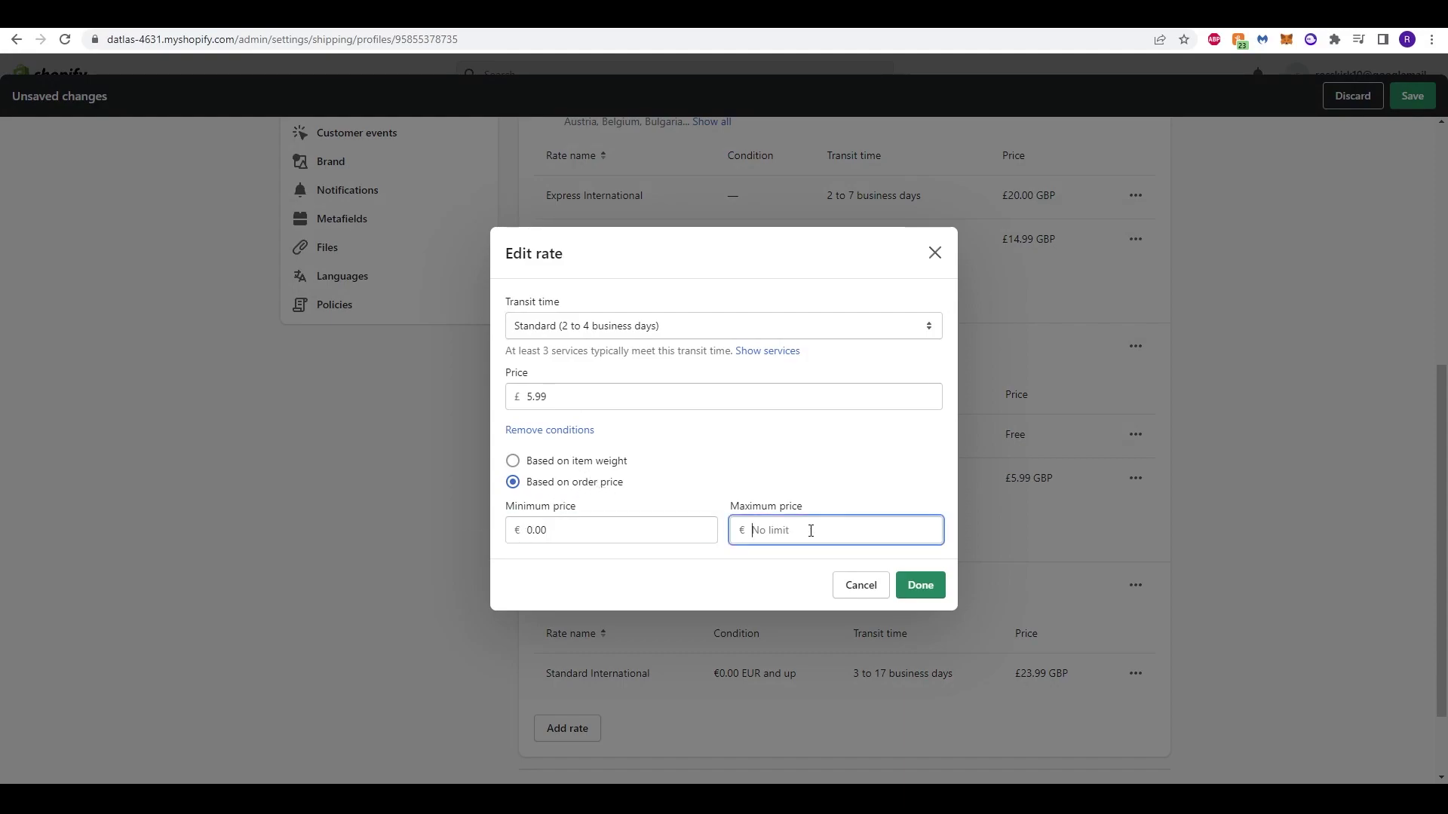
{"action": "left_click", "coordinate": [558, 528]}
{"action": "left_click", "coordinate": [823, 533]}
{"action": "type", "text": "49.99"}
{"action": "left_click", "coordinate": [920, 585]}
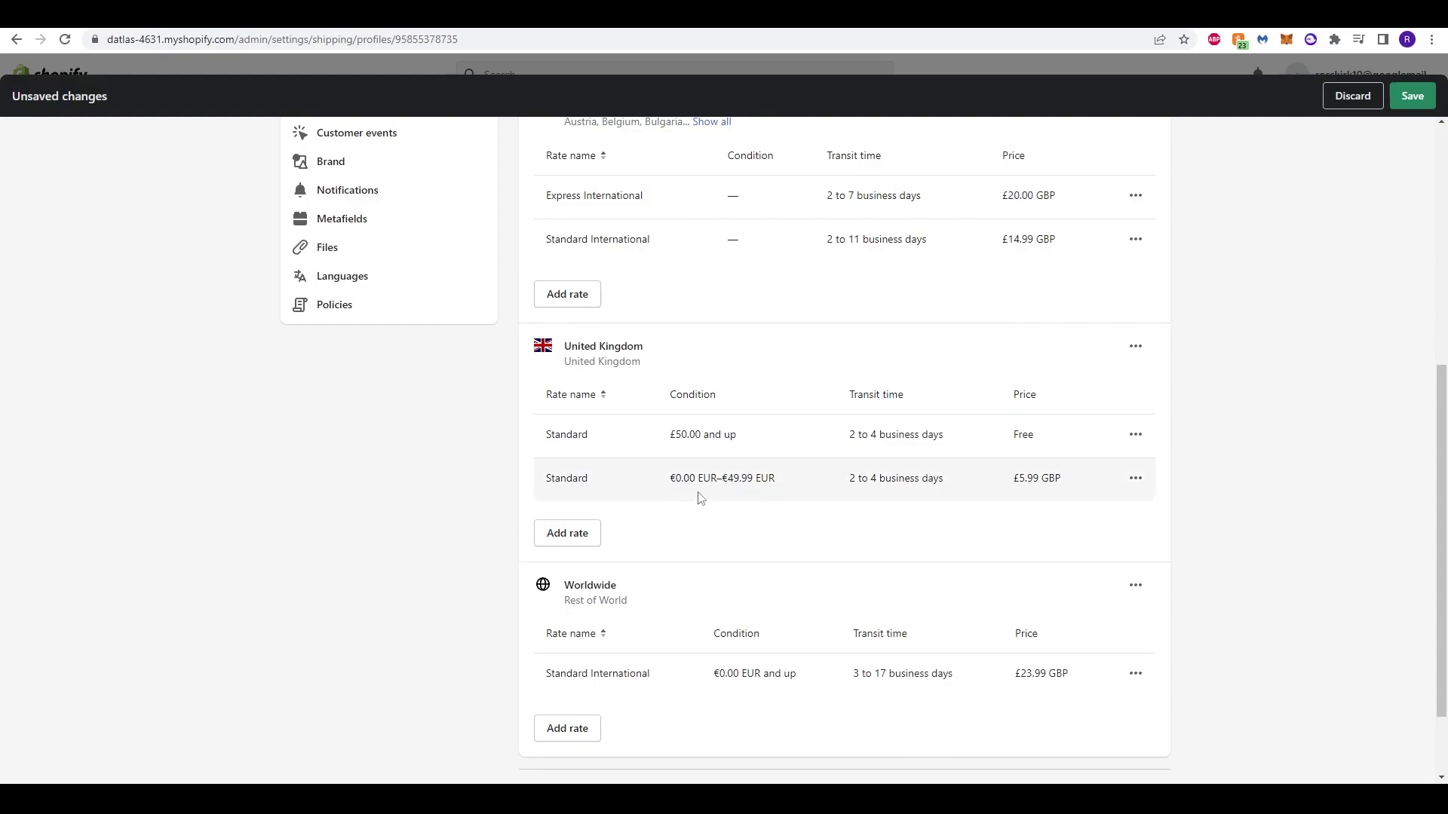
Change the UK Standard rate's price from 5.99 to 9.99
{"action": "left_click", "coordinate": [1135, 479]}
{"action": "left_click", "coordinate": [1113, 512]}
{"action": "left_click_drag", "start_coordinate": [574, 397], "coordinate": [485, 404]}
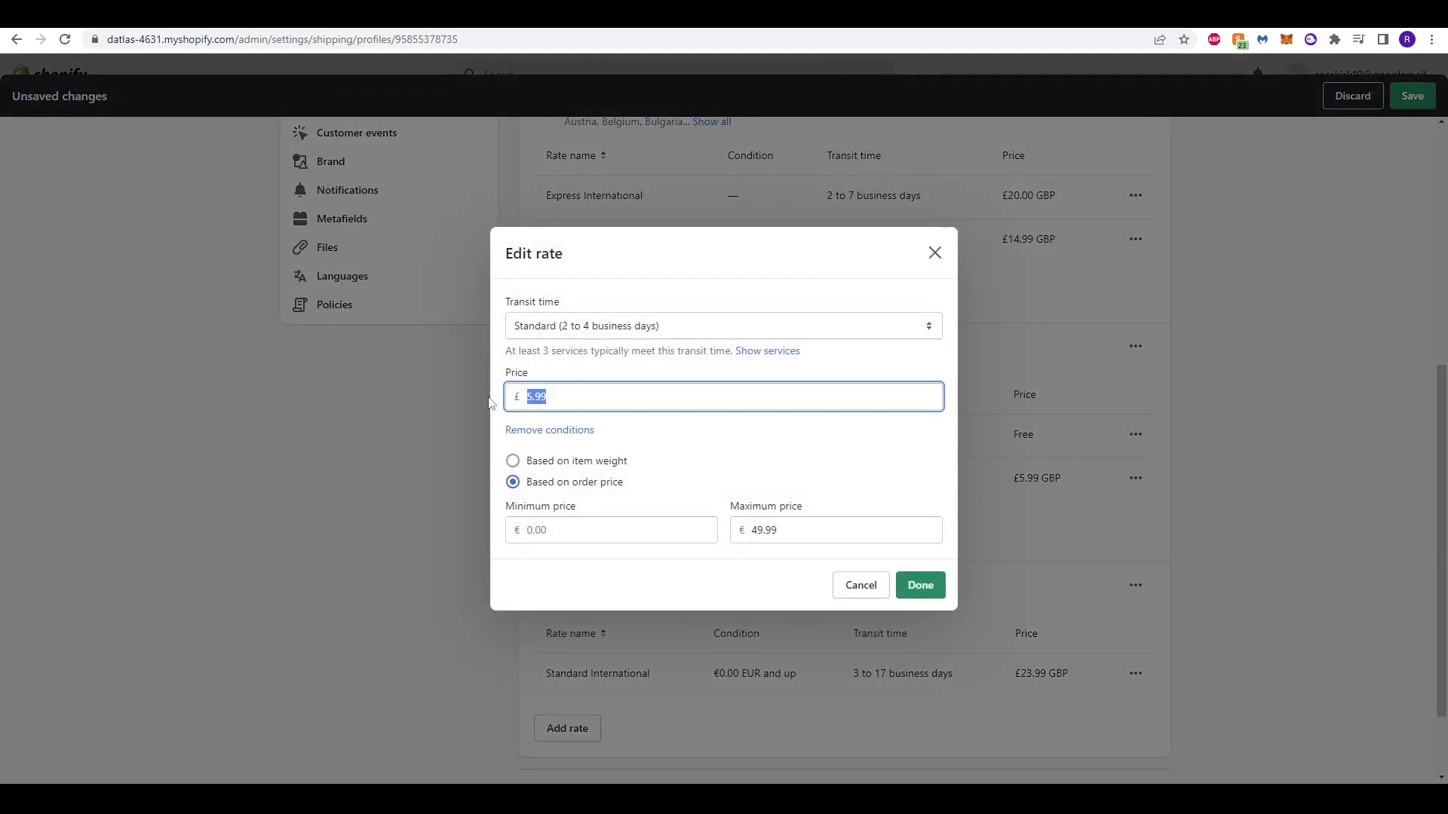
{"action": "left_click", "coordinate": [474, 398]}
{"action": "left_click", "coordinate": [1134, 480]}
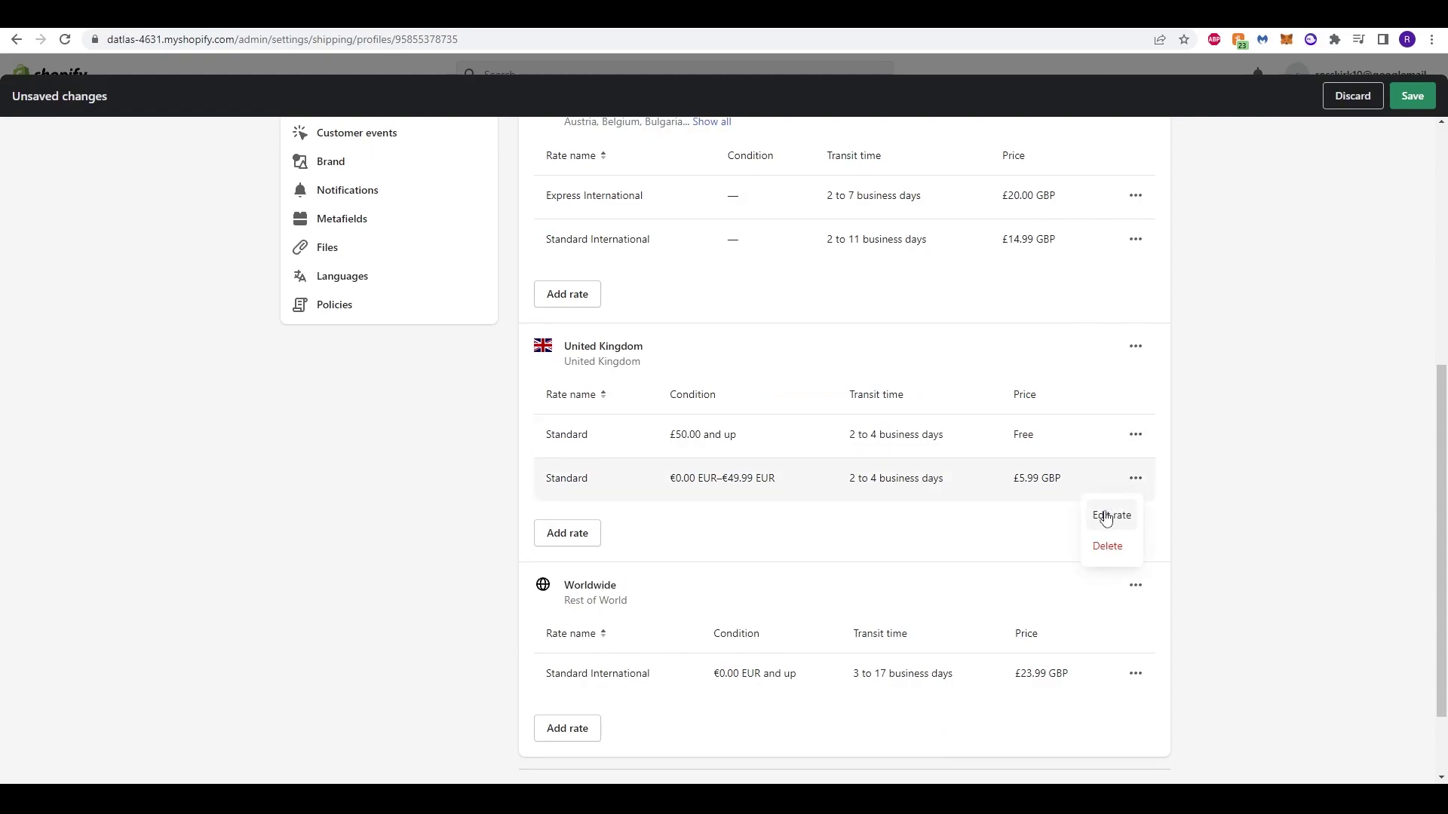
{"action": "left_click", "coordinate": [1110, 513]}
{"action": "left_click_drag", "start_coordinate": [572, 398], "coordinate": [502, 400]}
{"action": "type", "text": "9.99"}
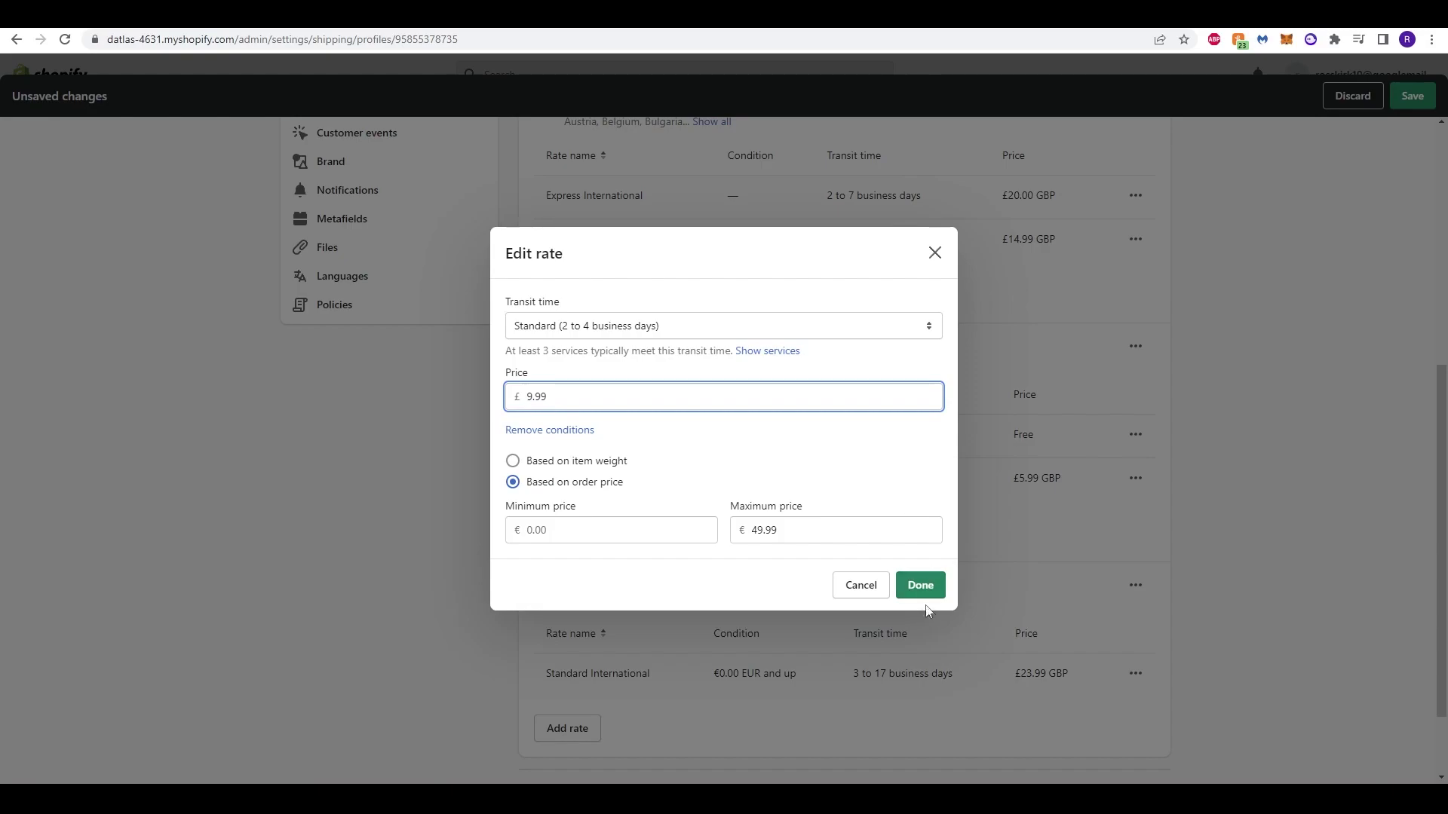
{"action": "left_click", "coordinate": [917, 591]}
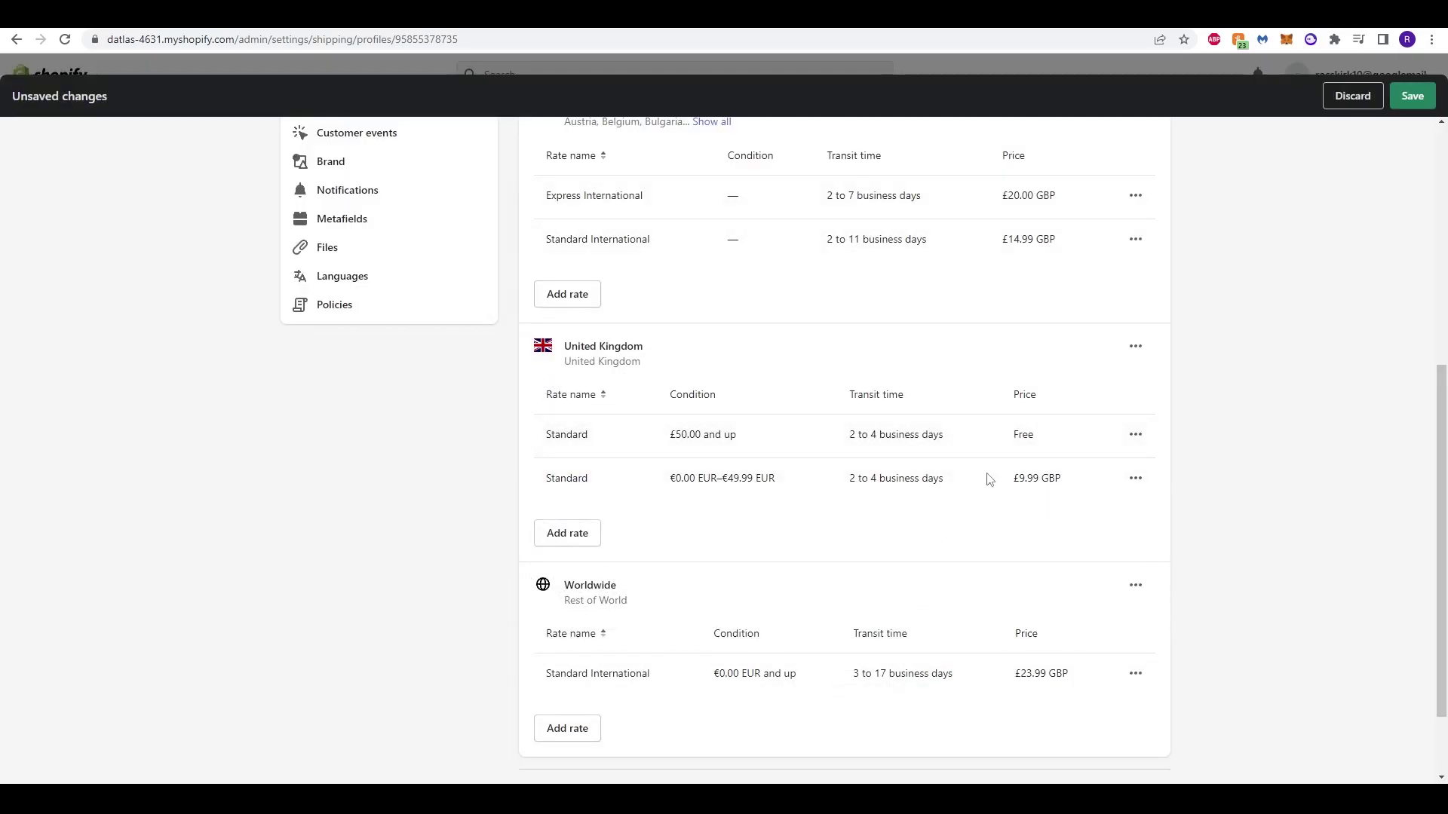
Edit the Worldwide rate: Standard International, 3 to 17 business days, at £23.99
{"action": "scroll", "coordinate": [985, 468], "scroll_direction": "down", "scroll_amount": 1}
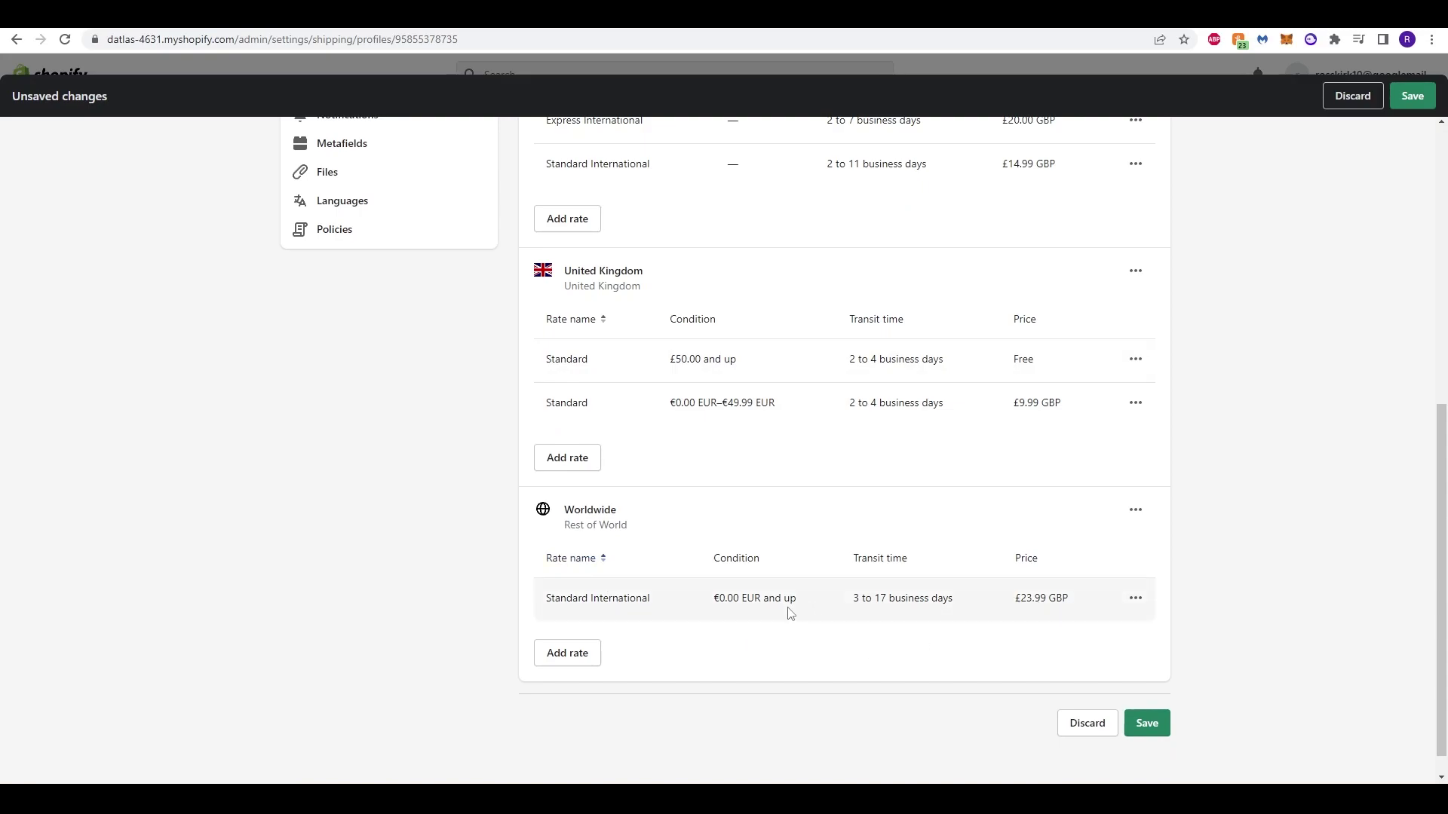
{"action": "scroll", "coordinate": [1123, 577], "scroll_direction": "down", "scroll_amount": 1}
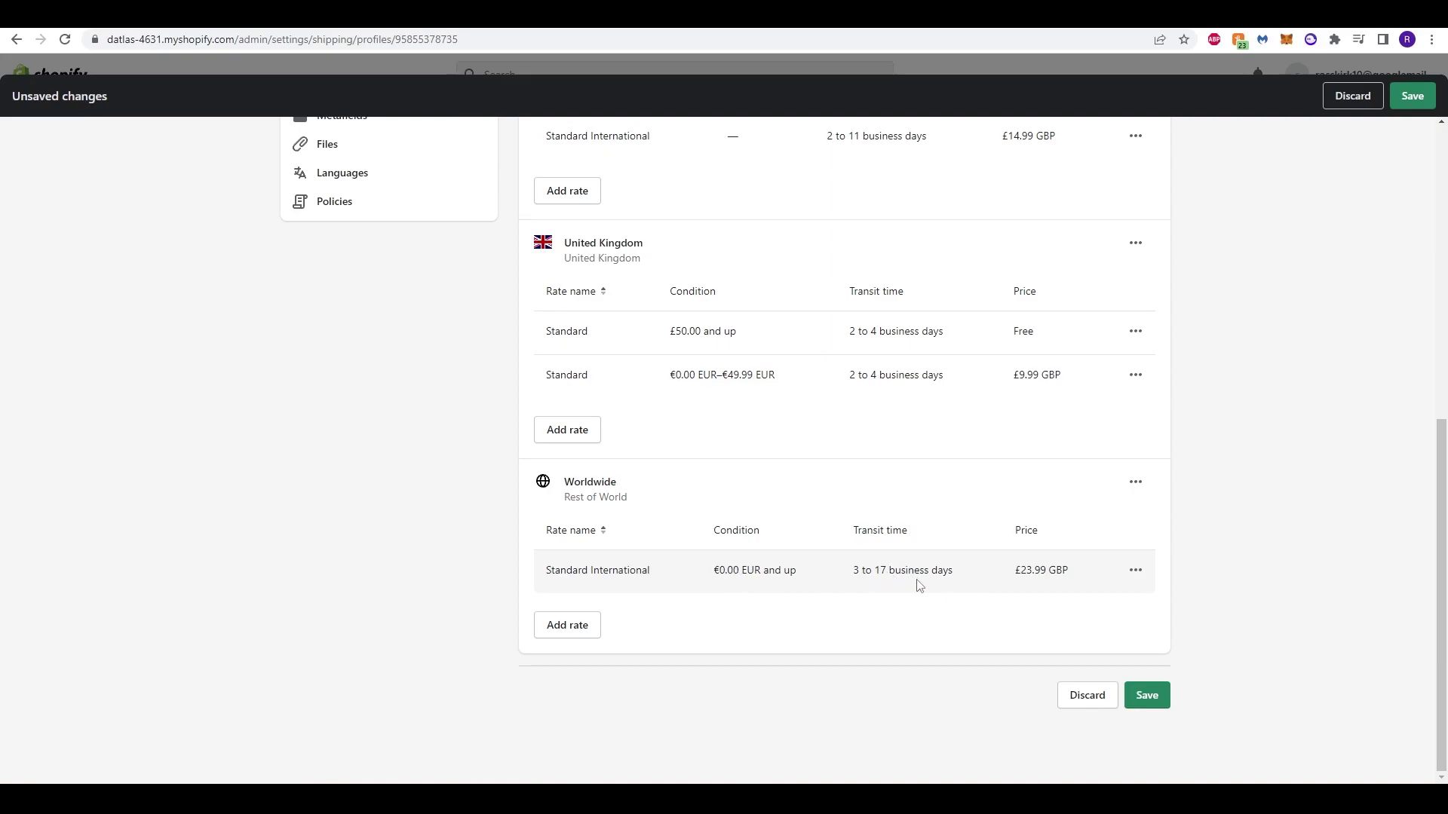
{"action": "left_click", "coordinate": [1136, 571]}
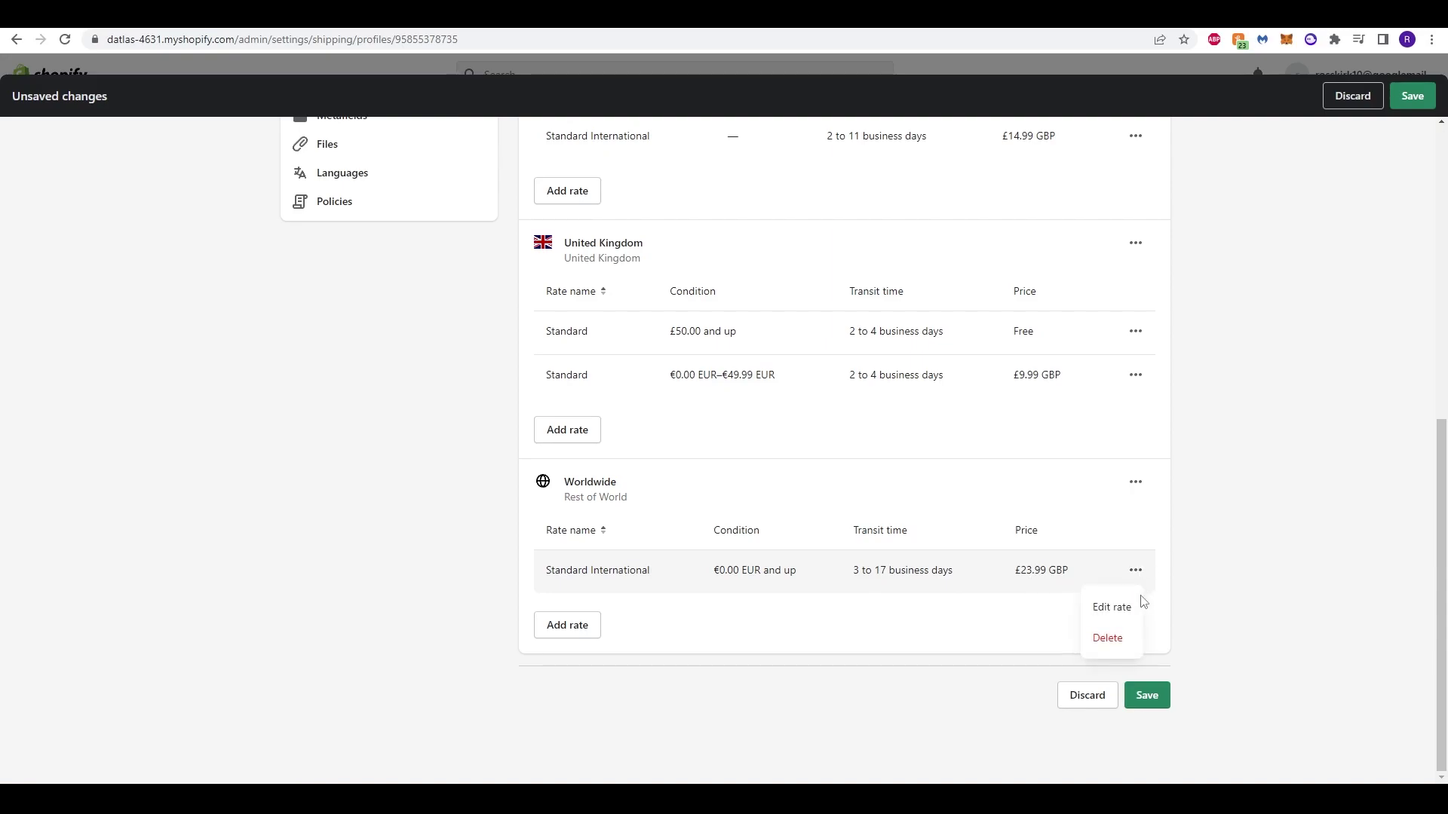
{"action": "left_click", "coordinate": [1124, 608]}
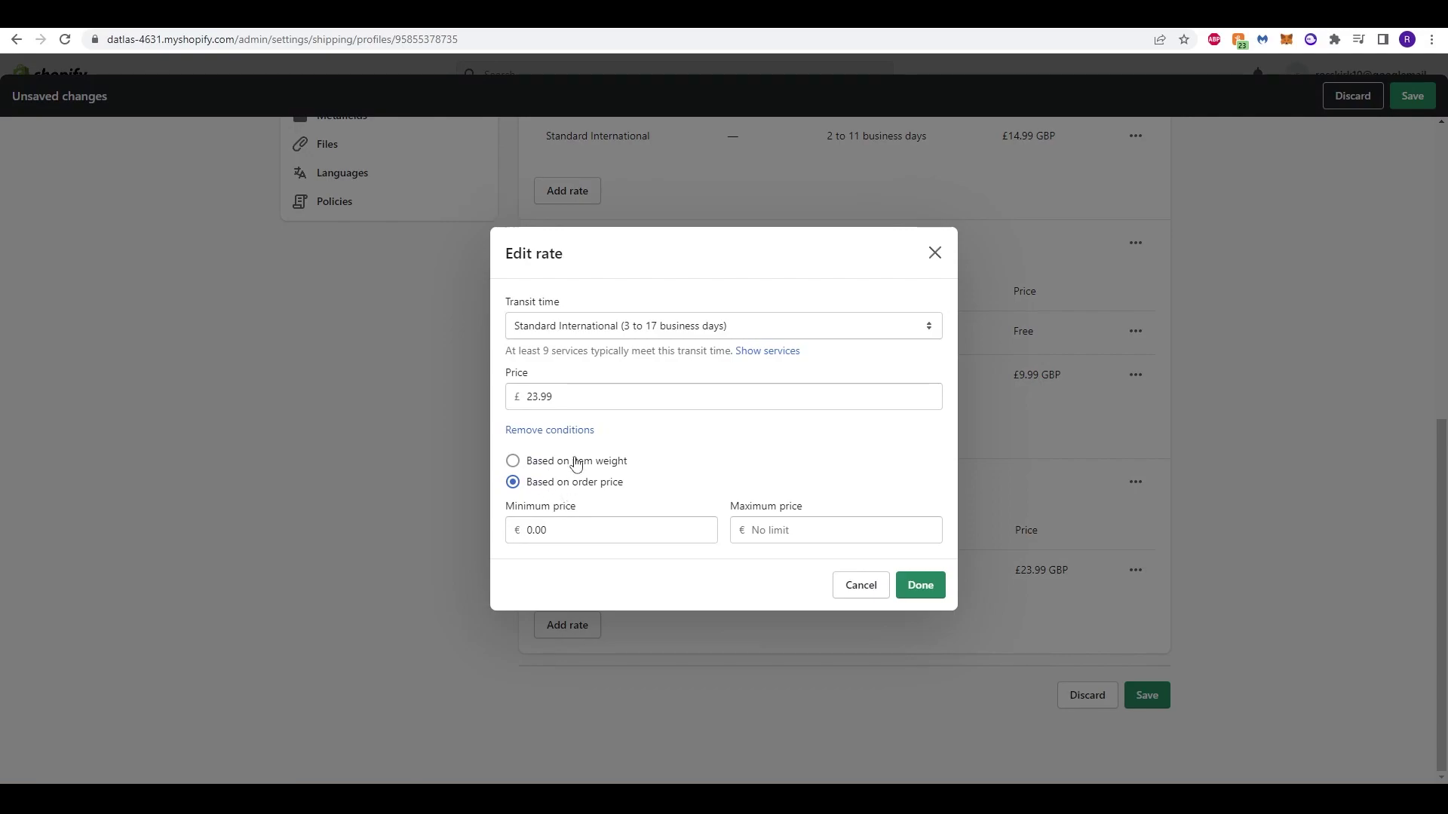
{"action": "left_click", "coordinate": [596, 327]}
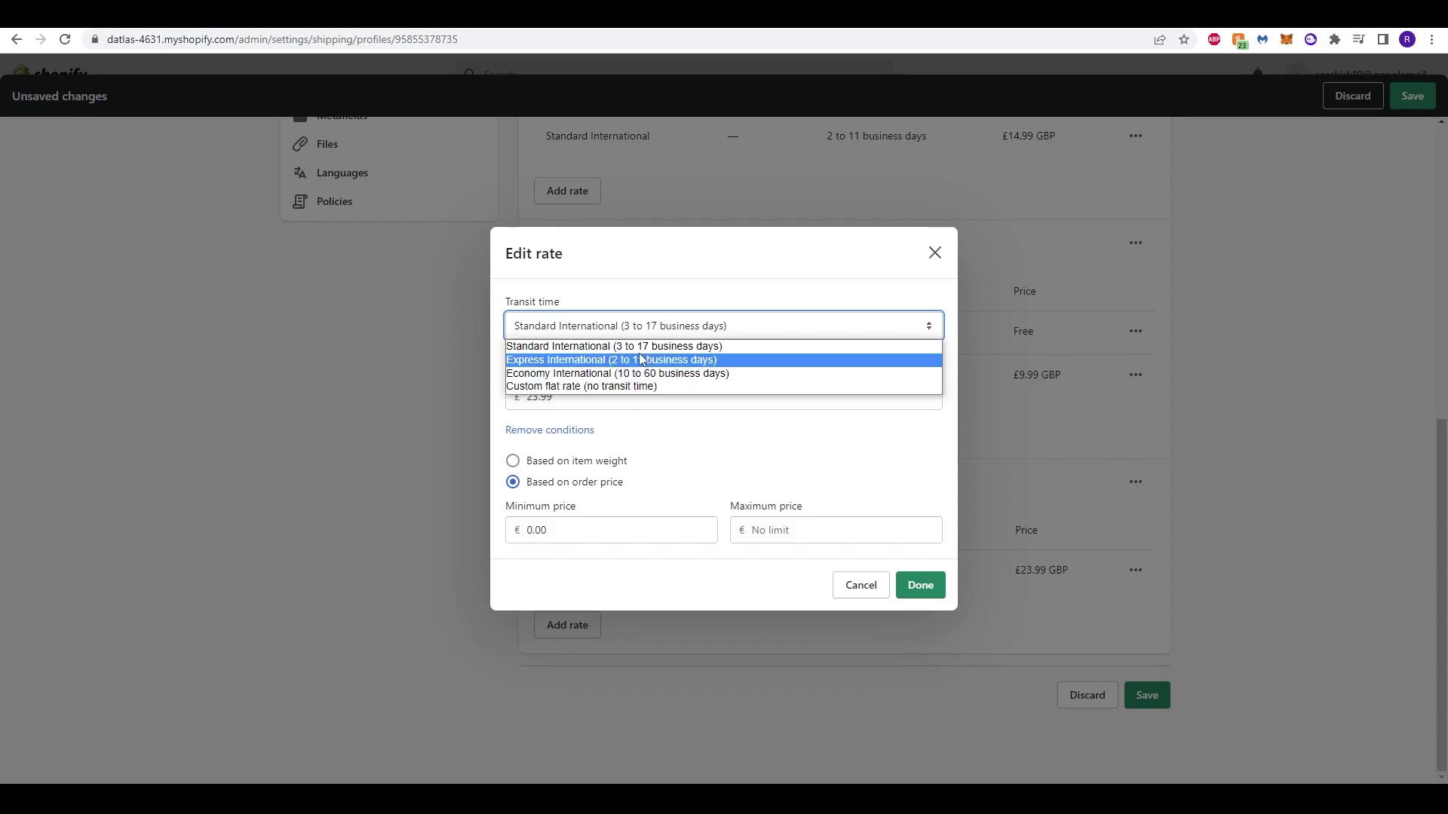
{"action": "left_click", "coordinate": [728, 464]}
{"action": "left_click", "coordinate": [638, 330]}
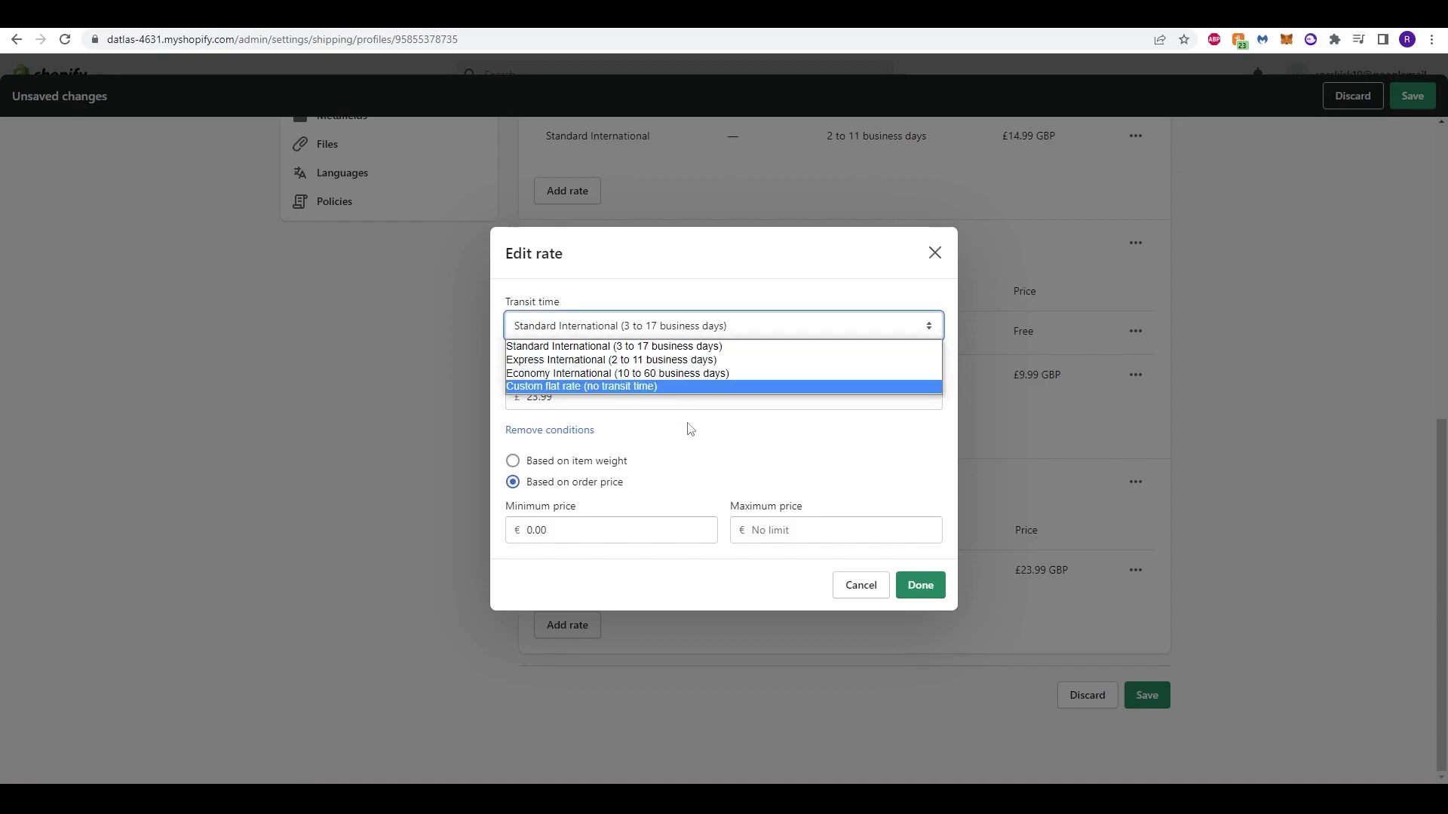
{"action": "left_click", "coordinate": [720, 453]}
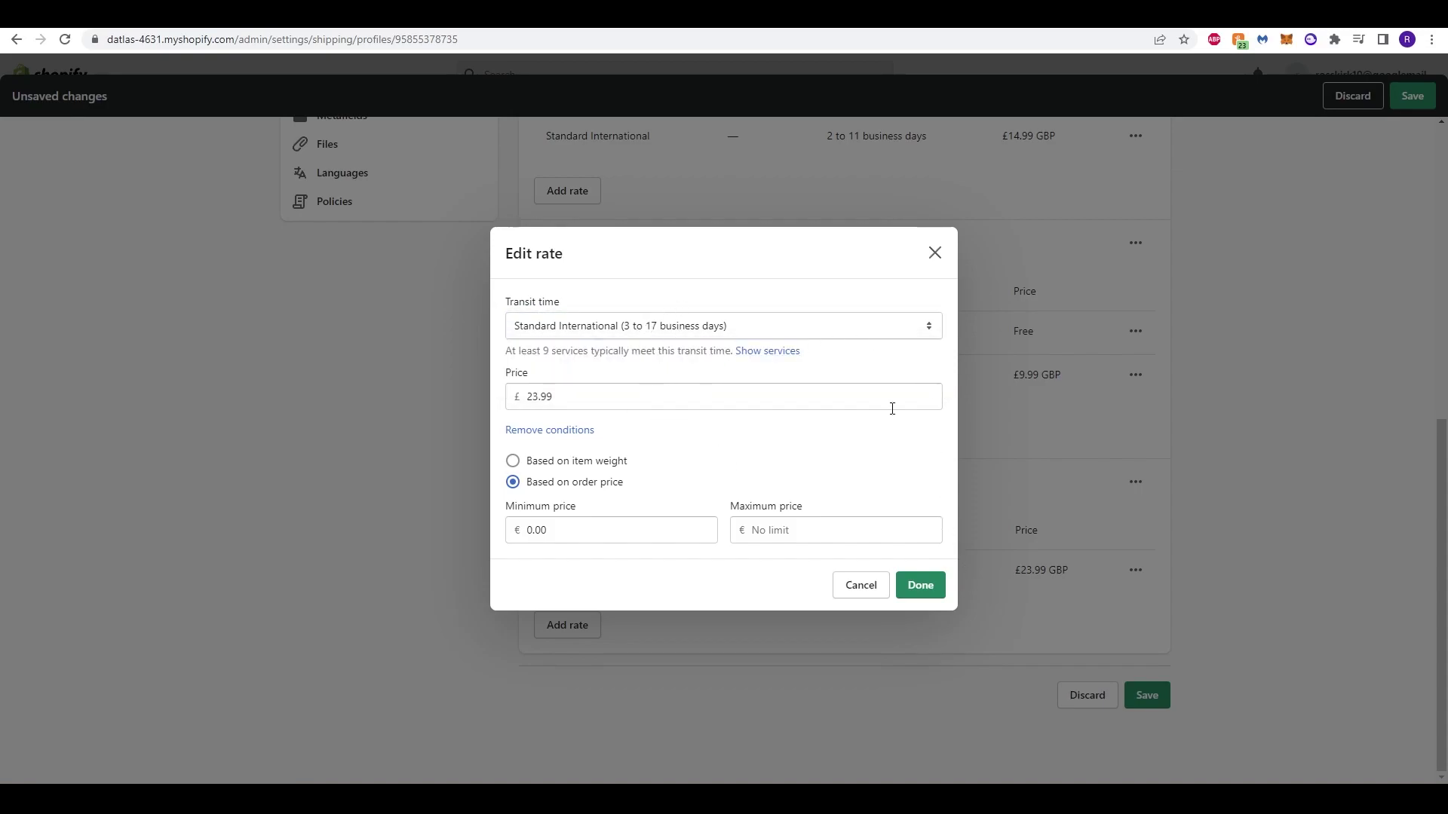
{"action": "left_click", "coordinate": [924, 587]}
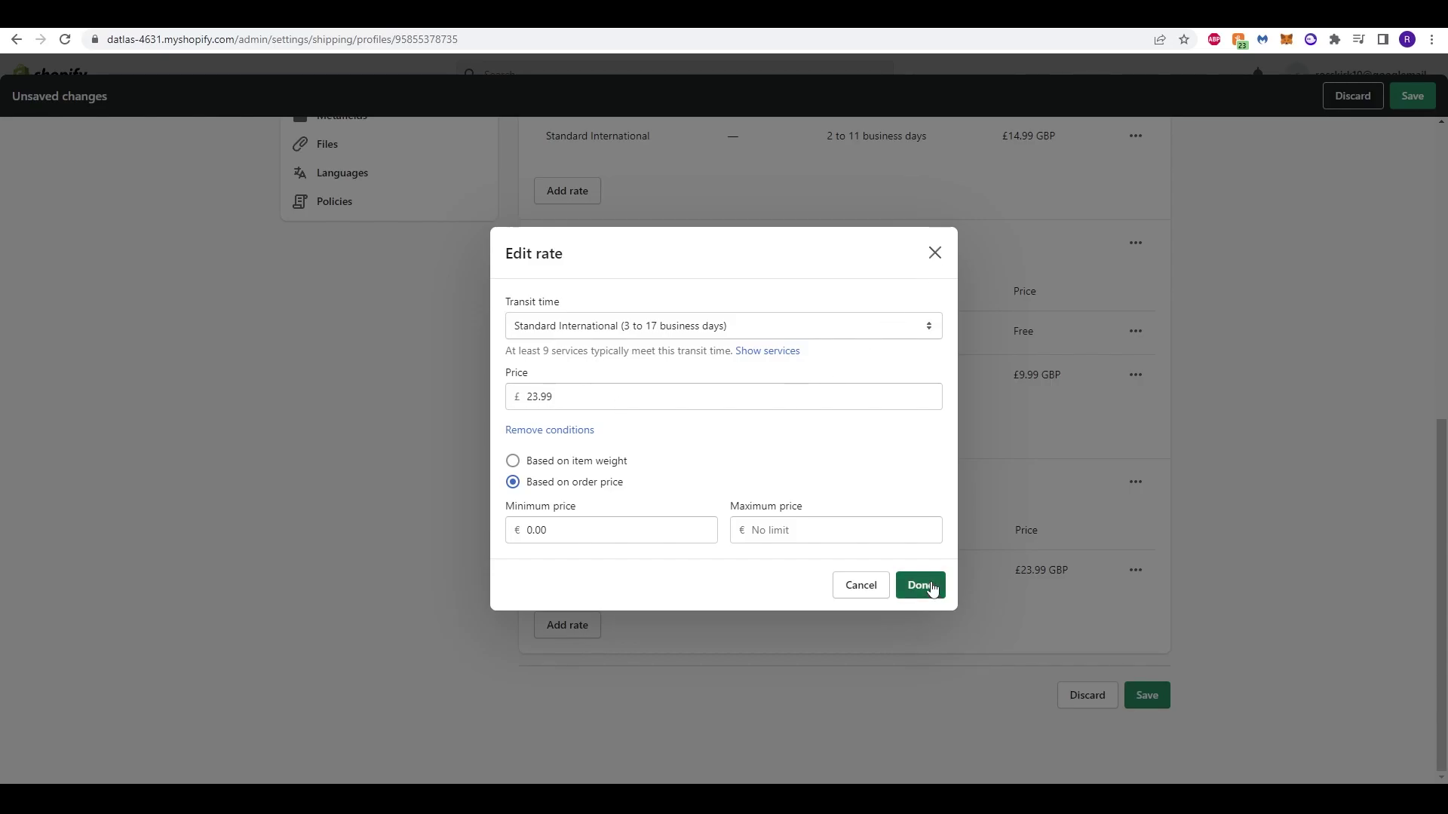
{"action": "scroll", "coordinate": [821, 581], "scroll_direction": "up", "scroll_amount": 5}
{"action": "scroll", "coordinate": [1099, 614], "scroll_direction": "down", "scroll_amount": 5}
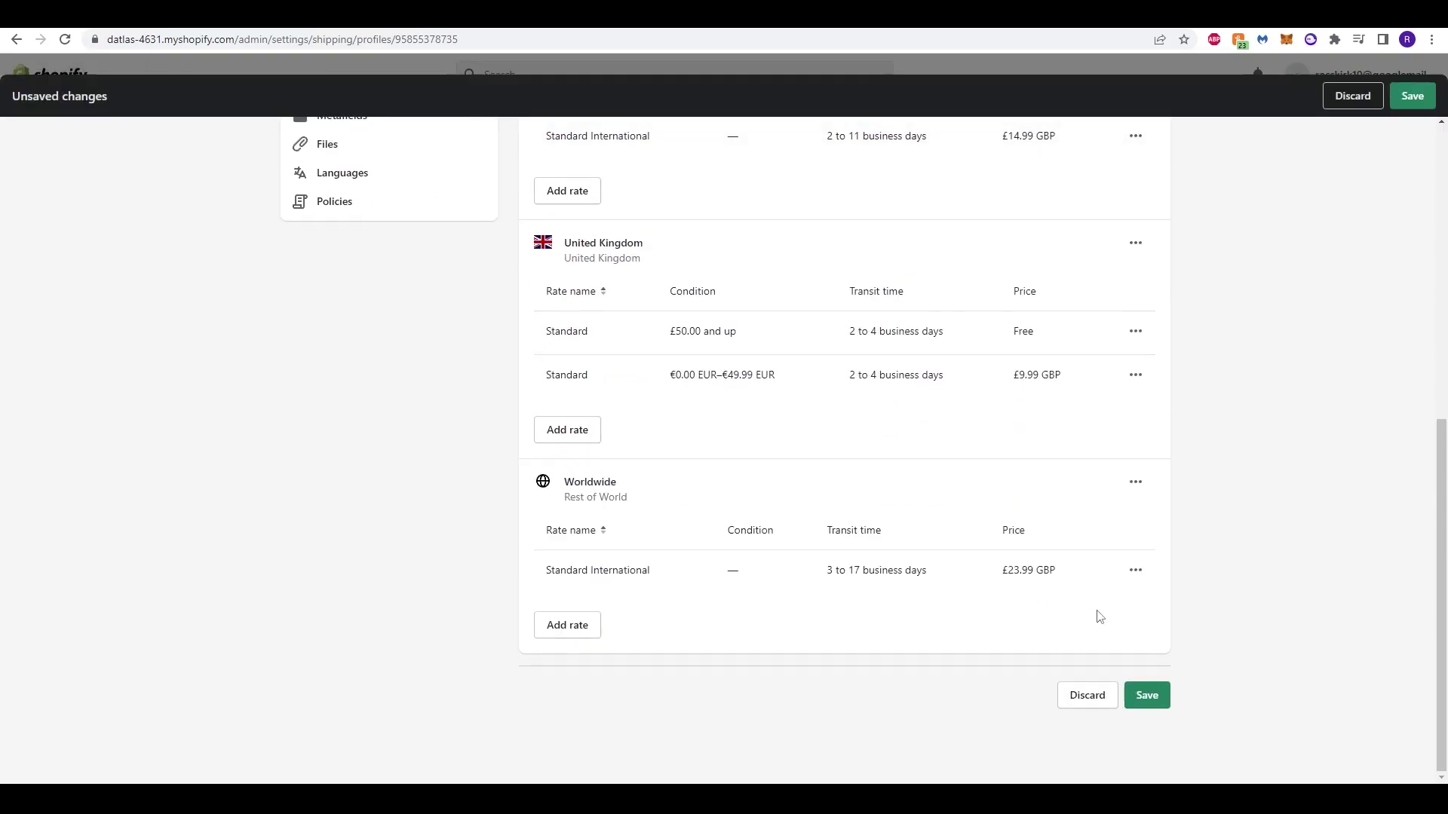
{"action": "scroll", "coordinate": [1146, 691], "scroll_direction": "up", "scroll_amount": 2}
Save the updated shipping profile and return to Shipping and delivery
{"action": "scroll", "coordinate": [1146, 691], "scroll_direction": "down", "scroll_amount": 2}
{"action": "left_click", "coordinate": [1147, 695]}
{"action": "scroll", "coordinate": [807, 595], "scroll_direction": "up", "scroll_amount": 10}
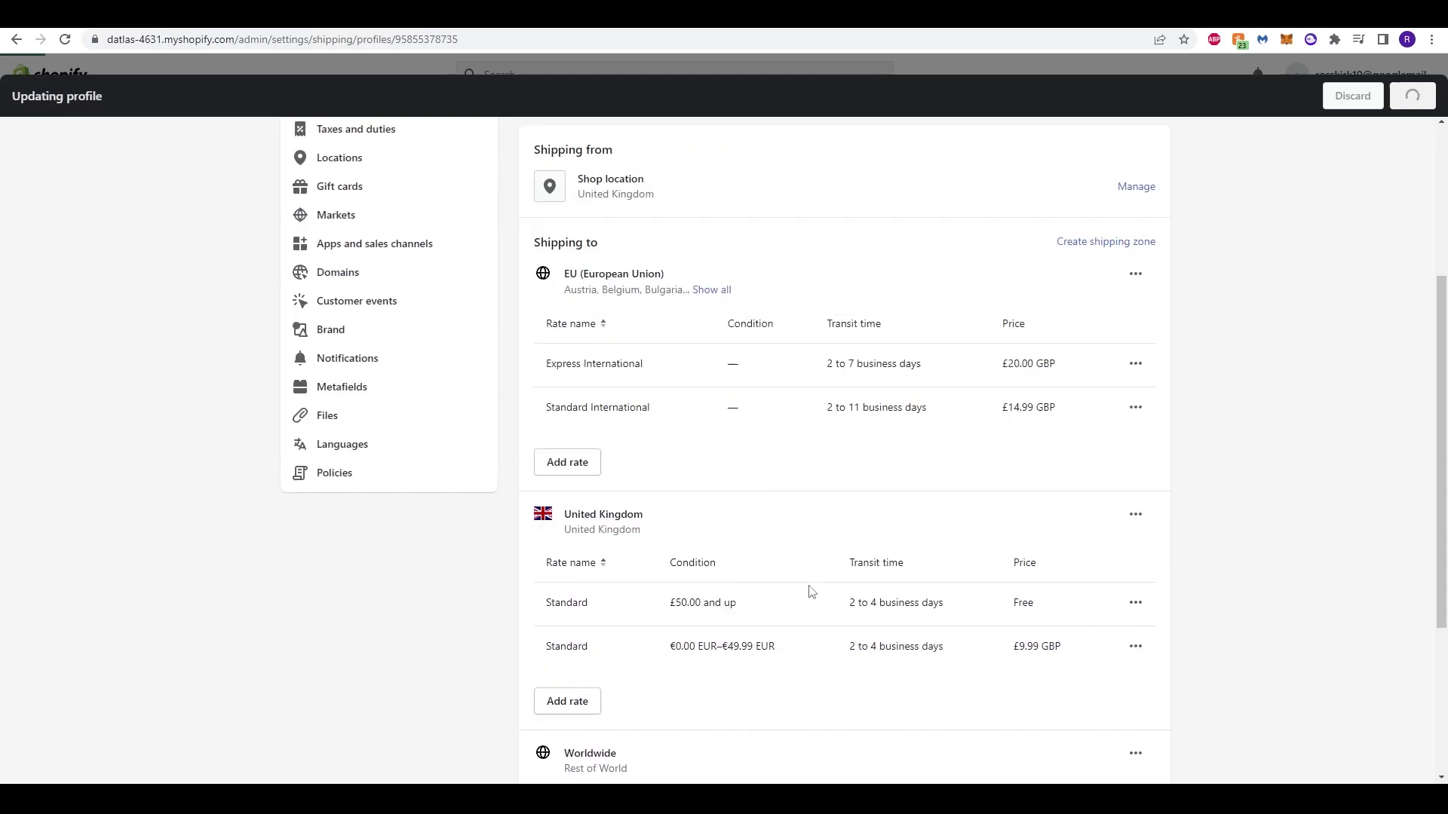
{"action": "scroll", "coordinate": [751, 522], "scroll_direction": "down", "scroll_amount": 3}
{"action": "scroll", "coordinate": [769, 482], "scroll_direction": "up", "scroll_amount": 4}
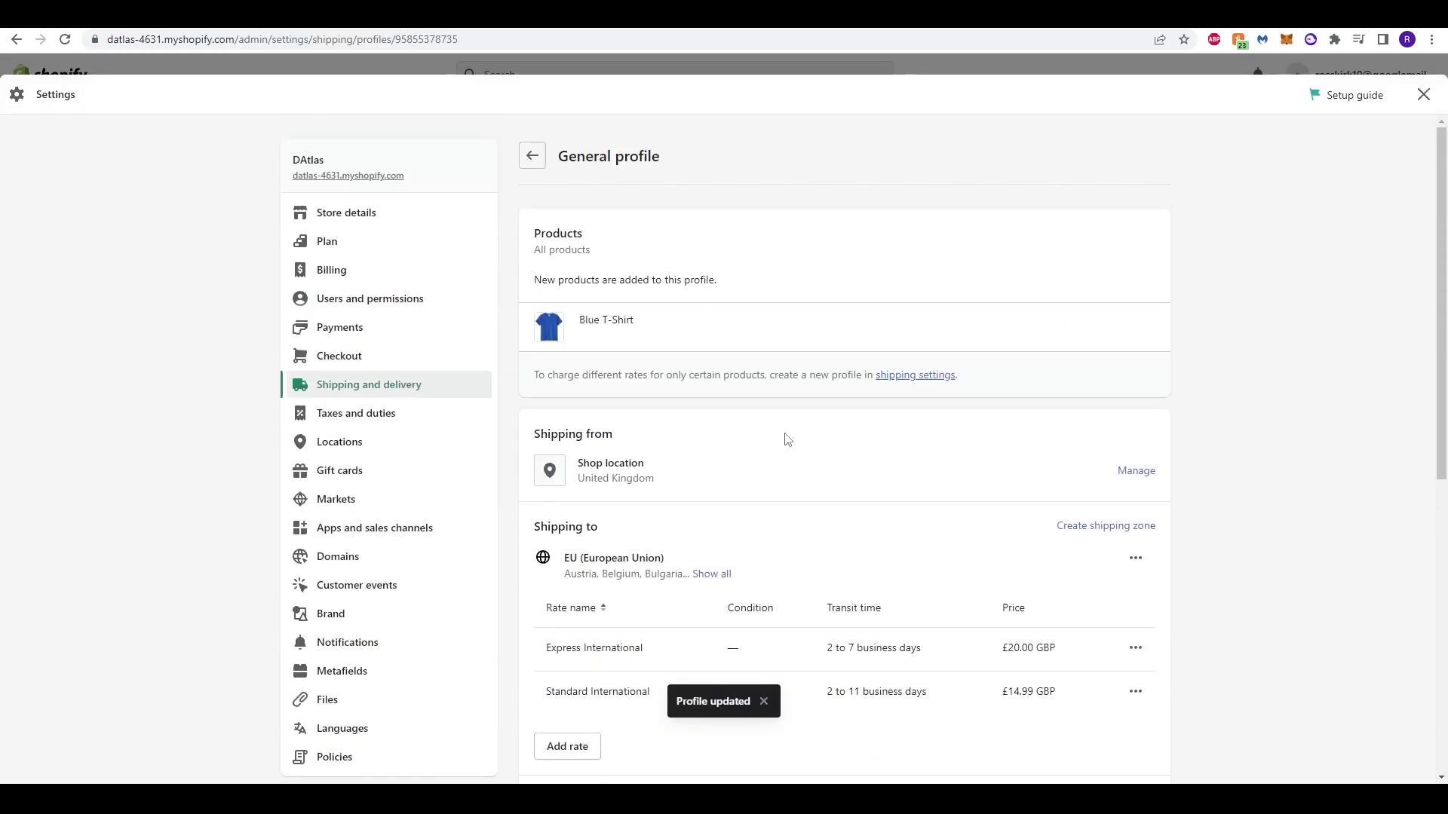
{"action": "left_click", "coordinate": [529, 156]}
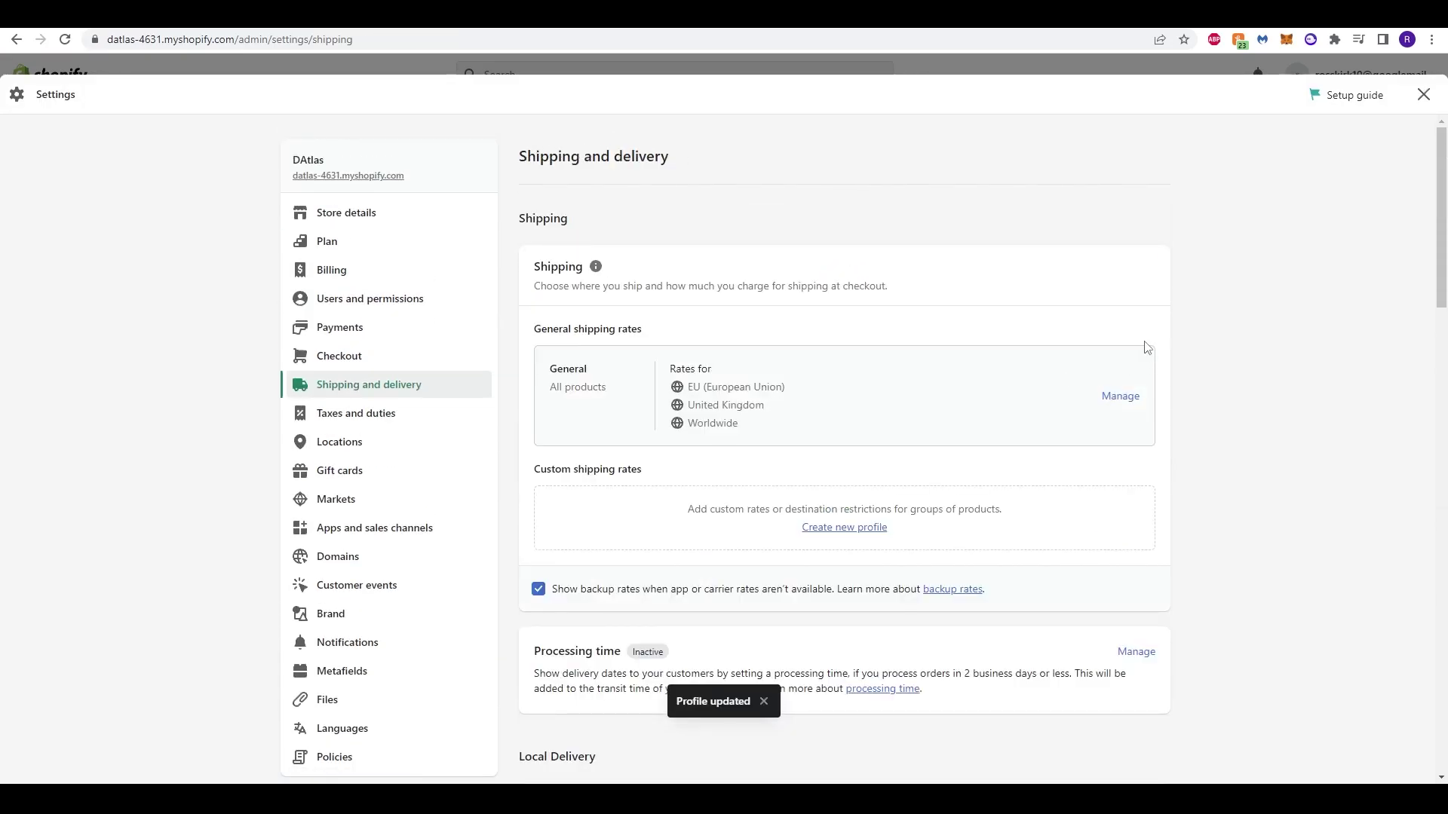
Read through the Processing time section's heading and description about transit time
{"action": "scroll", "coordinate": [806, 410], "scroll_direction": "down", "scroll_amount": 4}
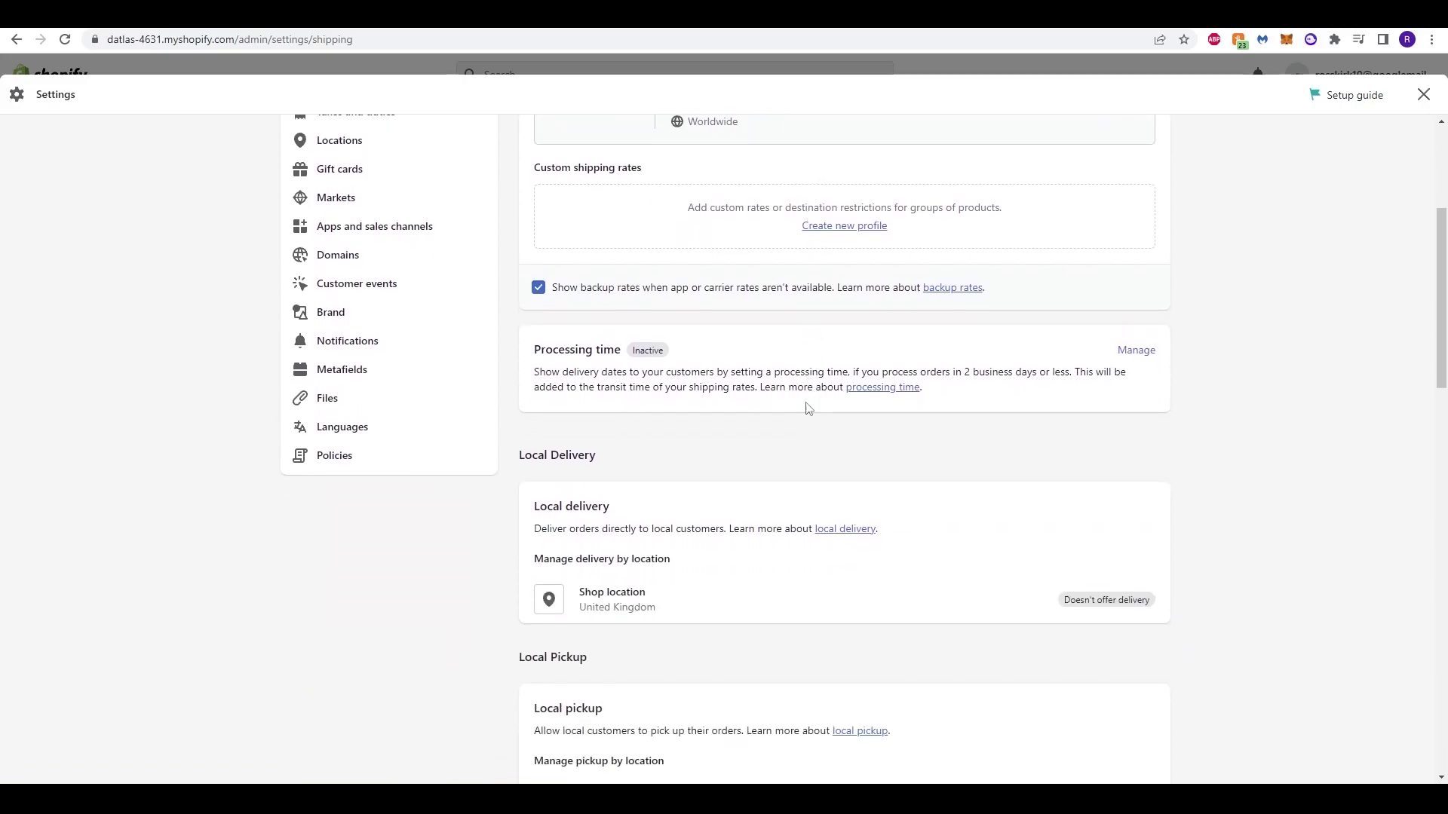
{"action": "left_click_drag", "start_coordinate": [553, 360], "coordinate": [763, 377]}
{"action": "left_click", "coordinate": [647, 390]}
{"action": "left_click_drag", "start_coordinate": [632, 373], "coordinate": [984, 377]}
{"action": "left_click", "coordinate": [794, 380]}
{"action": "left_click", "coordinate": [945, 379]}
{"action": "left_click", "coordinate": [980, 378]}
{"action": "left_click_drag", "start_coordinate": [569, 389], "coordinate": [679, 391]}
{"action": "left_click", "coordinate": [678, 391]}
{"action": "left_click_drag", "start_coordinate": [580, 392], "coordinate": [721, 392]}
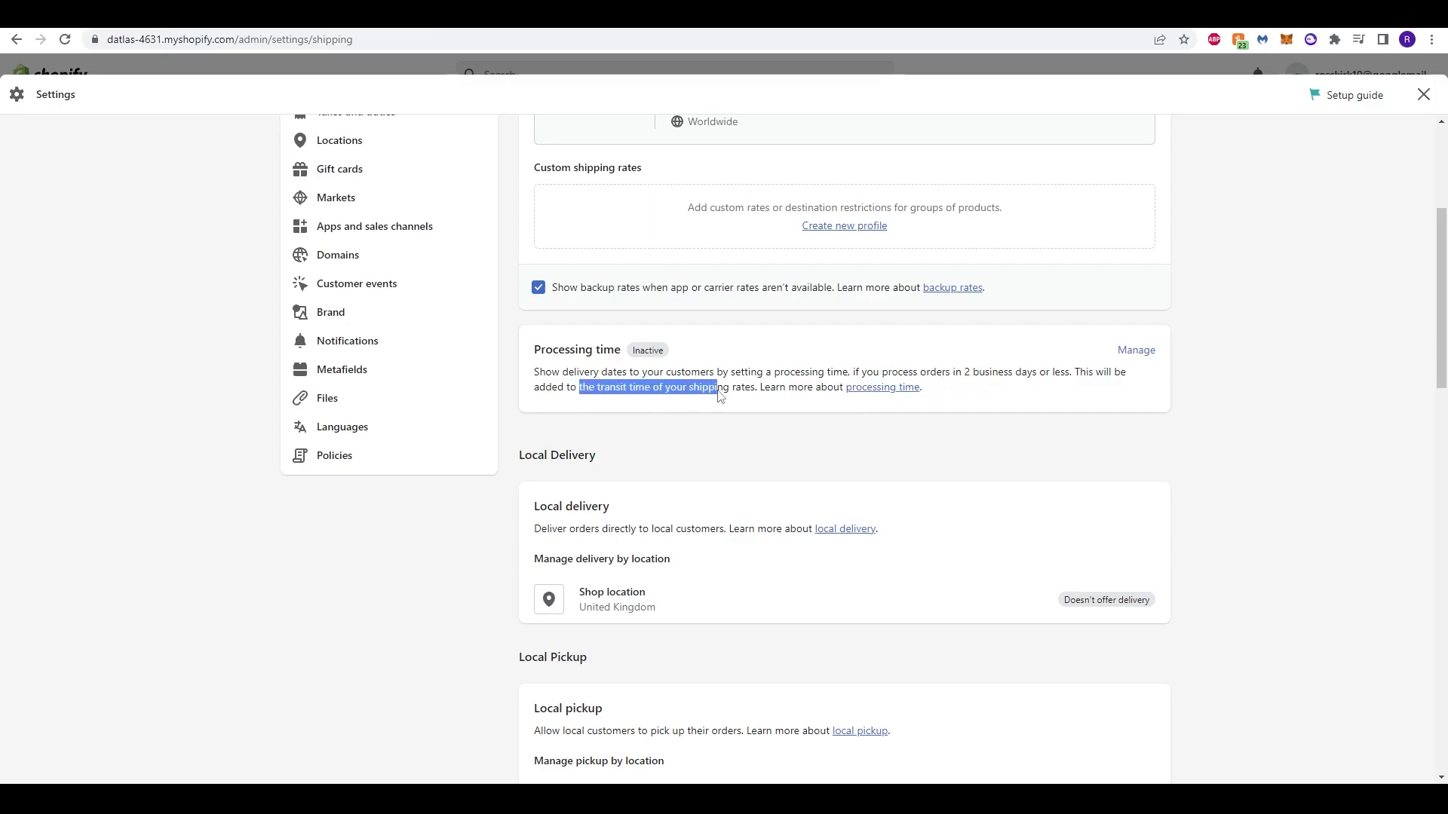
{"action": "left_click", "coordinate": [720, 393]}
Enable processing time for checkout delivery dates and try the same-day, next-day and 2-day options
{"action": "left_click", "coordinate": [1142, 351]}
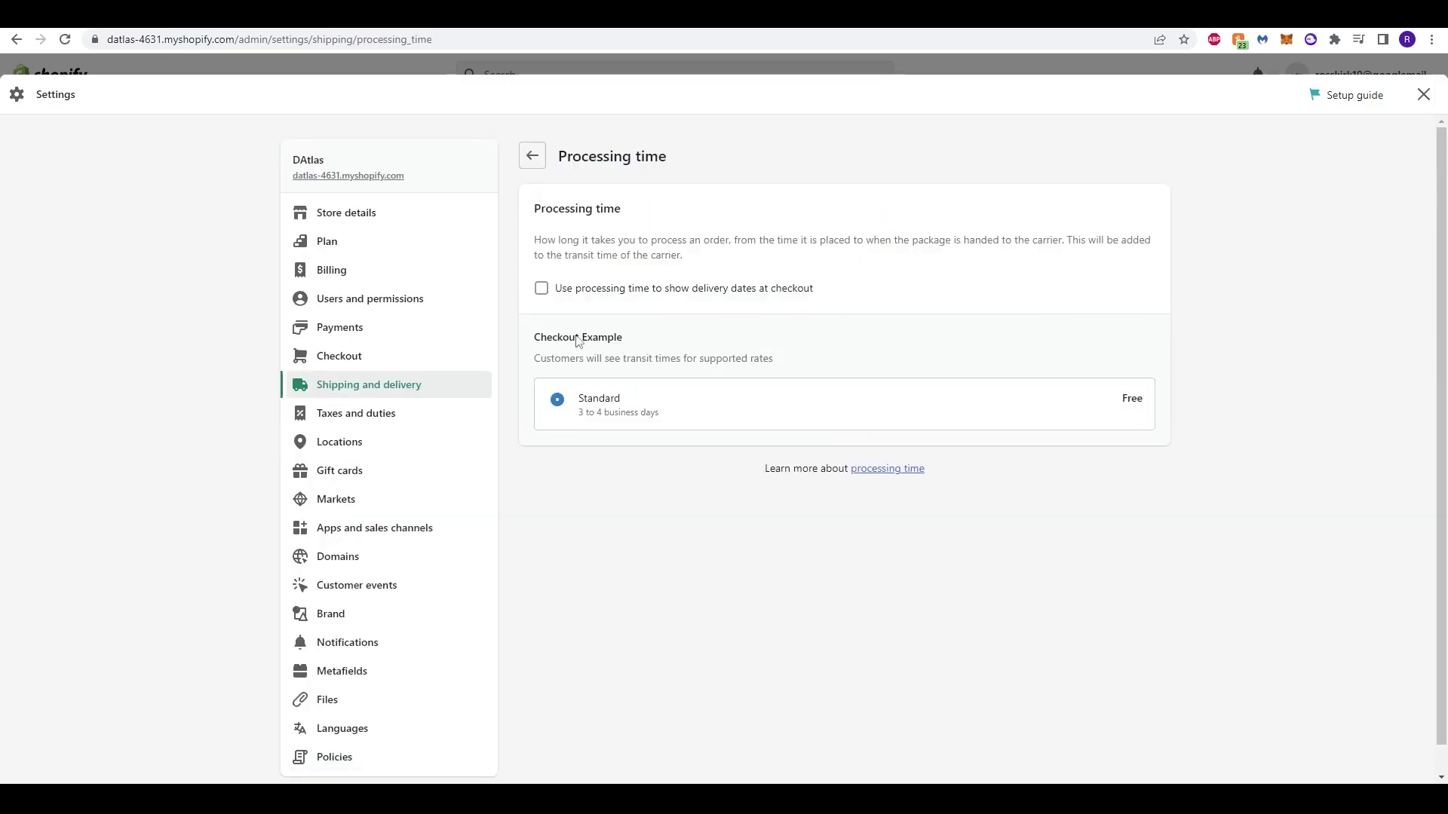
{"action": "left_click", "coordinate": [581, 287]}
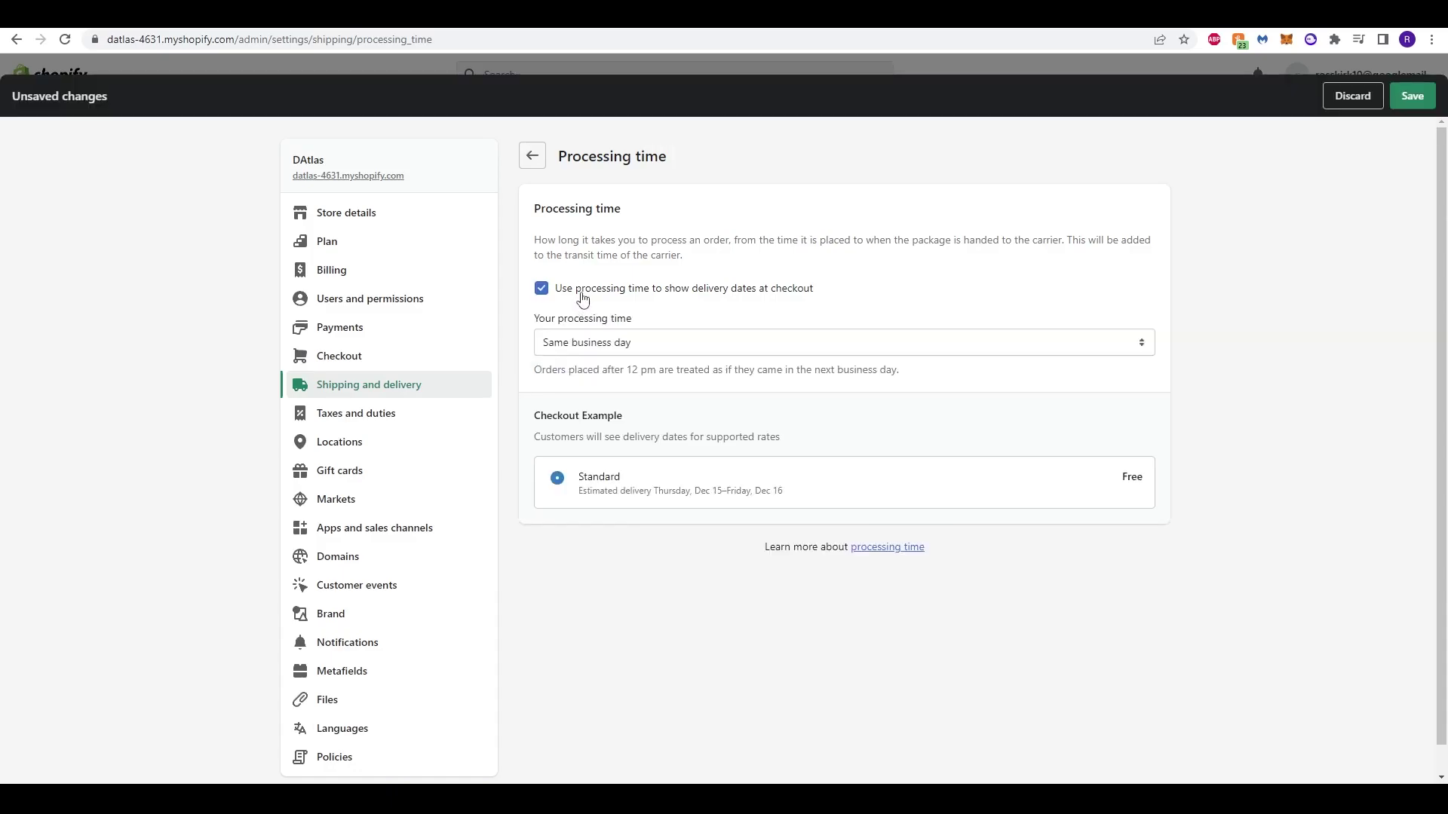
{"action": "left_click_drag", "start_coordinate": [590, 291], "coordinate": [718, 295]}
{"action": "left_click", "coordinate": [634, 288]}
{"action": "left_click", "coordinate": [635, 288]}
{"action": "left_click", "coordinate": [633, 344]}
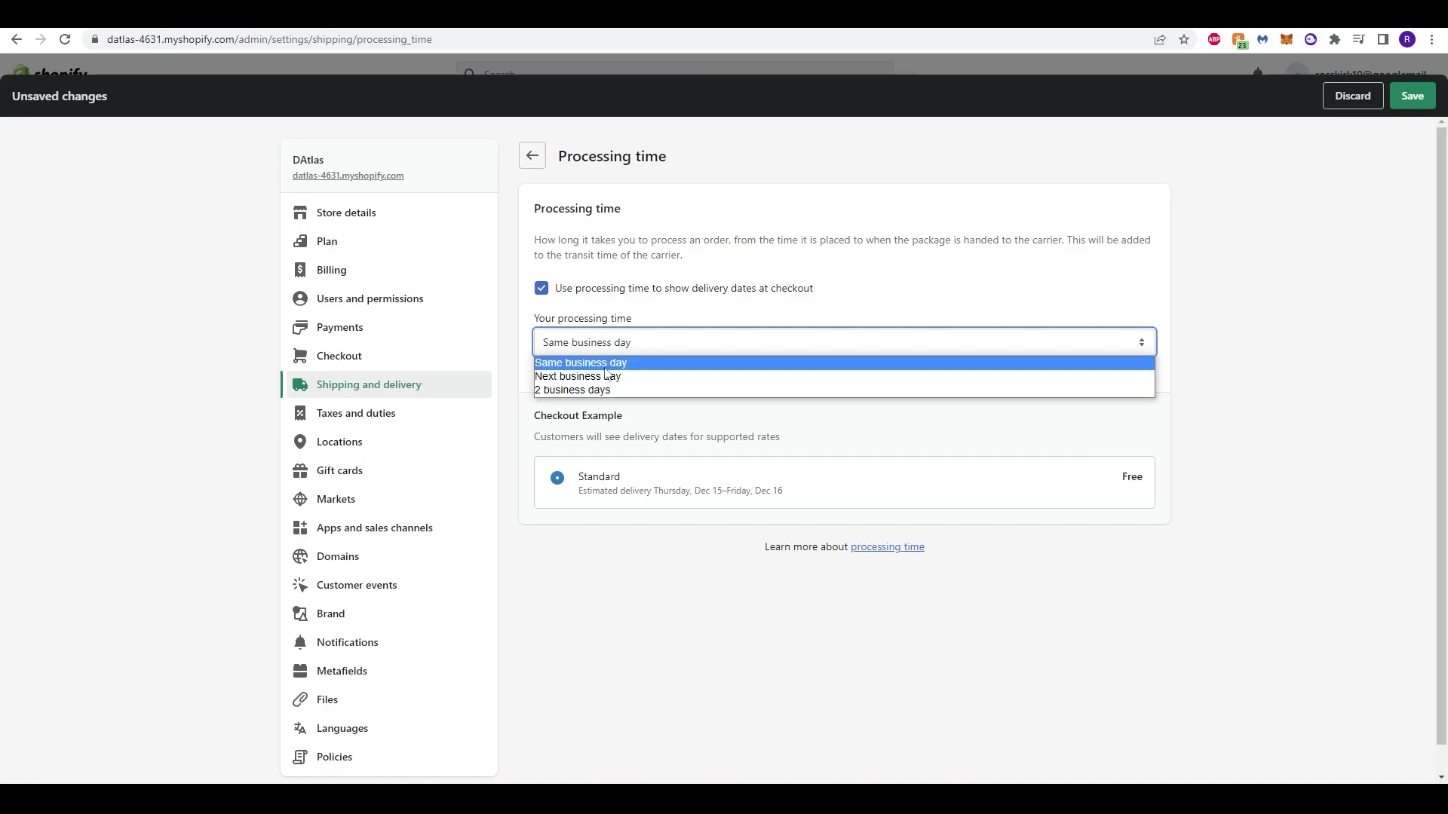
{"action": "left_click", "coordinate": [616, 366]}
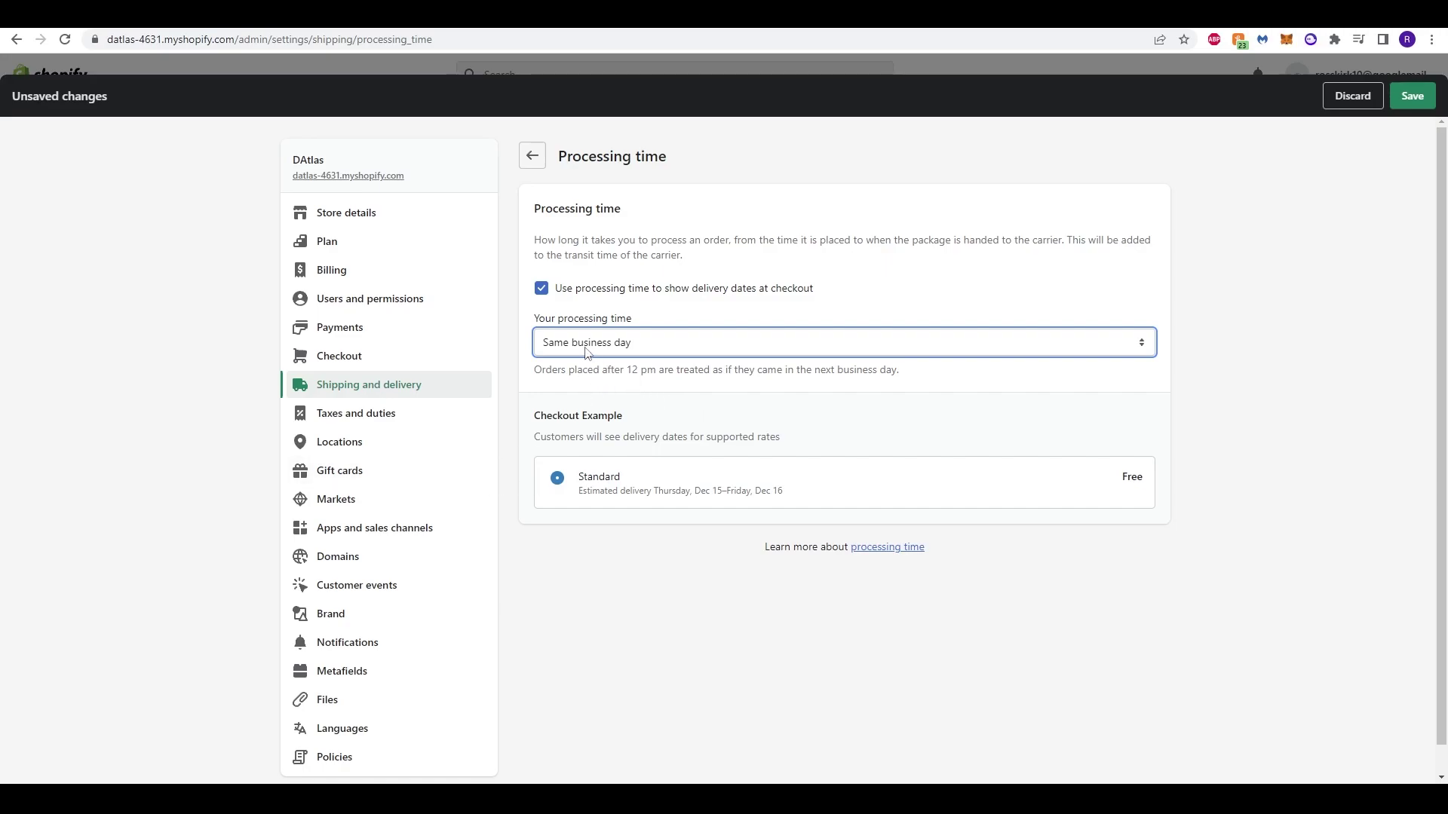
{"action": "left_click", "coordinate": [587, 350]}
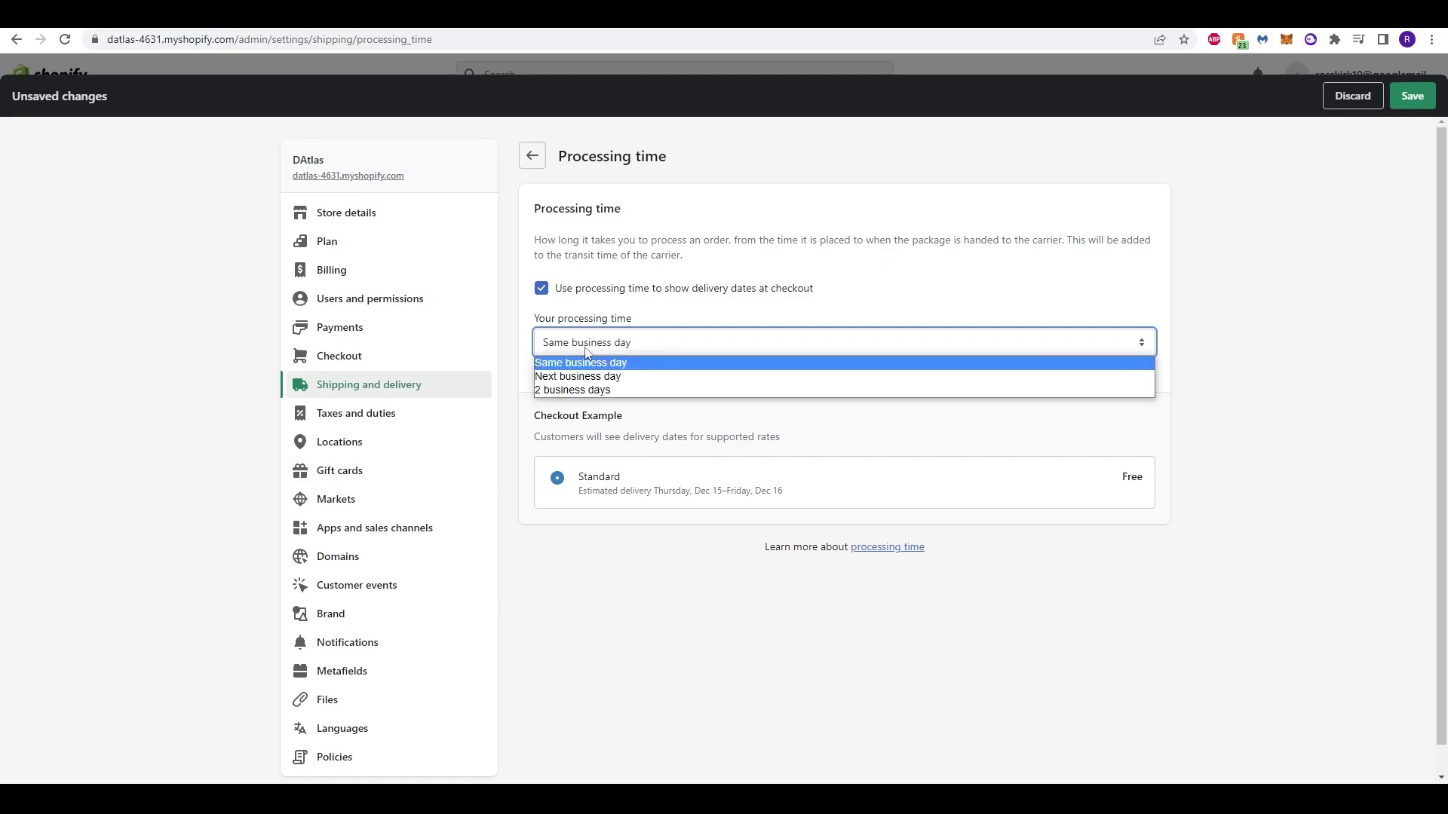
{"action": "left_click", "coordinate": [622, 377]}
{"action": "left_click", "coordinate": [634, 349]}
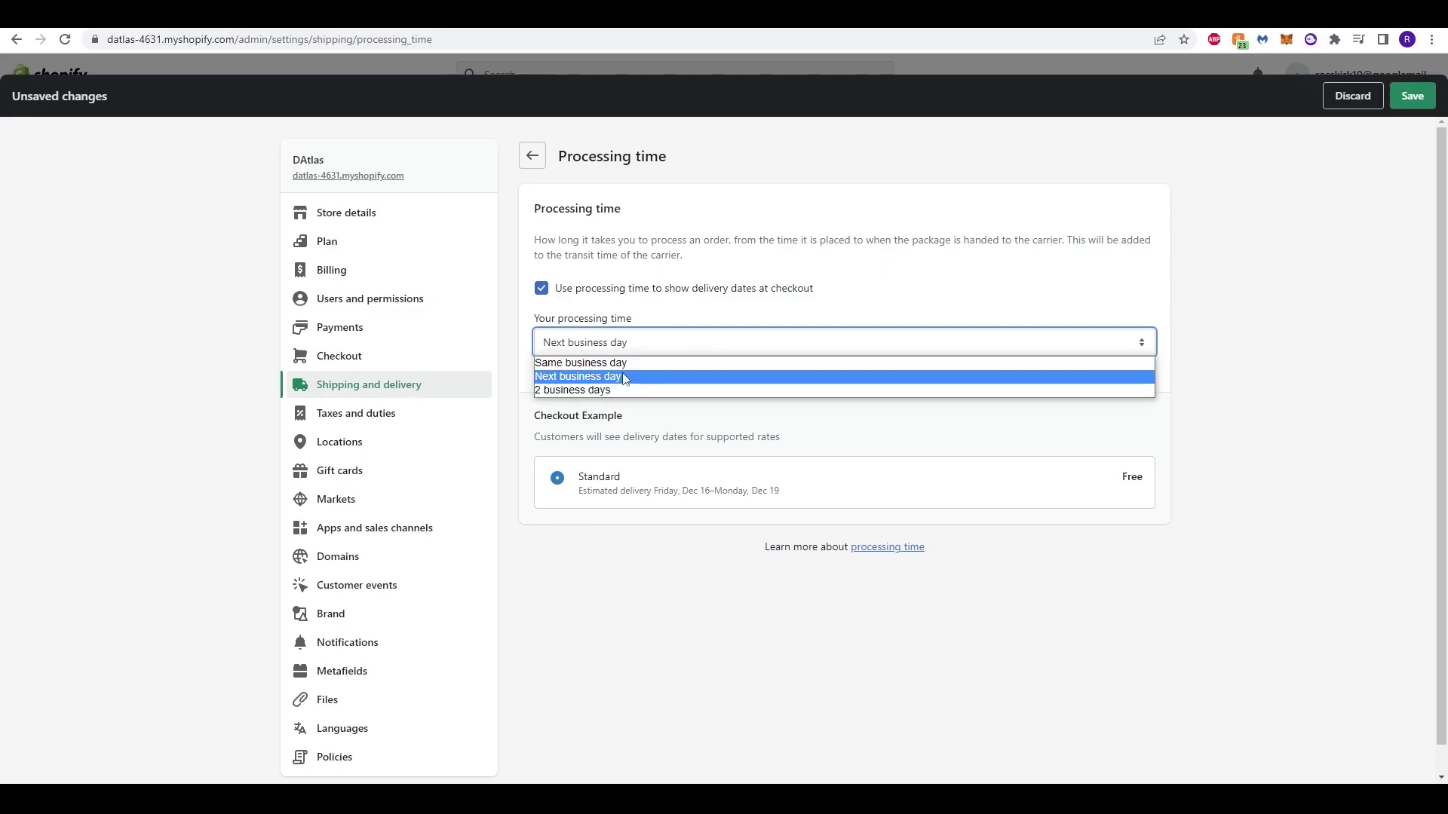
{"action": "left_click", "coordinate": [627, 389]}
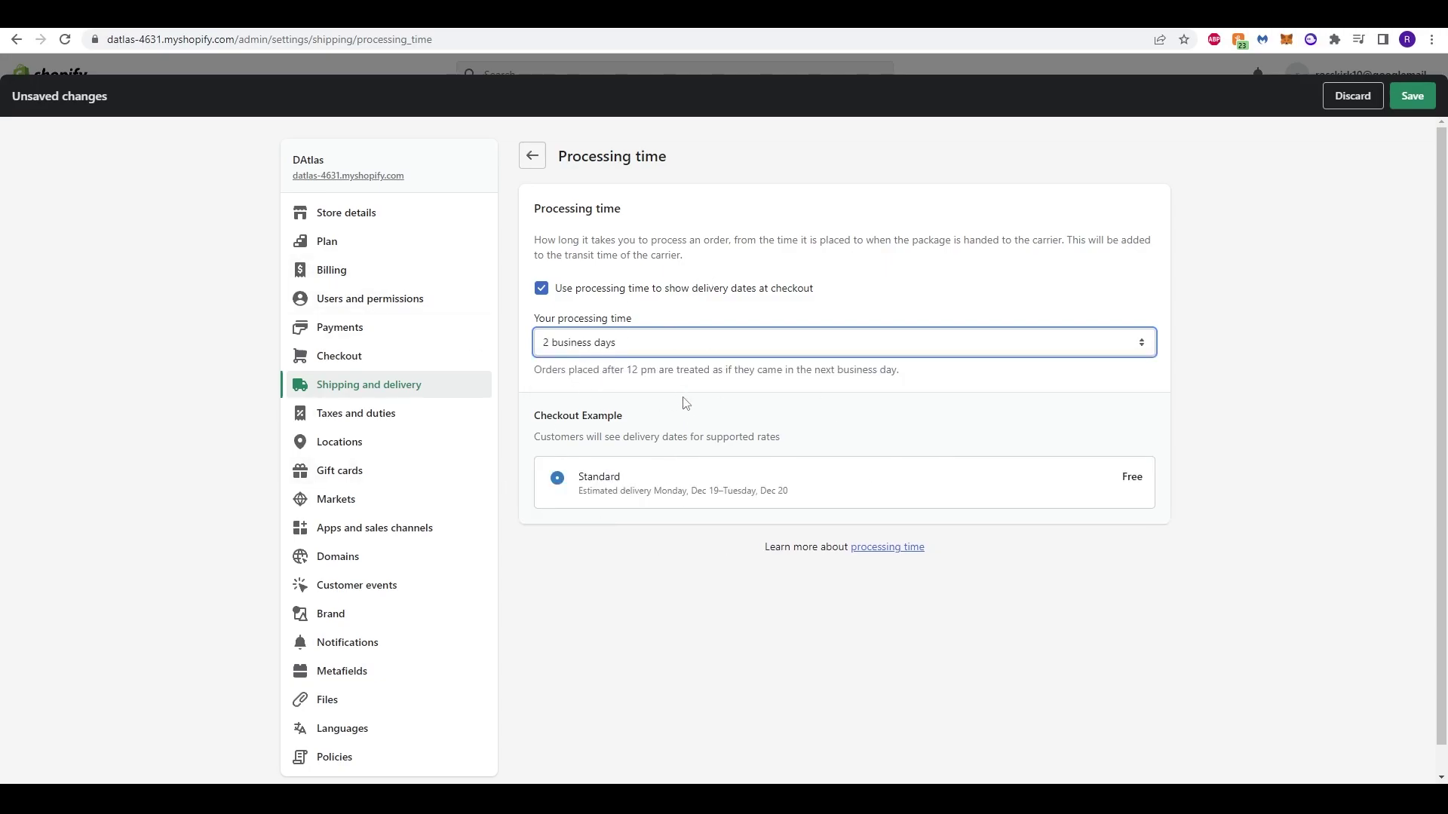
Review the 12 pm cutoff note, then set Next business day and save
{"action": "left_click_drag", "start_coordinate": [572, 386], "coordinate": [876, 375]}
{"action": "left_click", "coordinate": [708, 377]}
{"action": "left_click", "coordinate": [762, 362]}
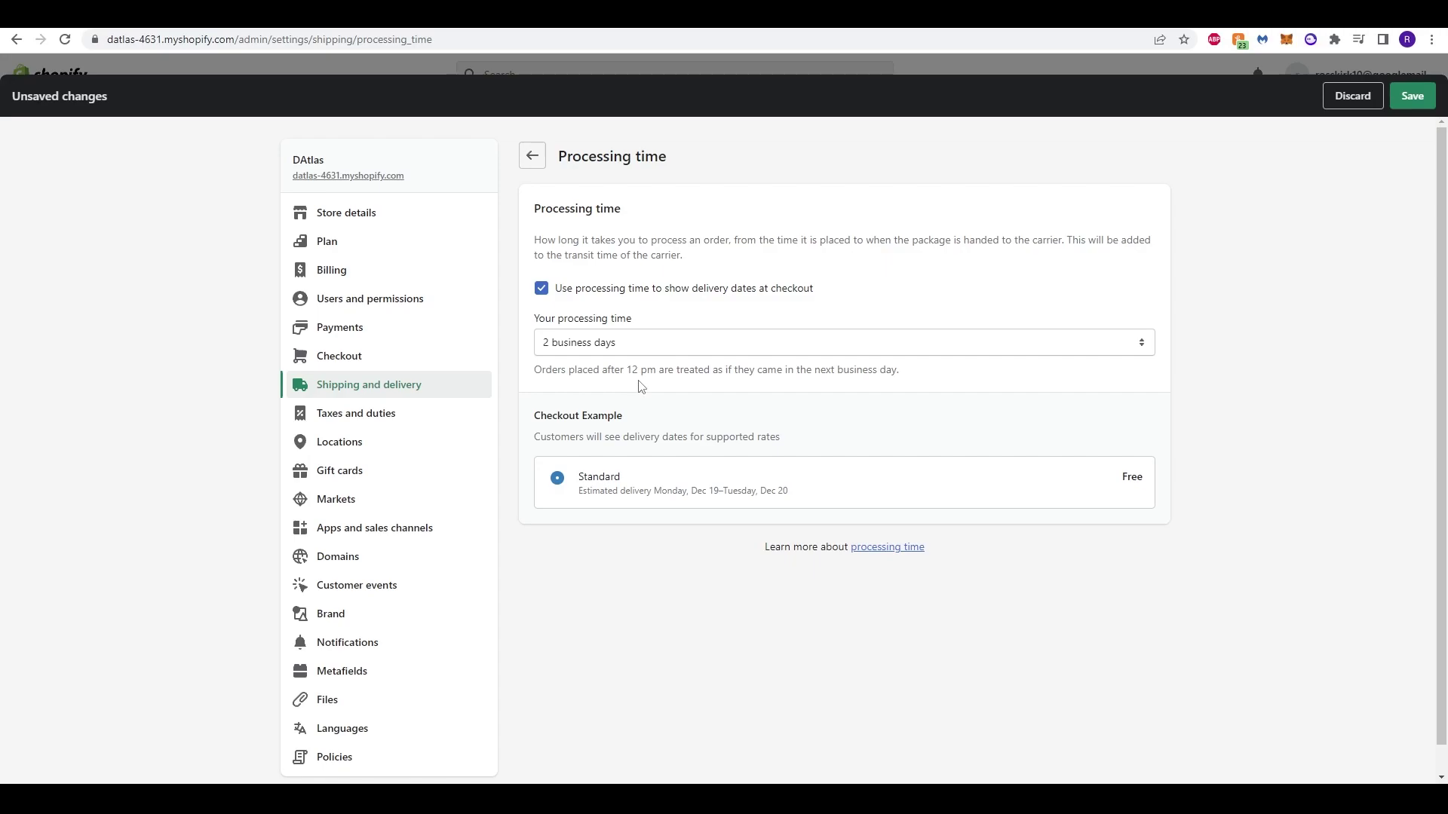
{"action": "left_click_drag", "start_coordinate": [612, 377], "coordinate": [684, 374]}
{"action": "left_click", "coordinate": [686, 377]}
{"action": "left_click", "coordinate": [611, 348]}
{"action": "left_click", "coordinate": [613, 374]}
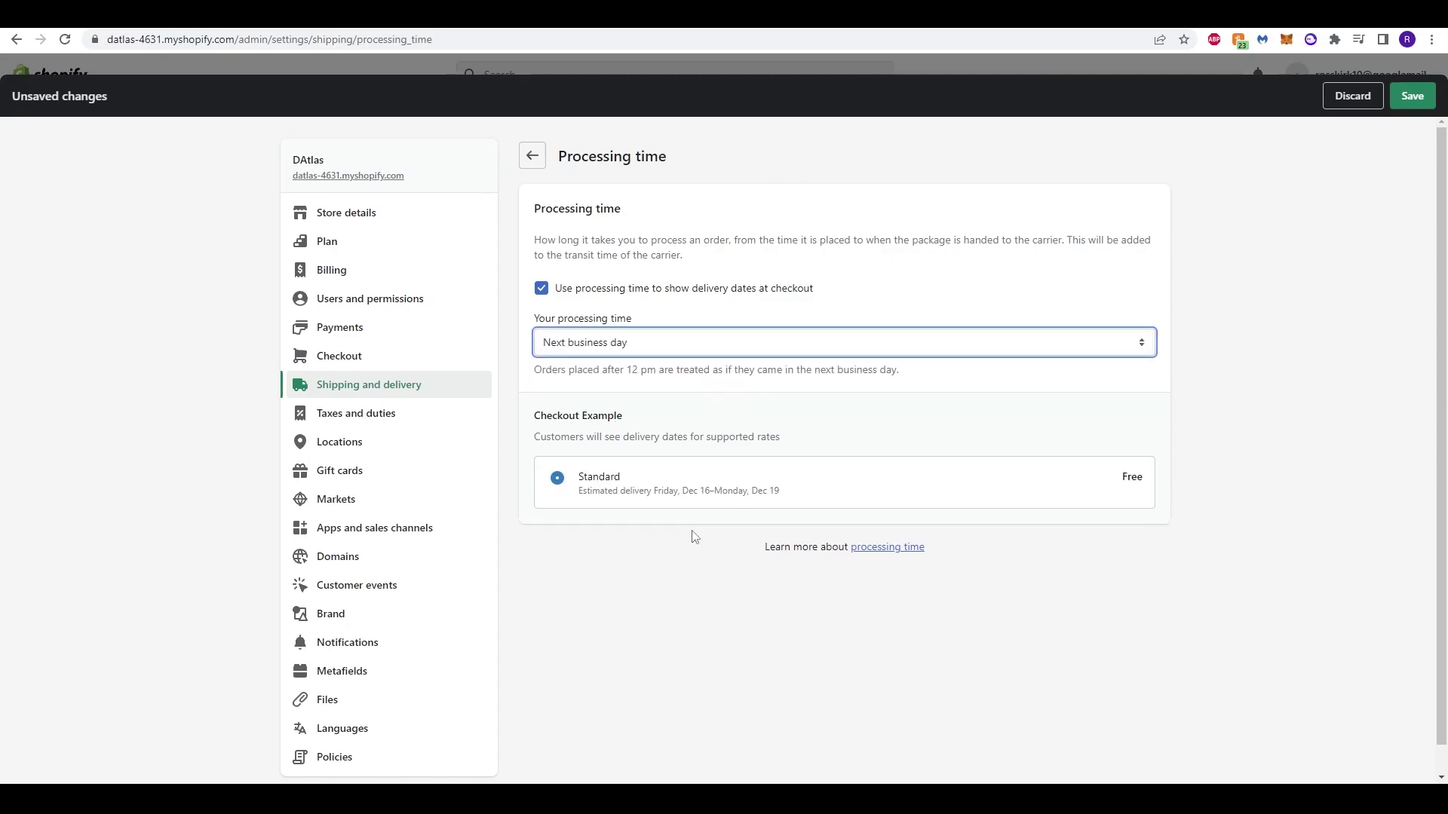
{"action": "left_click", "coordinate": [1413, 96]}
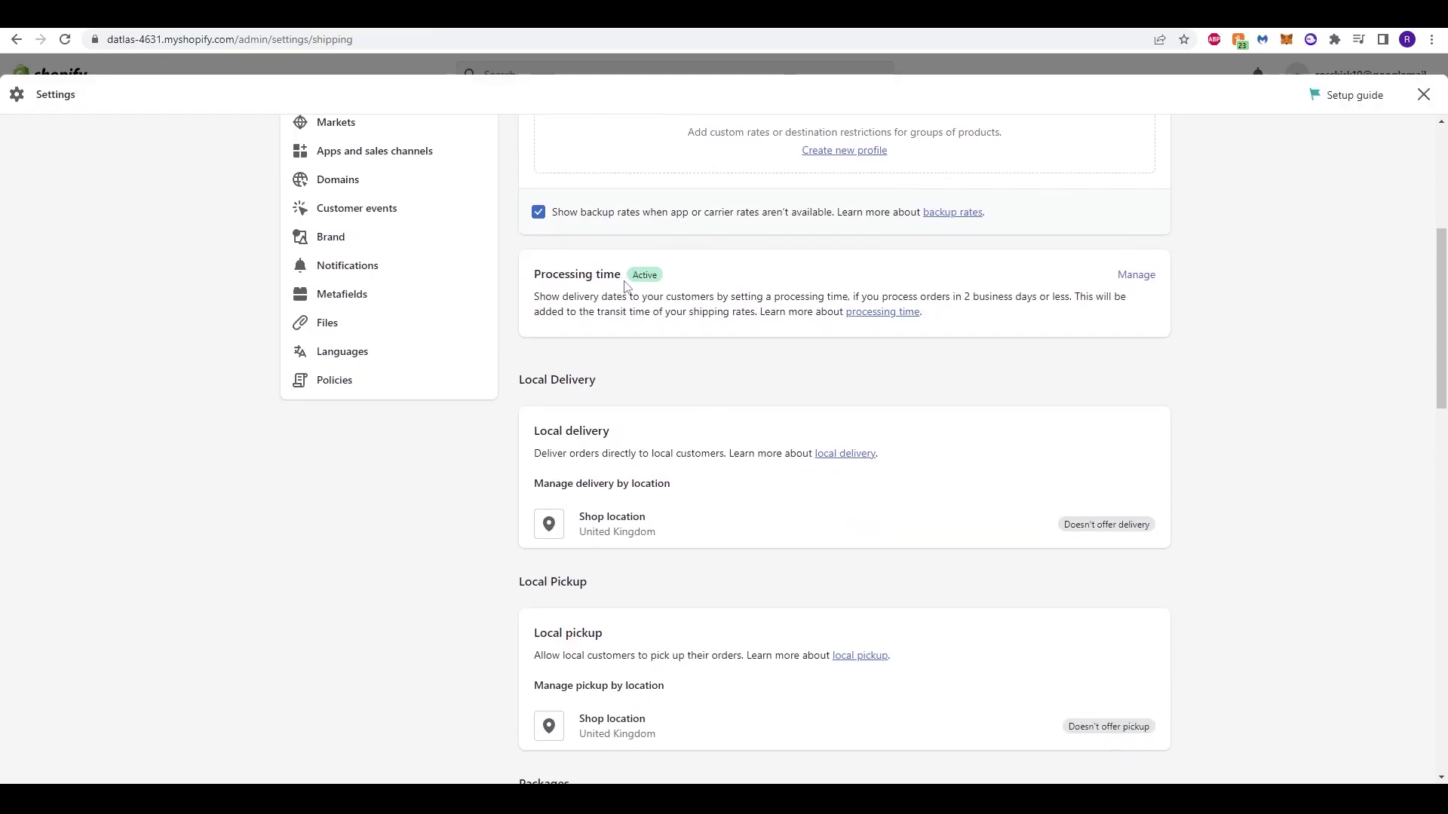
{"action": "scroll", "coordinate": [875, 411], "scroll_direction": "down", "scroll_amount": 2}
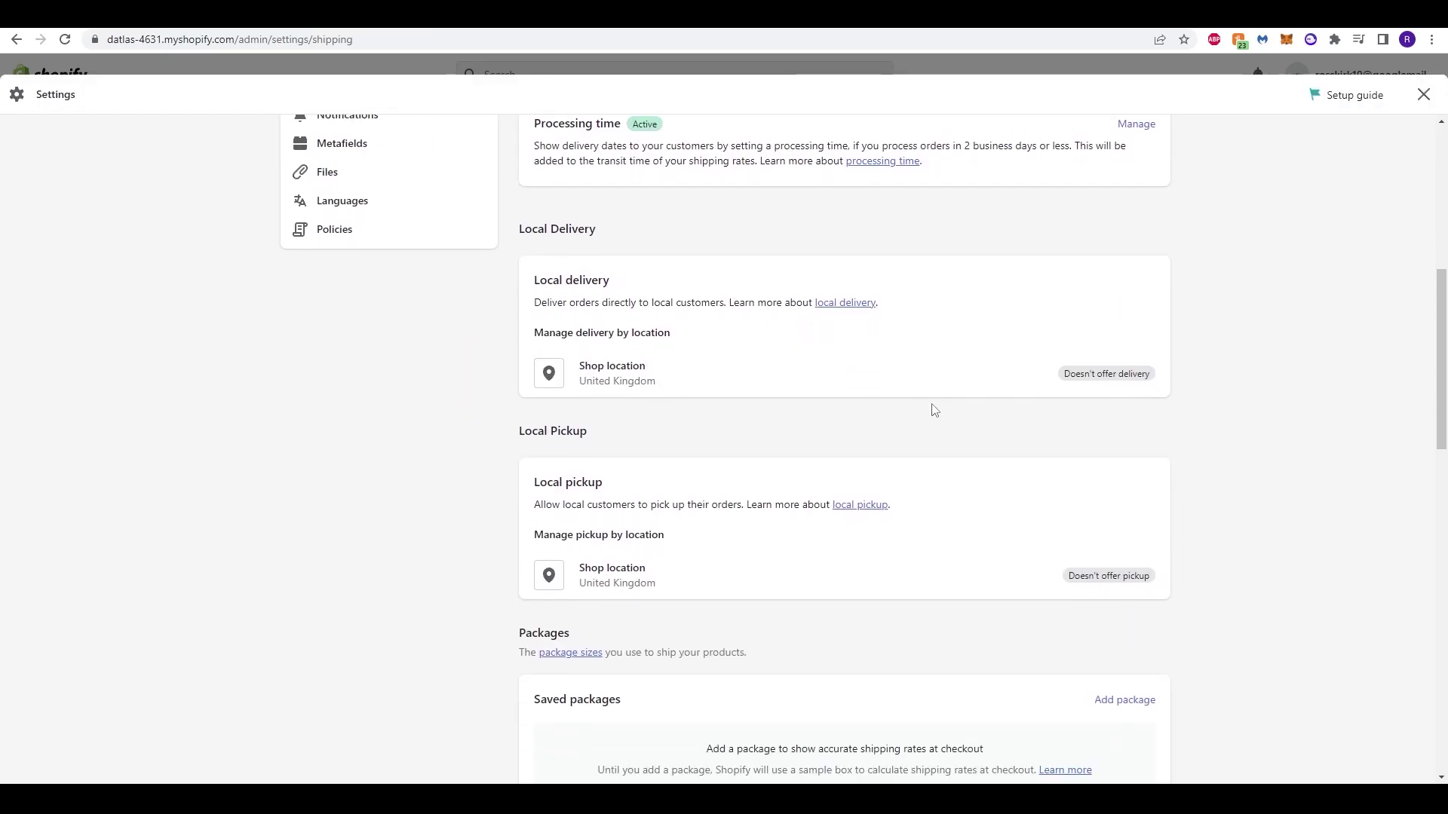
{"action": "left_click_drag", "start_coordinate": [532, 230], "coordinate": [590, 229]}
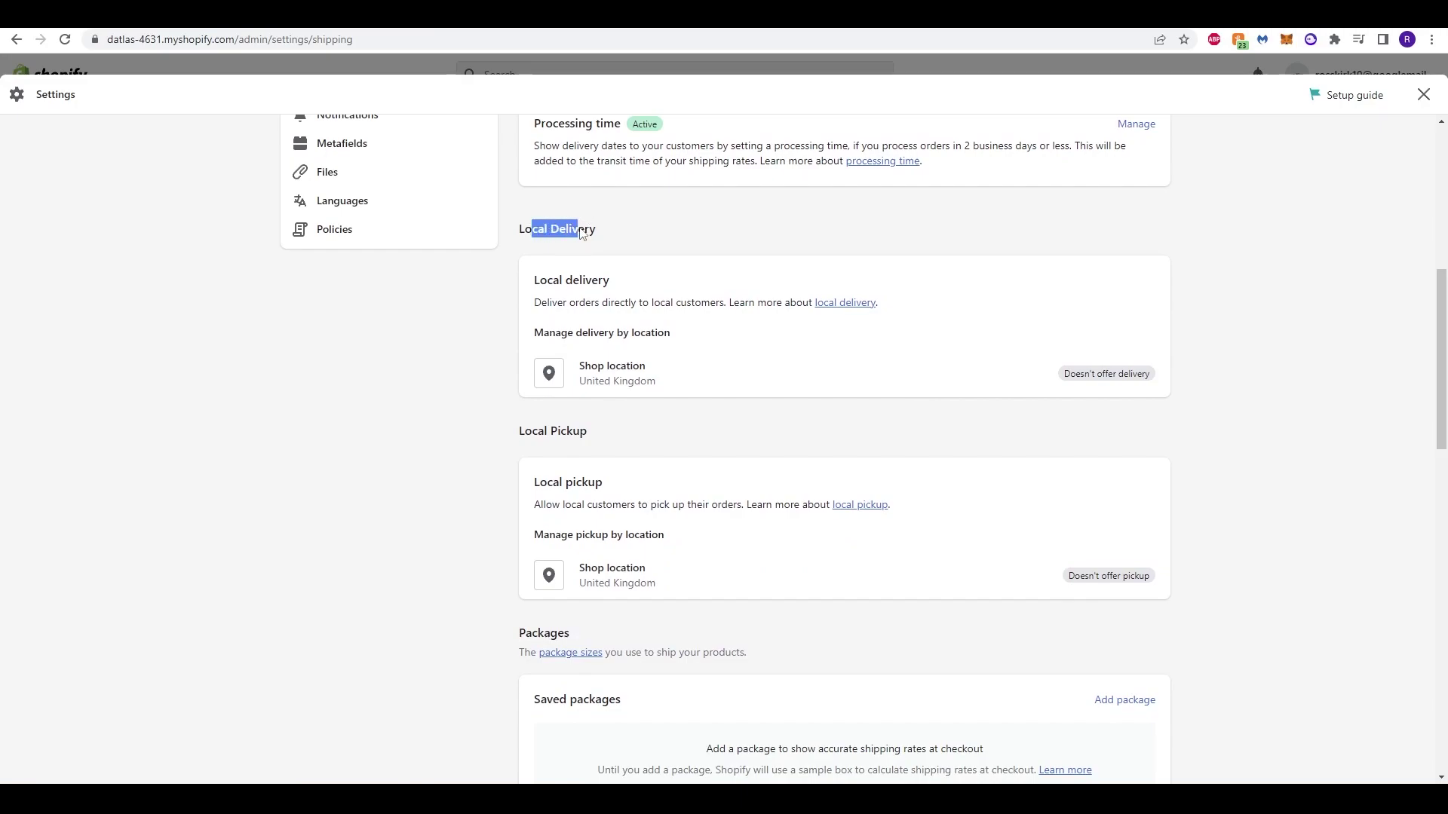
{"action": "left_click", "coordinate": [592, 230]}
Turn on local delivery for the Shop location and look over its Local Delivery zone
{"action": "left_click", "coordinate": [643, 377]}
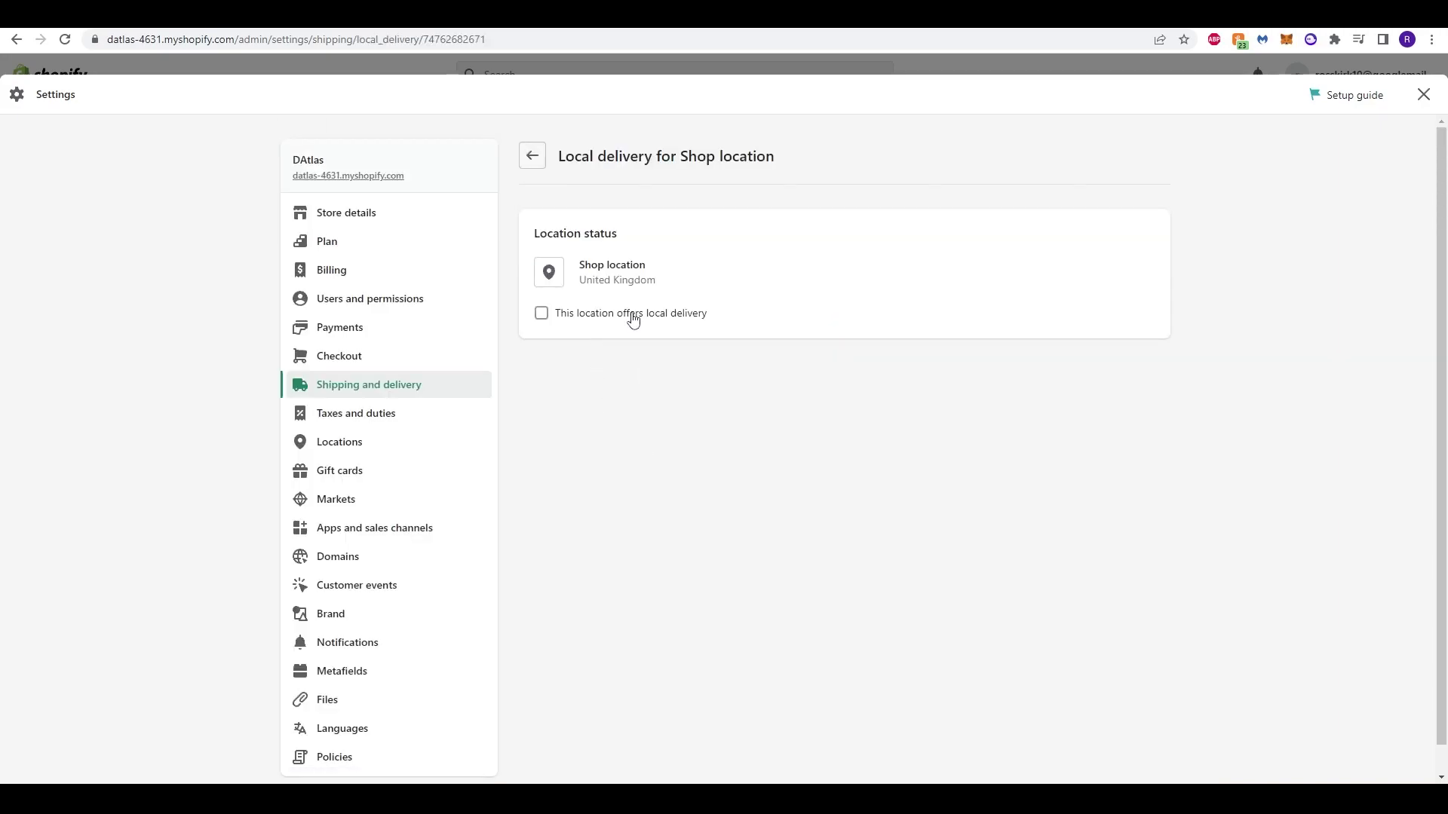
{"action": "left_click", "coordinate": [632, 319]}
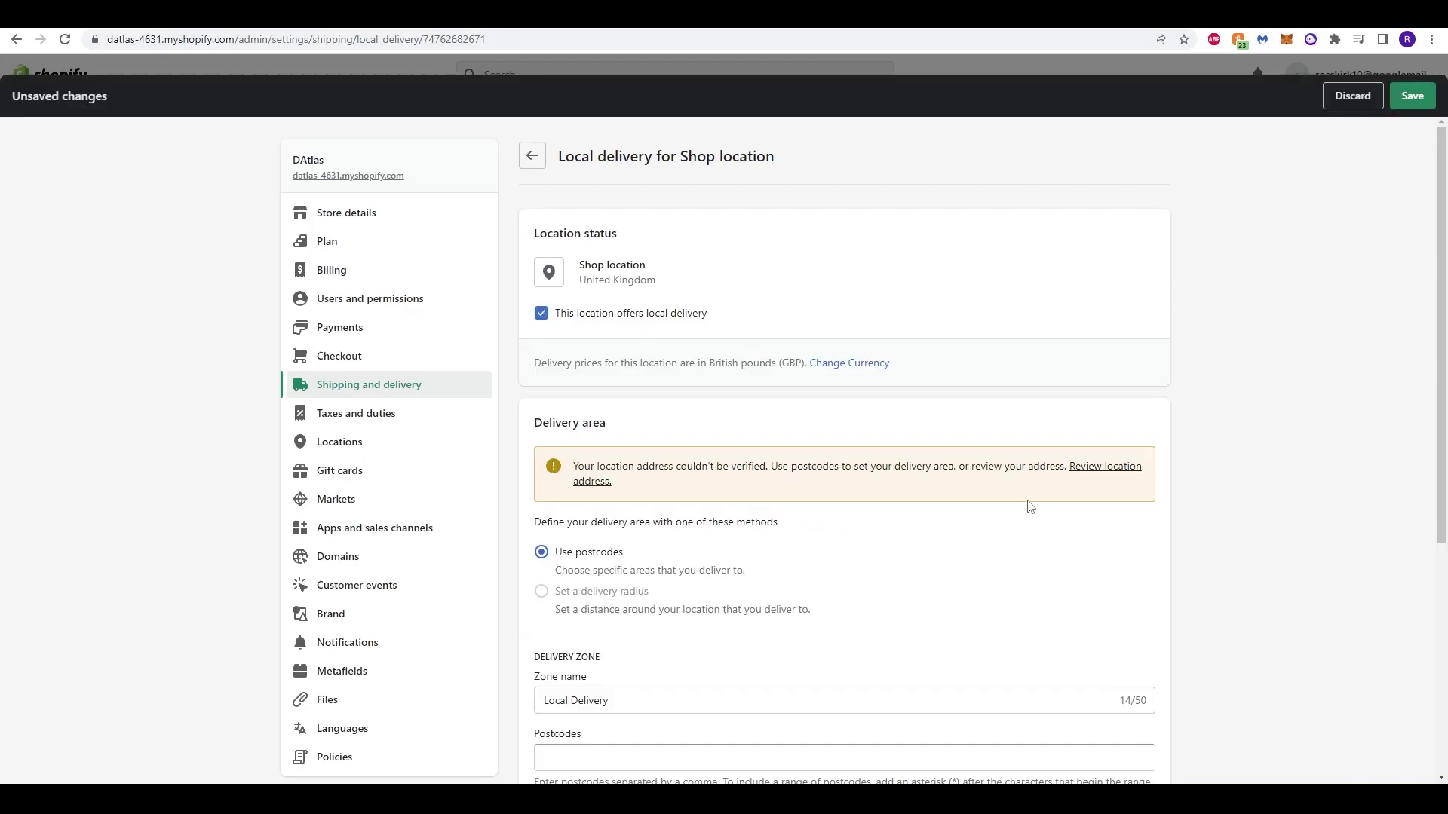
{"action": "scroll", "coordinate": [1038, 503], "scroll_direction": "down", "scroll_amount": 4}
{"action": "scroll", "coordinate": [1252, 473], "scroll_direction": "down", "scroll_amount": 1}
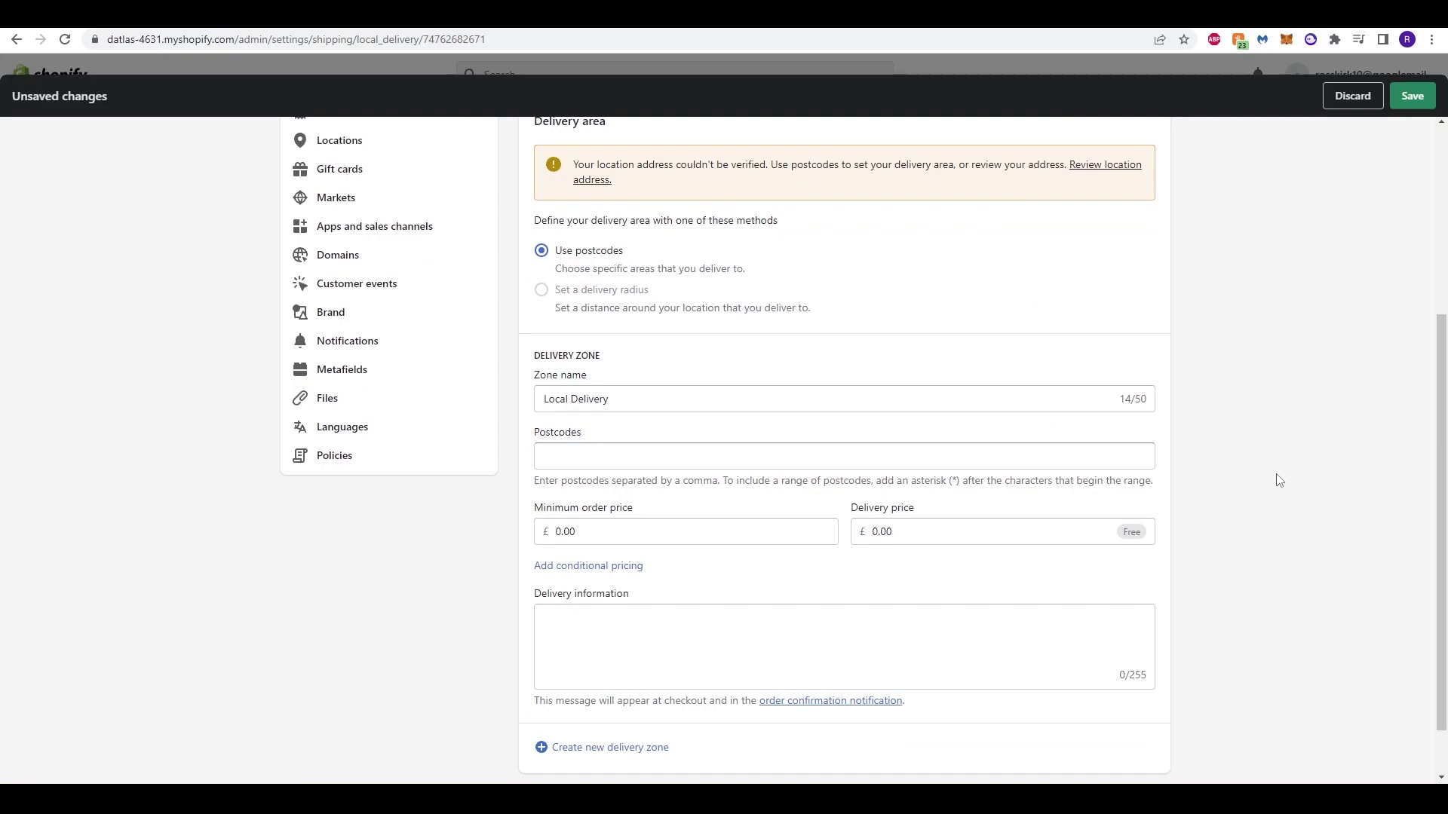
{"action": "scroll", "coordinate": [1280, 480], "scroll_direction": "up", "scroll_amount": 1}
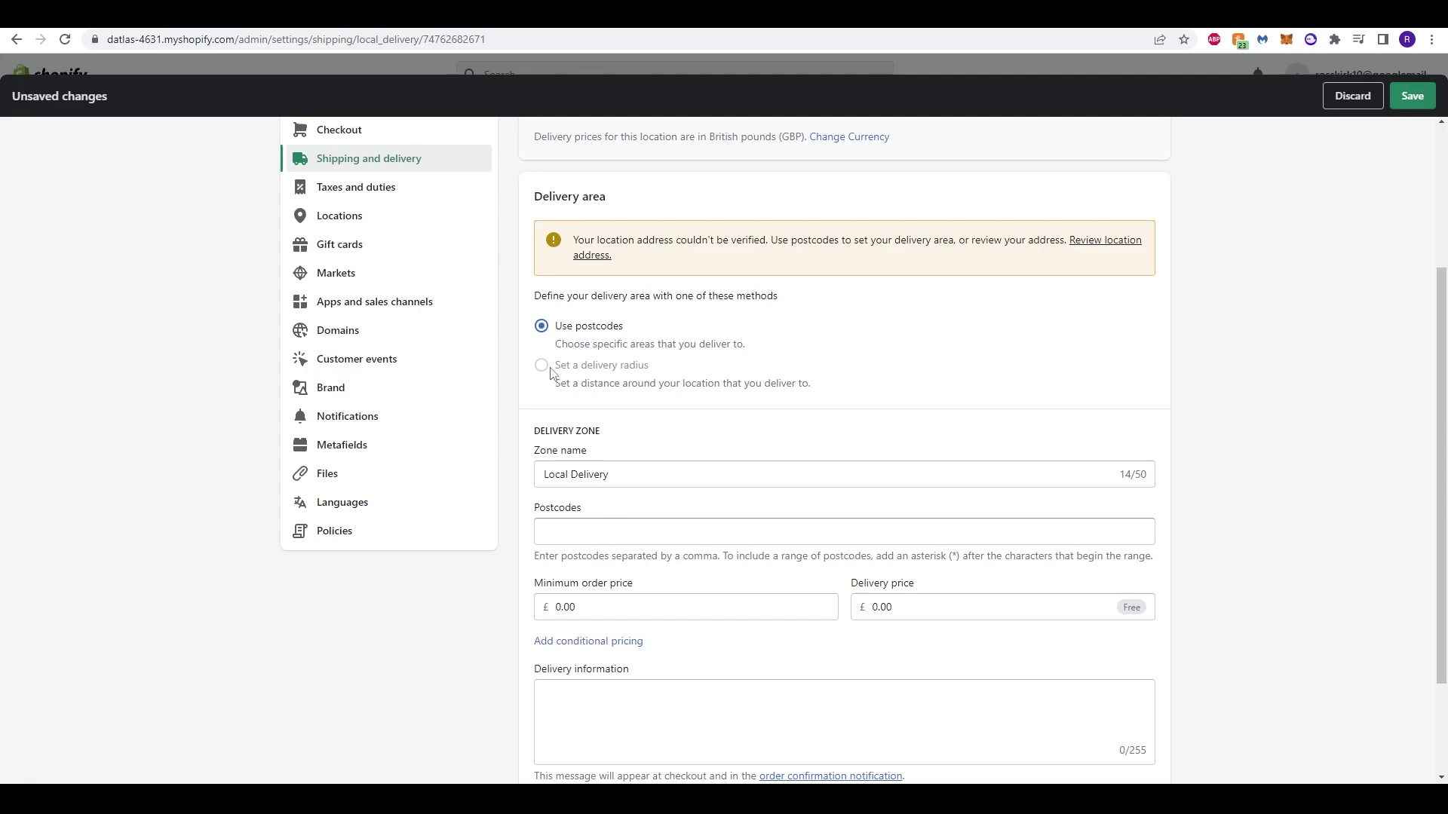
{"action": "scroll", "coordinate": [550, 374], "scroll_direction": "up", "scroll_amount": 4}
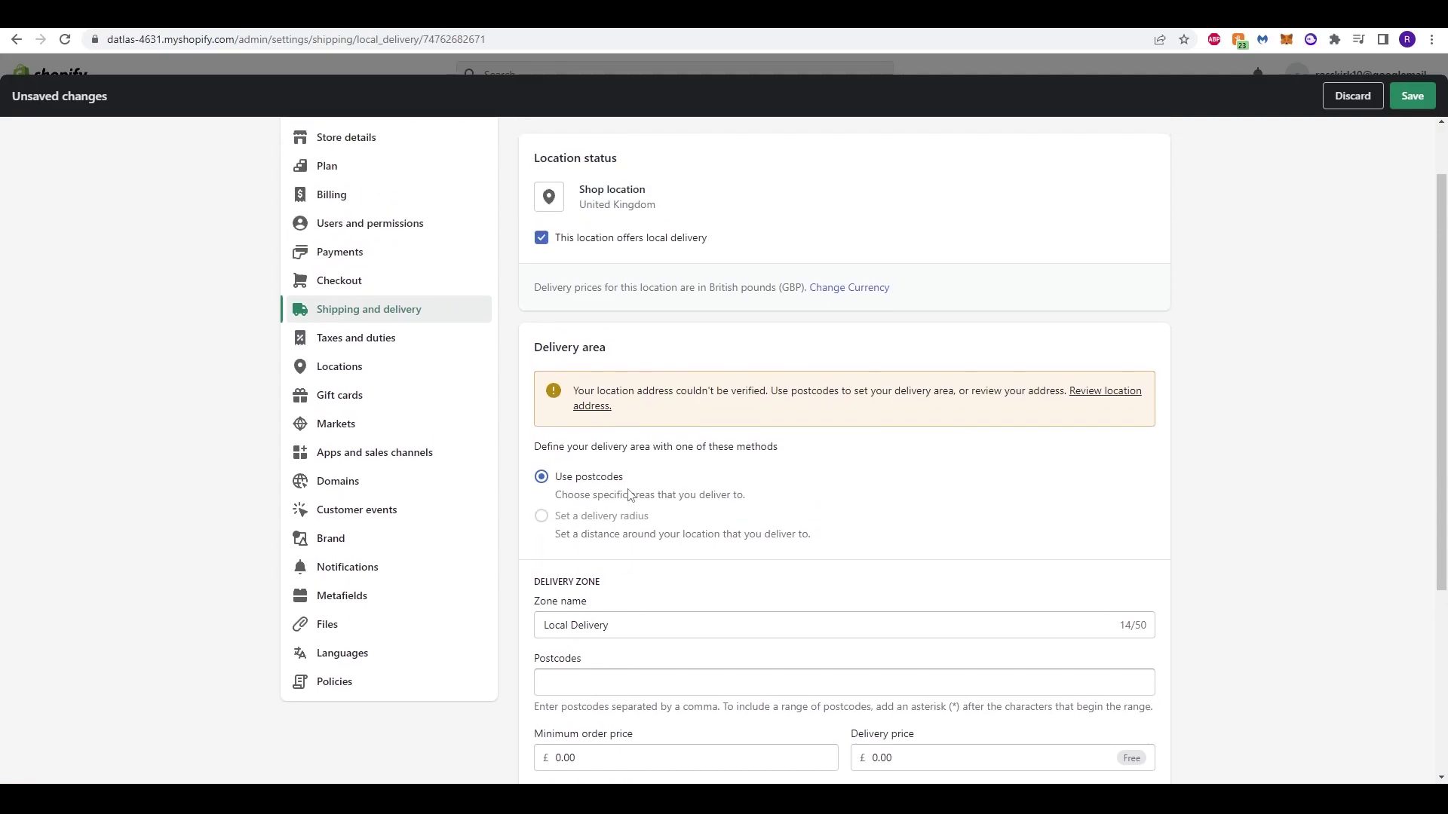
{"action": "scroll", "coordinate": [601, 405], "scroll_direction": "down", "scroll_amount": 4}
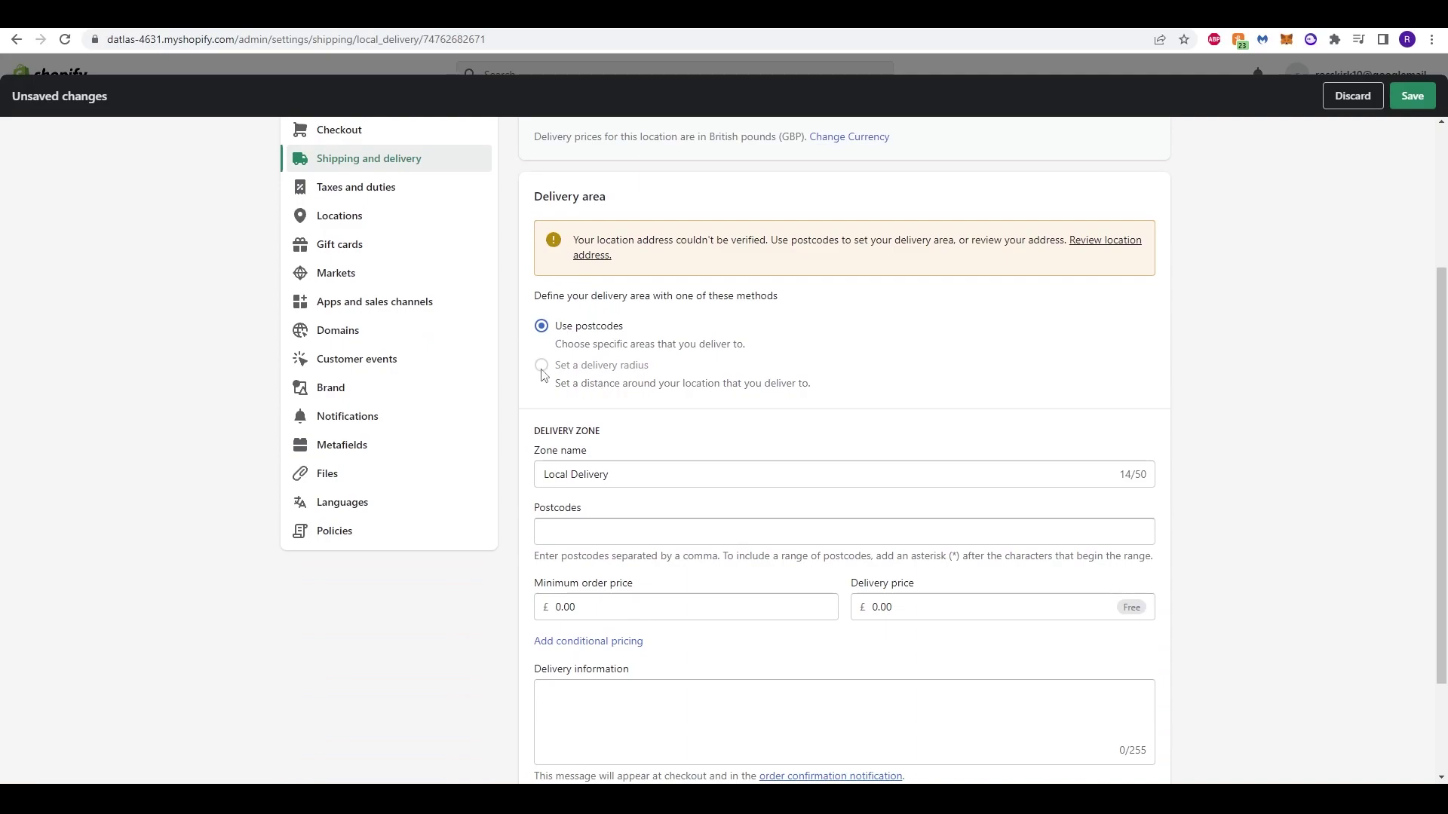
{"action": "scroll", "coordinate": [679, 415], "scroll_direction": "up", "scroll_amount": 1}
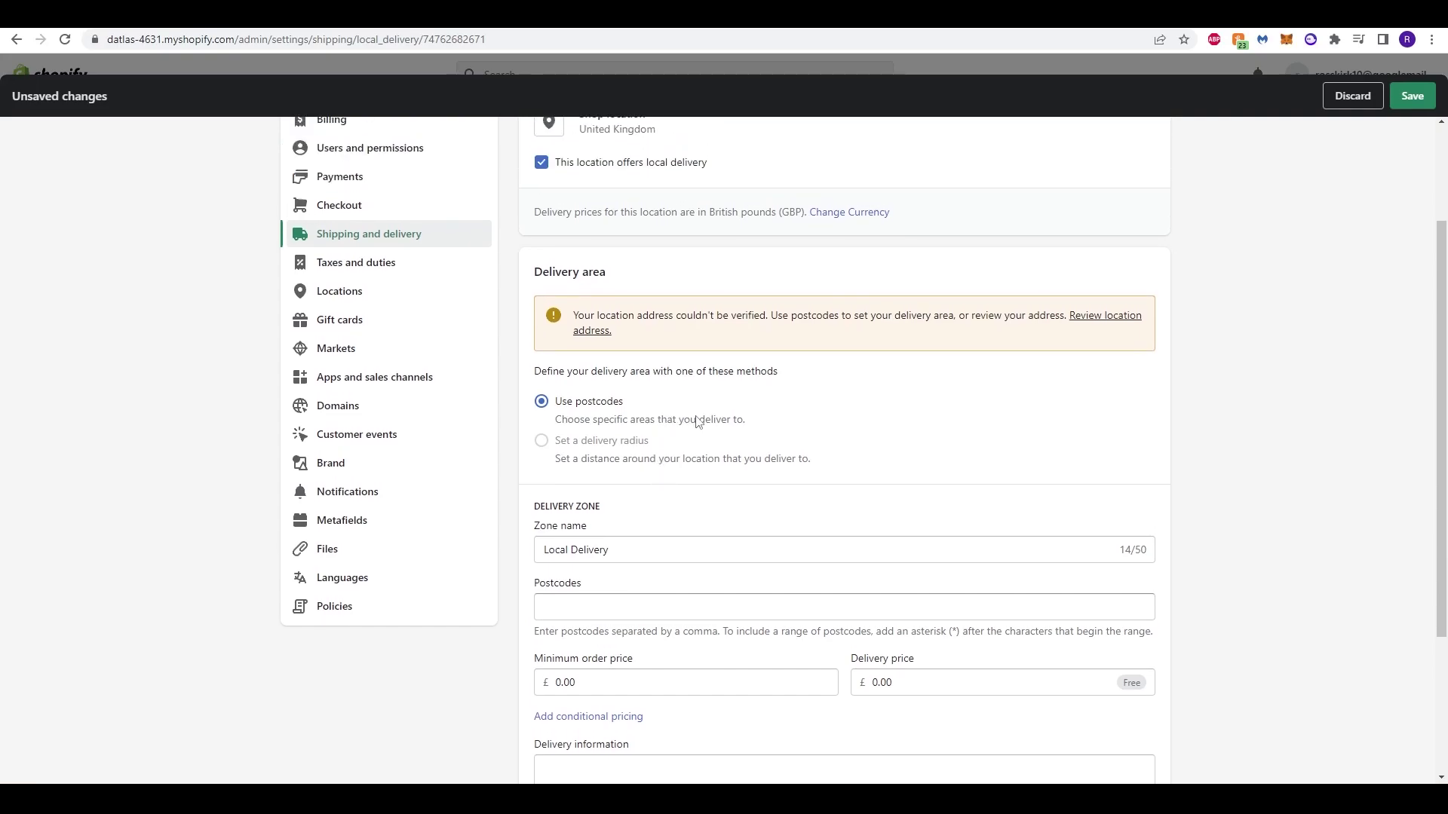
{"action": "scroll", "coordinate": [702, 449], "scroll_direction": "up", "scroll_amount": 1}
{"action": "left_click_drag", "start_coordinate": [633, 396], "coordinate": [781, 393]}
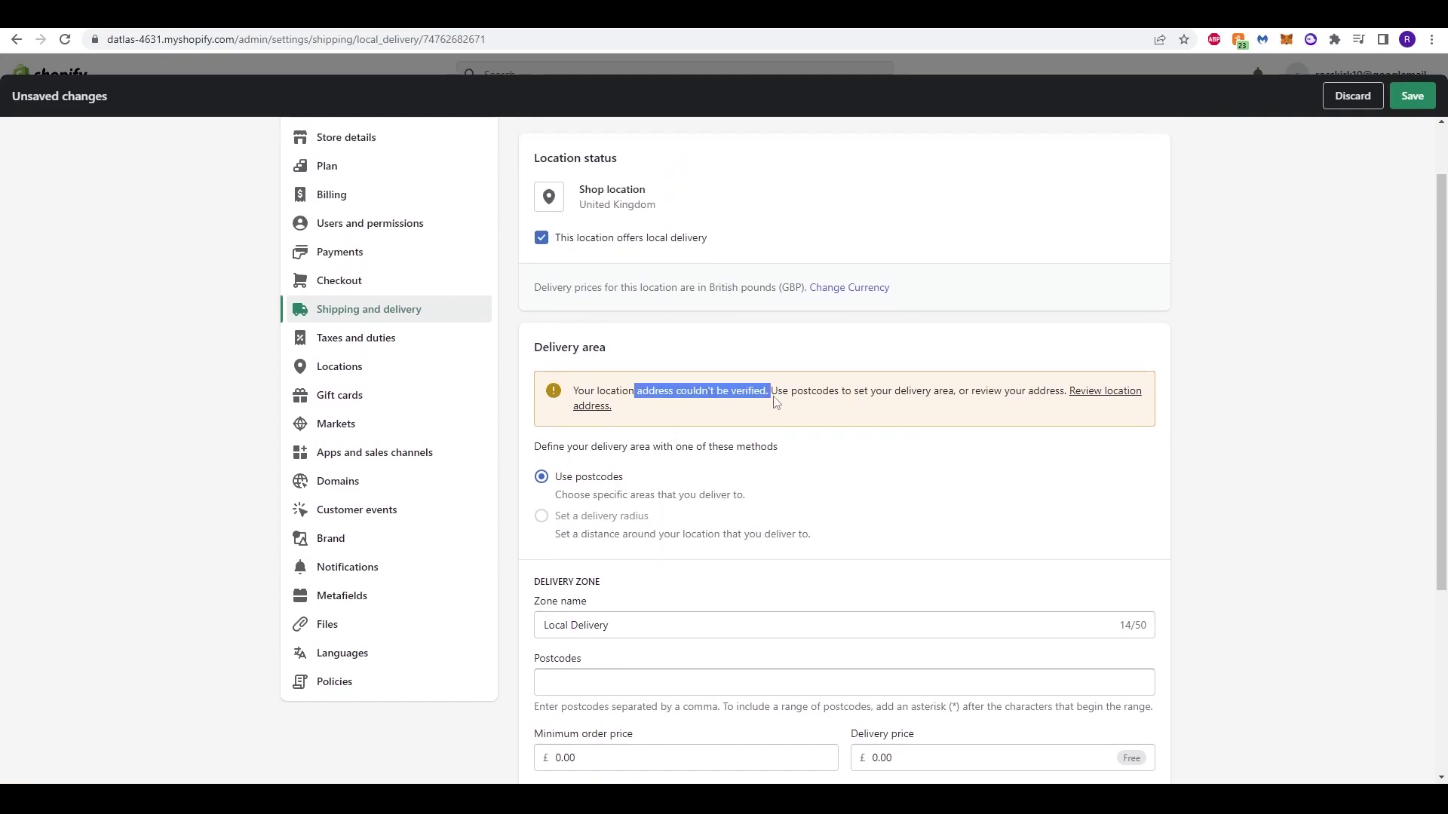
{"action": "left_click", "coordinate": [865, 405]}
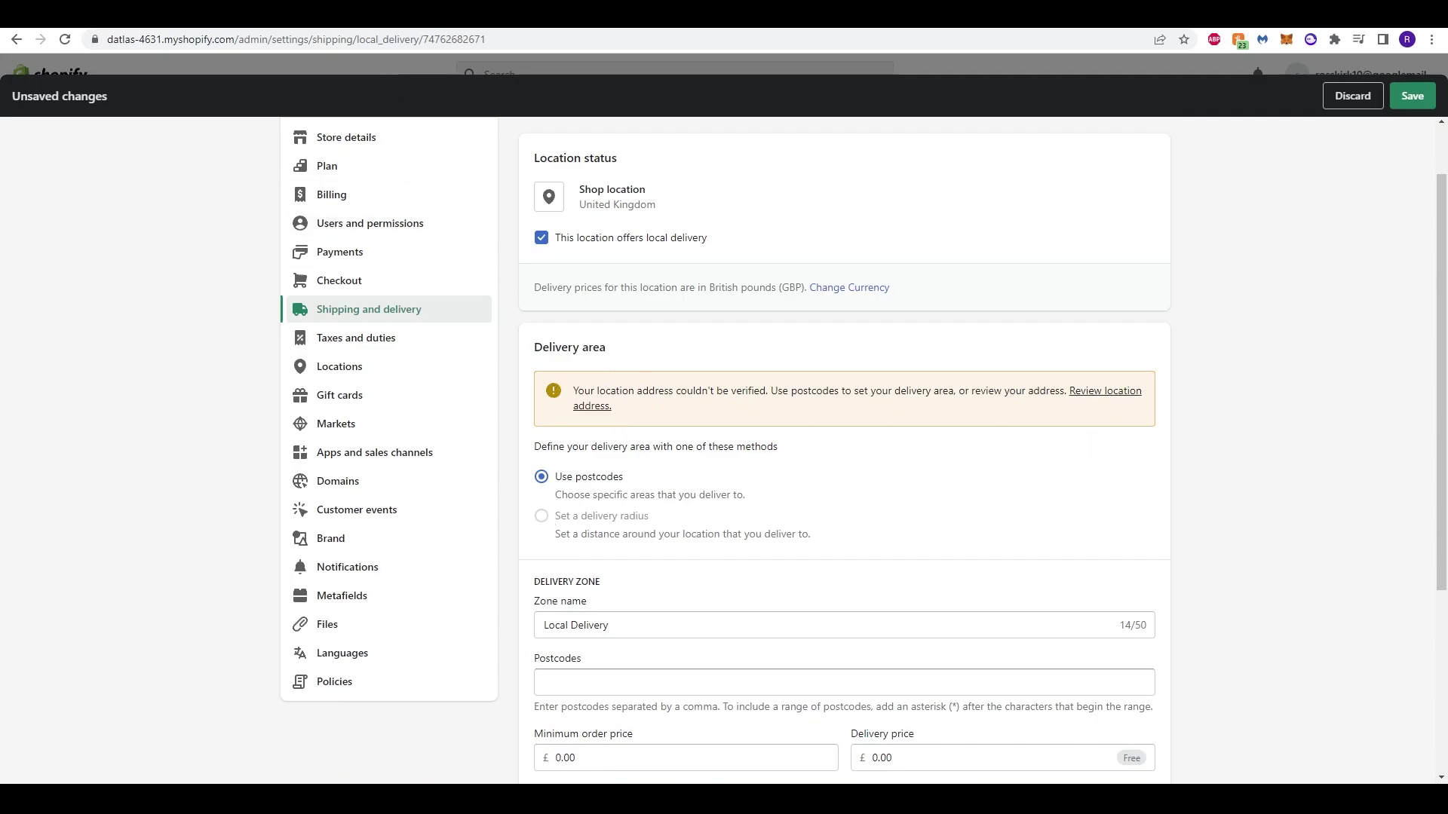
Review the Shop location's unverified address, then come back to local delivery
{"action": "left_click", "coordinate": [592, 406]}
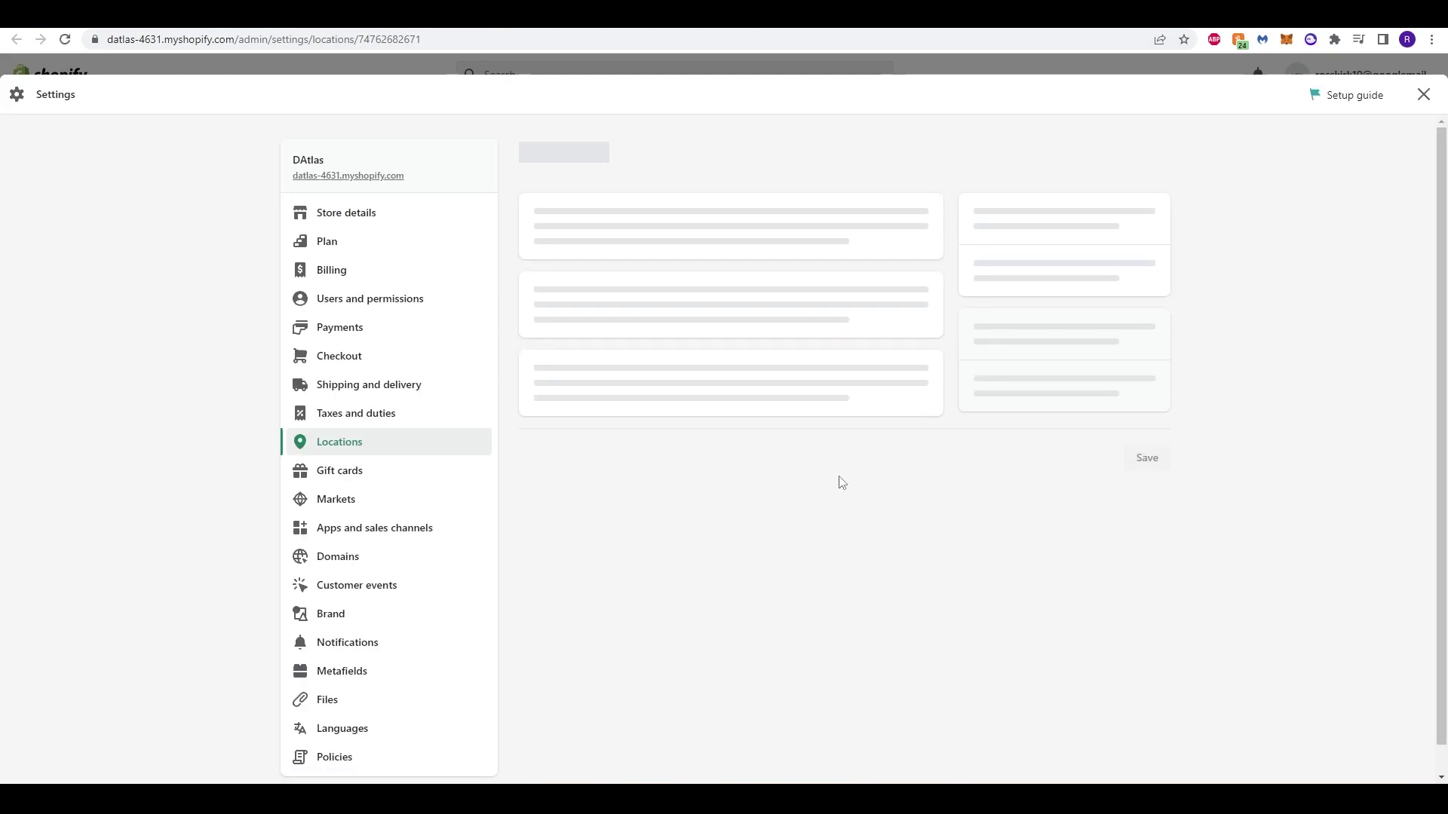
{"action": "scroll", "coordinate": [737, 558], "scroll_direction": "down", "scroll_amount": 4}
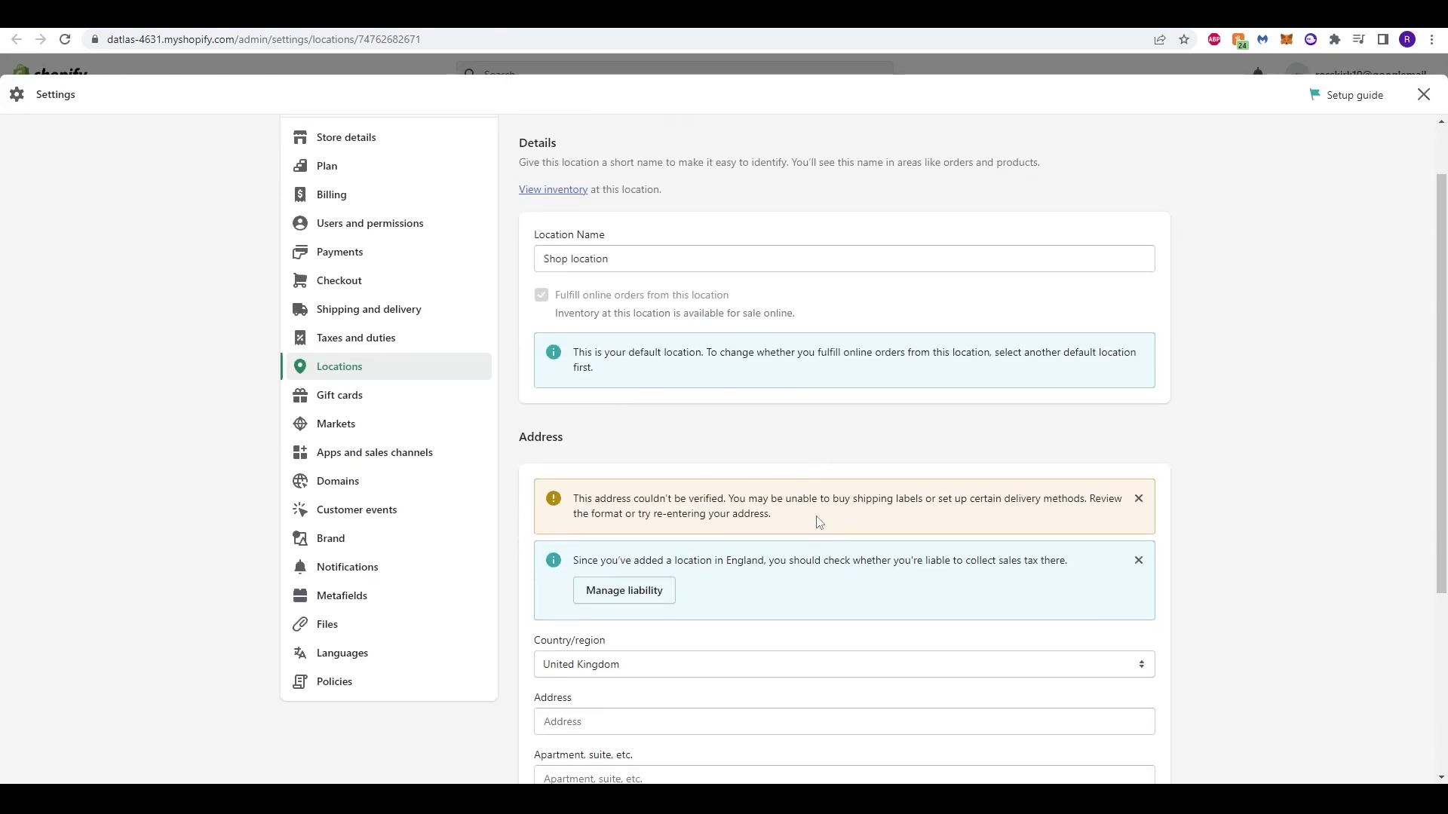
{"action": "scroll", "coordinate": [708, 579], "scroll_direction": "up", "scroll_amount": 2}
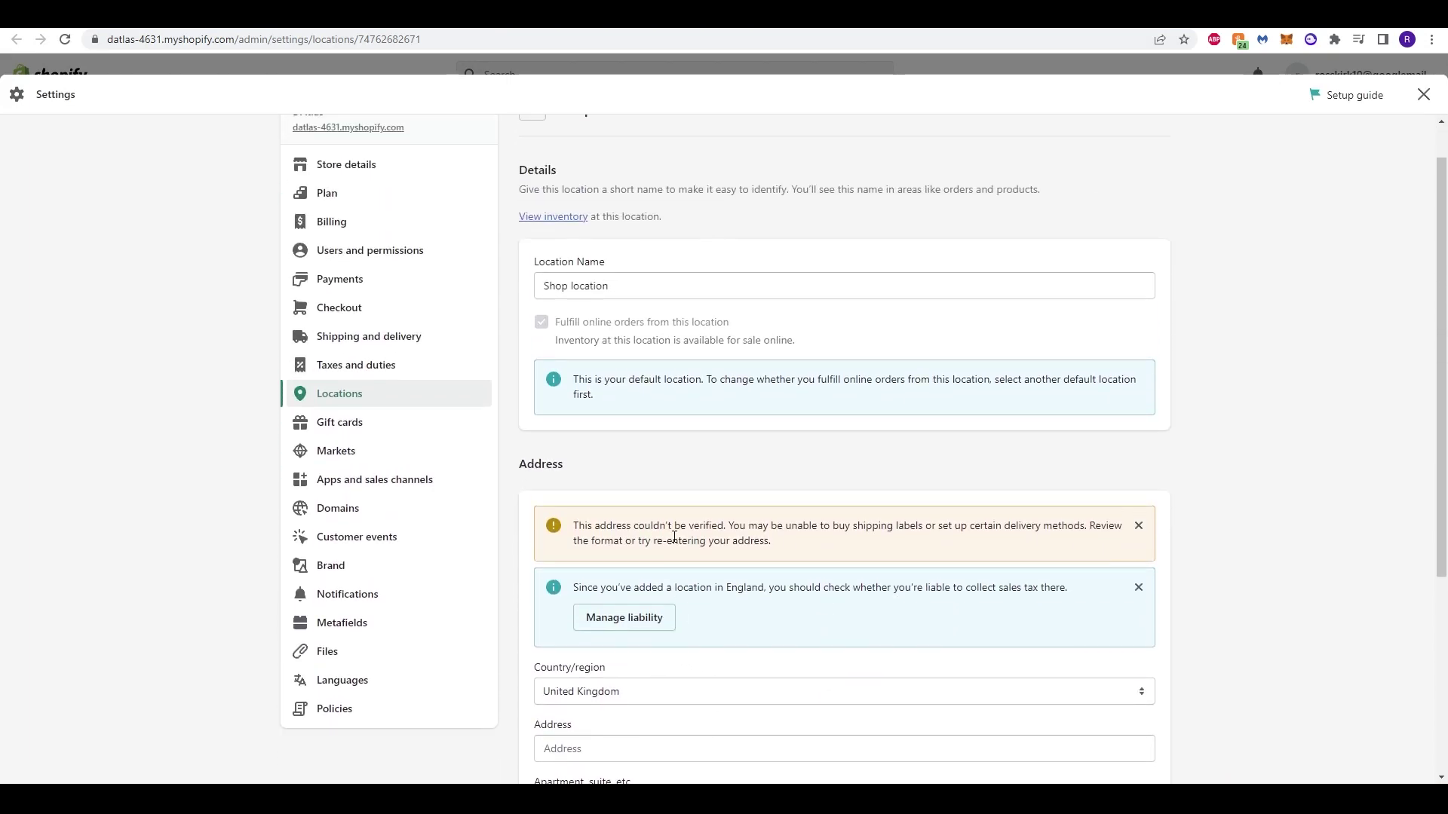
{"action": "scroll", "coordinate": [674, 537], "scroll_direction": "up", "scroll_amount": 1}
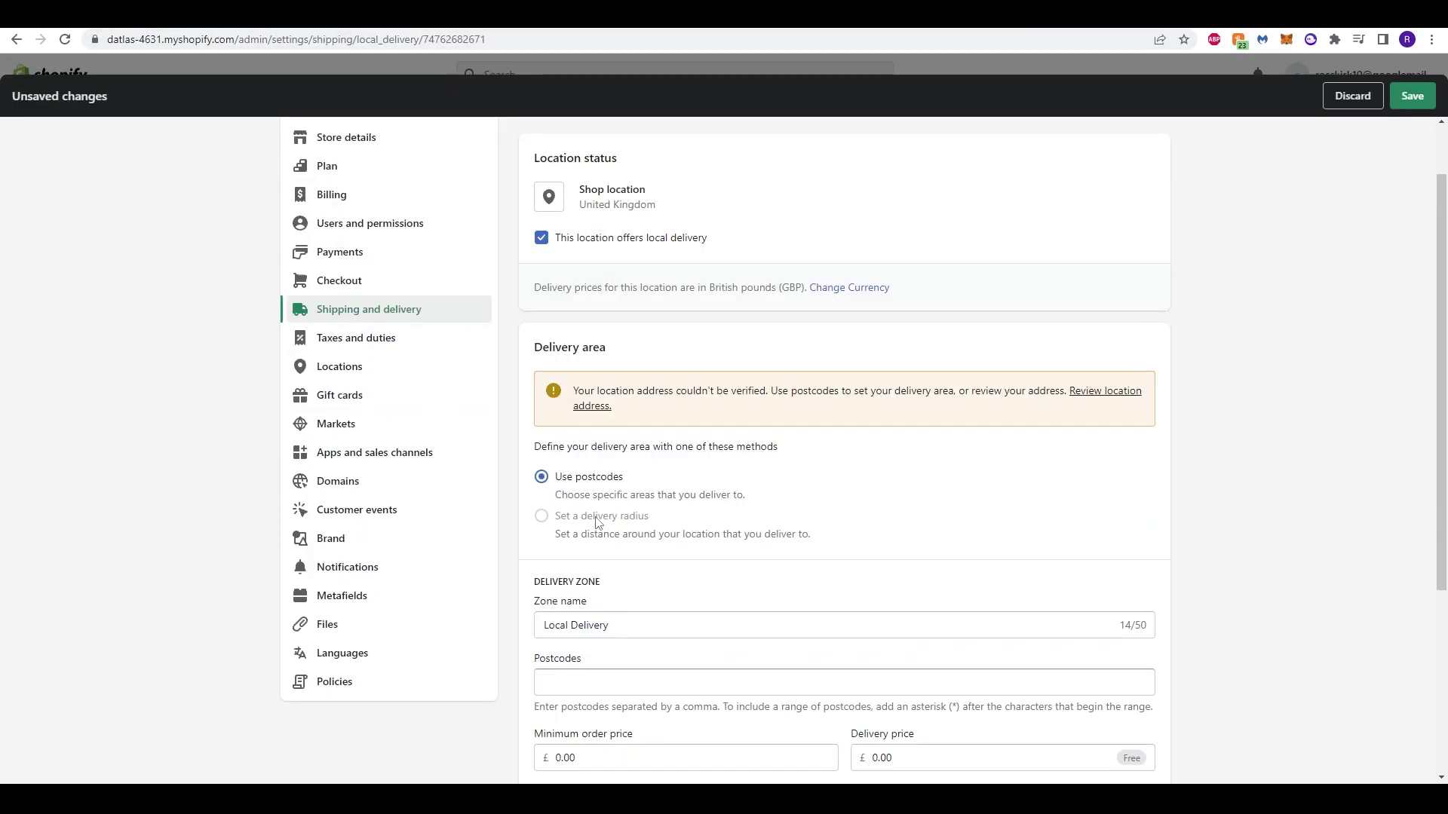
{"action": "scroll", "coordinate": [727, 517], "scroll_direction": "down", "scroll_amount": 4}
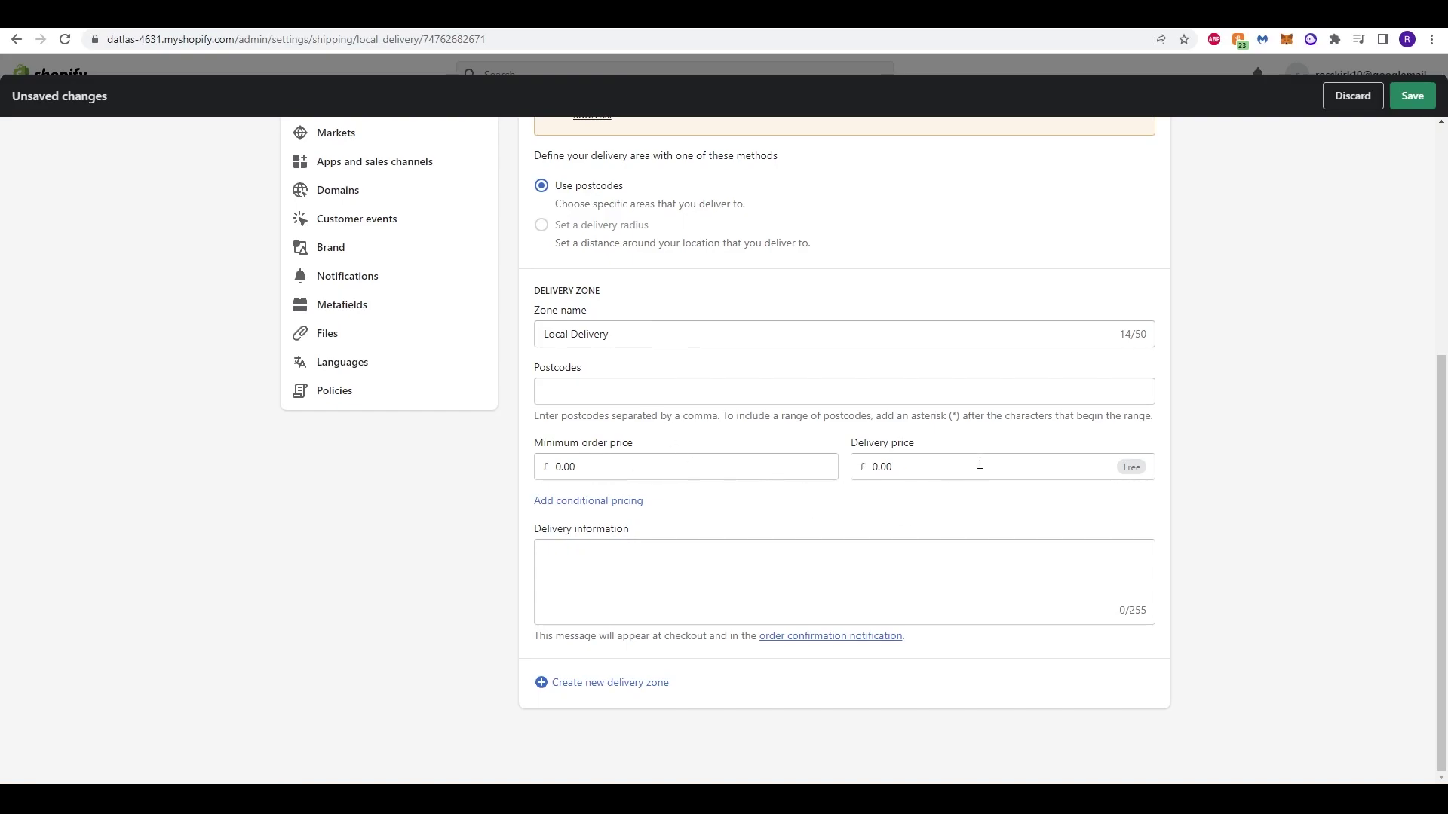
Inspect the zone's minimum order price and delivery information fields without changing them
{"action": "left_click", "coordinate": [625, 465]}
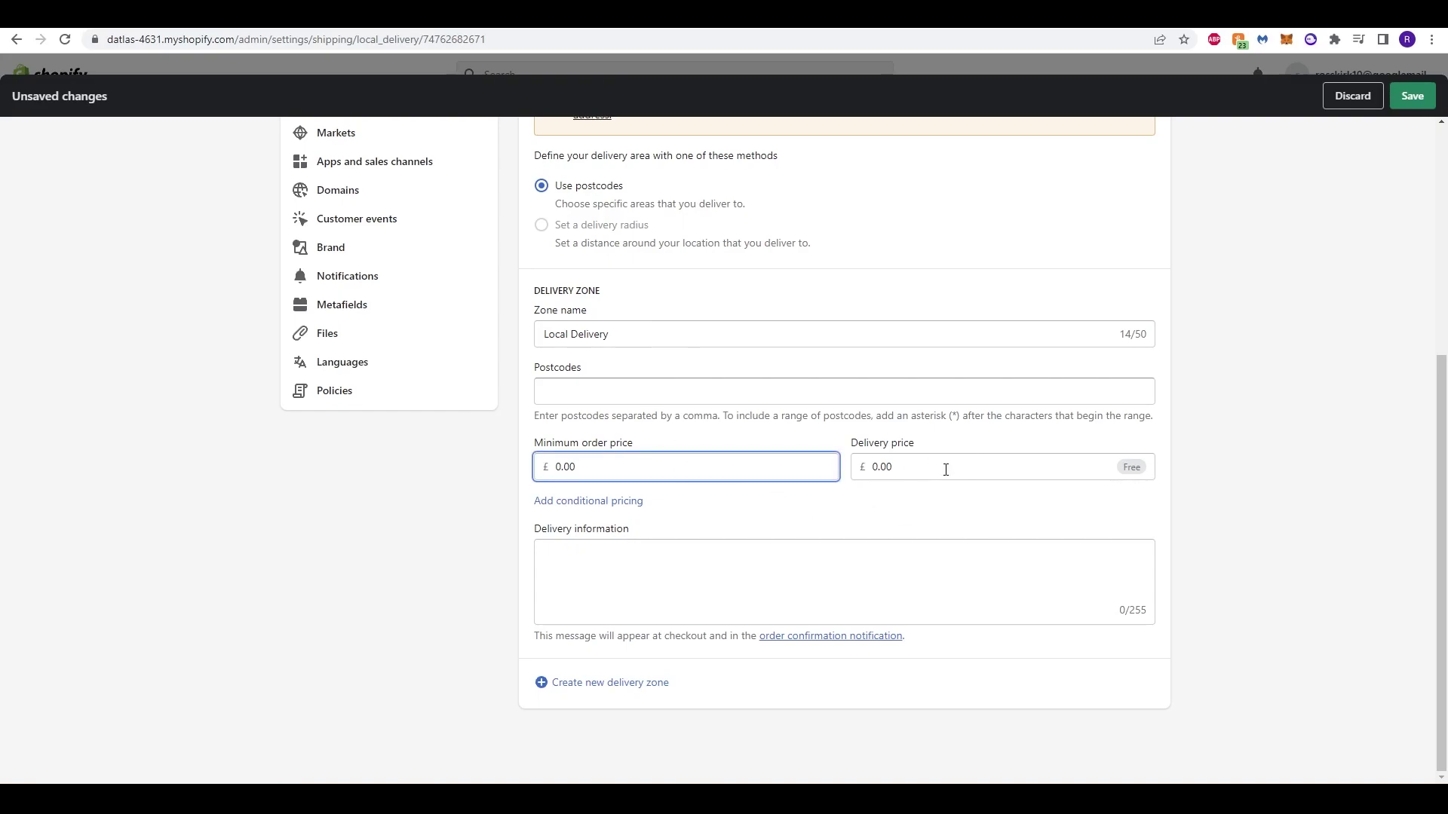
{"action": "left_click", "coordinate": [449, 526]}
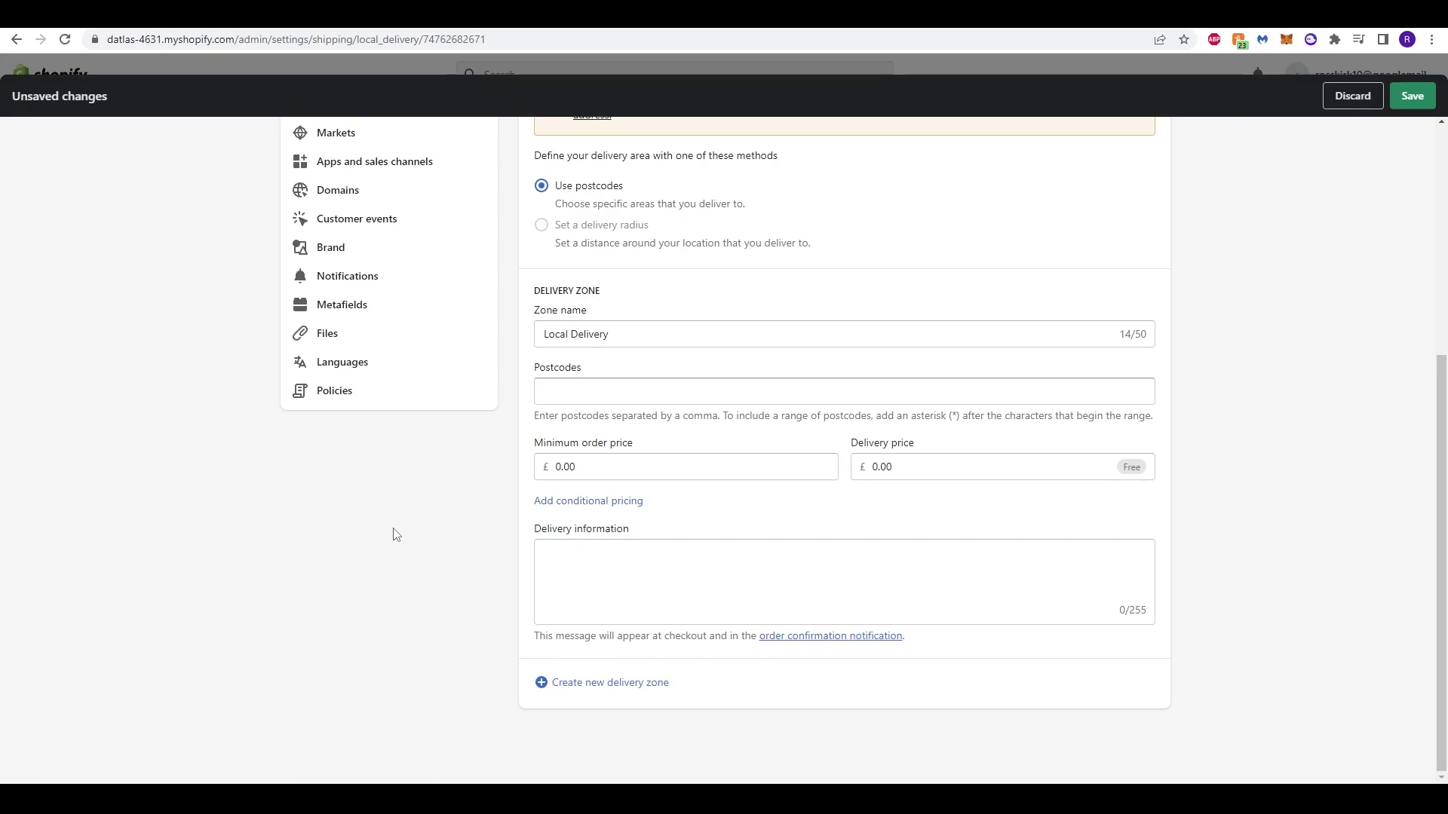
{"action": "left_click", "coordinate": [733, 565]}
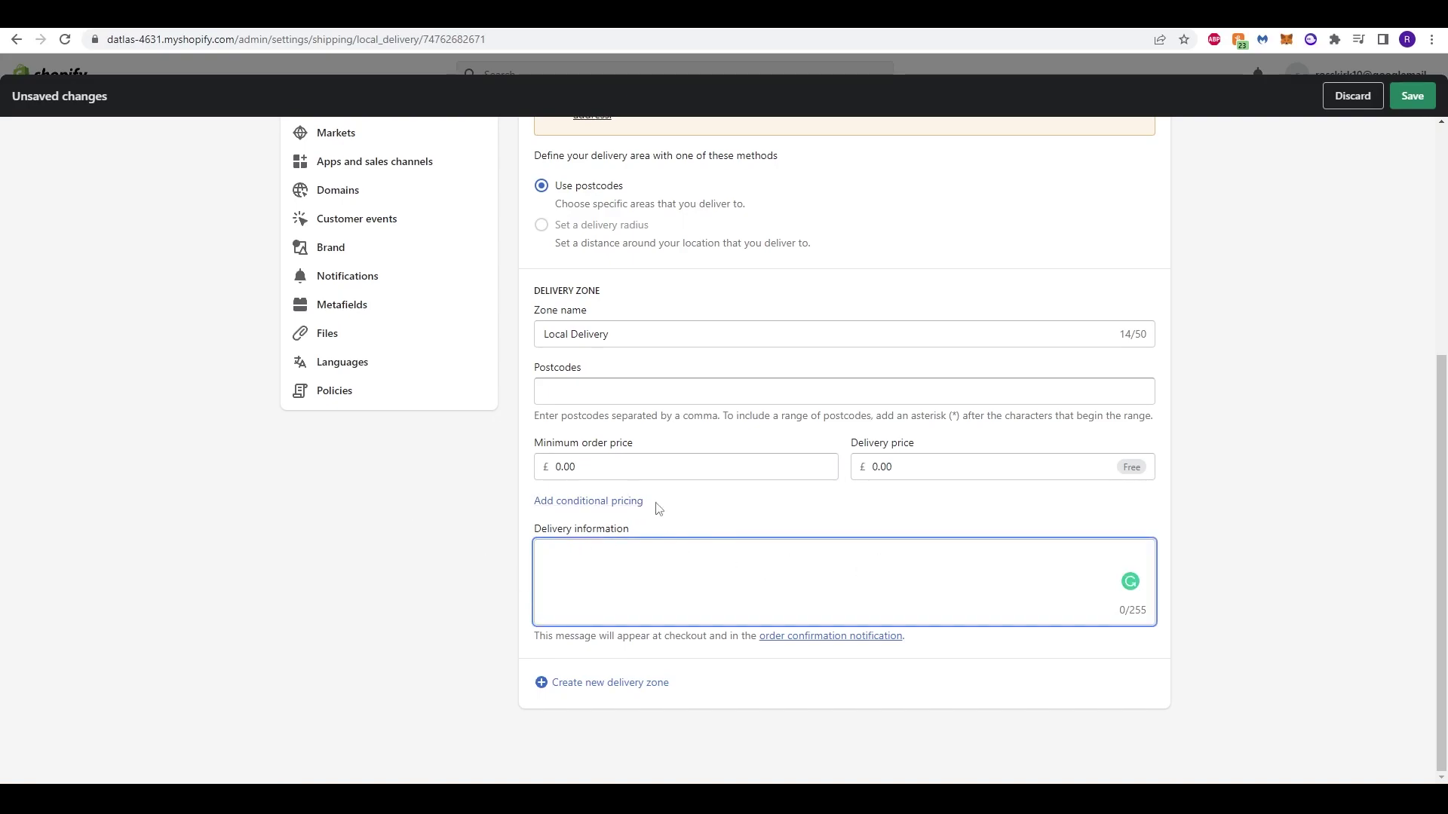
{"action": "scroll", "coordinate": [434, 656], "scroll_direction": "up", "scroll_amount": 5}
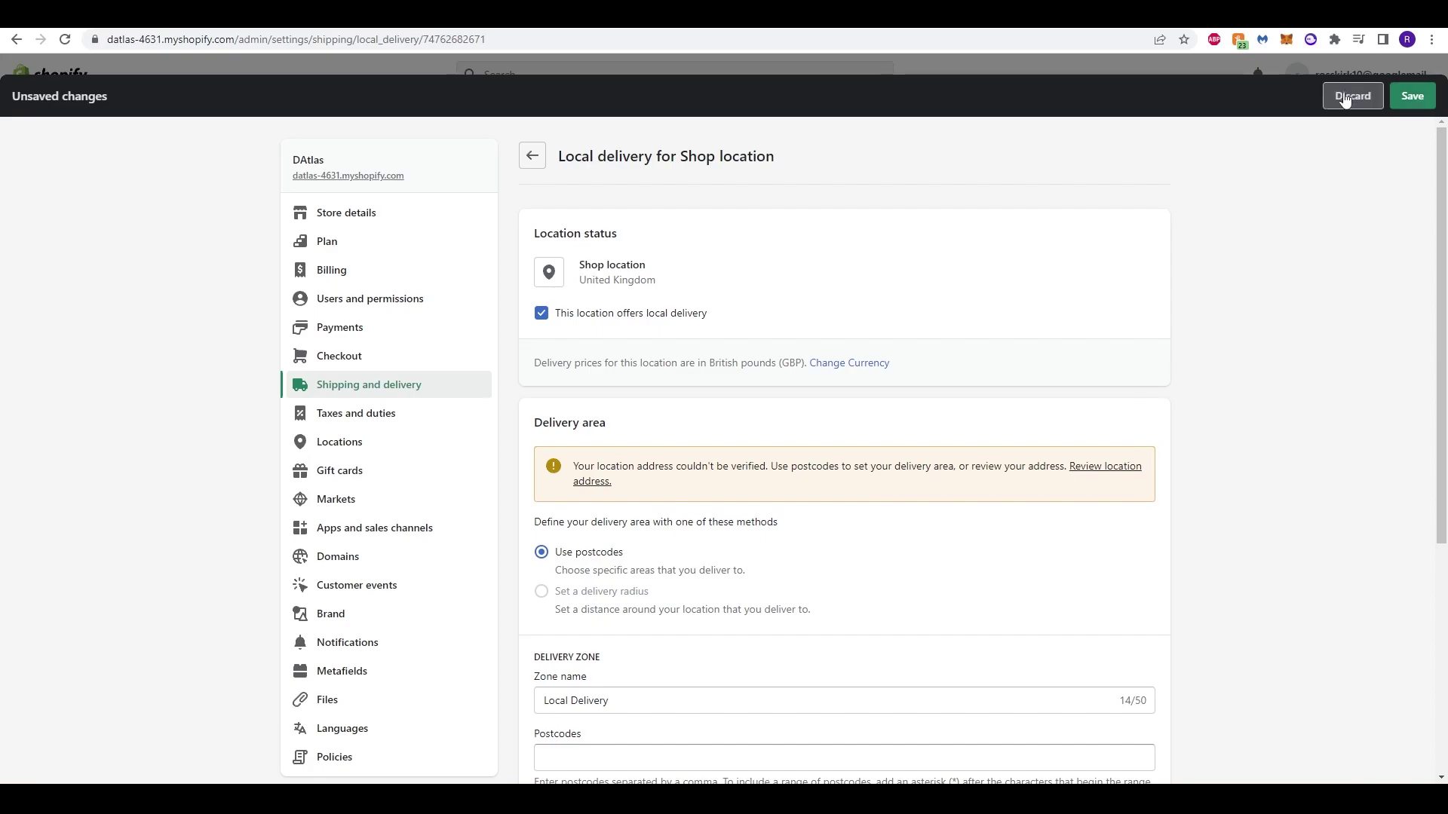
Discard the unsaved local delivery changes and return to Shipping and delivery settings
{"action": "left_click", "coordinate": [1352, 96]}
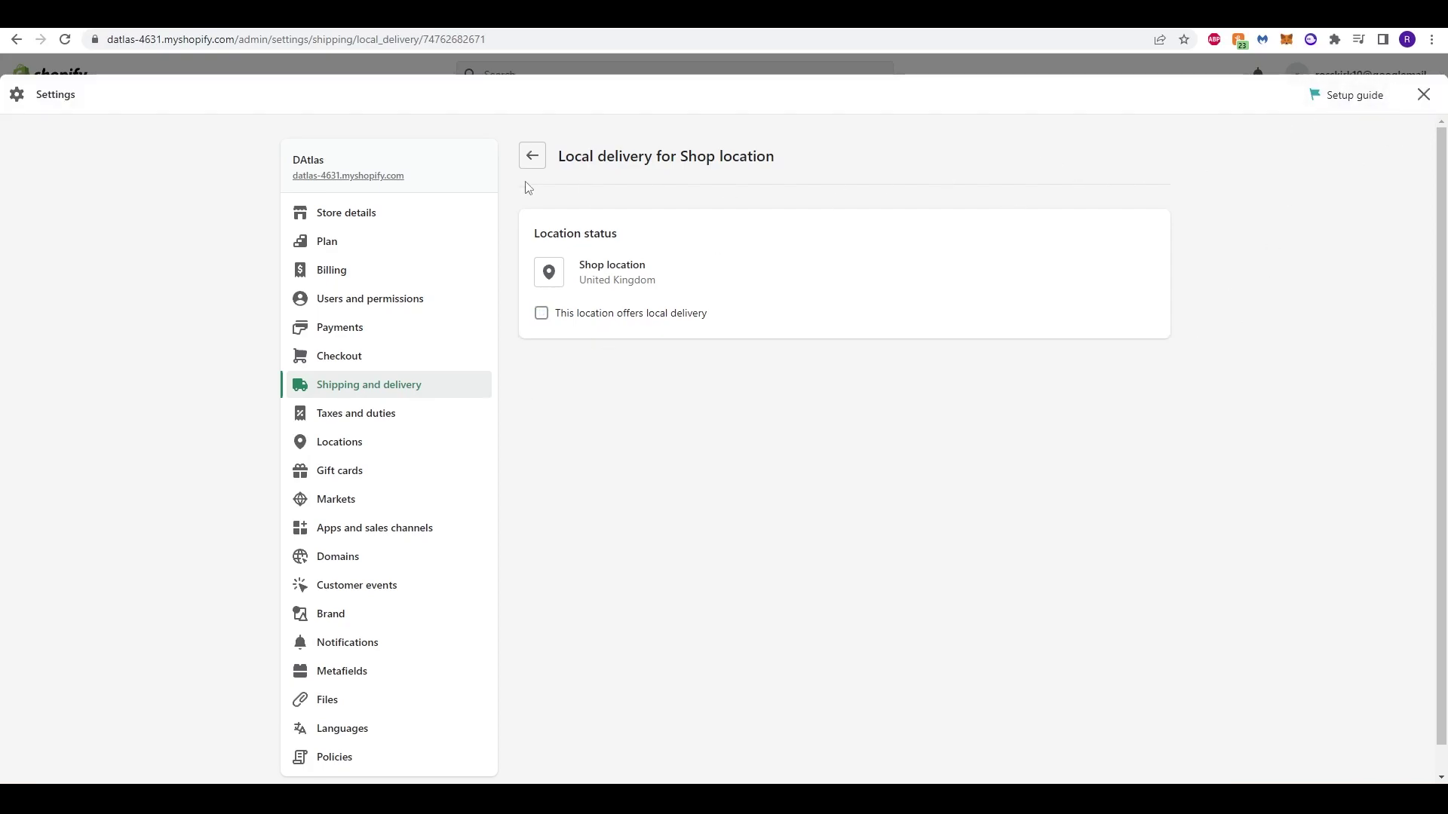
{"action": "left_click", "coordinate": [532, 155]}
{"action": "scroll", "coordinate": [526, 584], "scroll_direction": "down", "scroll_amount": 2}
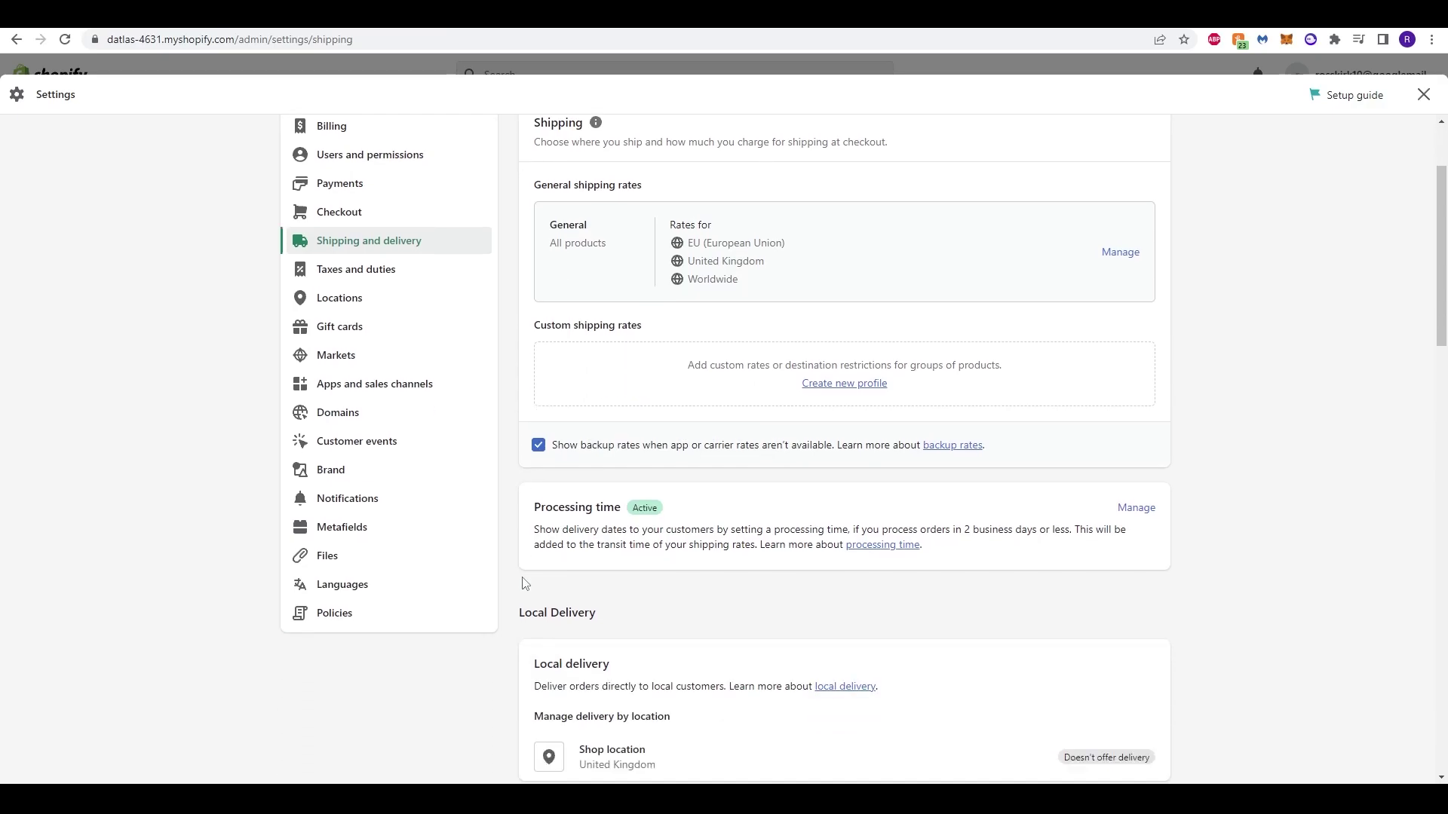
{"action": "scroll", "coordinate": [525, 583], "scroll_direction": "down", "scroll_amount": 6}
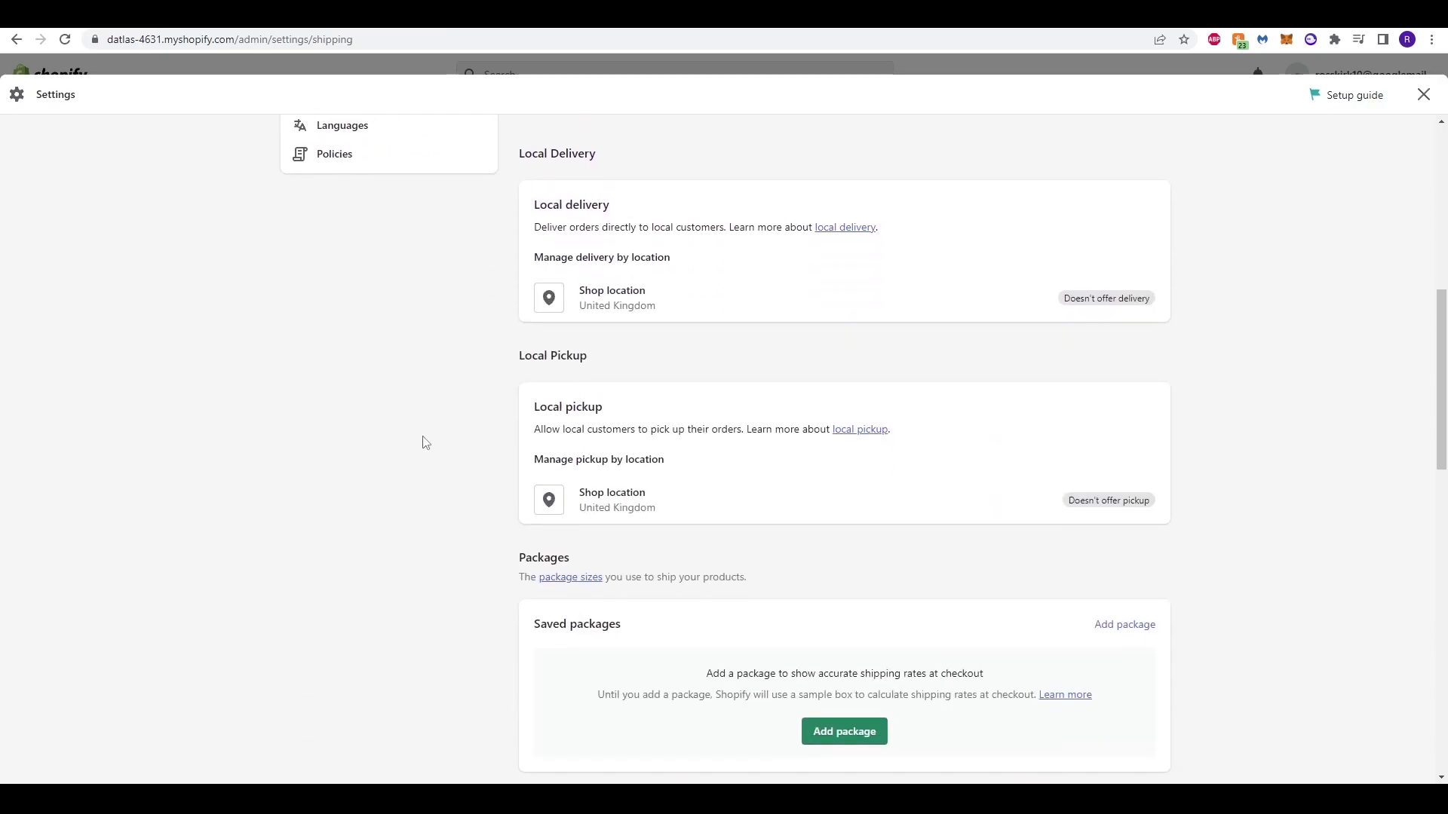
Enable local pickup at the Shop location, keeping the expected pickup time at 24 hours
{"action": "left_click", "coordinate": [842, 518]}
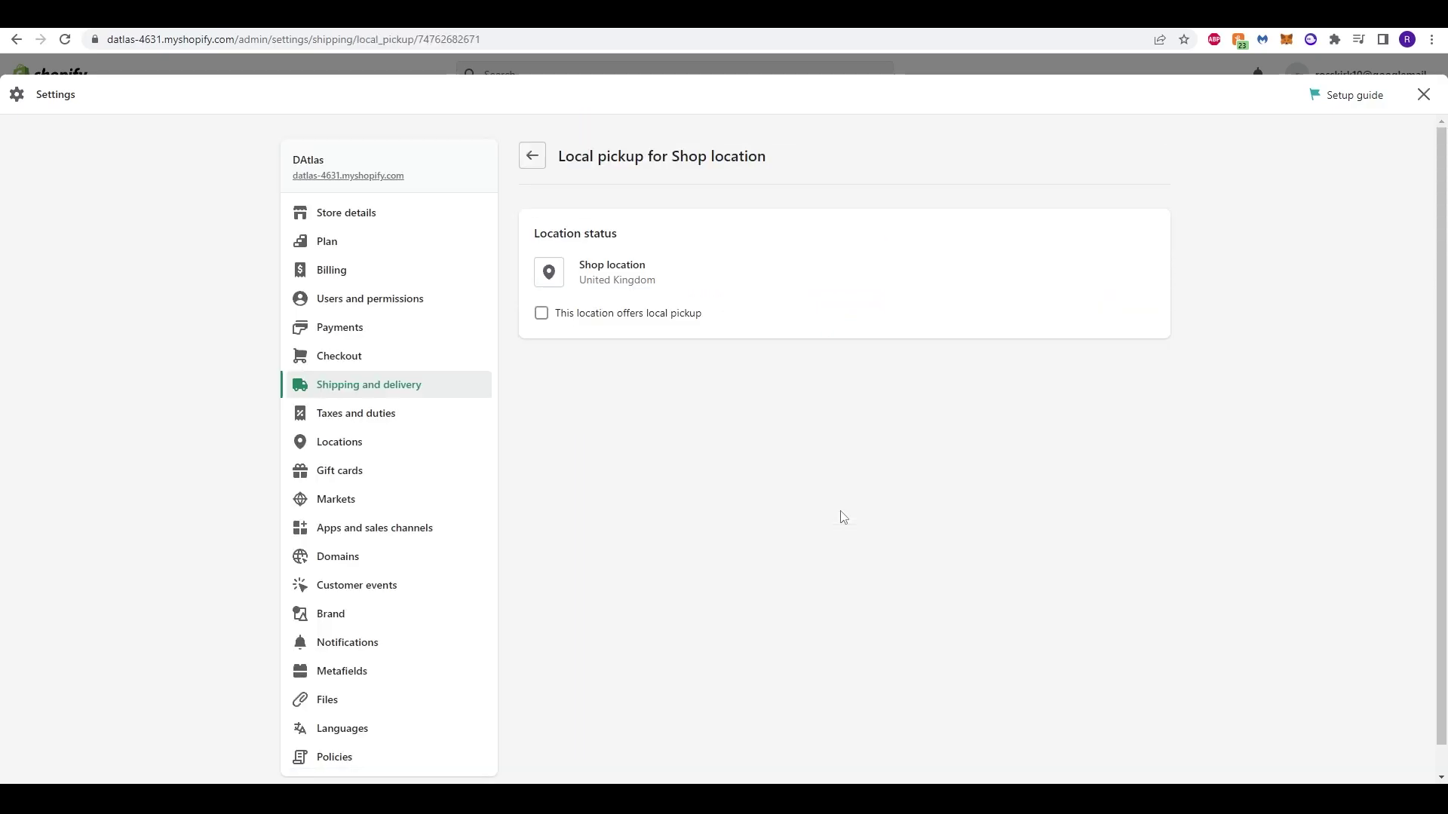
{"action": "left_click", "coordinate": [566, 327]}
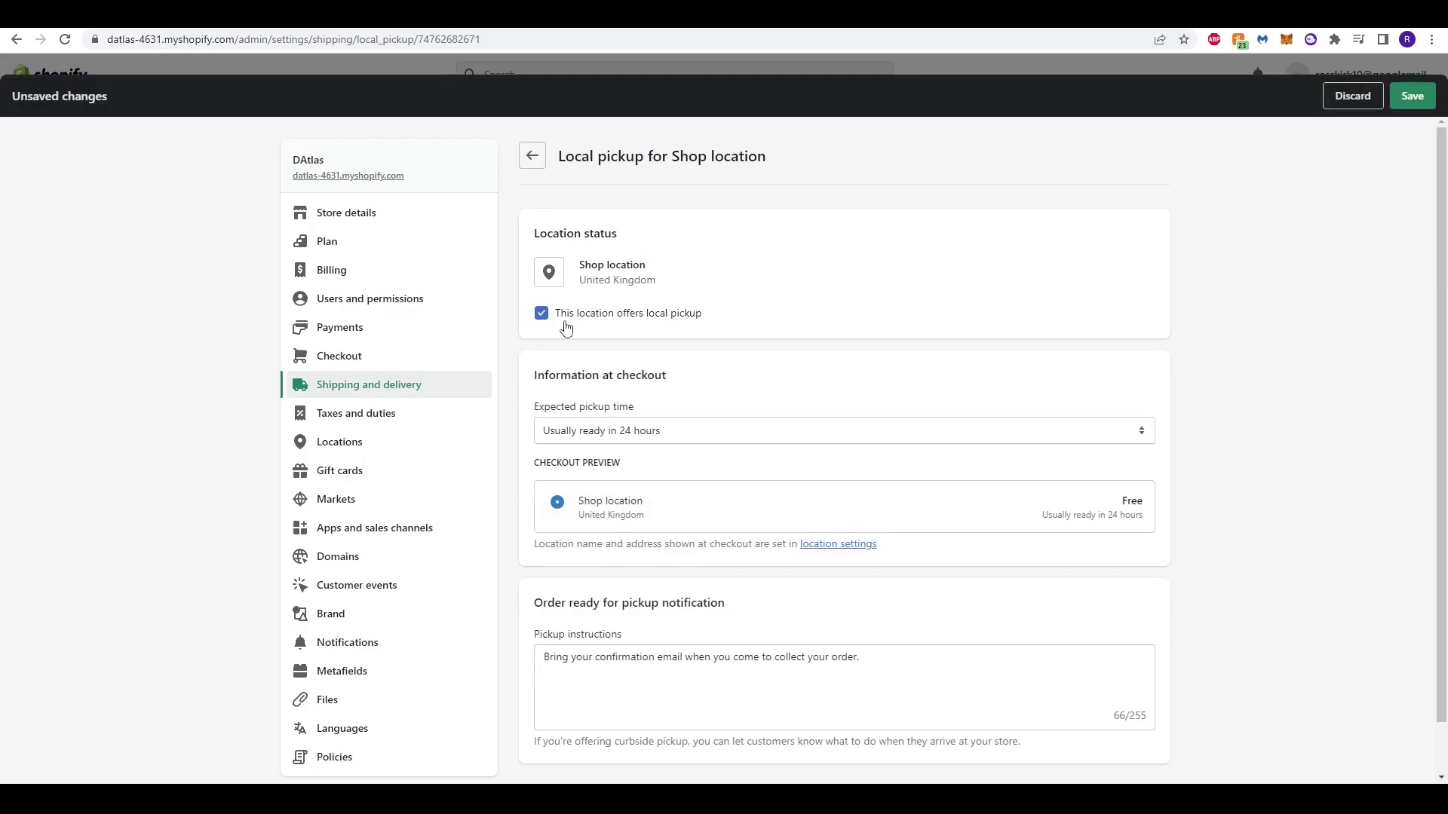
{"action": "scroll", "coordinate": [1090, 480], "scroll_direction": "down", "scroll_amount": 1}
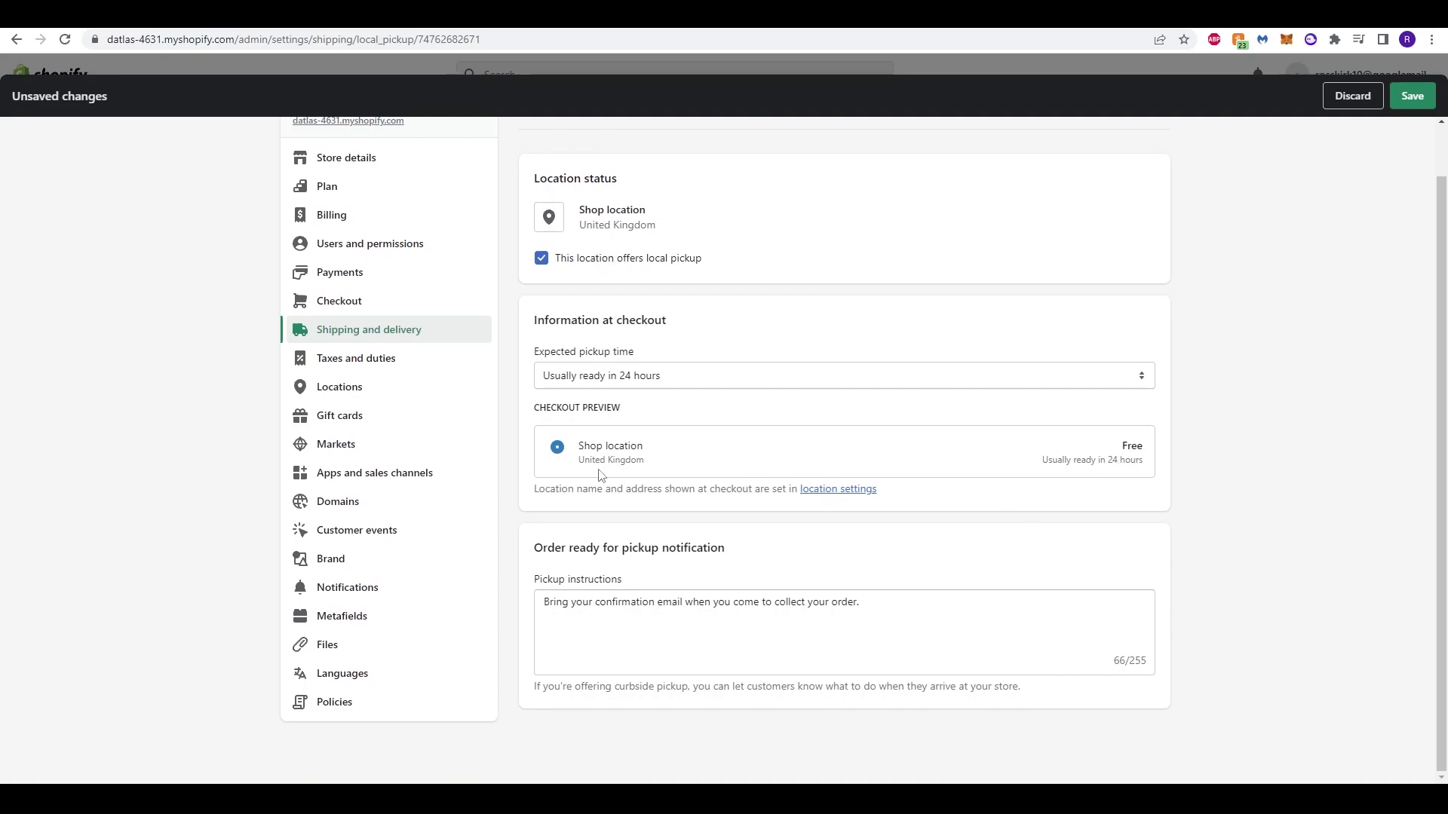
{"action": "left_click", "coordinate": [721, 376]}
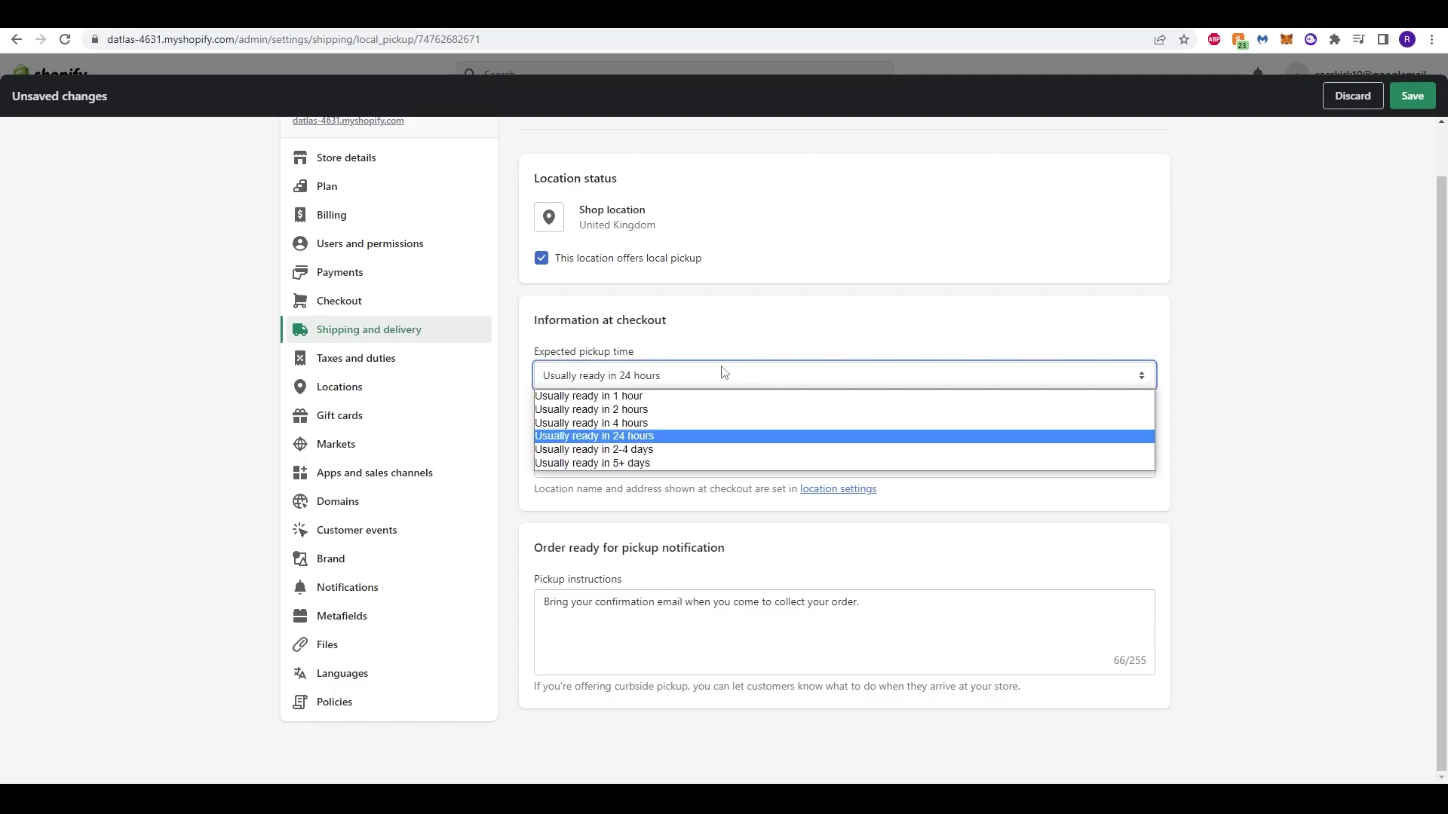
{"action": "left_click", "coordinate": [659, 439]}
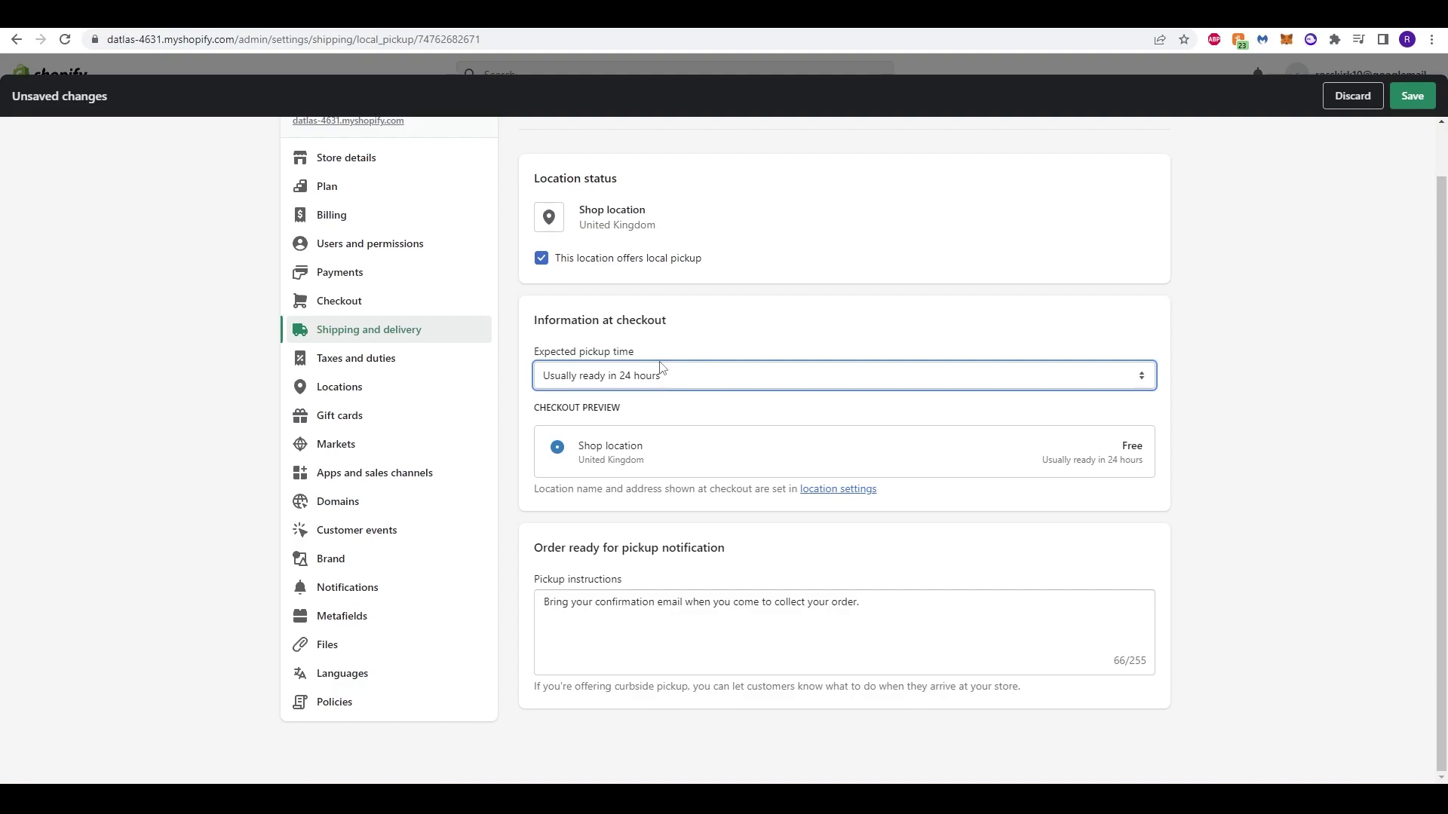
{"action": "scroll", "coordinate": [660, 367], "scroll_direction": "up", "scroll_amount": 1}
{"action": "left_click", "coordinate": [664, 375]}
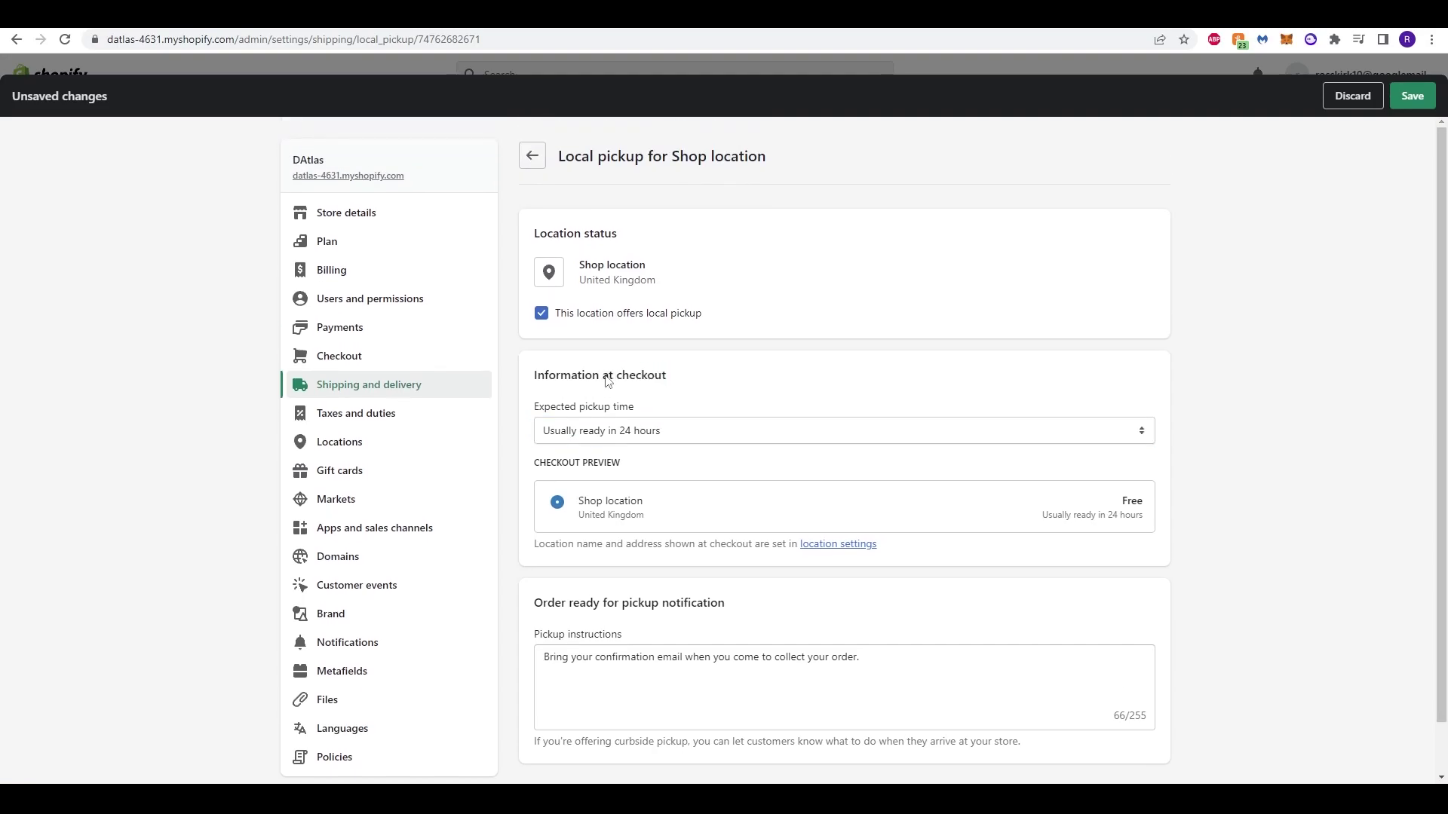
{"action": "scroll", "coordinate": [595, 391], "scroll_direction": "down", "scroll_amount": 1}
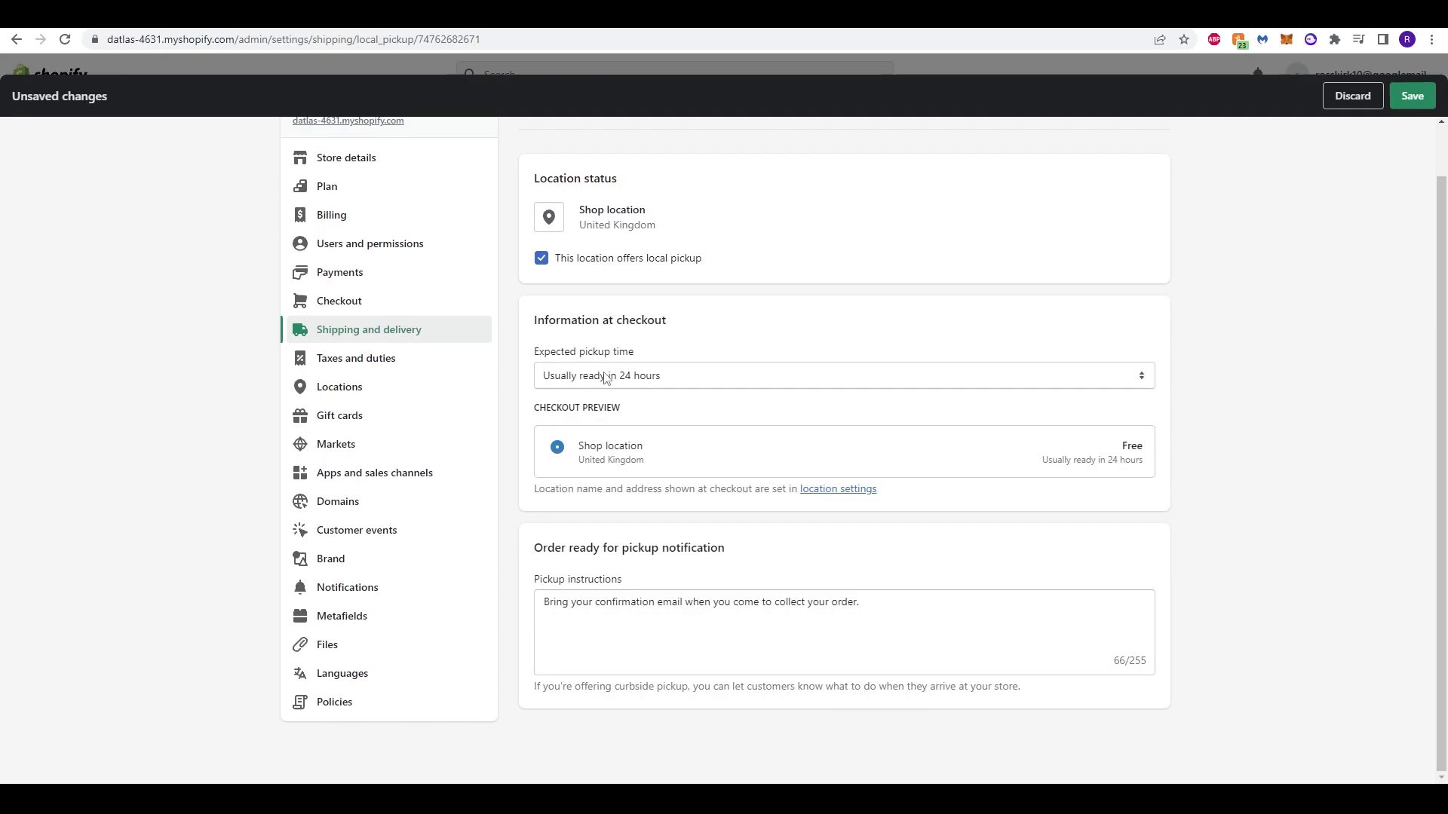
{"action": "left_click", "coordinate": [622, 385]}
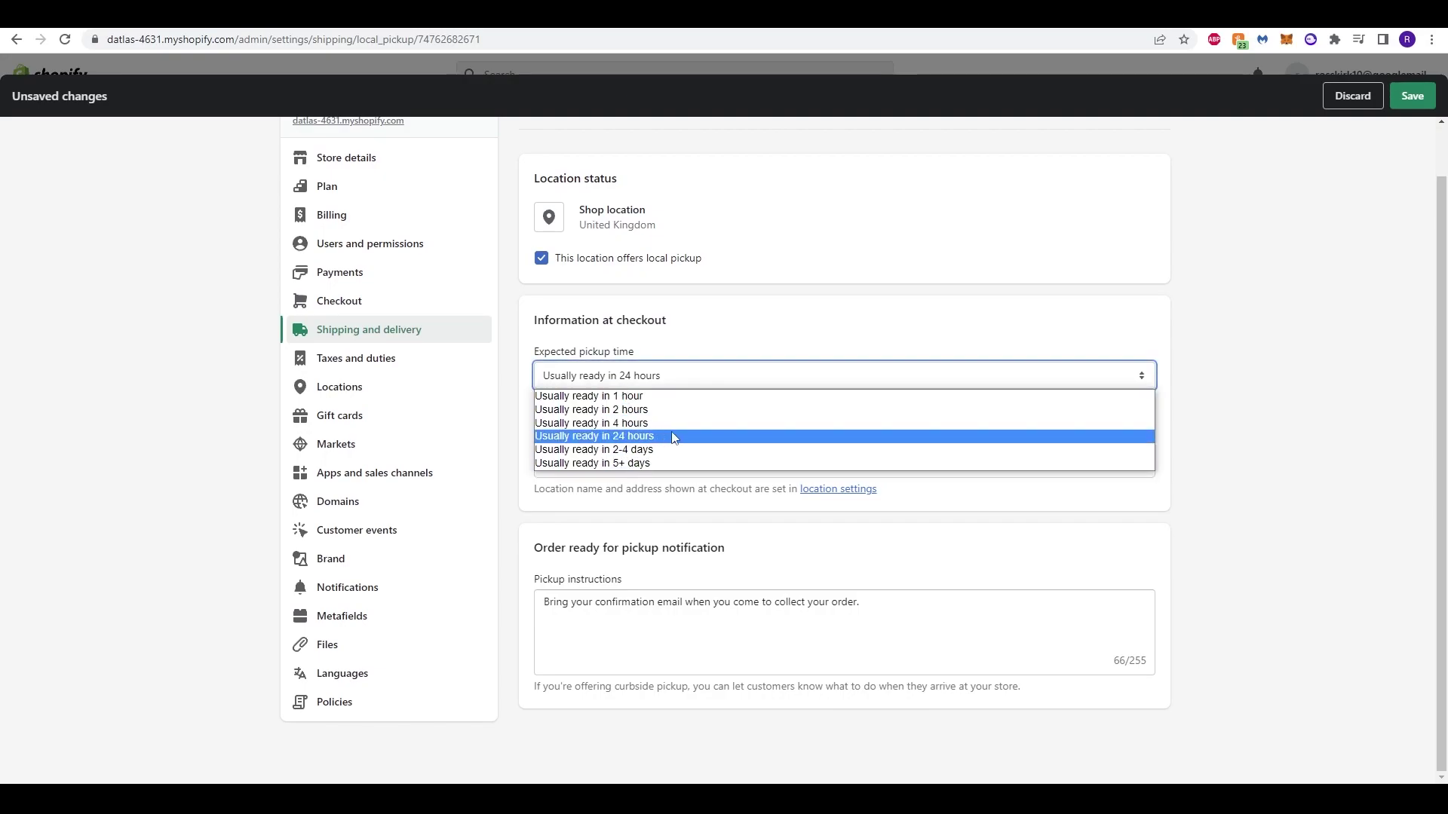
{"action": "left_click", "coordinate": [1218, 447]}
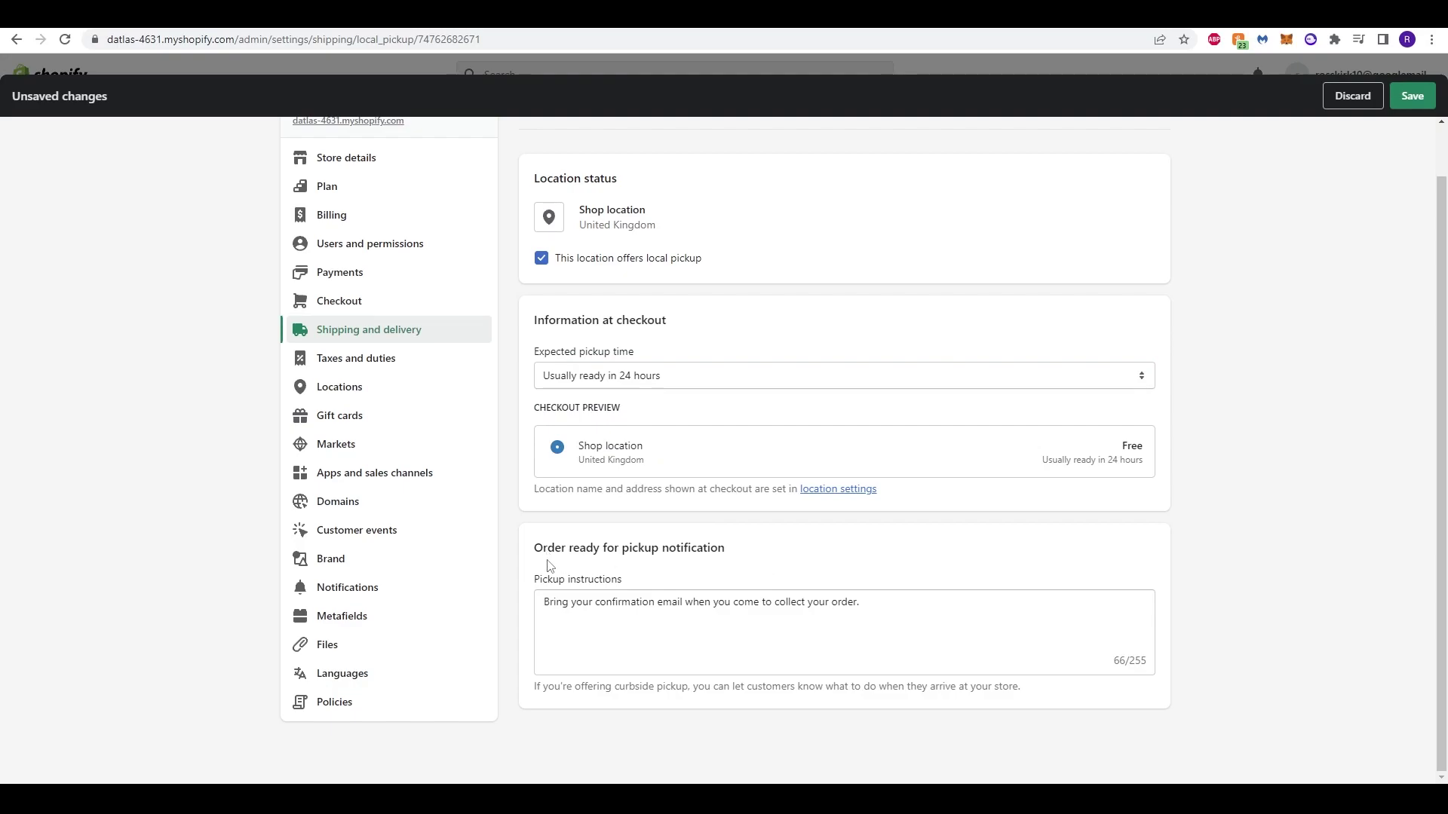
Append 'Thank you.' to the end of the pickup instructions
{"action": "left_click_drag", "start_coordinate": [544, 581], "coordinate": [867, 608]}
{"action": "left_click", "coordinate": [569, 603]}
{"action": "left_click", "coordinate": [920, 614]}
{"action": "left_click", "coordinate": [881, 609]}
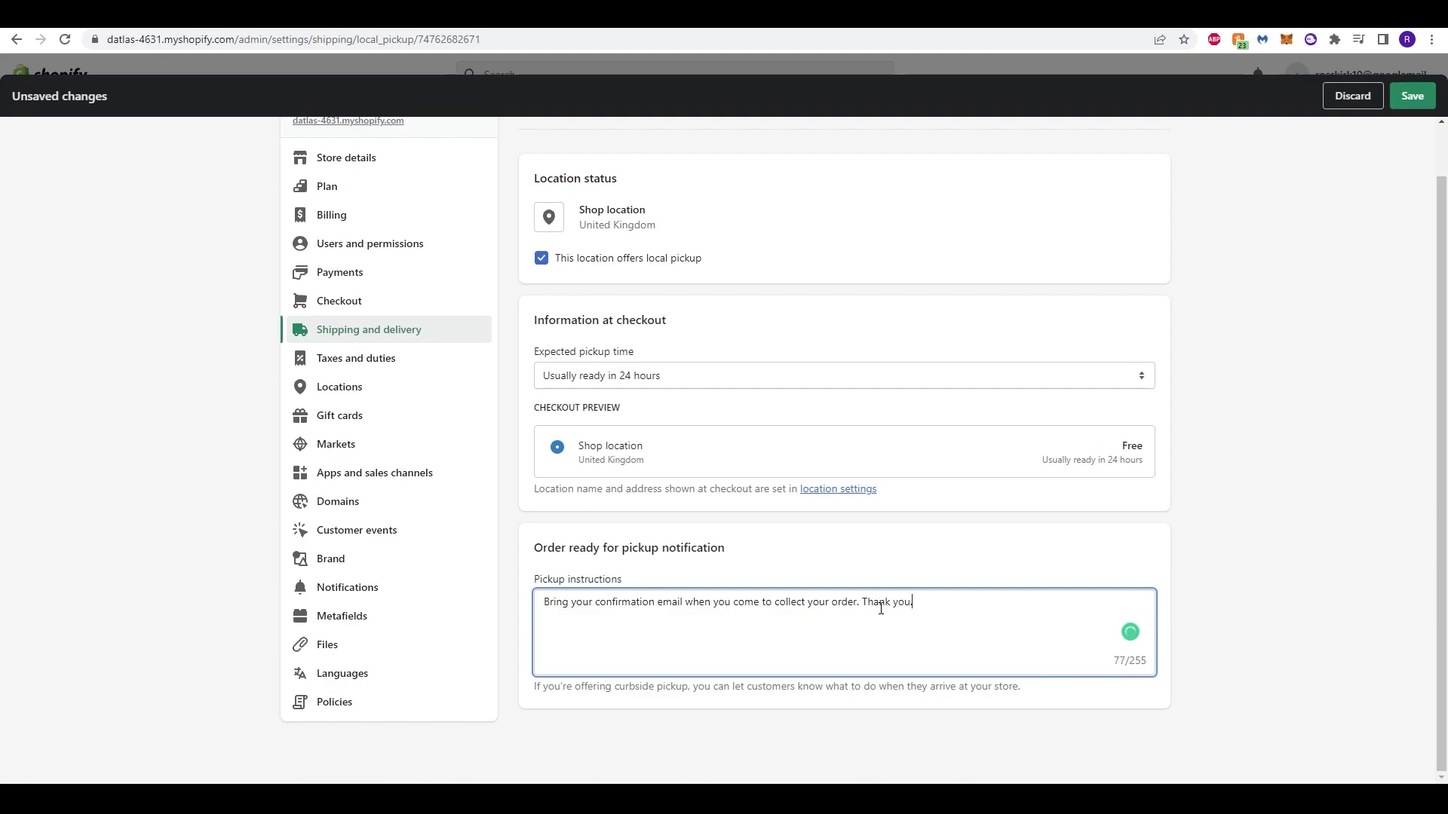
{"action": "scroll", "coordinate": [833, 520], "scroll_direction": "up", "scroll_amount": 1}
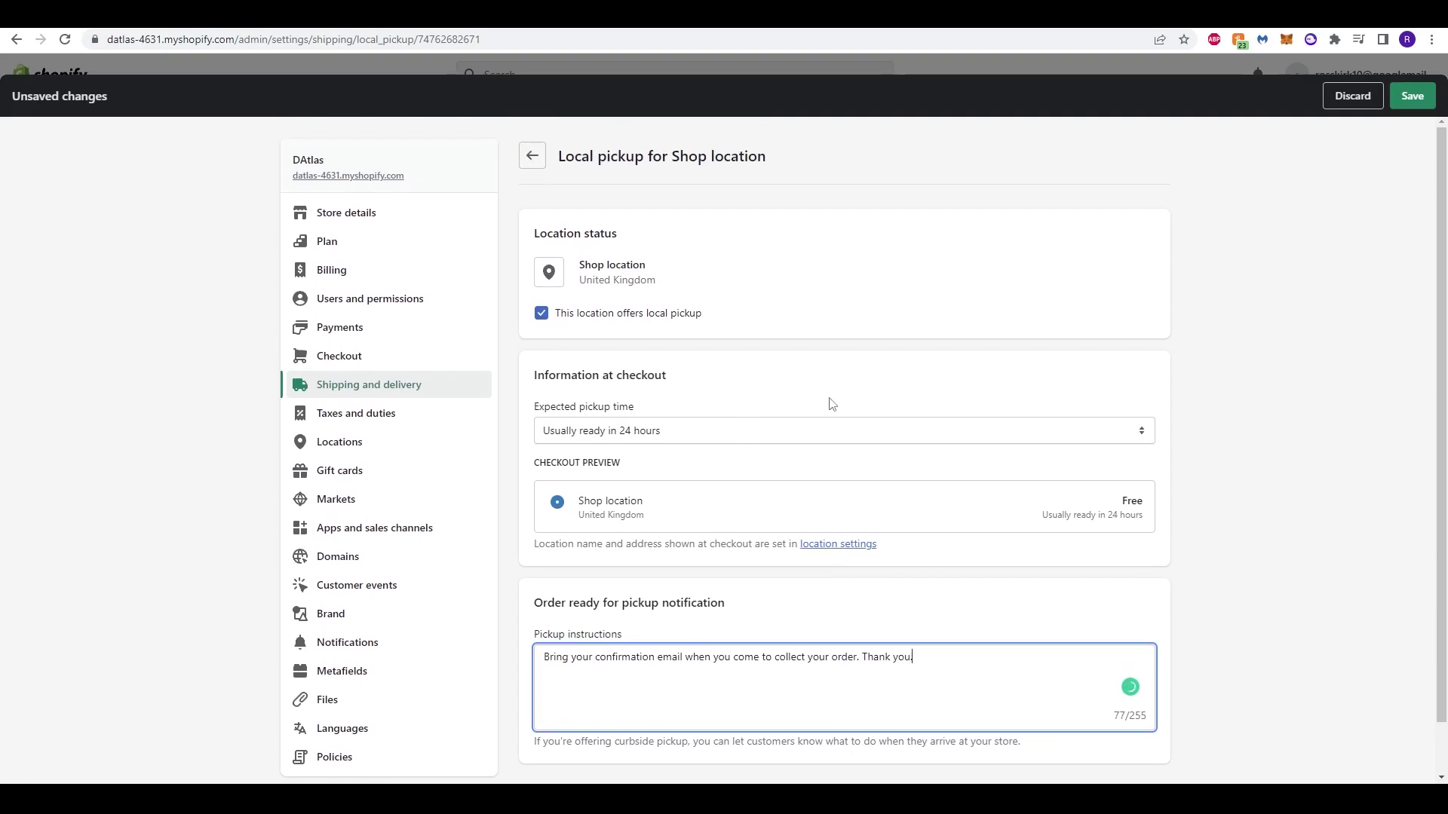
Save the local pickup settings, read the Saved packages sample-box note, and start a new package
{"action": "left_click", "coordinate": [1401, 106]}
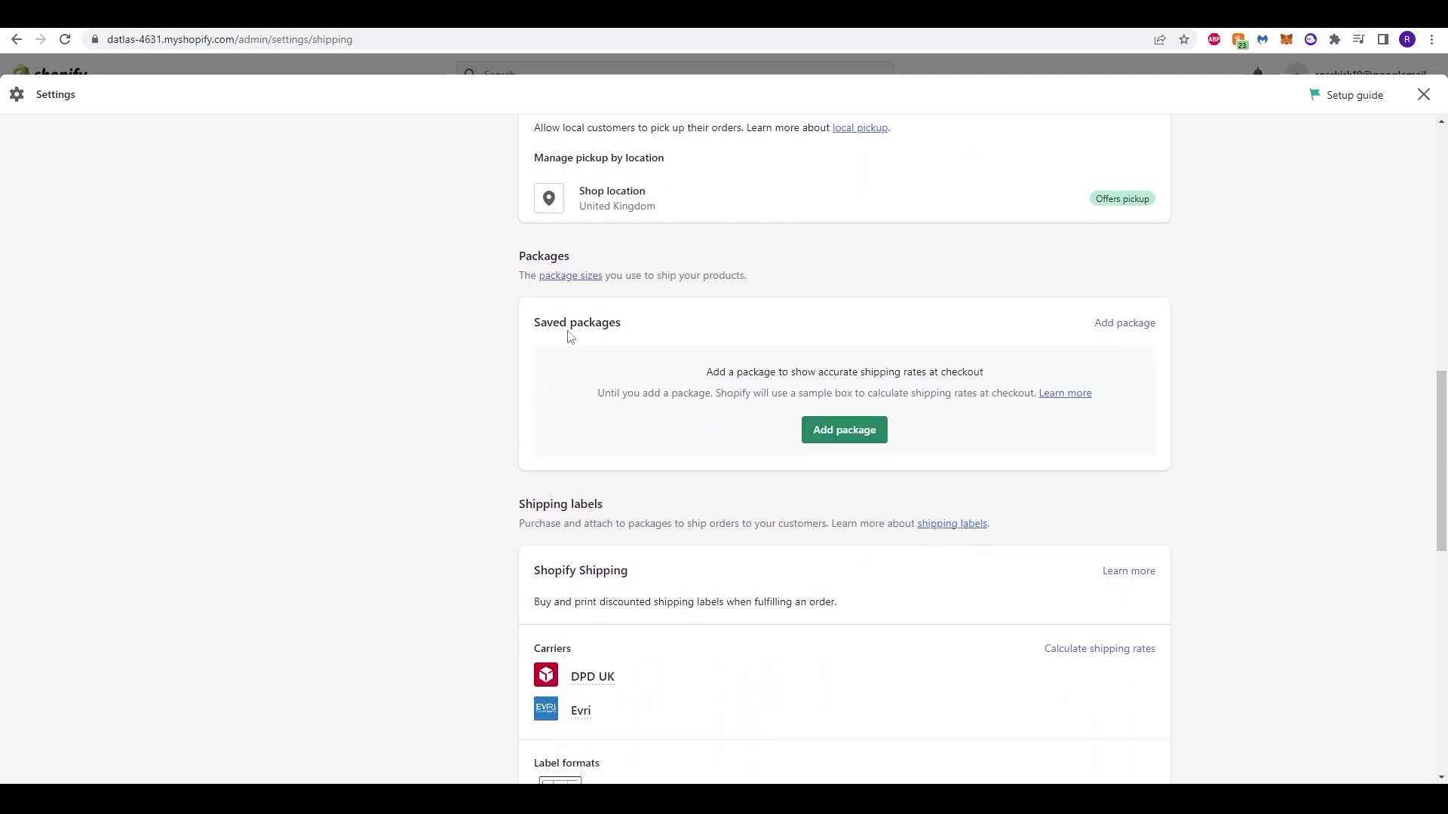
{"action": "scroll", "coordinate": [1057, 411], "scroll_direction": "up", "scroll_amount": 1}
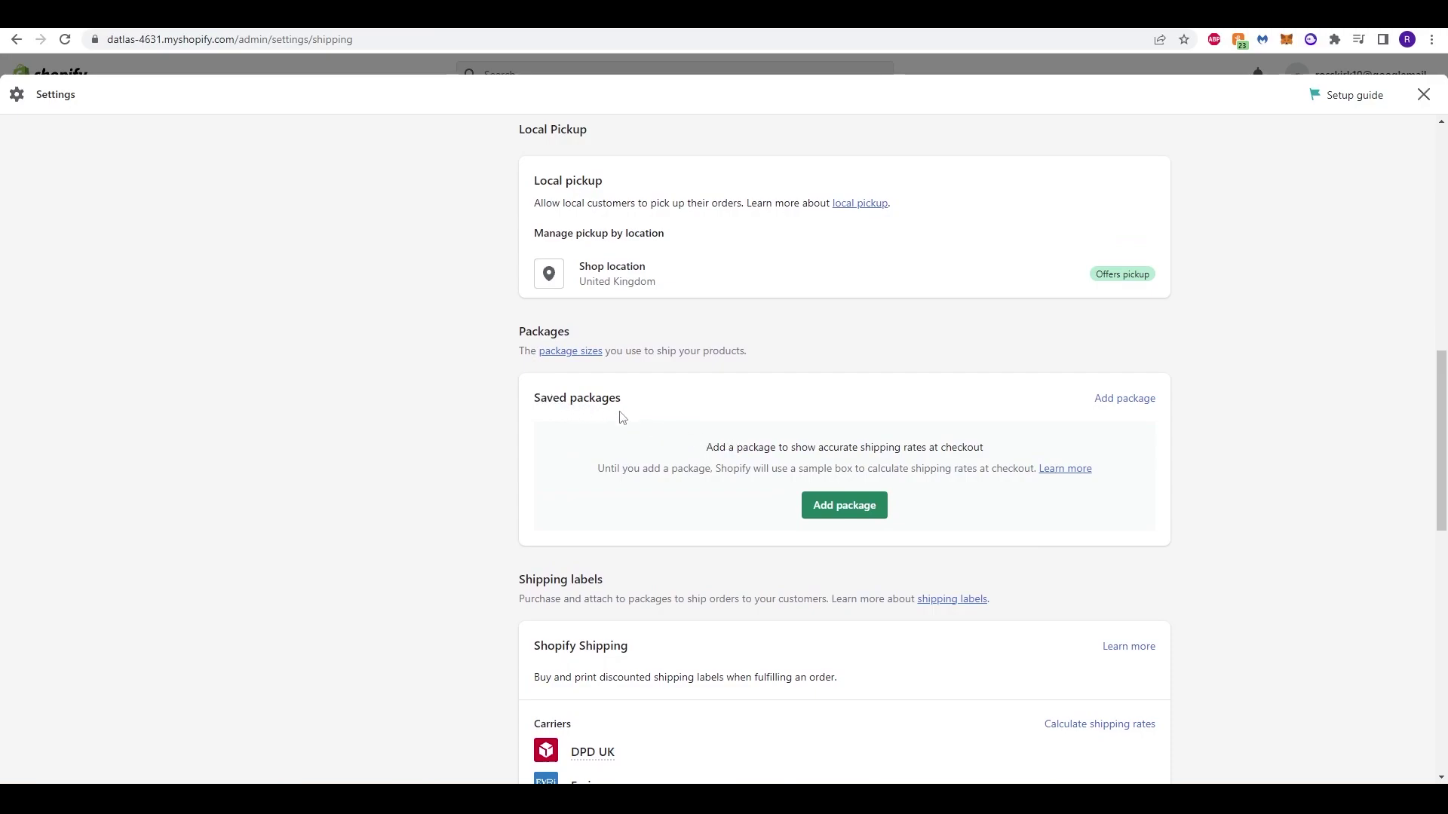
{"action": "left_click_drag", "start_coordinate": [541, 397], "coordinate": [625, 401]}
{"action": "left_click_drag", "start_coordinate": [691, 451], "coordinate": [855, 456]}
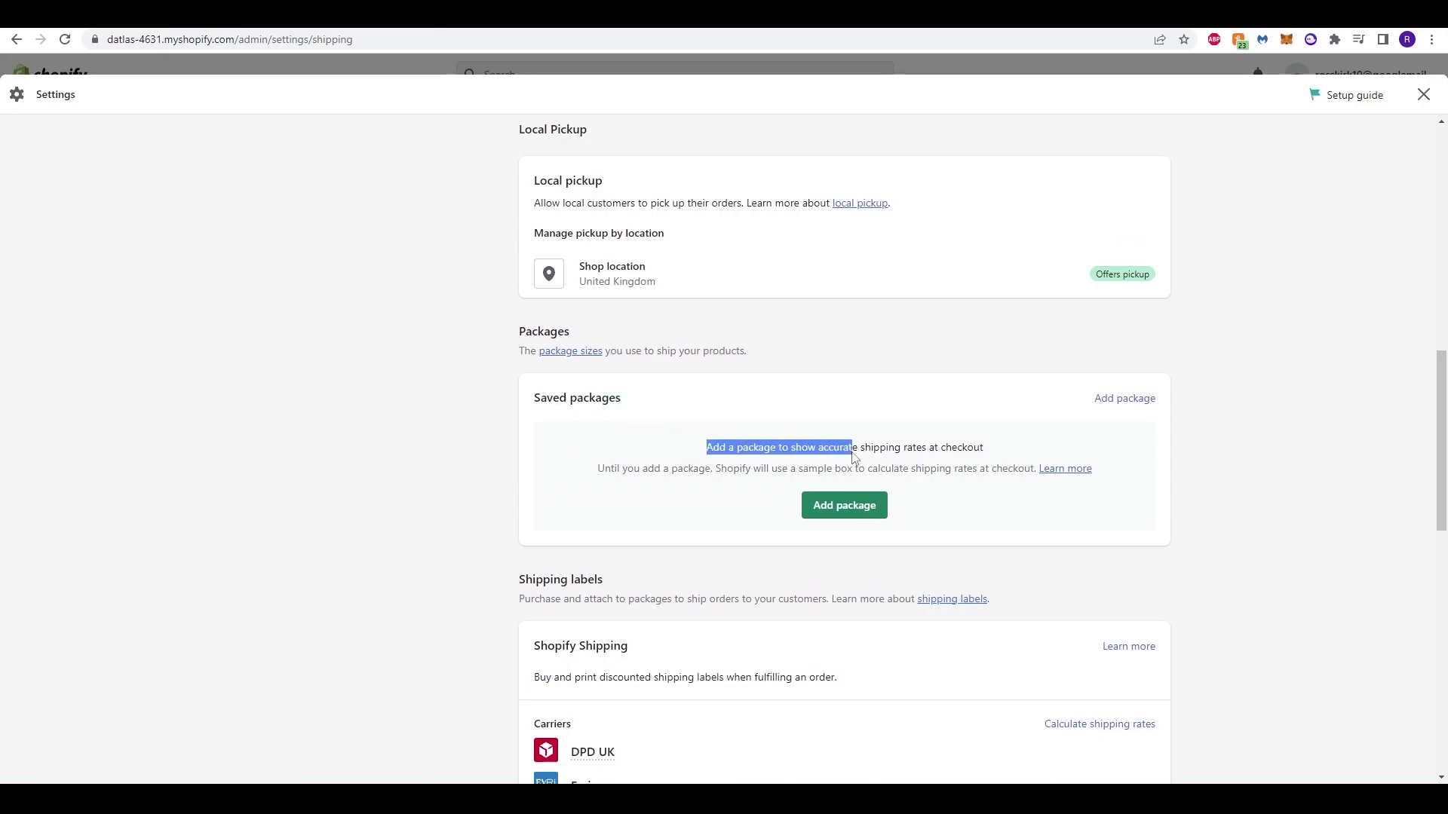
{"action": "left_click", "coordinate": [854, 457]}
{"action": "left_click_drag", "start_coordinate": [688, 475], "coordinate": [864, 469]}
{"action": "left_click", "coordinate": [613, 469]}
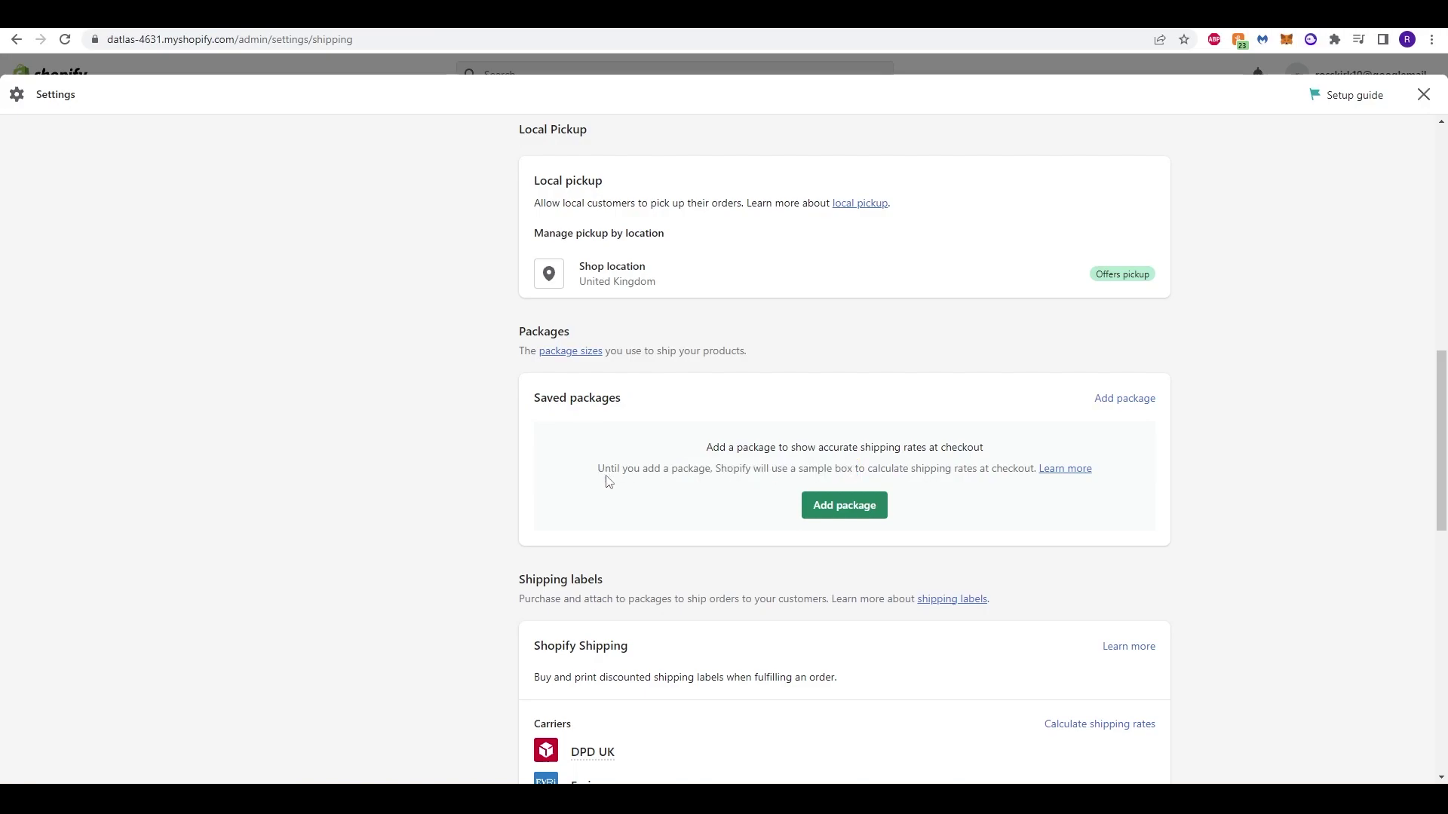
{"action": "left_click_drag", "start_coordinate": [608, 481], "coordinate": [975, 473]}
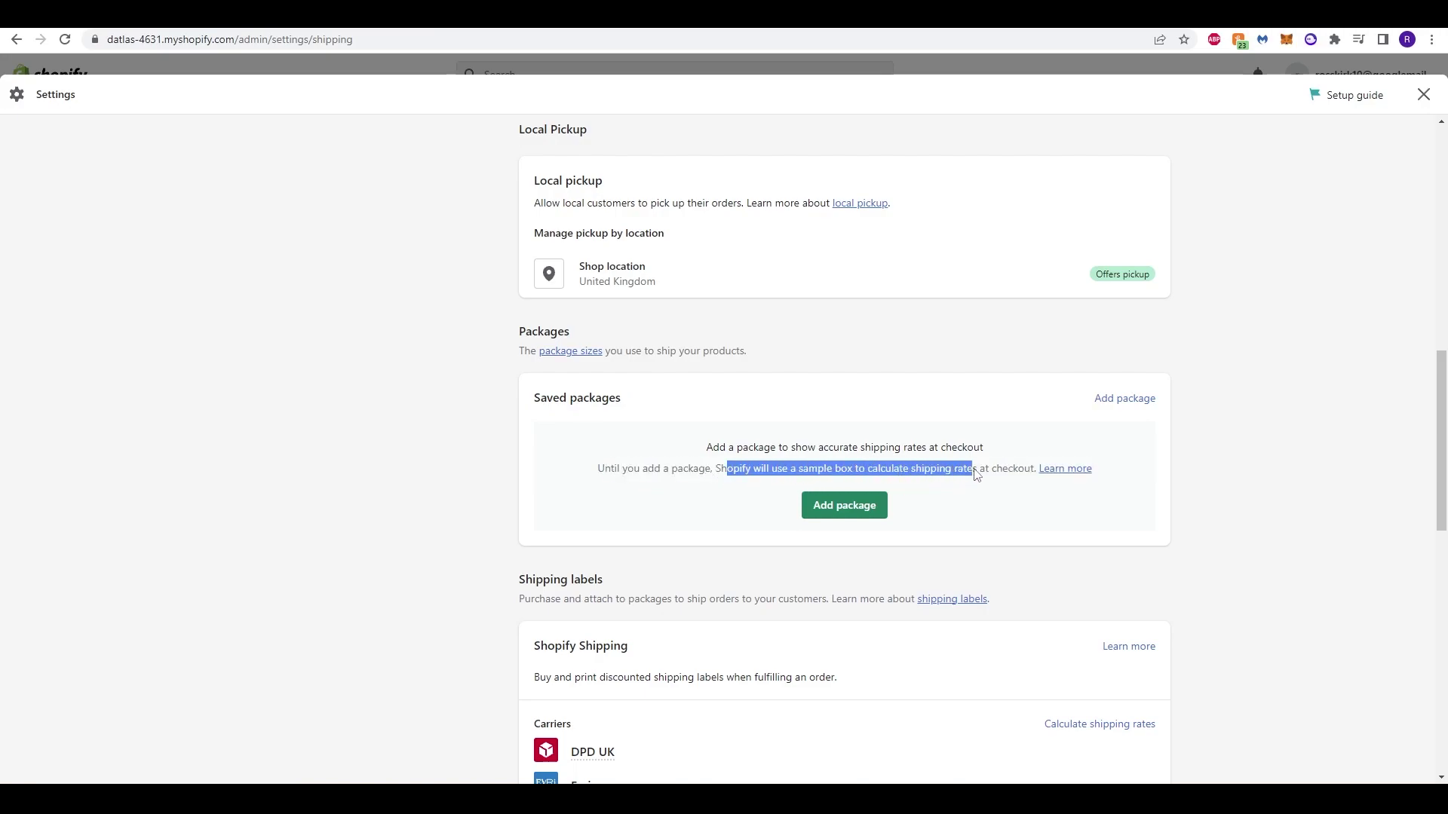
{"action": "left_click", "coordinate": [1020, 475]}
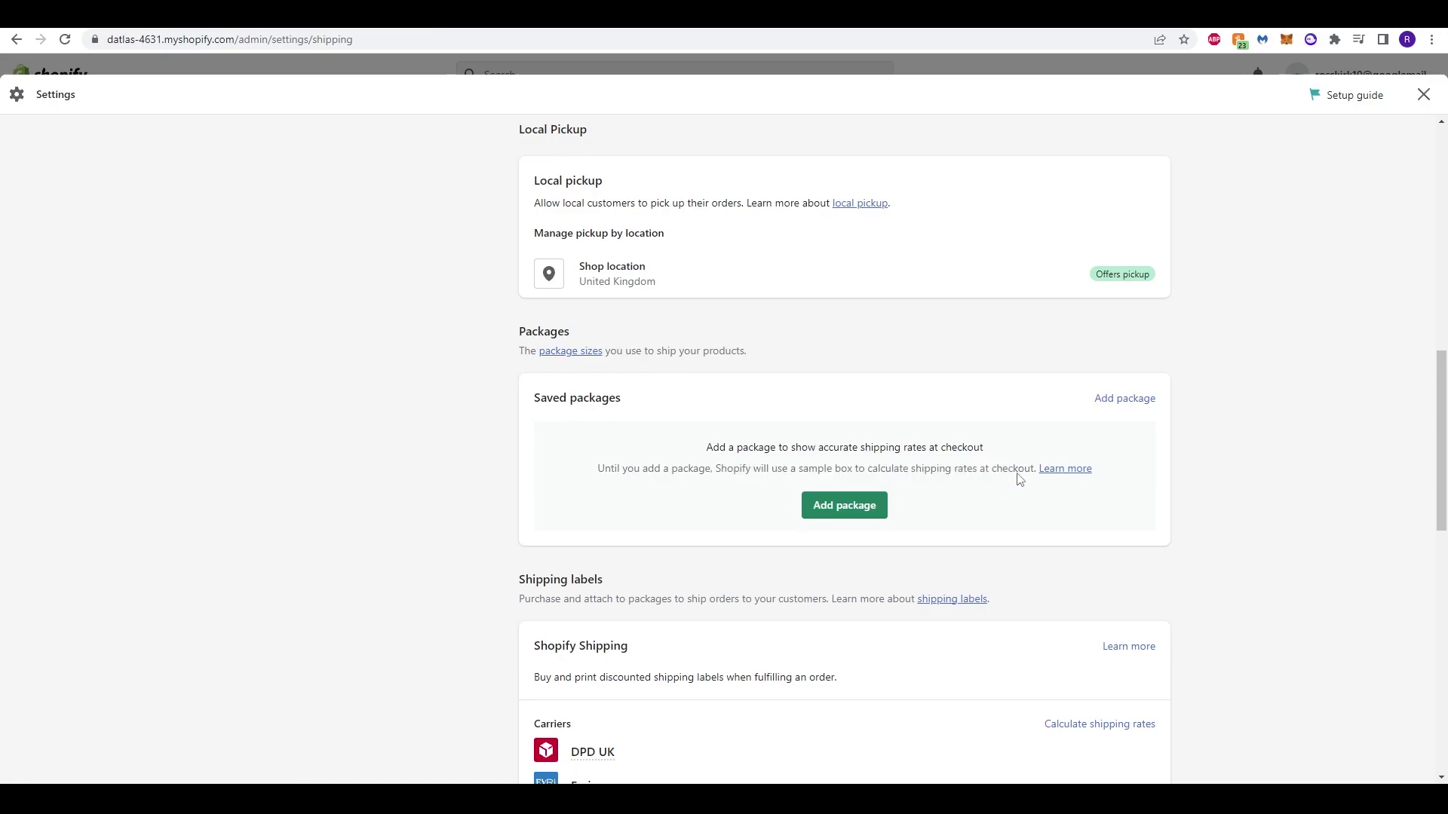
{"action": "left_click", "coordinate": [1124, 407]}
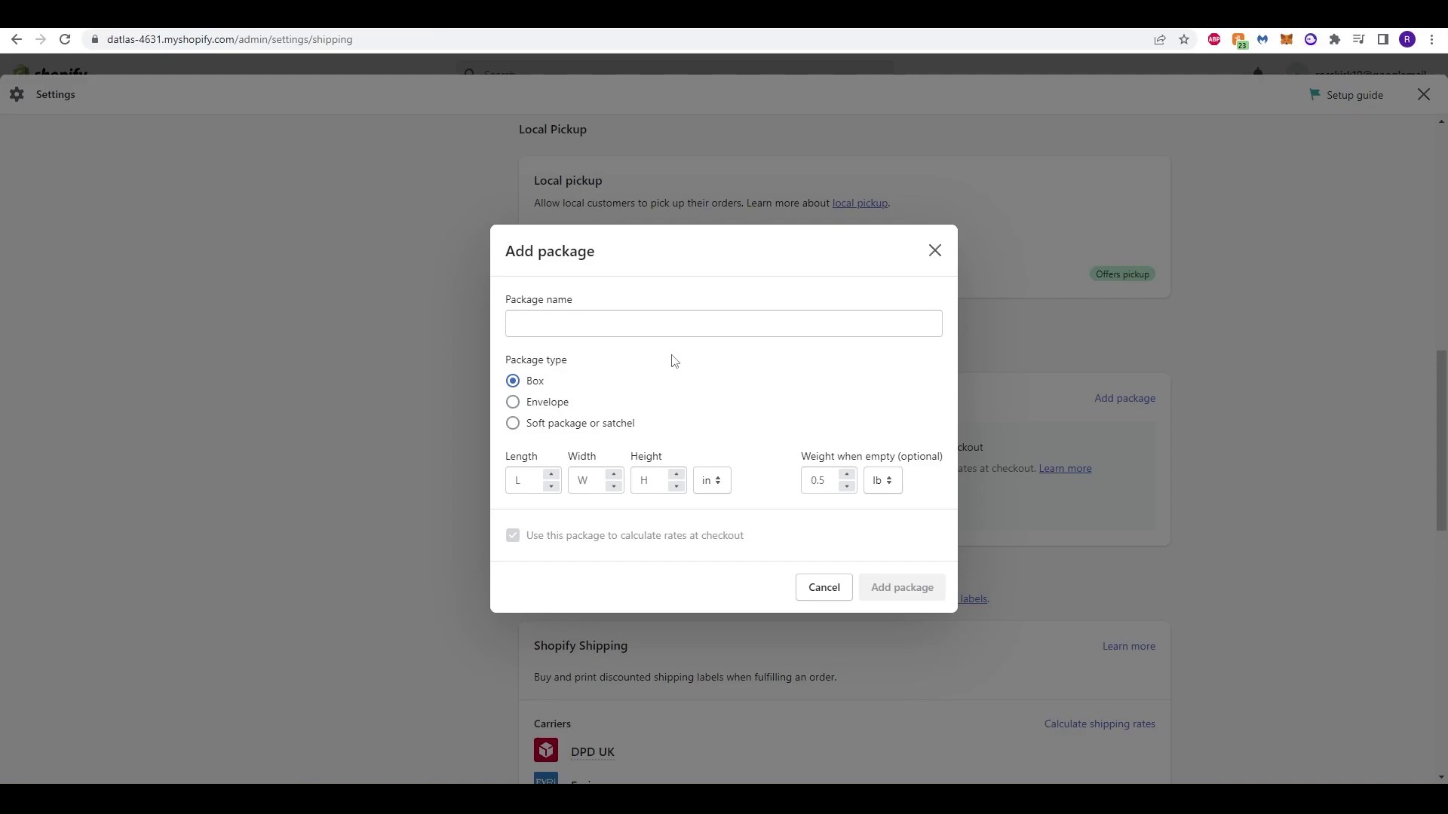
Compare the Envelope, Soft package and Box package types, leaving Box selected
{"action": "left_click_drag", "start_coordinate": [519, 369], "coordinate": [565, 363]}
{"action": "left_click", "coordinate": [540, 394]}
{"action": "left_click", "coordinate": [558, 403]}
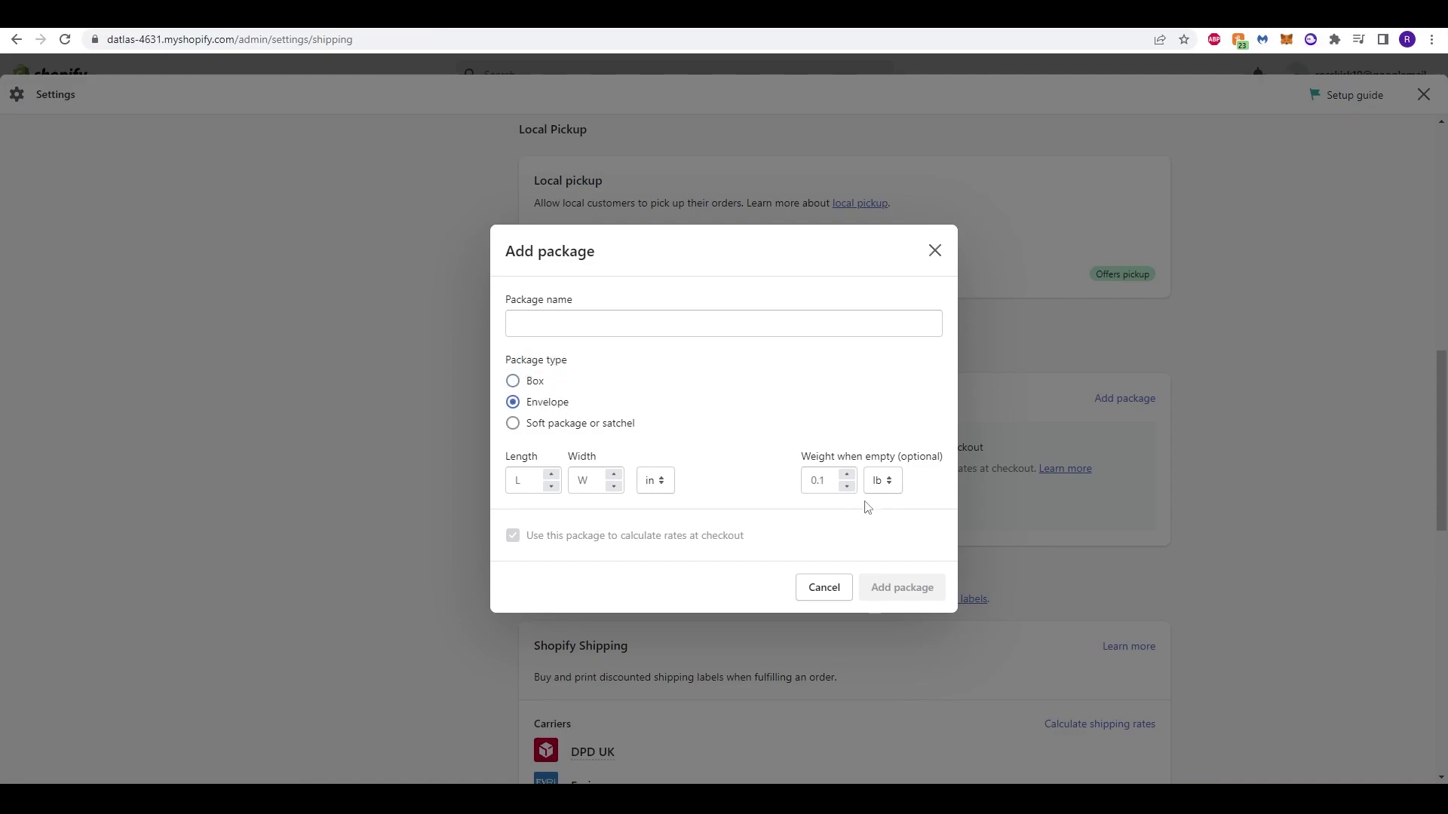
{"action": "left_click", "coordinate": [577, 427]}
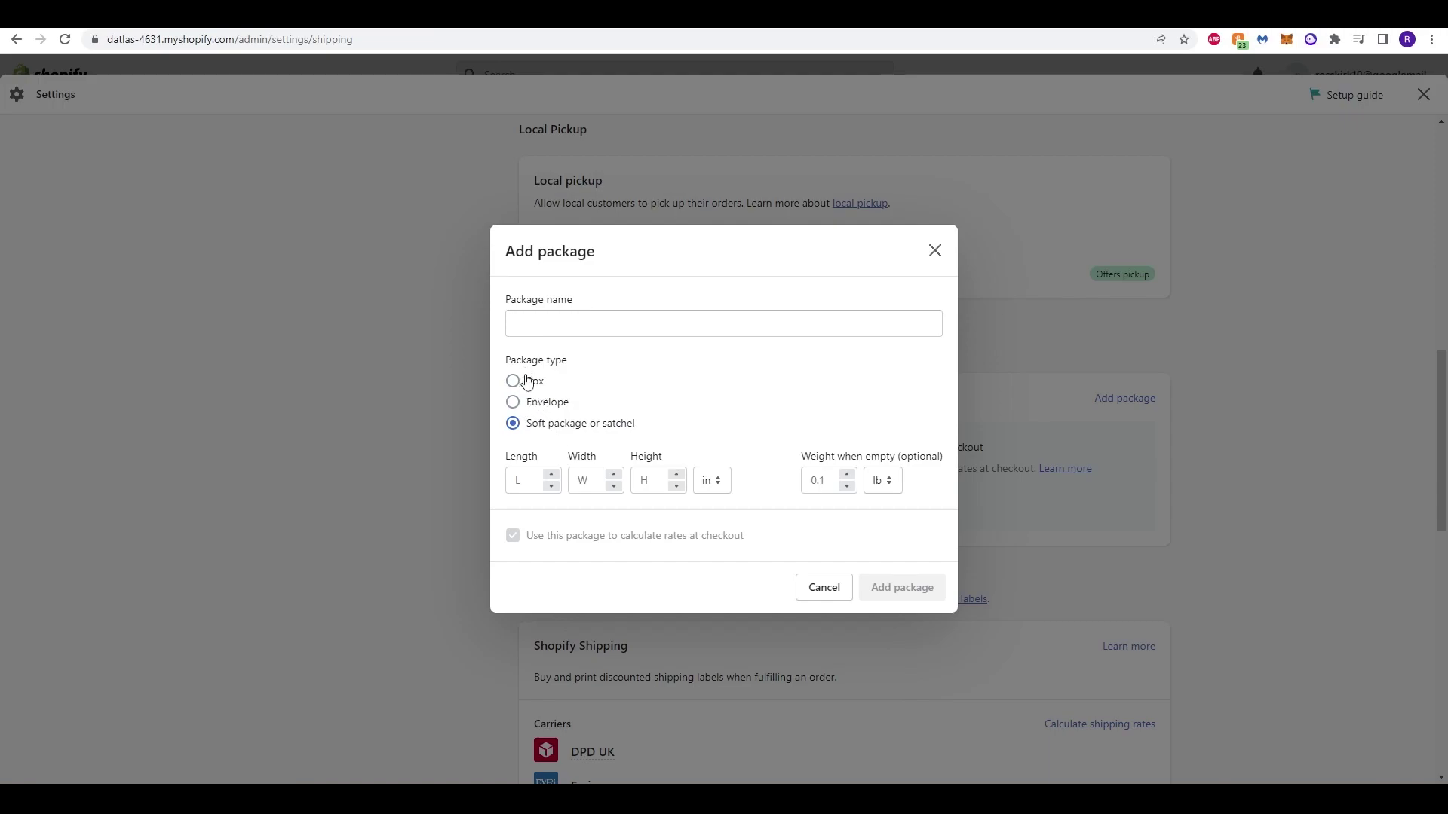
{"action": "left_click", "coordinate": [519, 381]}
{"action": "left_click", "coordinate": [528, 402]}
{"action": "left_click", "coordinate": [534, 425]}
{"action": "left_click", "coordinate": [536, 383]}
Name the package DAtlas and set its dimensions to 20 × 20 × 6 in
{"action": "left_click", "coordinate": [556, 317]}
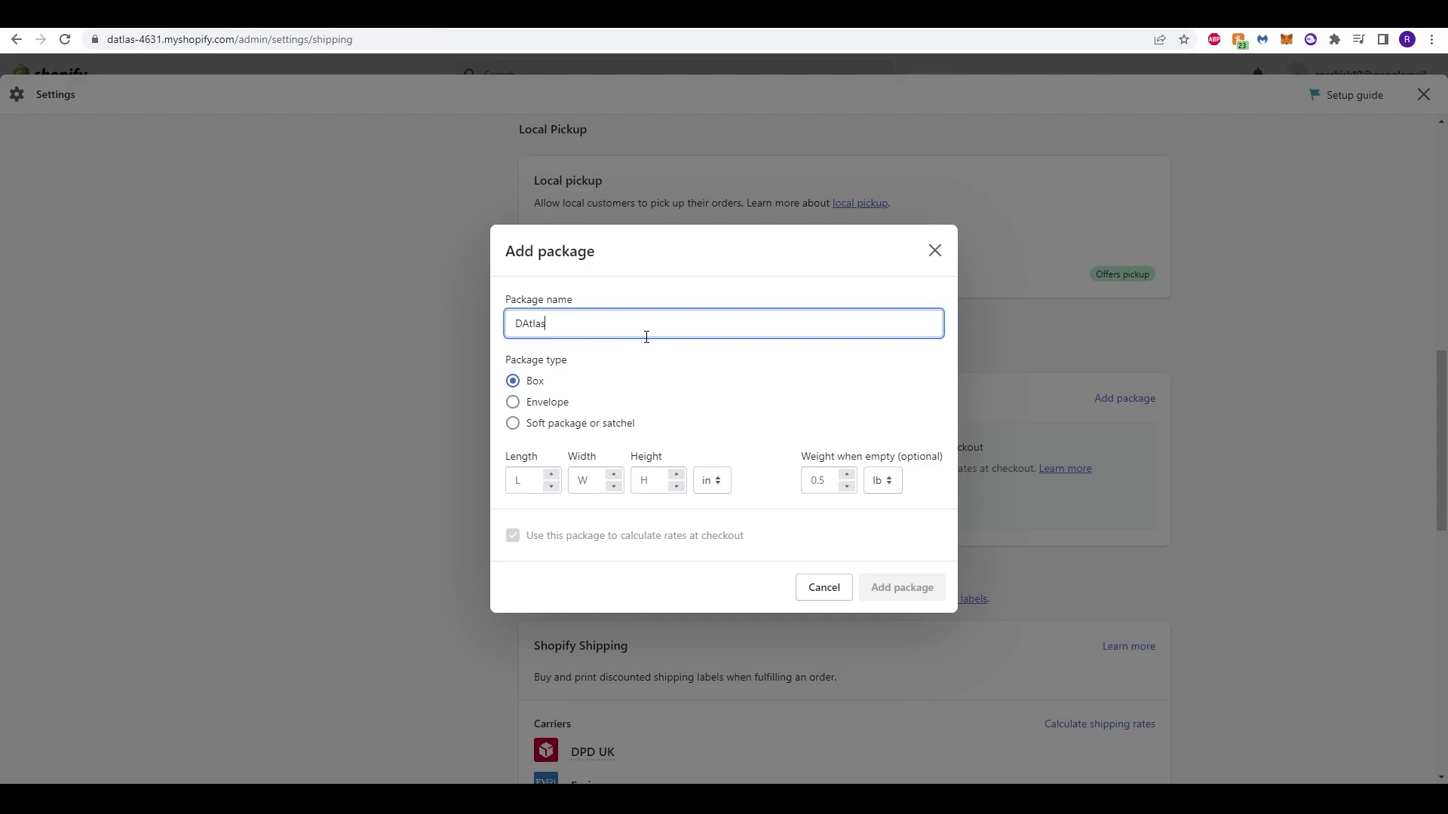
{"action": "left_click", "coordinate": [528, 480]}
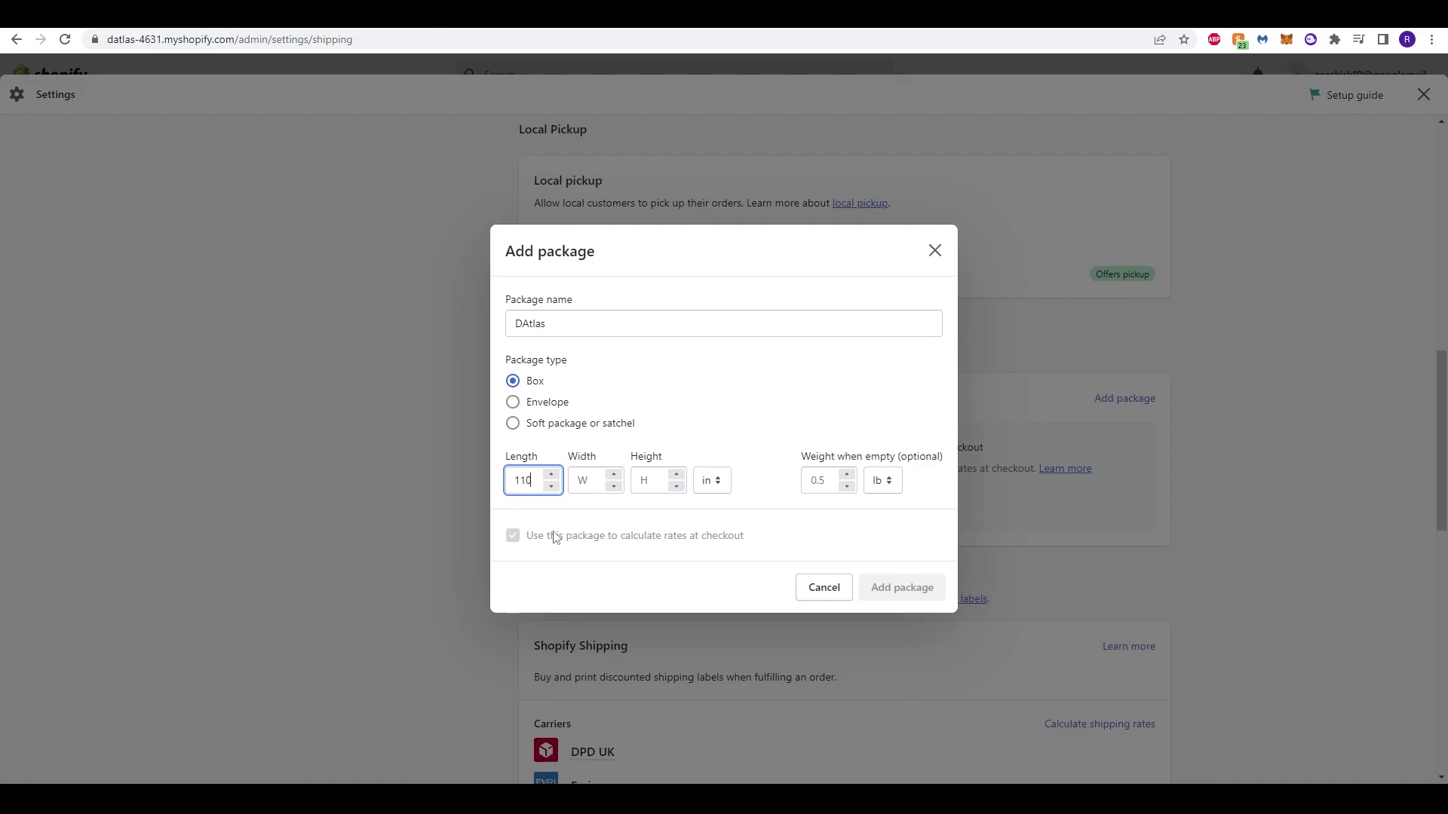
{"action": "key", "text": "Tab"}
{"action": "type", "text": "11"}
{"action": "key", "text": "Tab"}
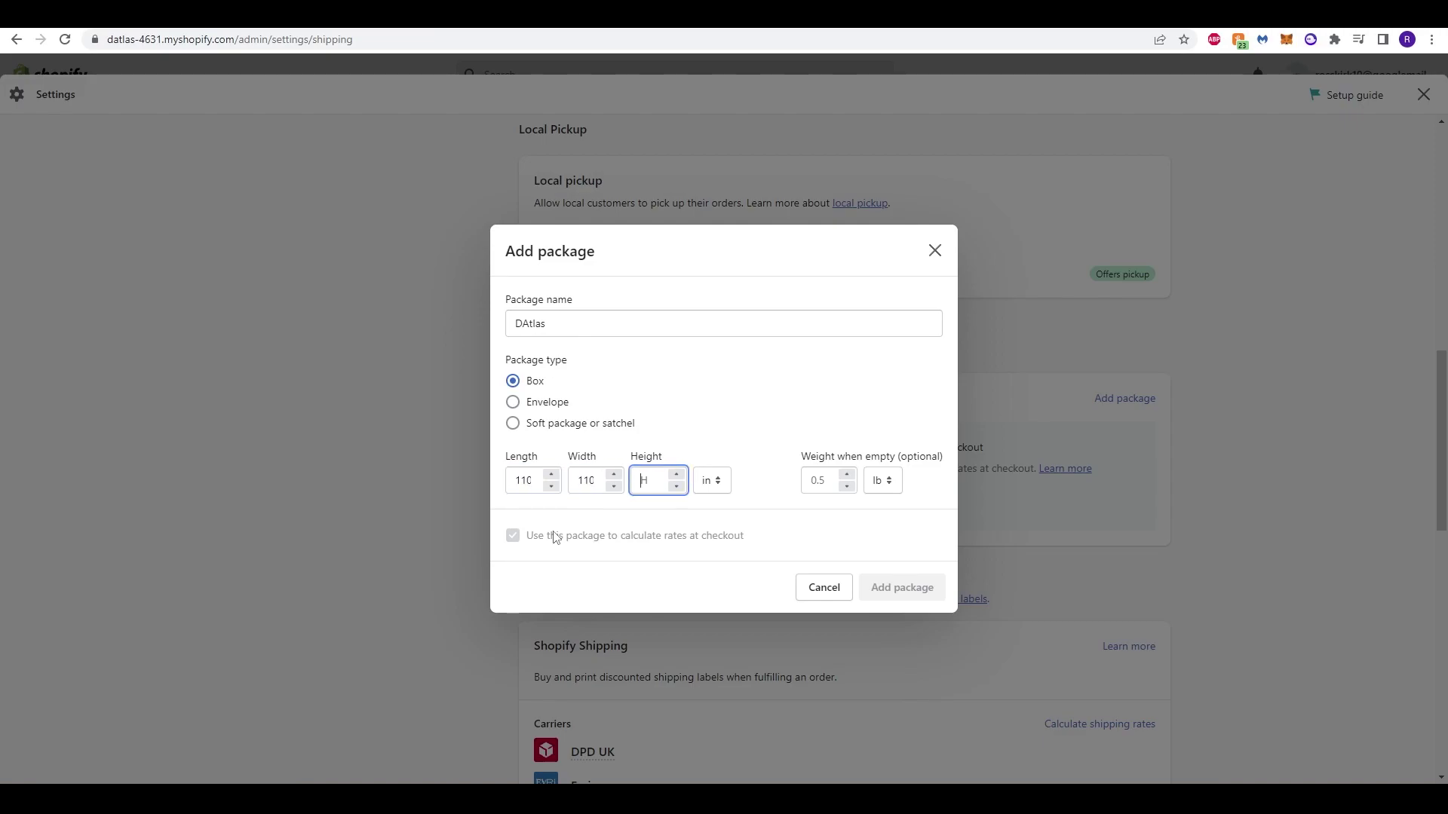
{"action": "type", "text": "6"}
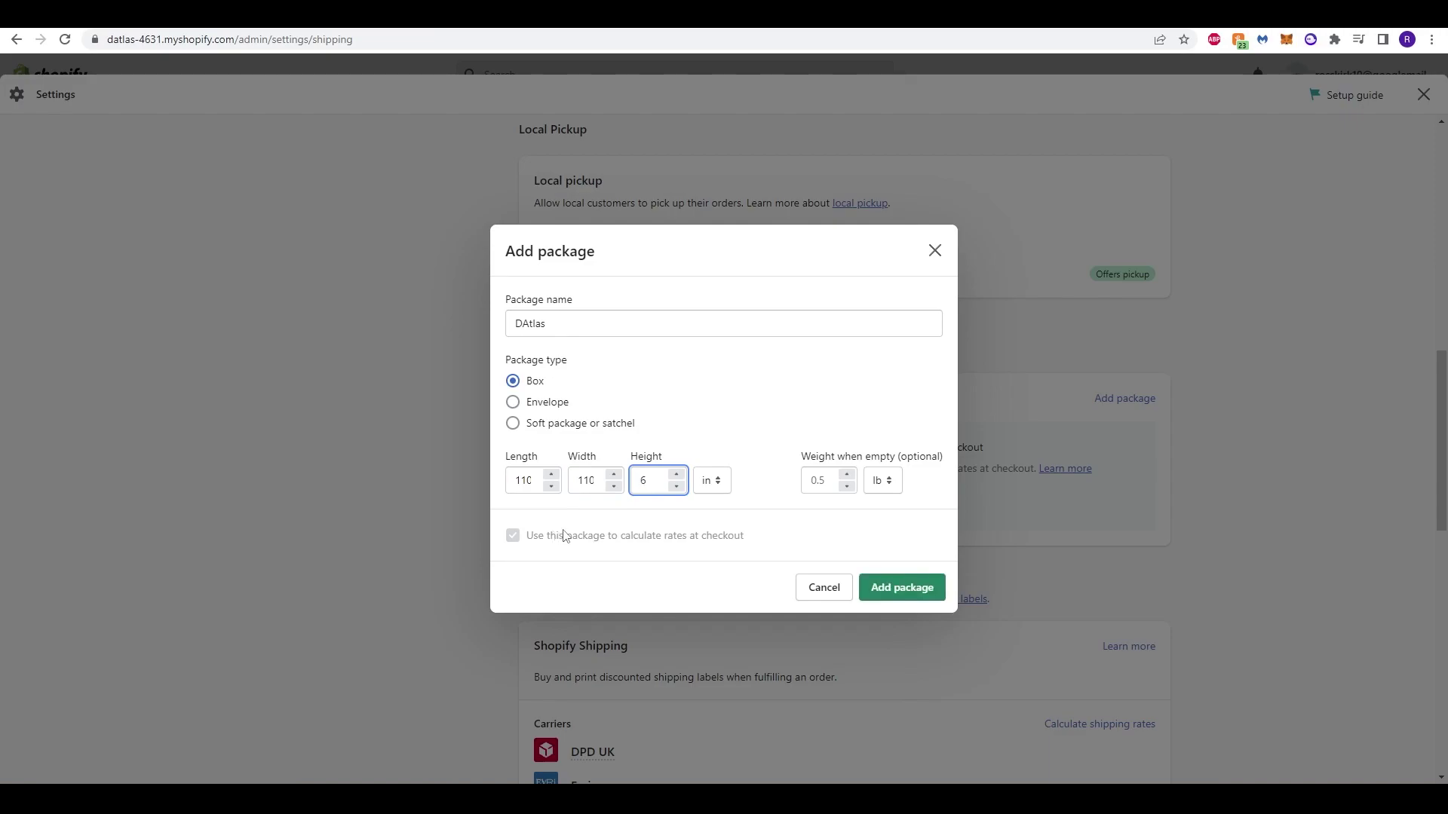
{"action": "key", "text": "shift+Tab"}
{"action": "key", "text": "shift+Tab"}
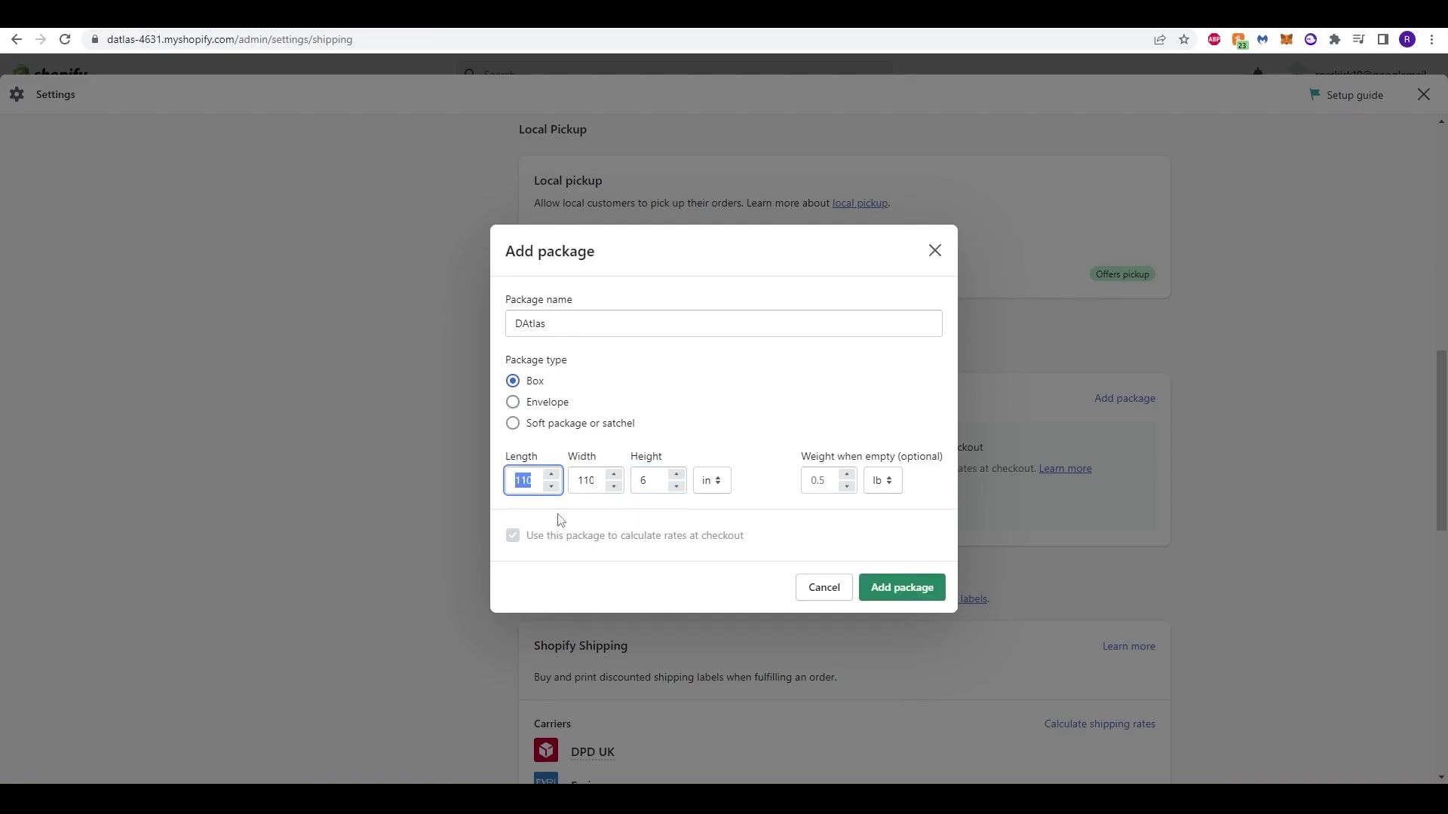
{"action": "type", "text": "20"}
{"action": "key", "text": "Tab"}
{"action": "type", "text": "20"}
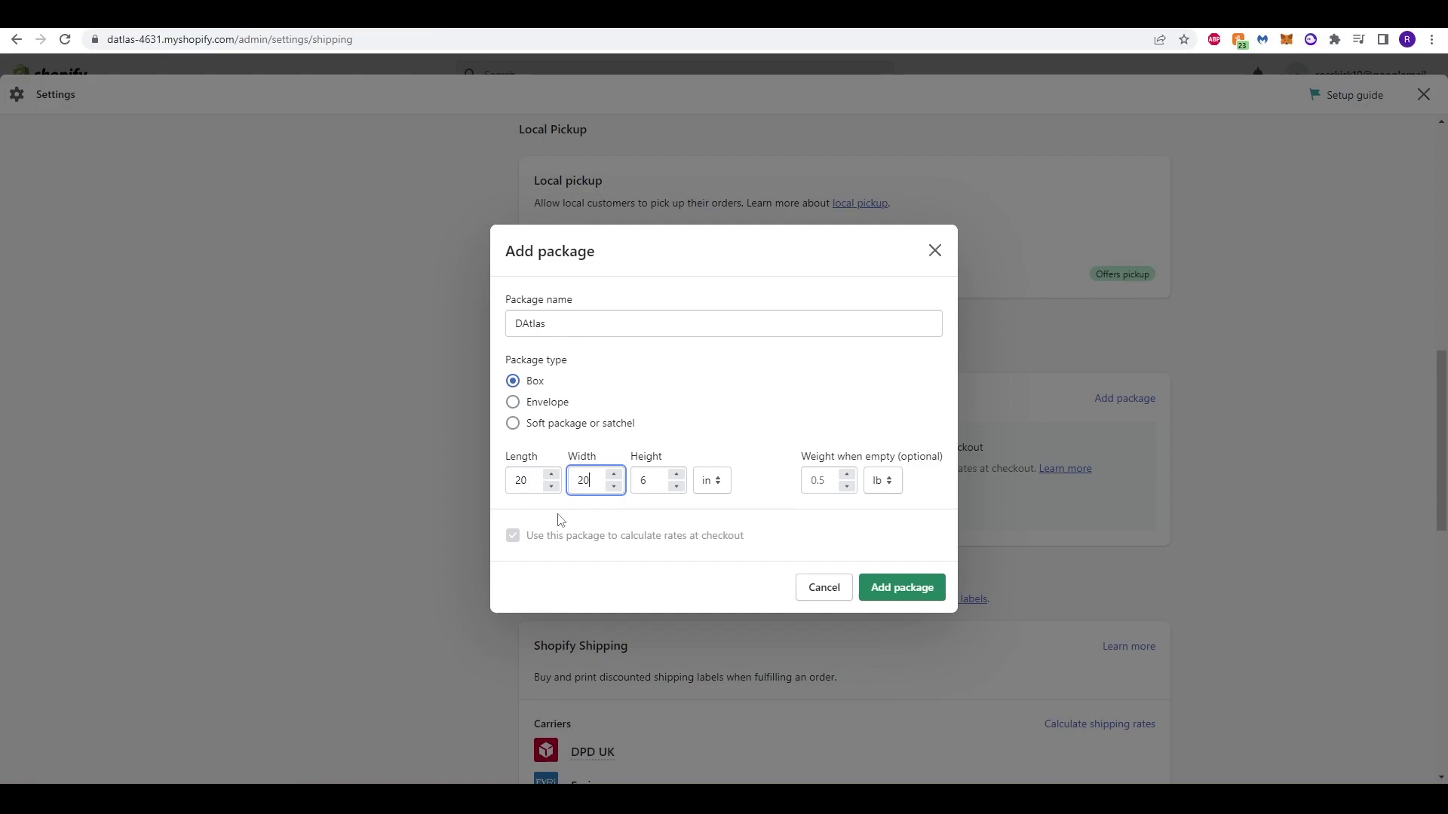
{"action": "key", "text": "Tab"}
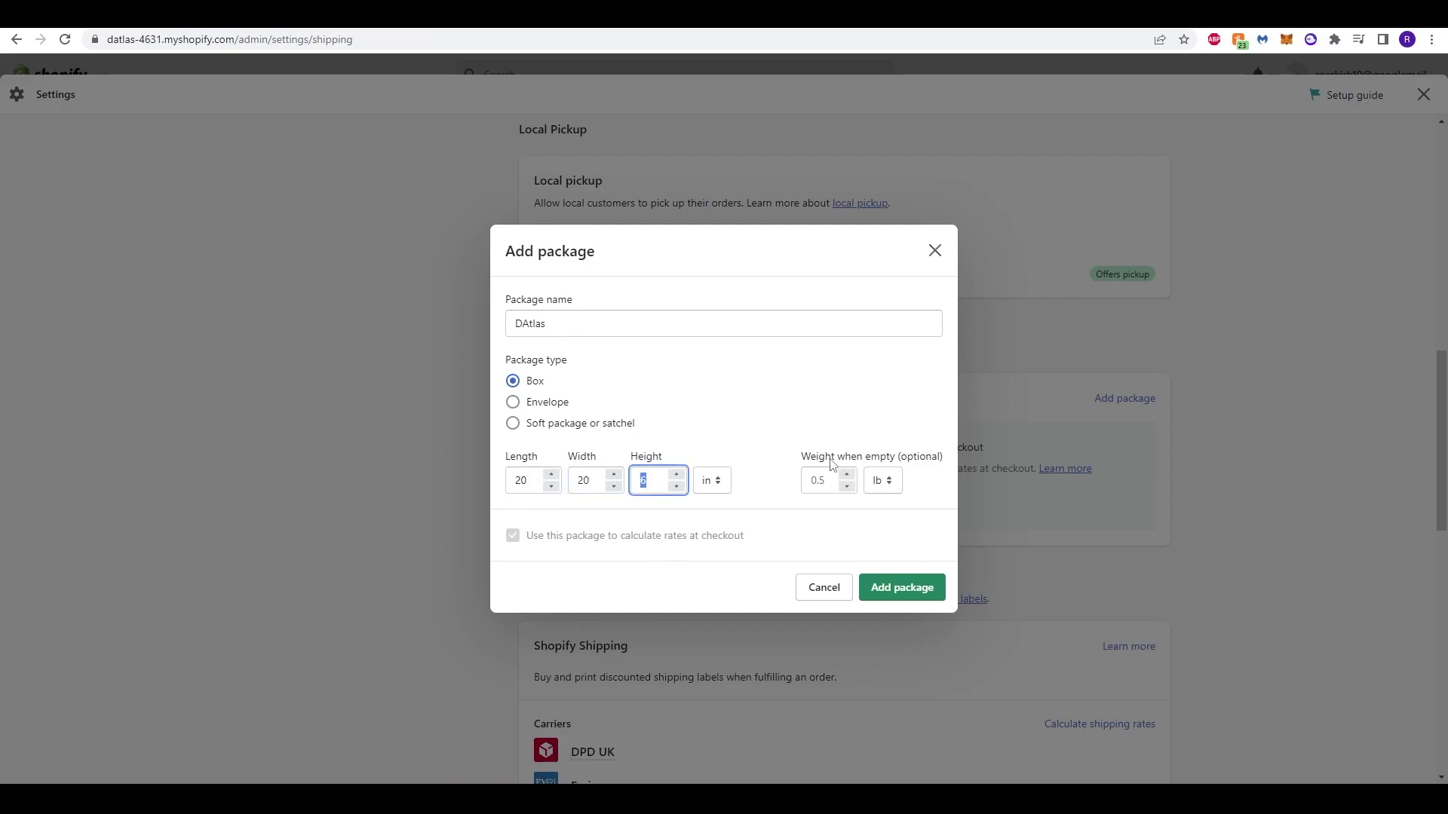
Check the empty weight, settle on the Box type, and save the DAtlas package
{"action": "left_click", "coordinate": [840, 494]}
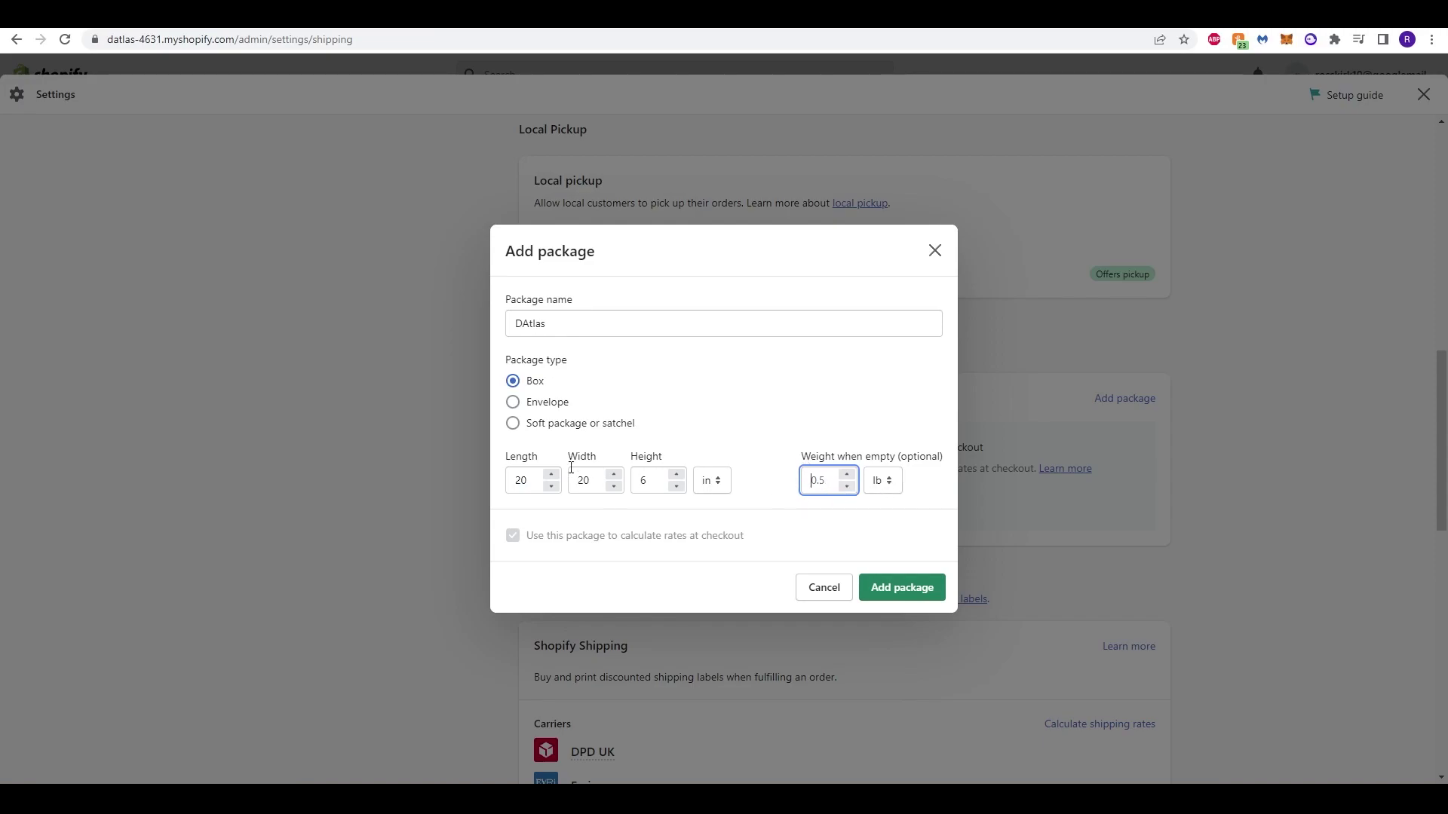
{"action": "left_click", "coordinate": [546, 403]}
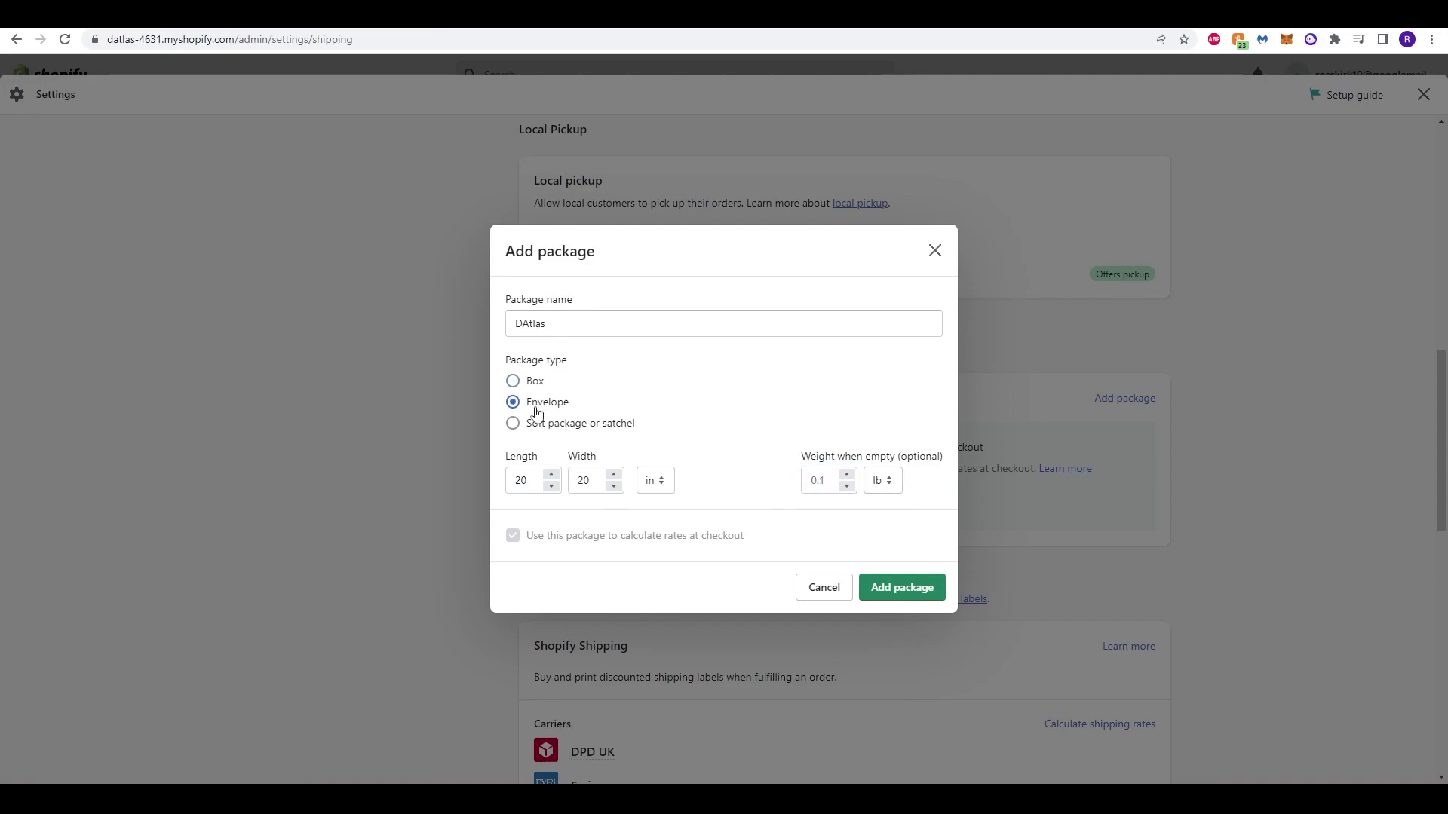
{"action": "left_click", "coordinate": [543, 426]}
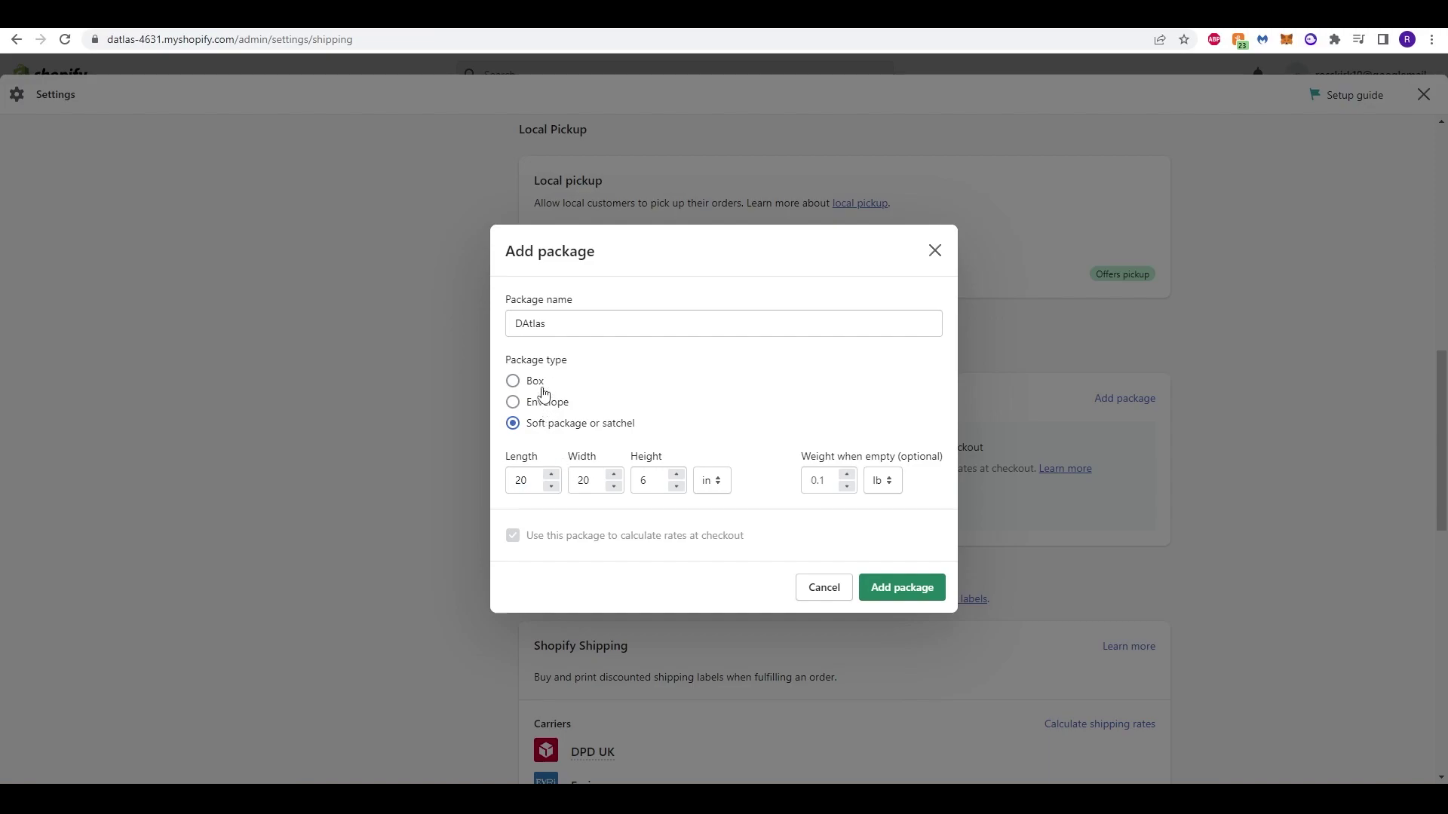
{"action": "left_click", "coordinate": [537, 382]}
{"action": "left_click", "coordinate": [531, 402]}
{"action": "left_click", "coordinate": [547, 424]}
{"action": "left_click", "coordinate": [538, 383]}
{"action": "left_click", "coordinate": [900, 595]}
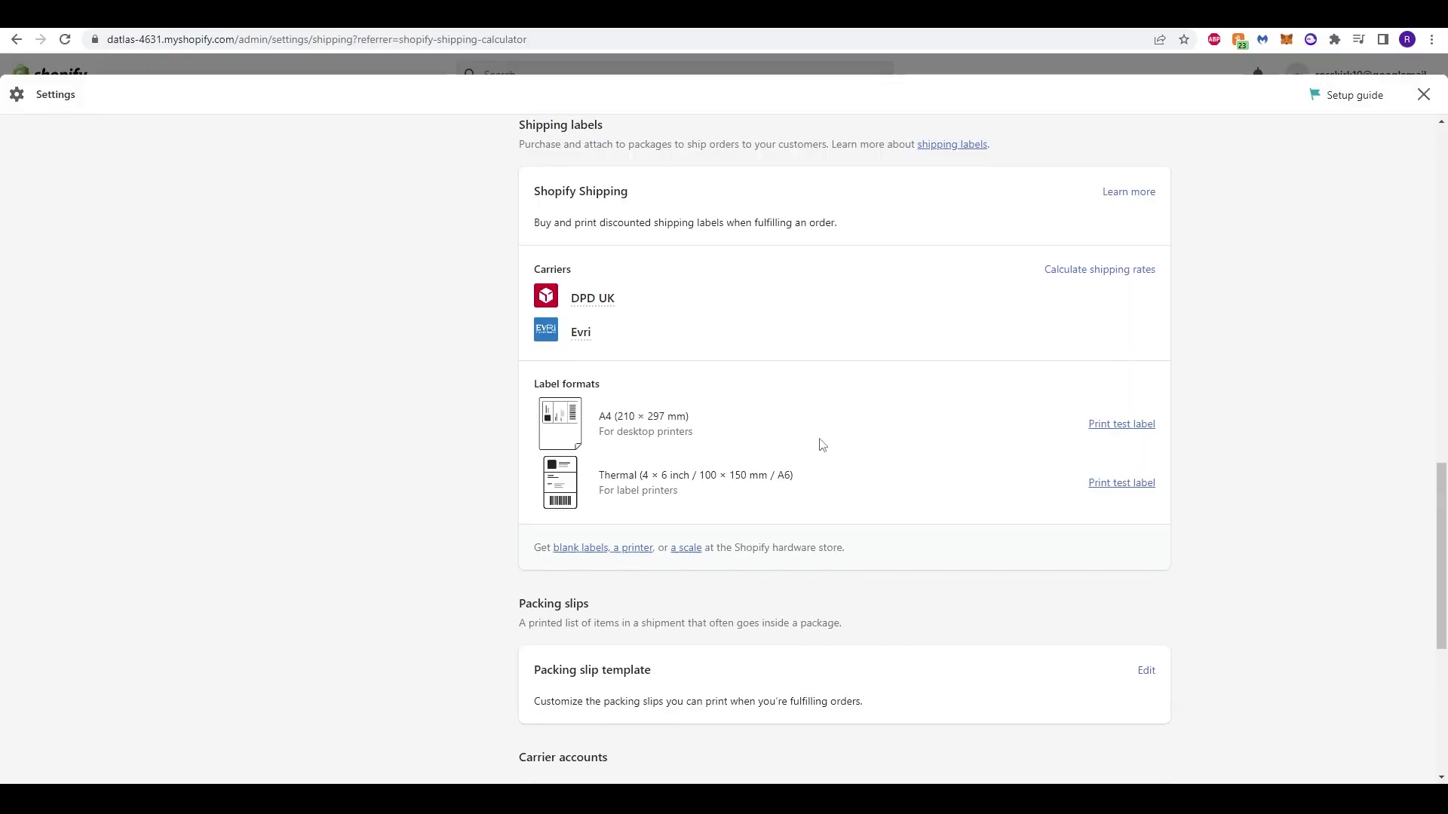
{"action": "triple_click", "coordinate": [550, 198]}
{"action": "left_click", "coordinate": [486, 317]}
{"action": "scroll", "coordinate": [388, 388], "scroll_direction": "down", "scroll_amount": 1}
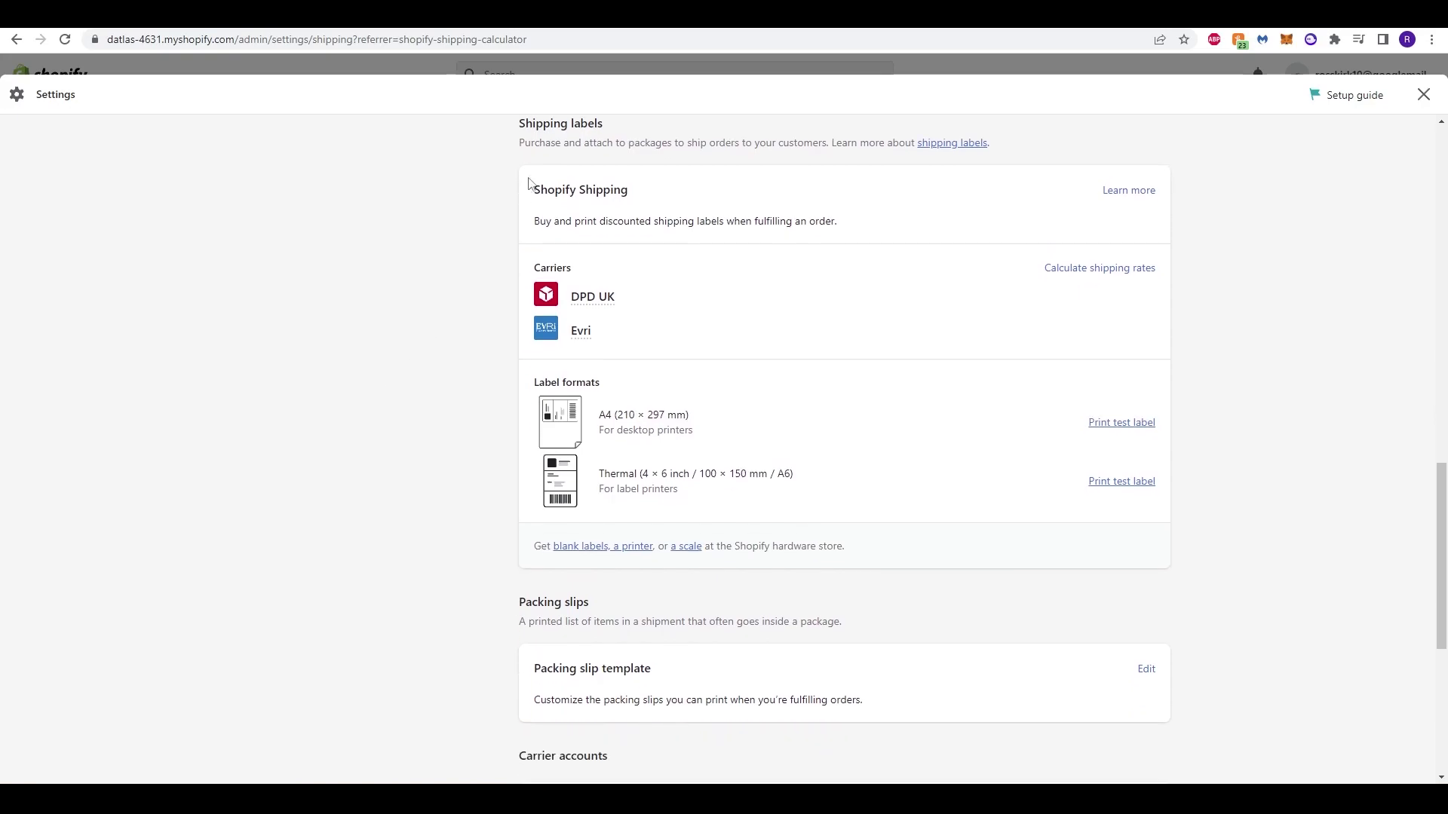
{"action": "left_click_drag", "start_coordinate": [545, 143], "coordinate": [689, 142]}
{"action": "left_click", "coordinate": [646, 143]}
{"action": "left_click_drag", "start_coordinate": [592, 143], "coordinate": [781, 151]}
{"action": "left_click", "coordinate": [652, 154]}
{"action": "left_click", "coordinate": [781, 151]}
{"action": "scroll", "coordinate": [912, 366], "scroll_direction": "up", "scroll_amount": 1}
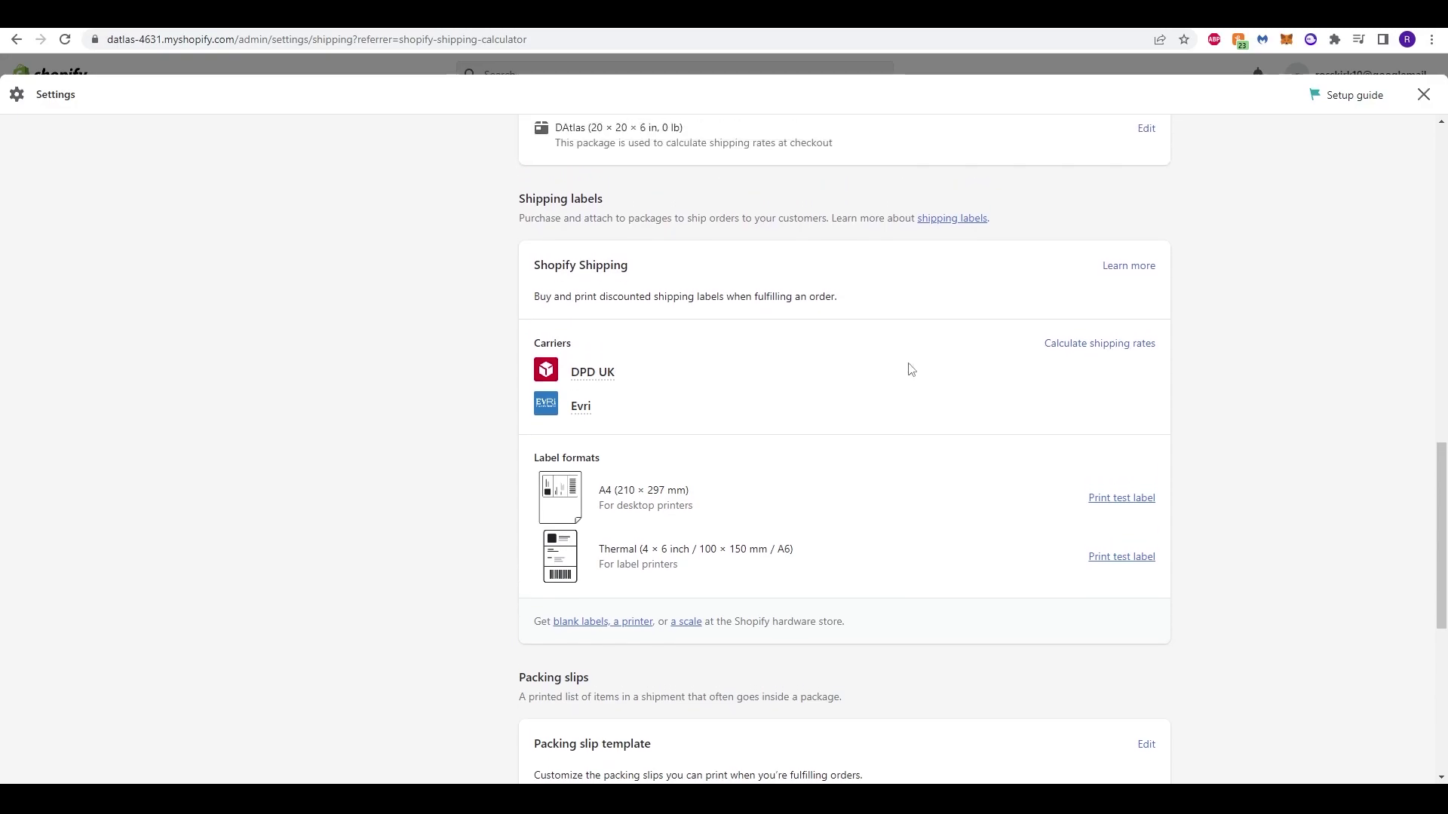
{"action": "scroll", "coordinate": [905, 399], "scroll_direction": "down", "scroll_amount": 2}
{"action": "scroll", "coordinate": [905, 408], "scroll_direction": "down", "scroll_amount": 3}
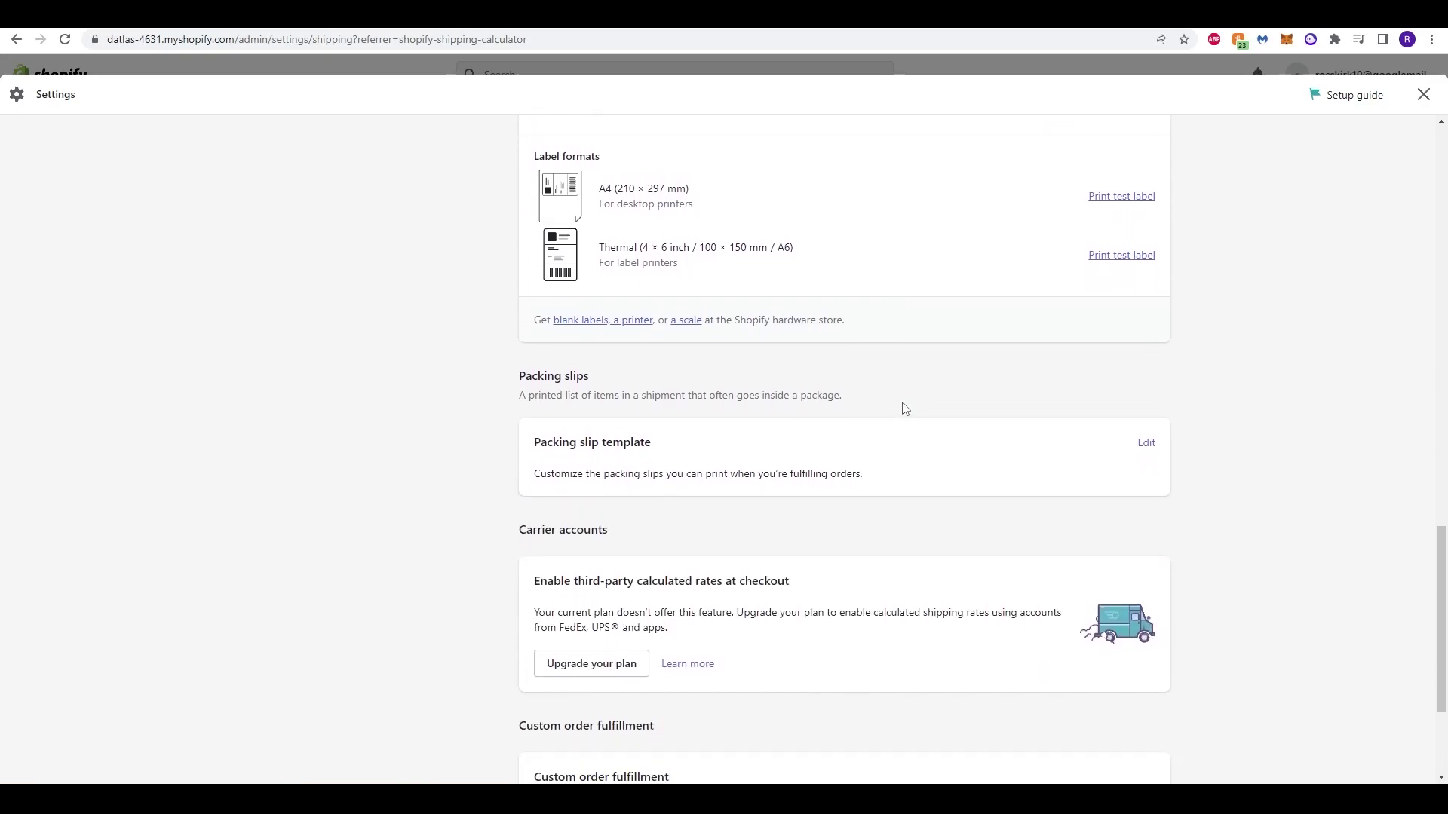
{"action": "scroll", "coordinate": [437, 378], "scroll_direction": "down", "scroll_amount": 1}
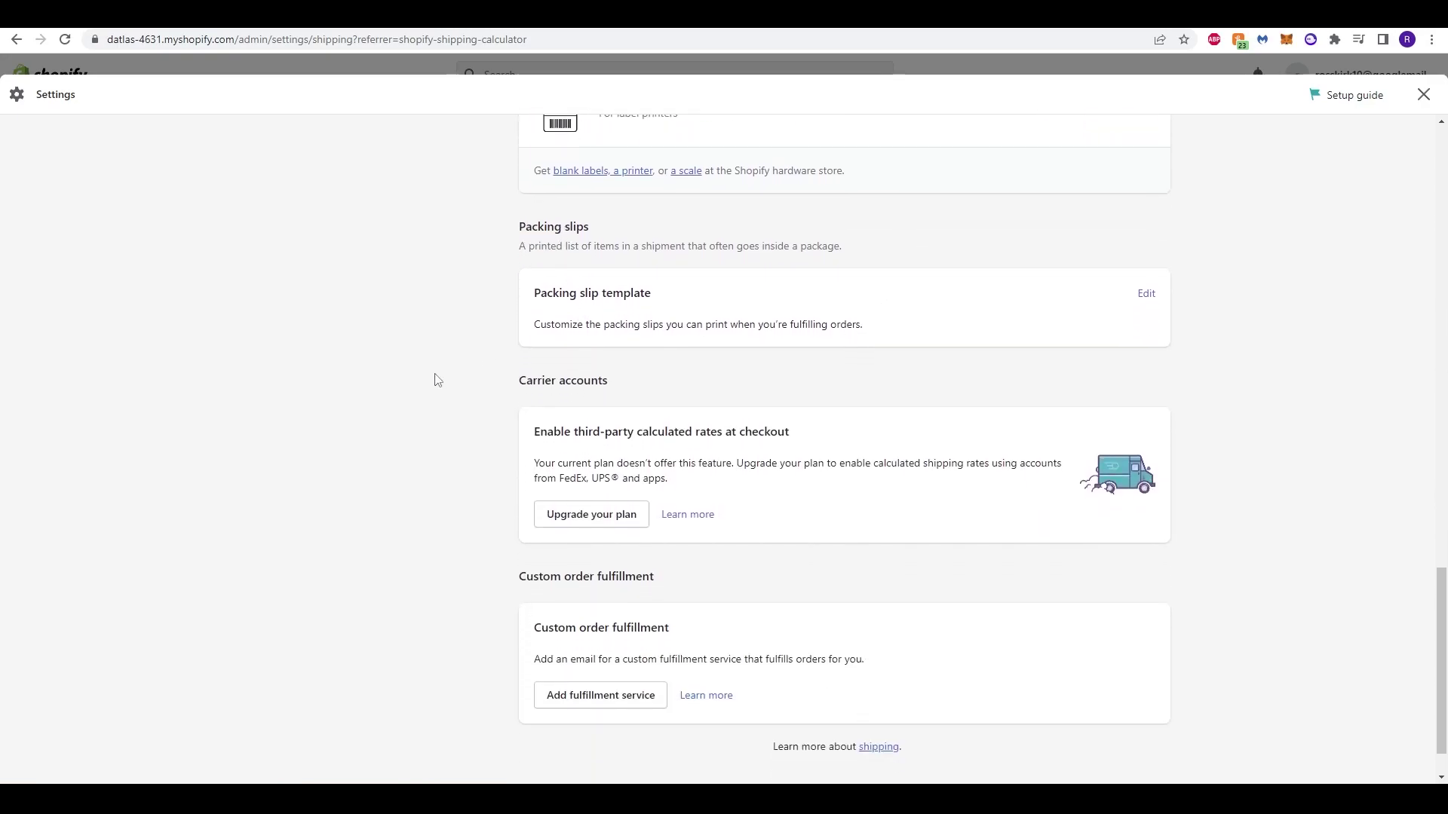
{"action": "scroll", "coordinate": [483, 398], "scroll_direction": "up", "scroll_amount": 1}
{"action": "left_click_drag", "start_coordinate": [557, 405], "coordinate": [690, 403]}
{"action": "left_click", "coordinate": [562, 411]}
{"action": "left_click", "coordinate": [666, 410]}
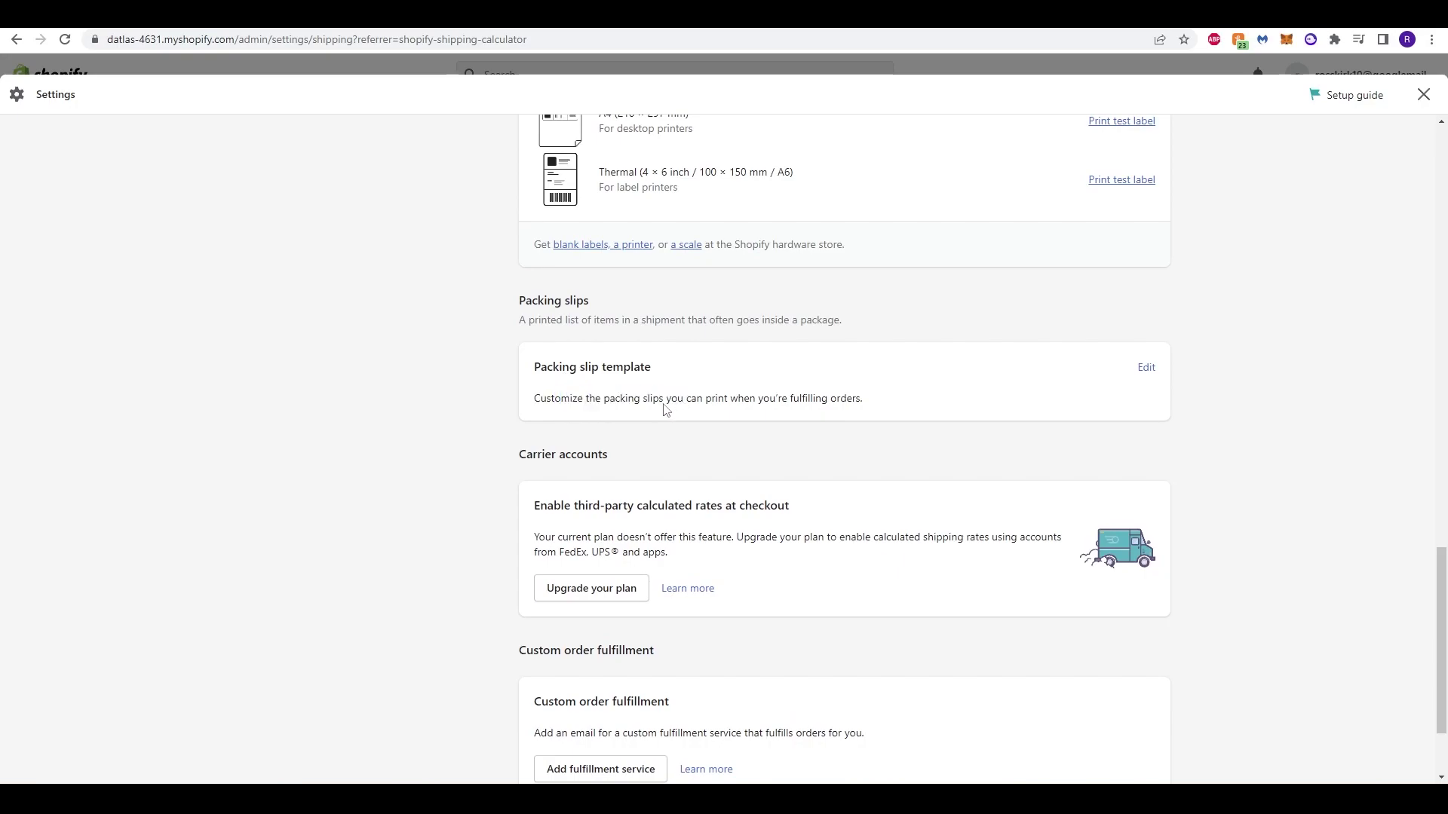
{"action": "left_click_drag", "start_coordinate": [560, 407], "coordinate": [736, 407]}
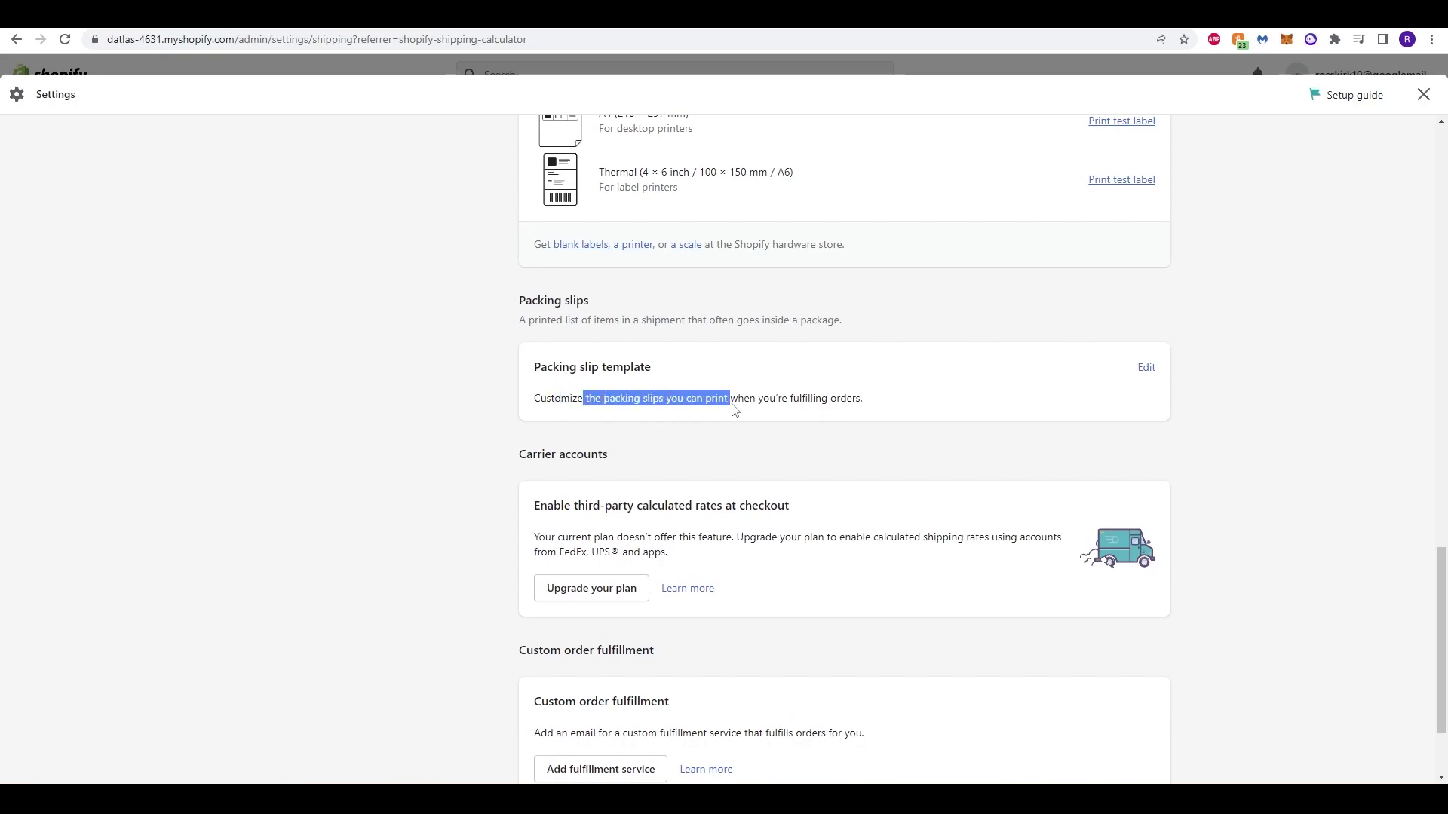
{"action": "left_click_drag", "start_coordinate": [643, 405], "coordinate": [875, 409]}
Open the packing slip template's code editor and generate its PDF preview
{"action": "left_click", "coordinate": [820, 411]}
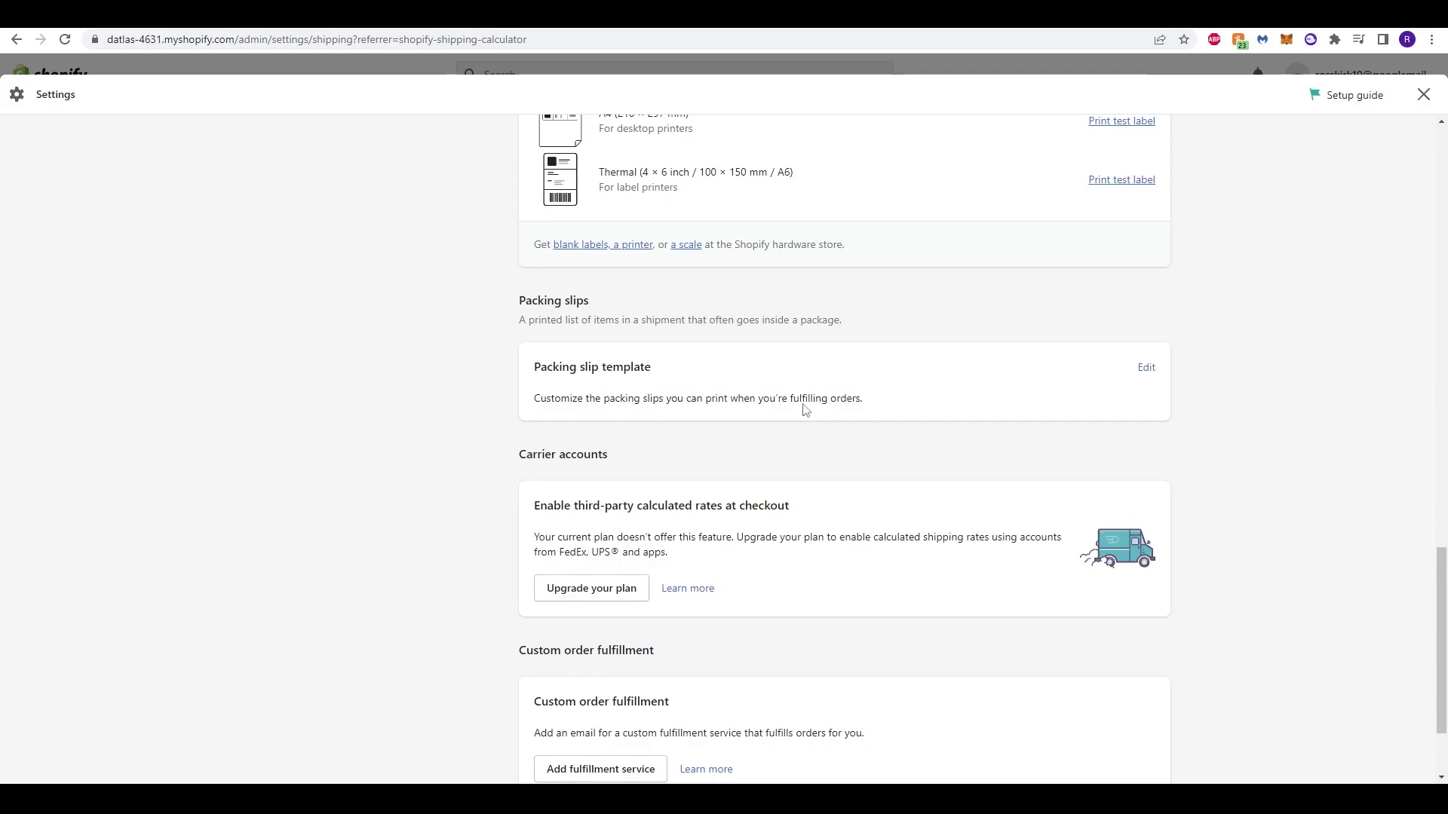
{"action": "left_click", "coordinate": [1146, 368]}
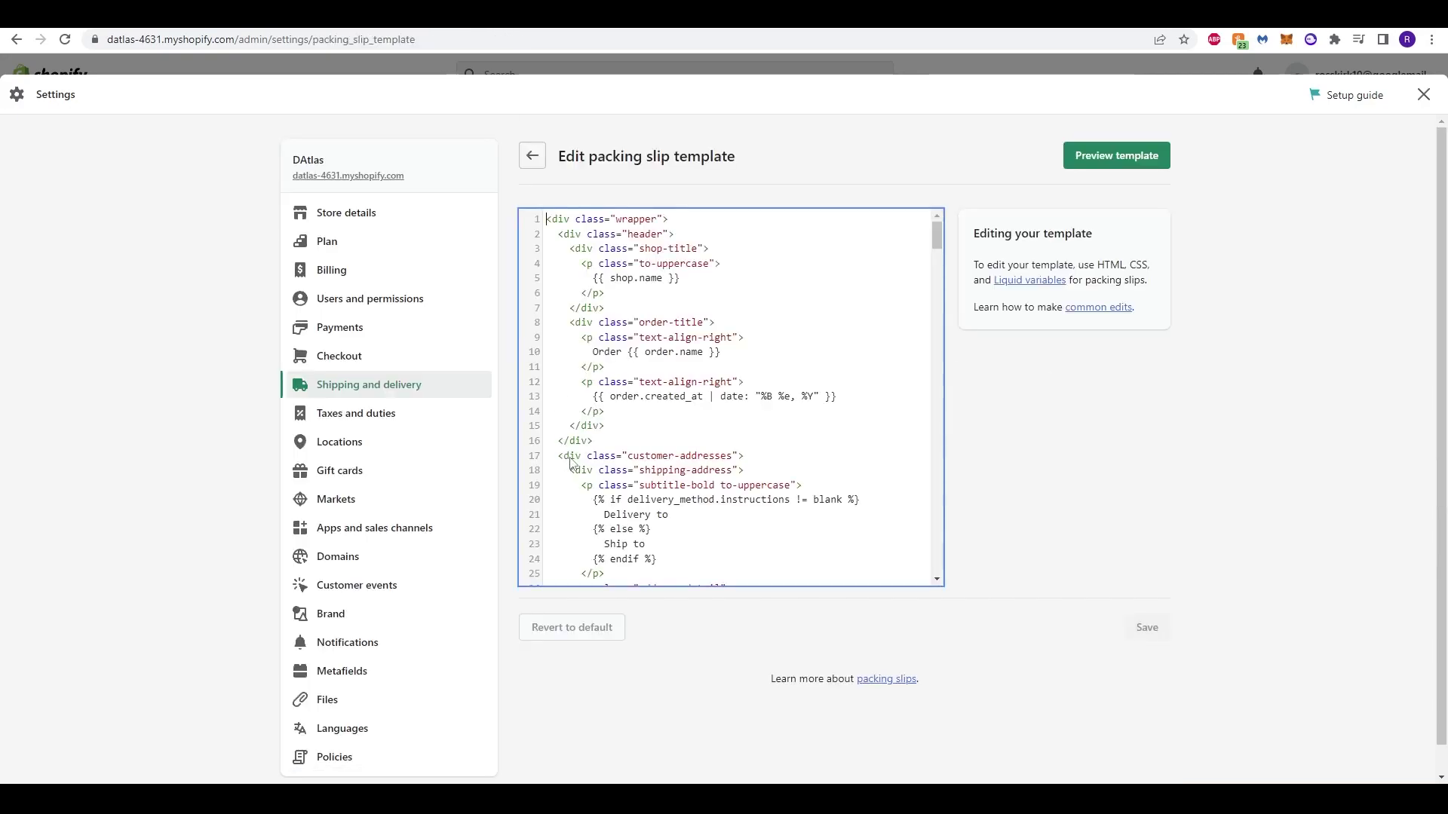
{"action": "mouse_move", "coordinate": [935, 225]}
{"action": "left_mouse_down"}
{"action": "mouse_move", "coordinate": [935, 362]}
{"action": "mouse_move", "coordinate": [902, 468]}
{"action": "mouse_move", "coordinate": [936, 532]}
{"action": "mouse_move", "coordinate": [950, 608]}
{"action": "mouse_move", "coordinate": [937, 543]}
{"action": "mouse_move", "coordinate": [961, 230]}
{"action": "left_mouse_up"}
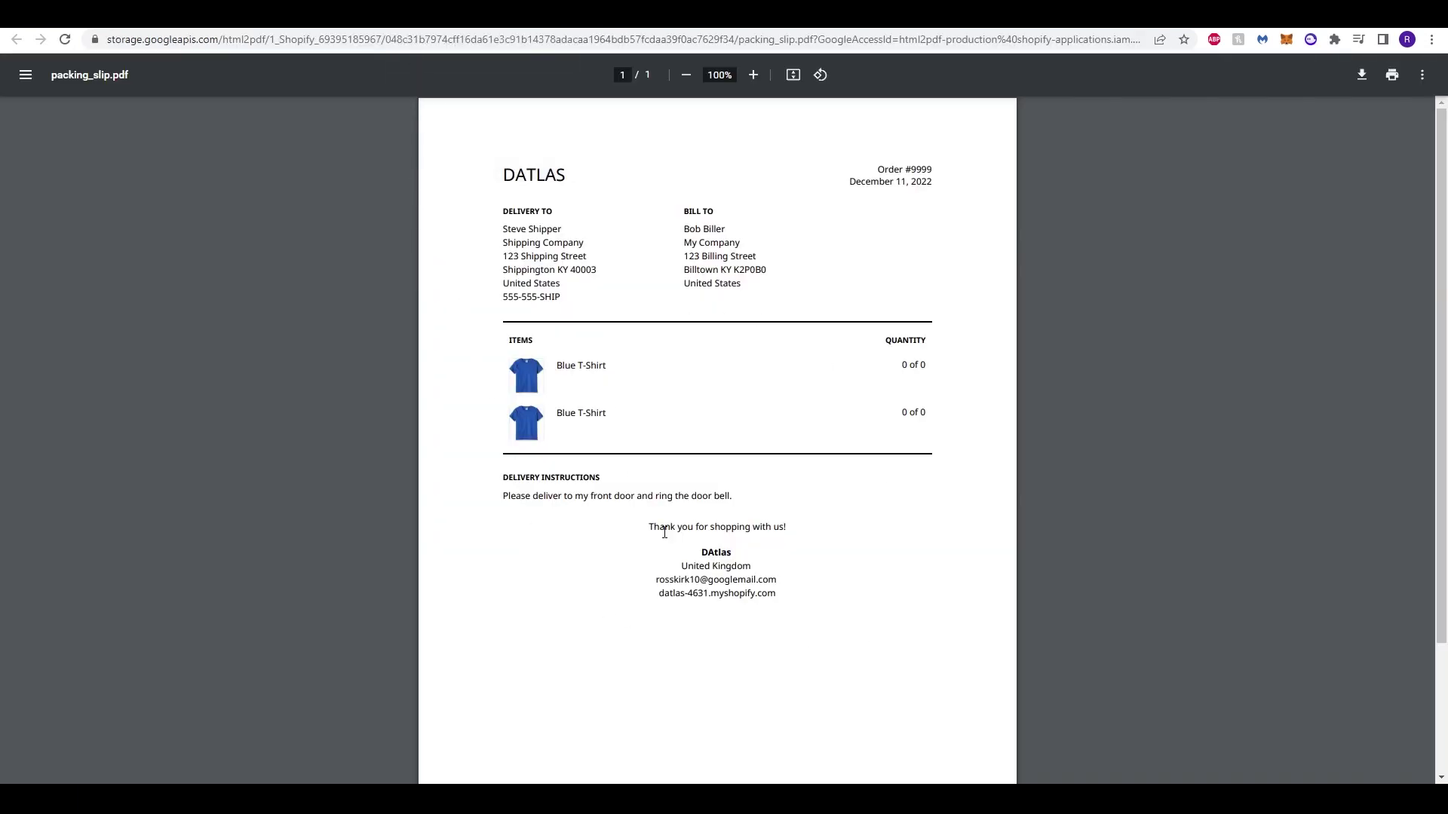
Scroll through the sample packing slip PDF with its two Blue T-Shirt items
{"action": "scroll", "coordinate": [814, 549], "scroll_direction": "down", "scroll_amount": 2}
{"action": "scroll", "coordinate": [814, 549], "scroll_direction": "up", "scroll_amount": 2}
Close the PDF tab and scroll through the packing slip template's HTML and Liquid code
{"action": "key", "text": "ctrl+w"}
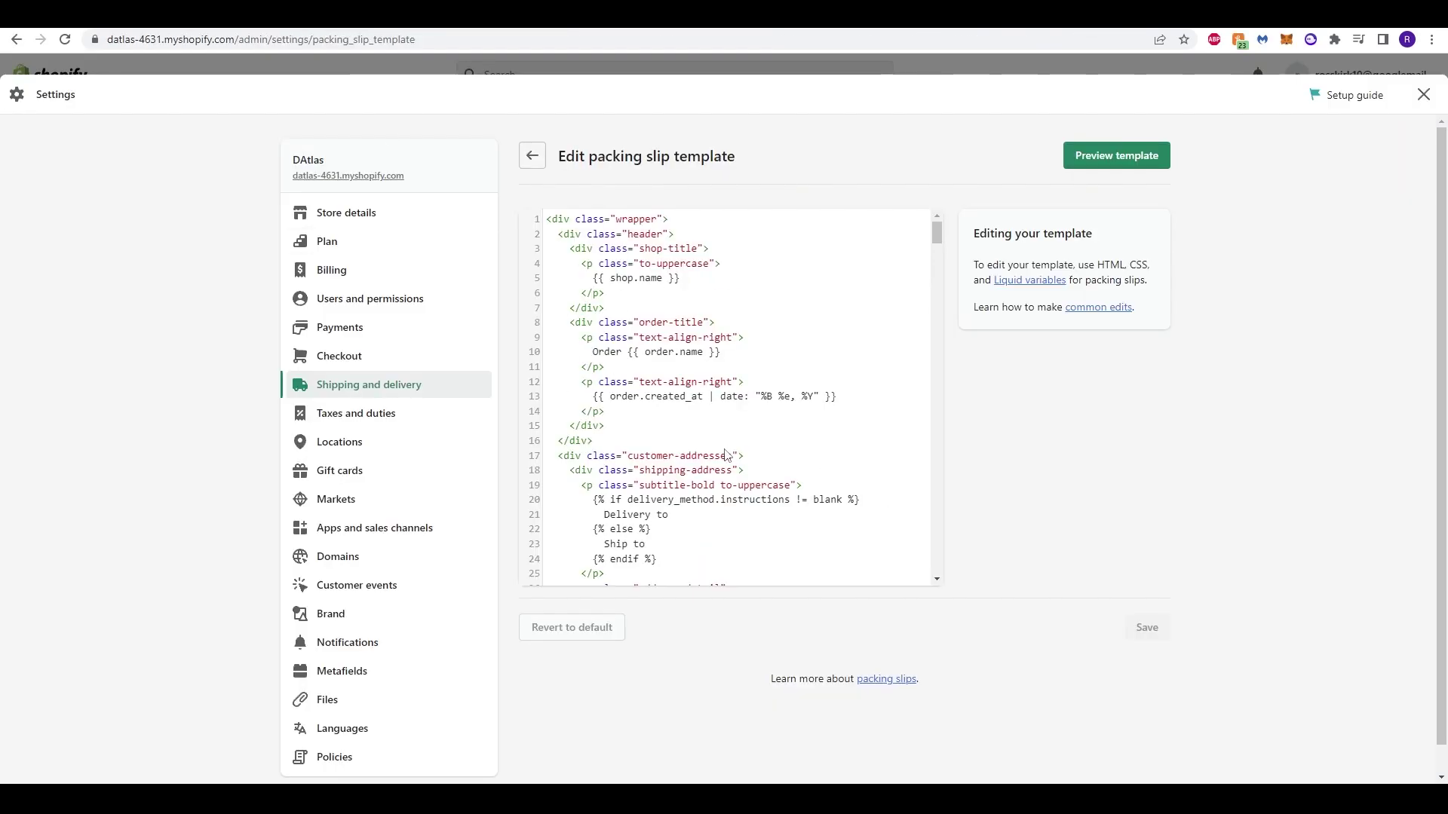
{"action": "scroll", "coordinate": [728, 455], "scroll_direction": "down", "scroll_amount": 1}
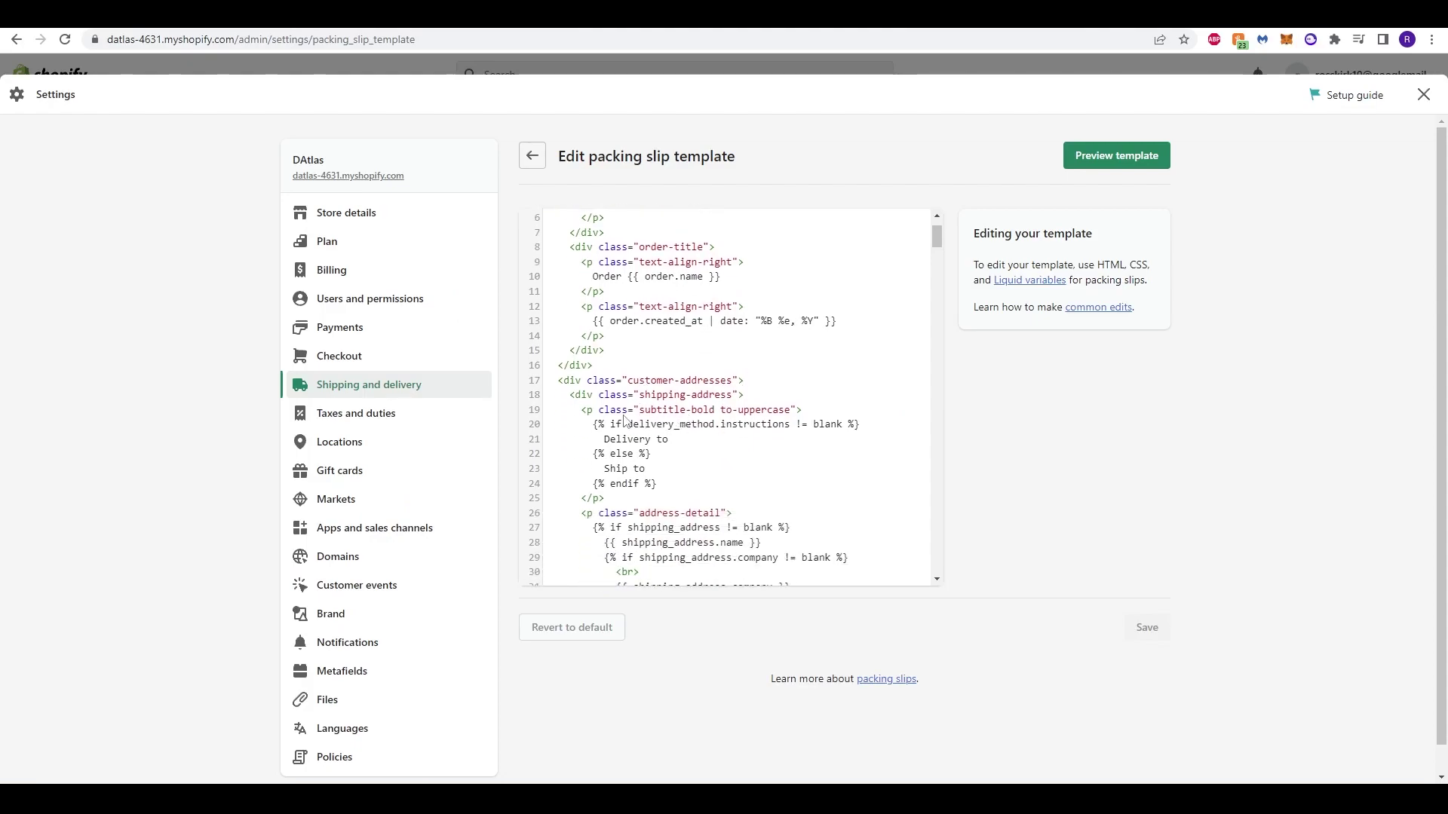
{"action": "scroll", "coordinate": [704, 411], "scroll_direction": "down", "scroll_amount": 2}
{"action": "scroll", "coordinate": [704, 411], "scroll_direction": "down", "scroll_amount": 12}
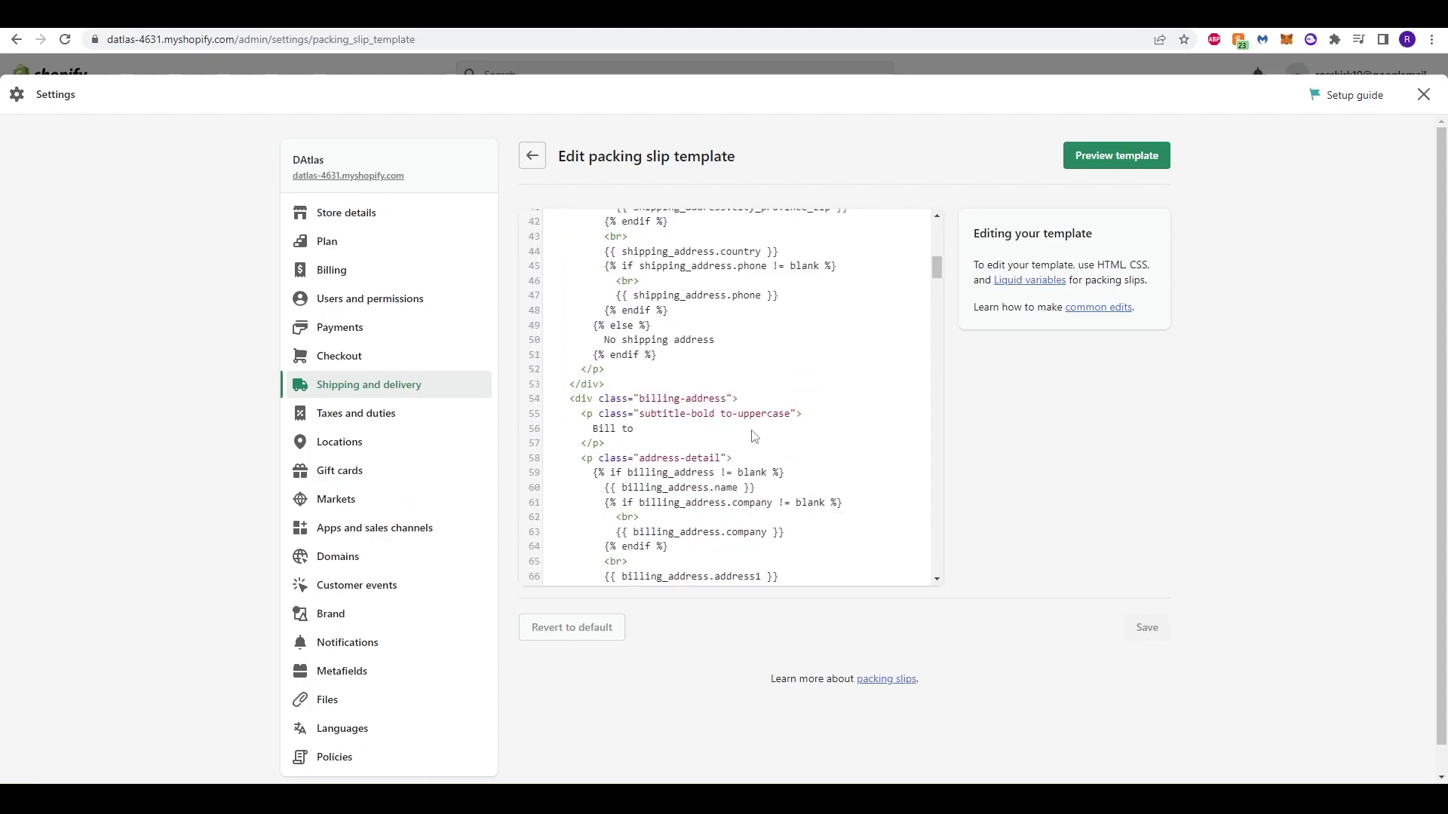
{"action": "scroll", "coordinate": [754, 420], "scroll_direction": "down", "scroll_amount": 7}
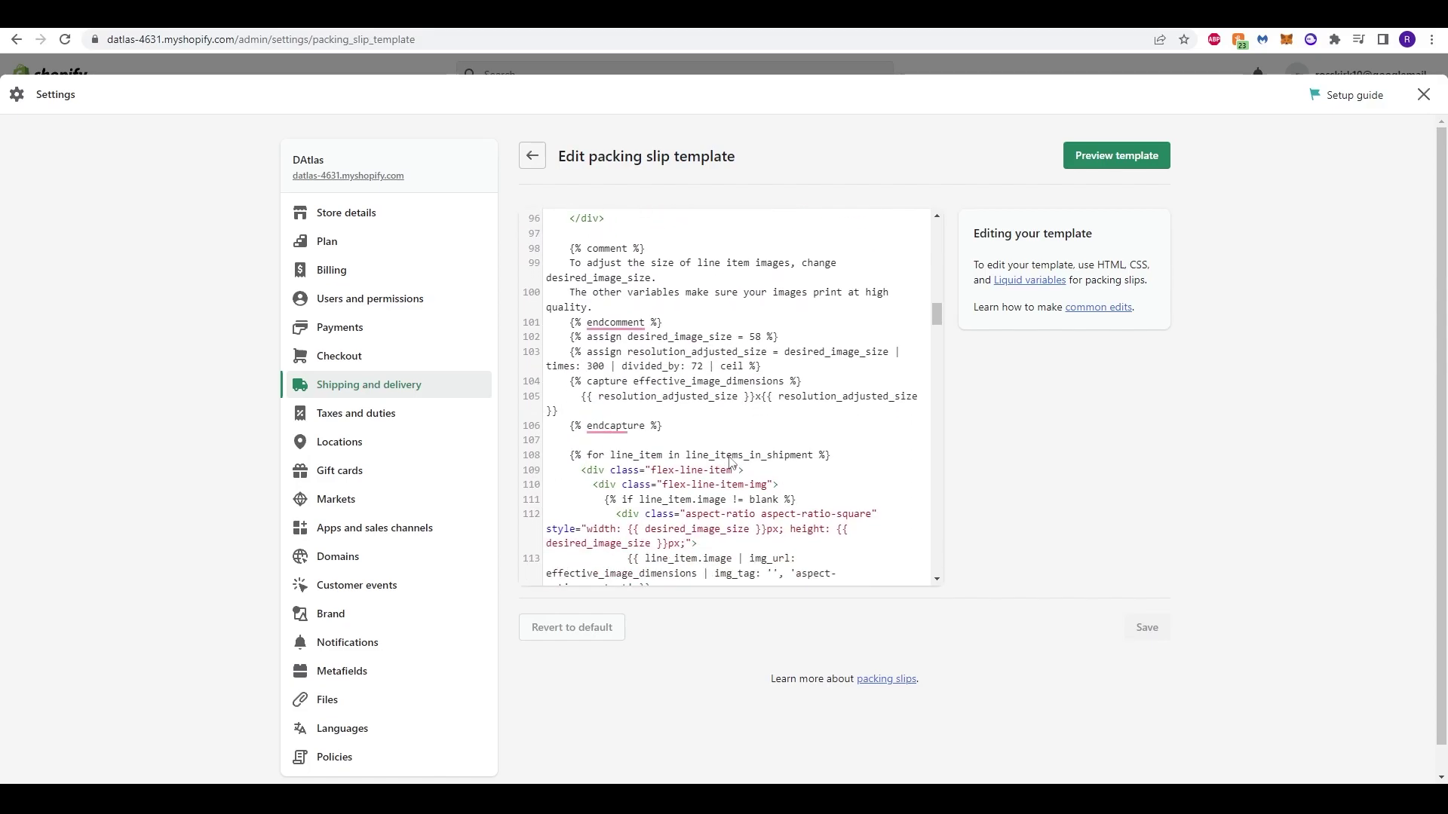
{"action": "scroll", "coordinate": [730, 462], "scroll_direction": "down", "scroll_amount": 7}
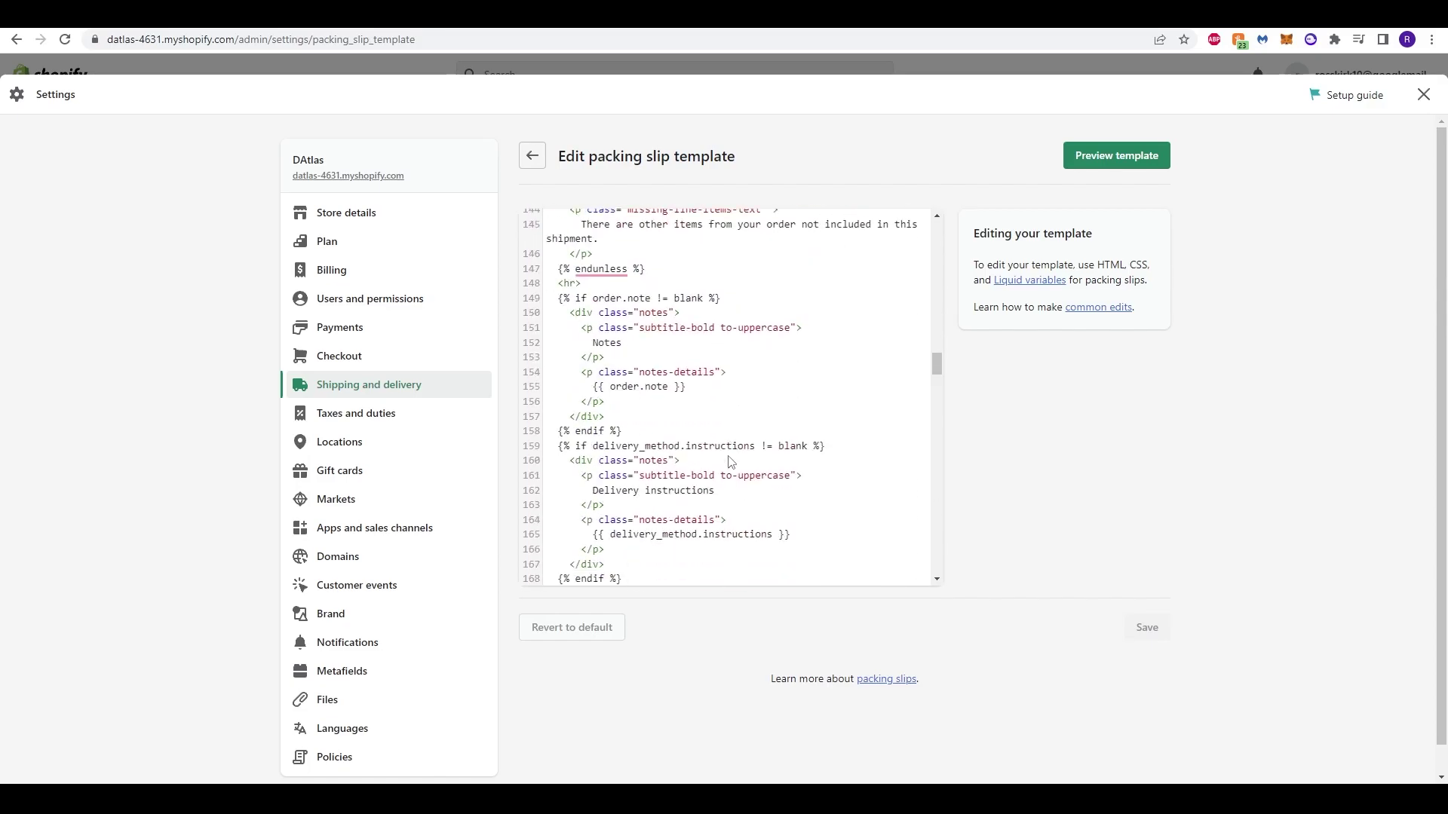
{"action": "scroll", "coordinate": [739, 460], "scroll_direction": "down", "scroll_amount": 3}
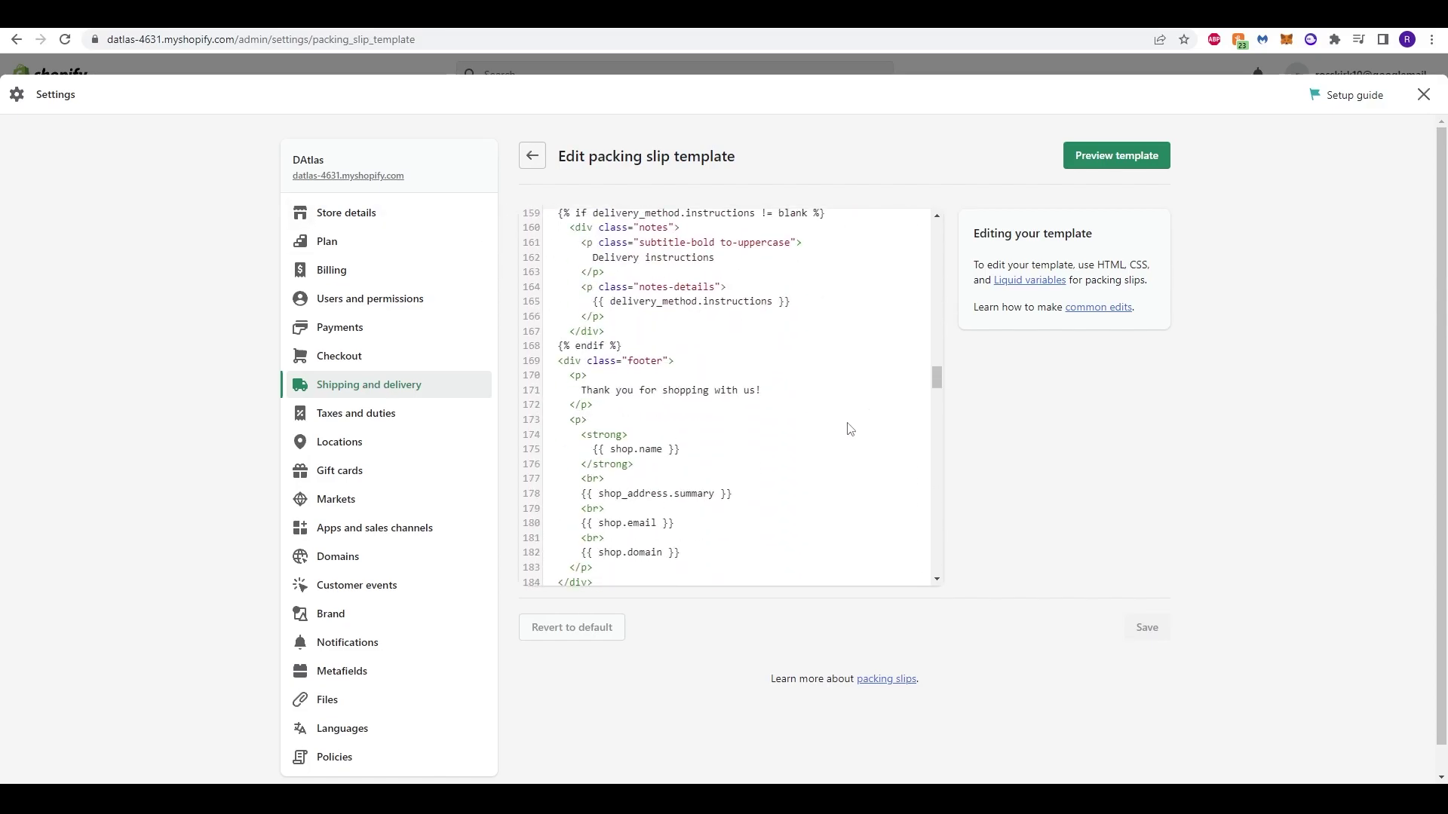
{"action": "scroll", "coordinate": [850, 429], "scroll_direction": "down", "scroll_amount": 3}
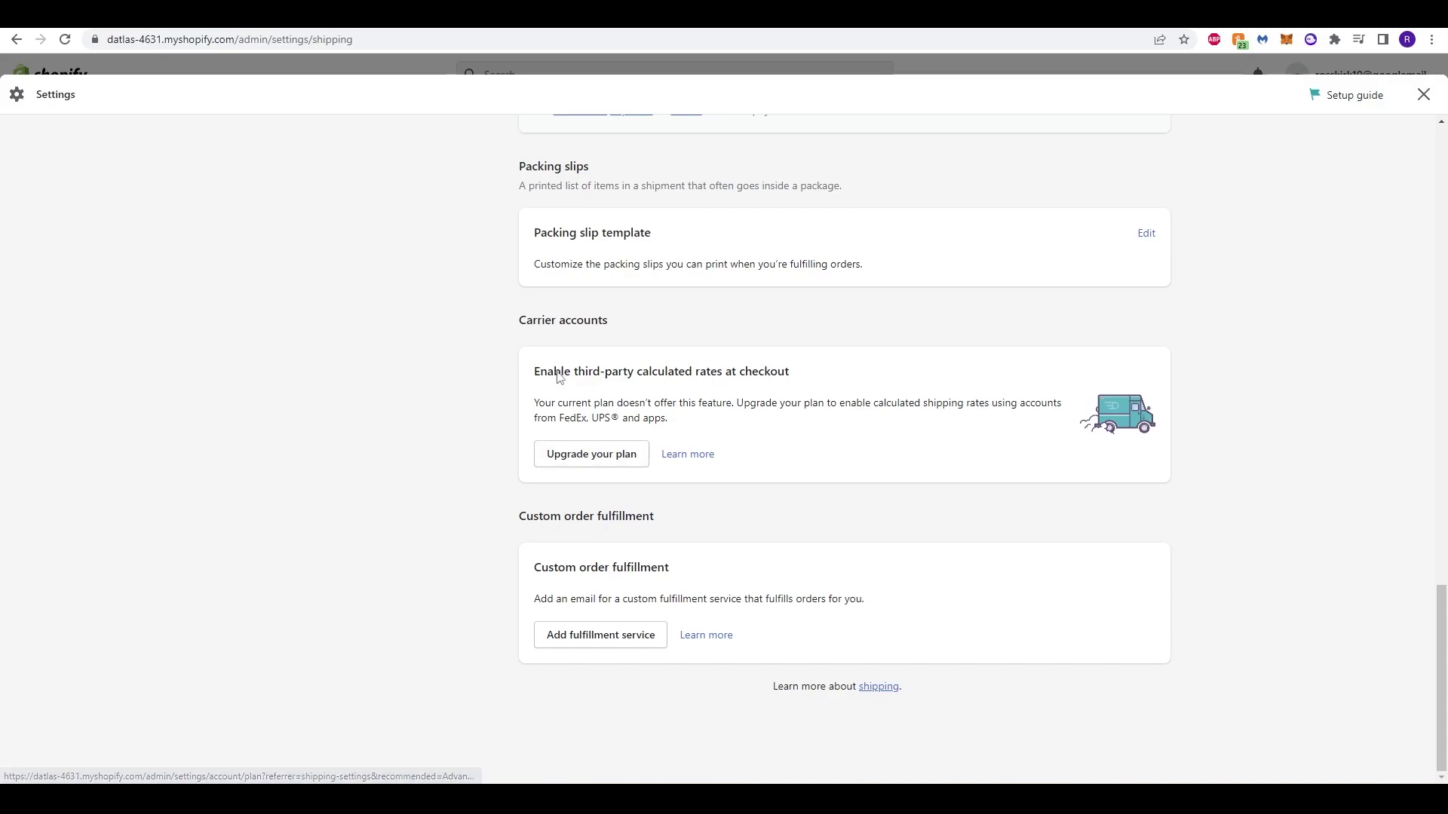
{"action": "left_click_drag", "start_coordinate": [554, 373], "coordinate": [637, 373]}
{"action": "left_click", "coordinate": [635, 372]}
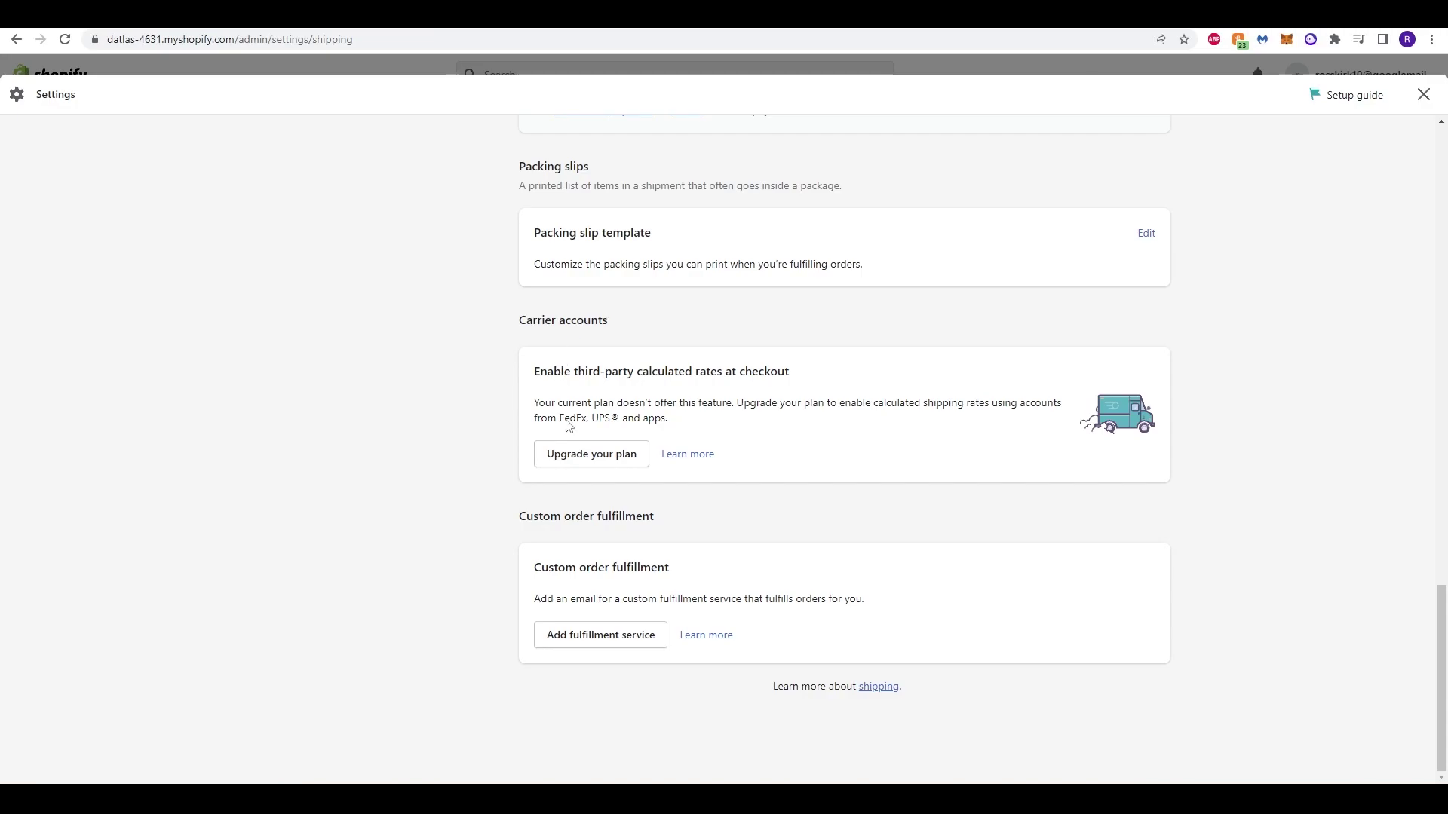
{"action": "scroll", "coordinate": [592, 449], "scroll_direction": "up", "scroll_amount": 1}
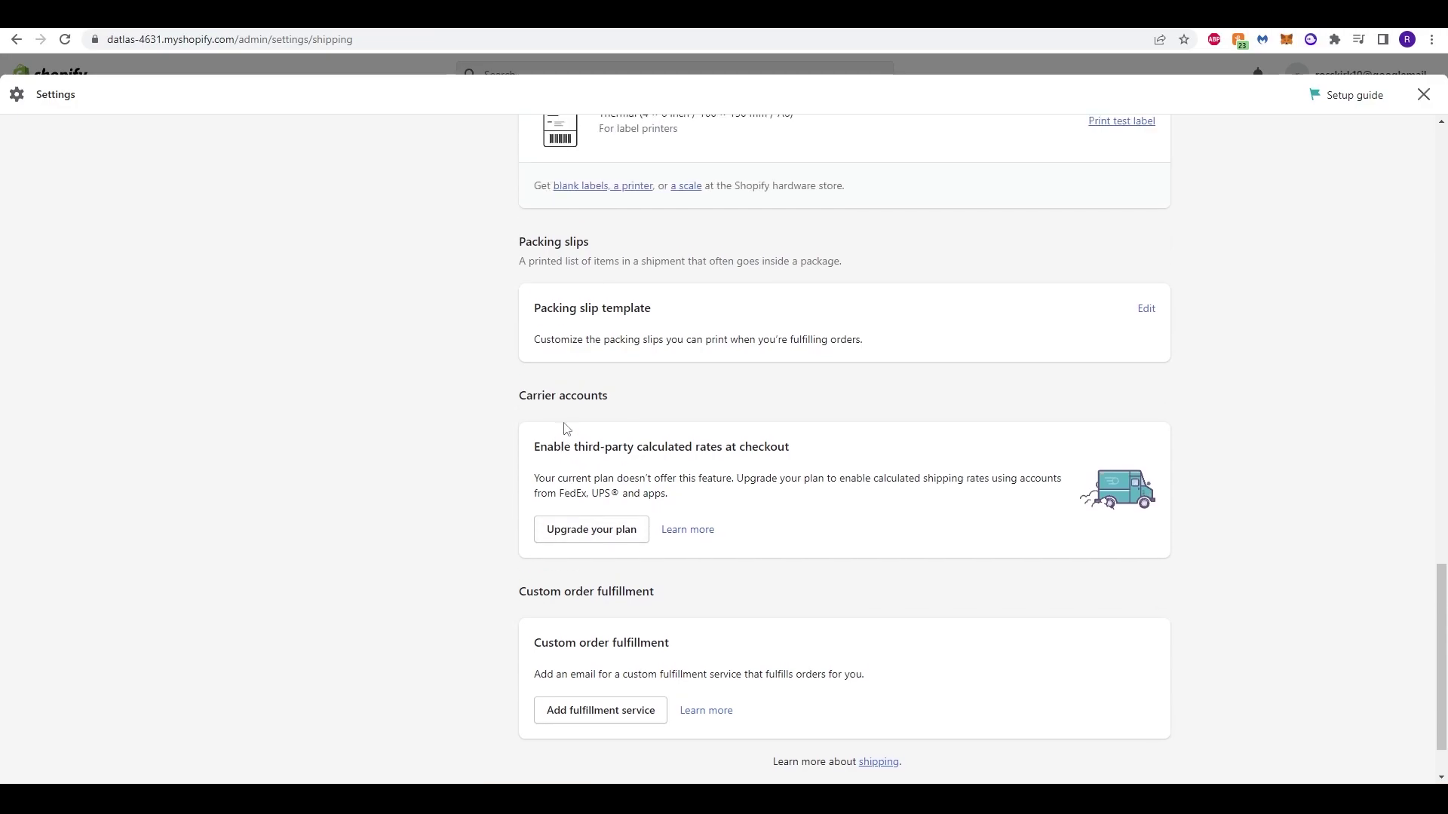
{"action": "scroll", "coordinate": [564, 428], "scroll_direction": "down", "scroll_amount": 1}
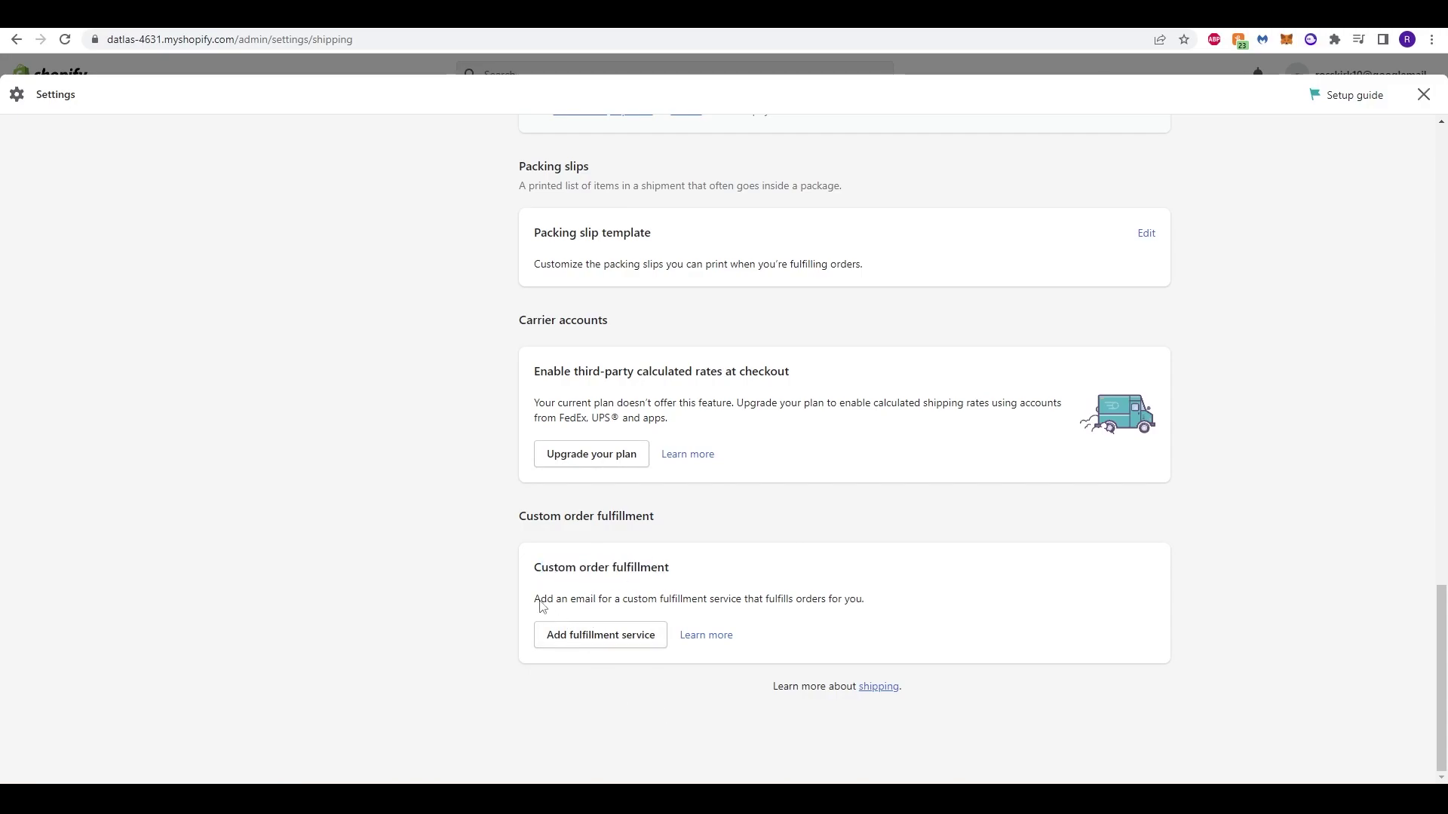
{"action": "left_click_drag", "start_coordinate": [540, 603], "coordinate": [851, 608]}
{"action": "left_click", "coordinate": [769, 614]}
{"action": "left_click", "coordinate": [850, 610]}
{"action": "left_click", "coordinate": [617, 638]}
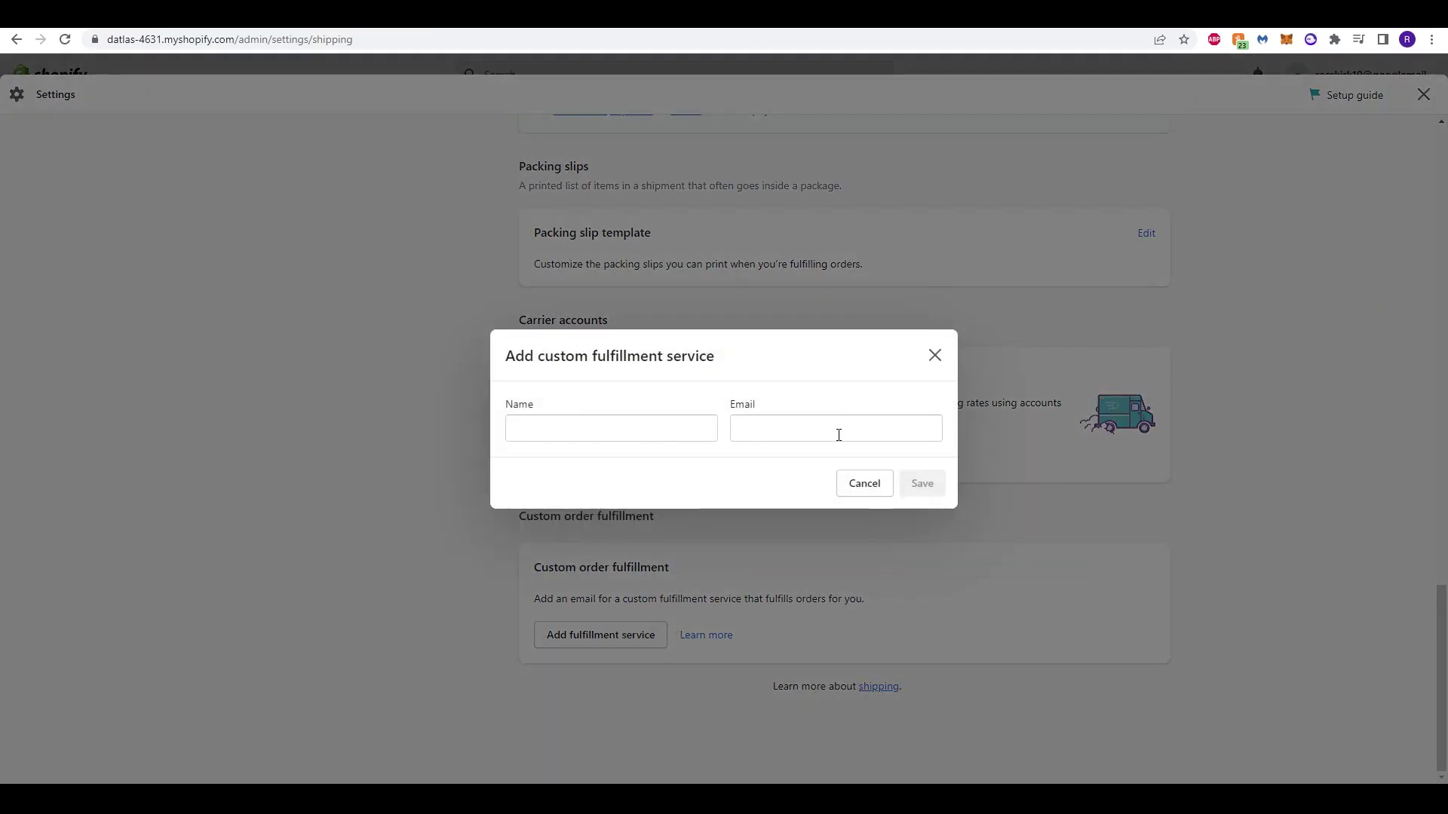
{"action": "left_click", "coordinate": [864, 484]}
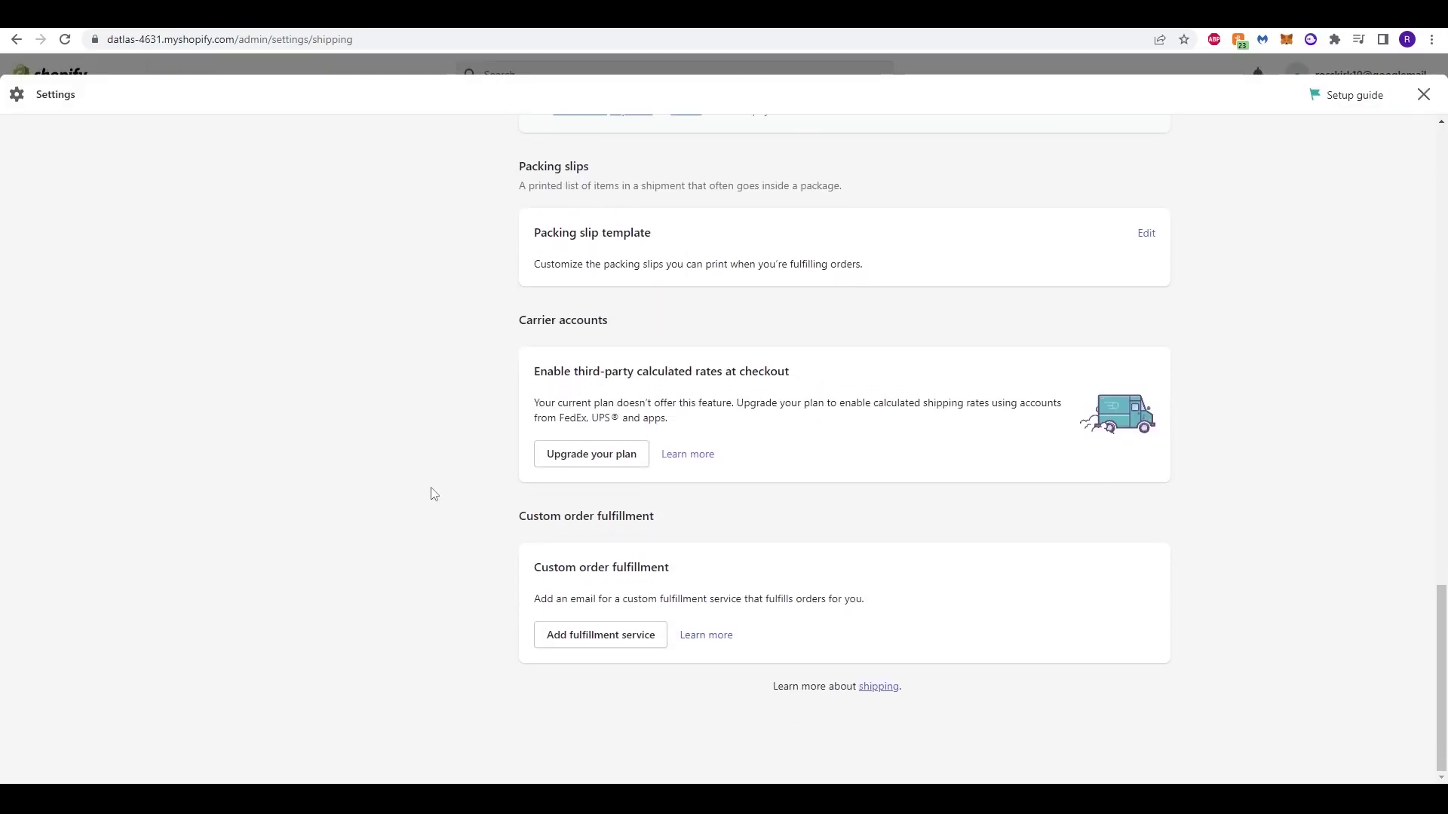
{"action": "scroll", "coordinate": [452, 573], "scroll_direction": "up", "scroll_amount": 15}
{"action": "scroll", "coordinate": [801, 402], "scroll_direction": "up", "scroll_amount": 1}
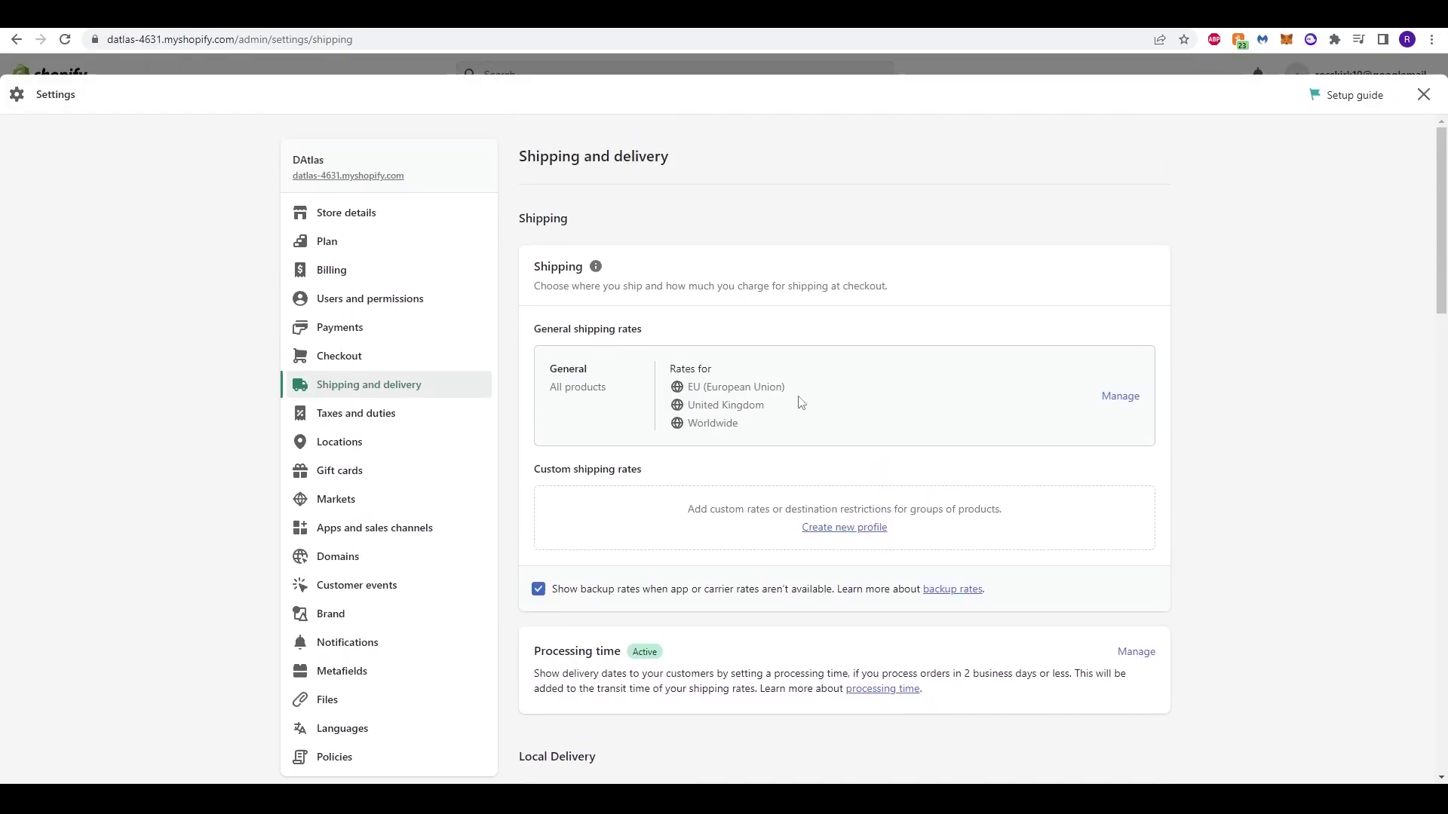
{"action": "scroll", "coordinate": [829, 554], "scroll_direction": "down", "scroll_amount": 7}
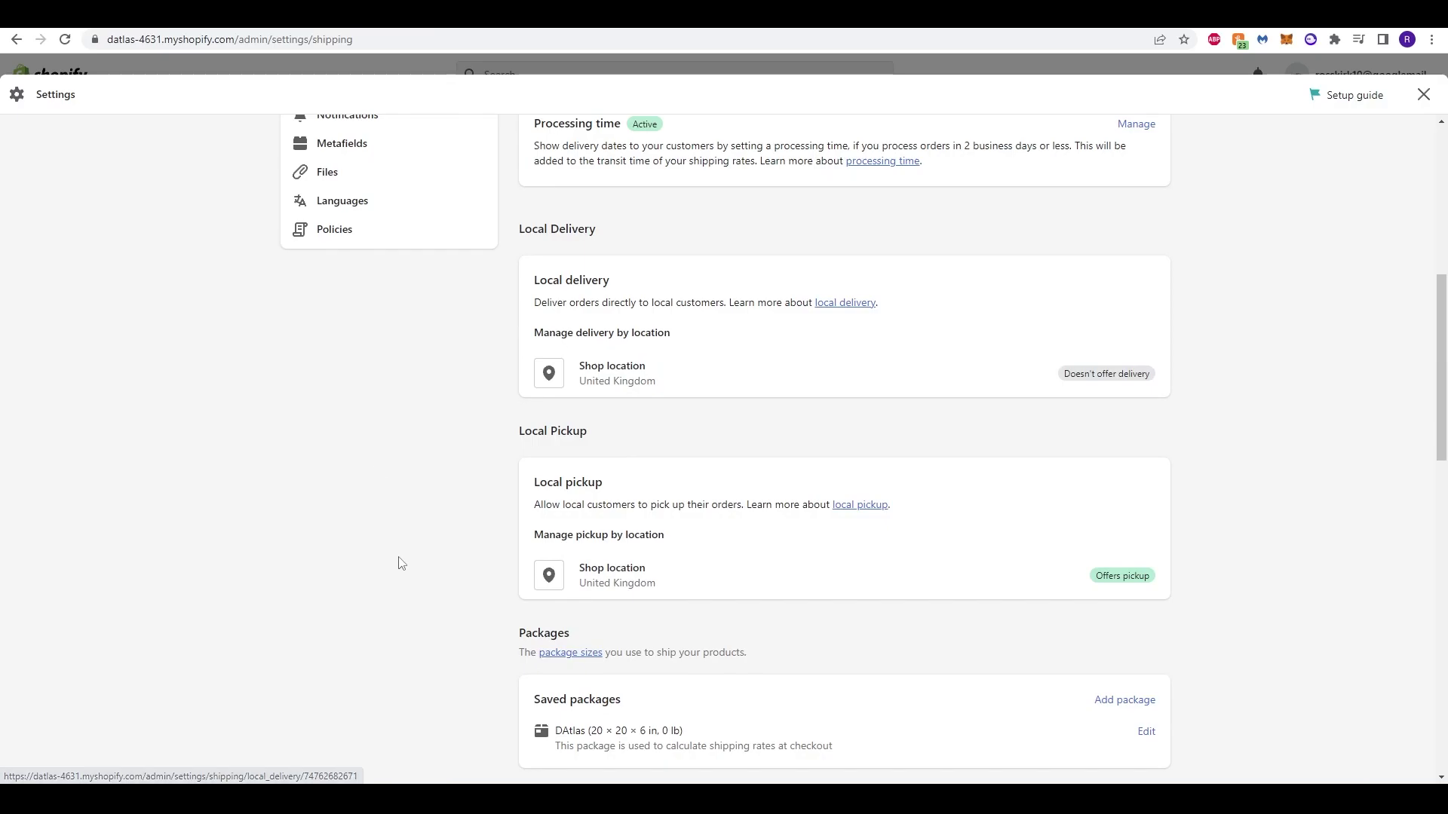
{"action": "scroll", "coordinate": [411, 558], "scroll_direction": "up", "scroll_amount": 7}
{"action": "scroll", "coordinate": [521, 535], "scroll_direction": "up", "scroll_amount": 1}
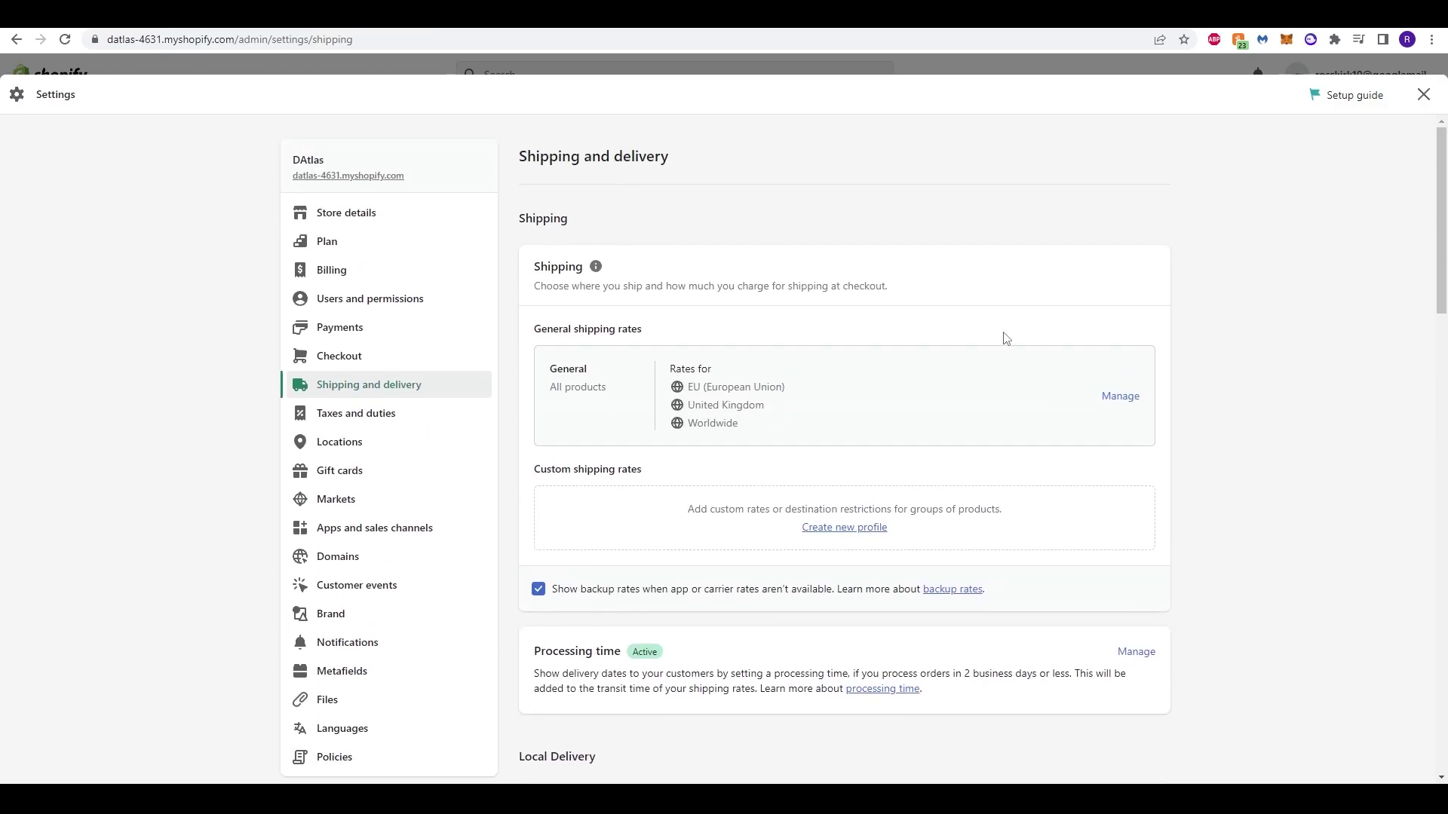
{"action": "scroll", "coordinate": [971, 251], "scroll_direction": "down", "scroll_amount": 19}
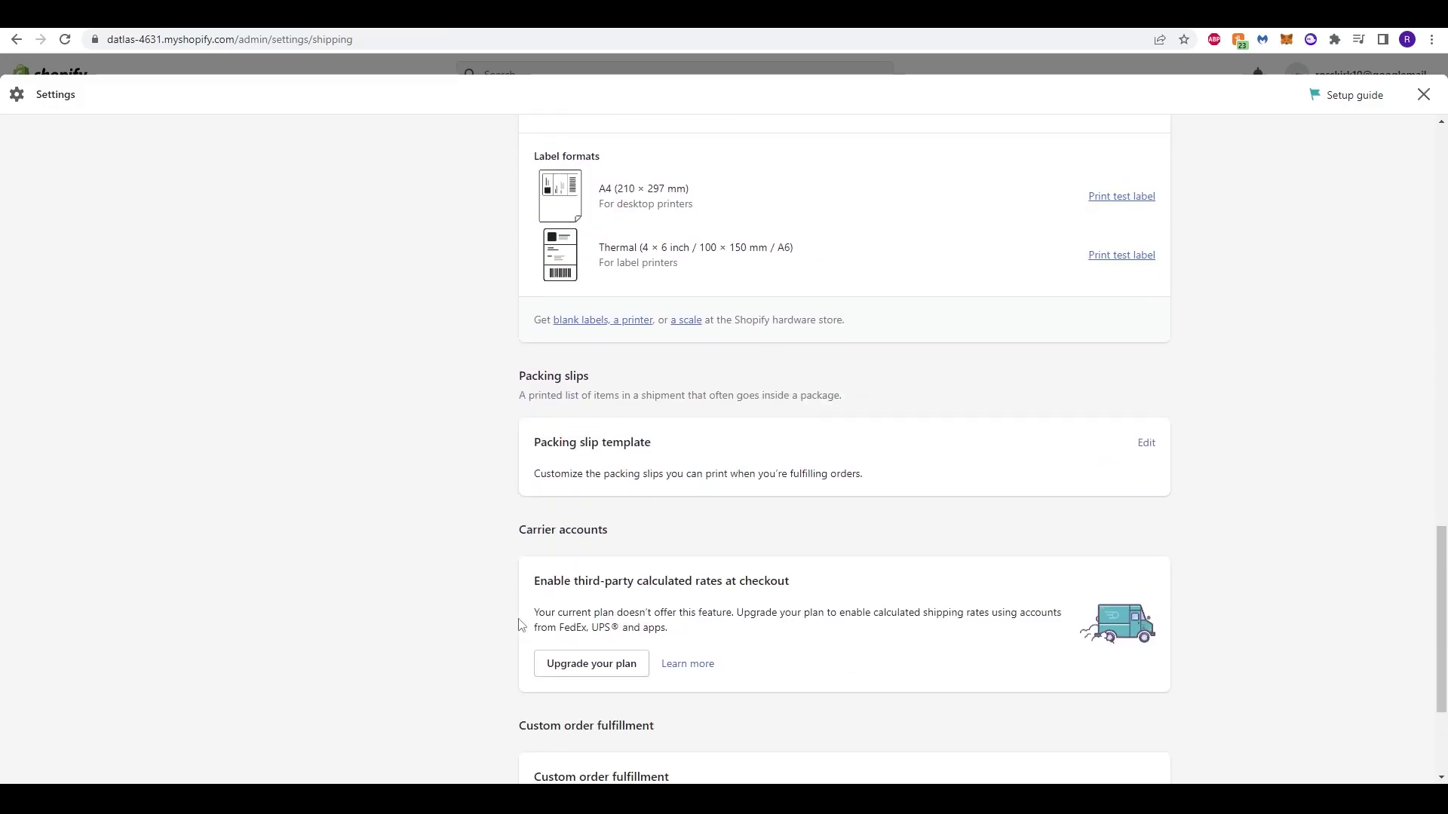
{"action": "scroll", "coordinate": [519, 624], "scroll_direction": "up", "scroll_amount": 13}
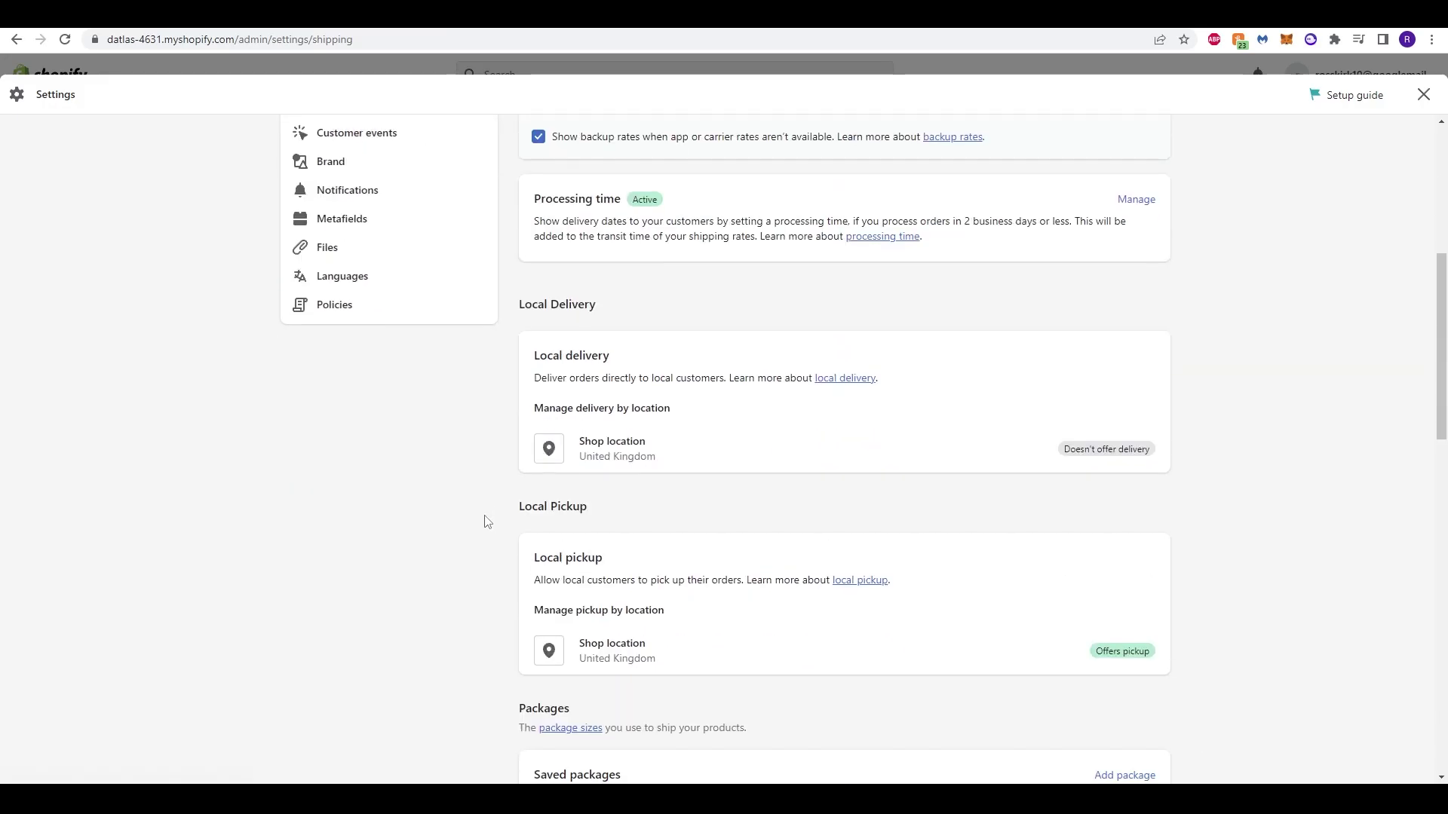
{"action": "scroll", "coordinate": [487, 522], "scroll_direction": "down", "scroll_amount": 3}
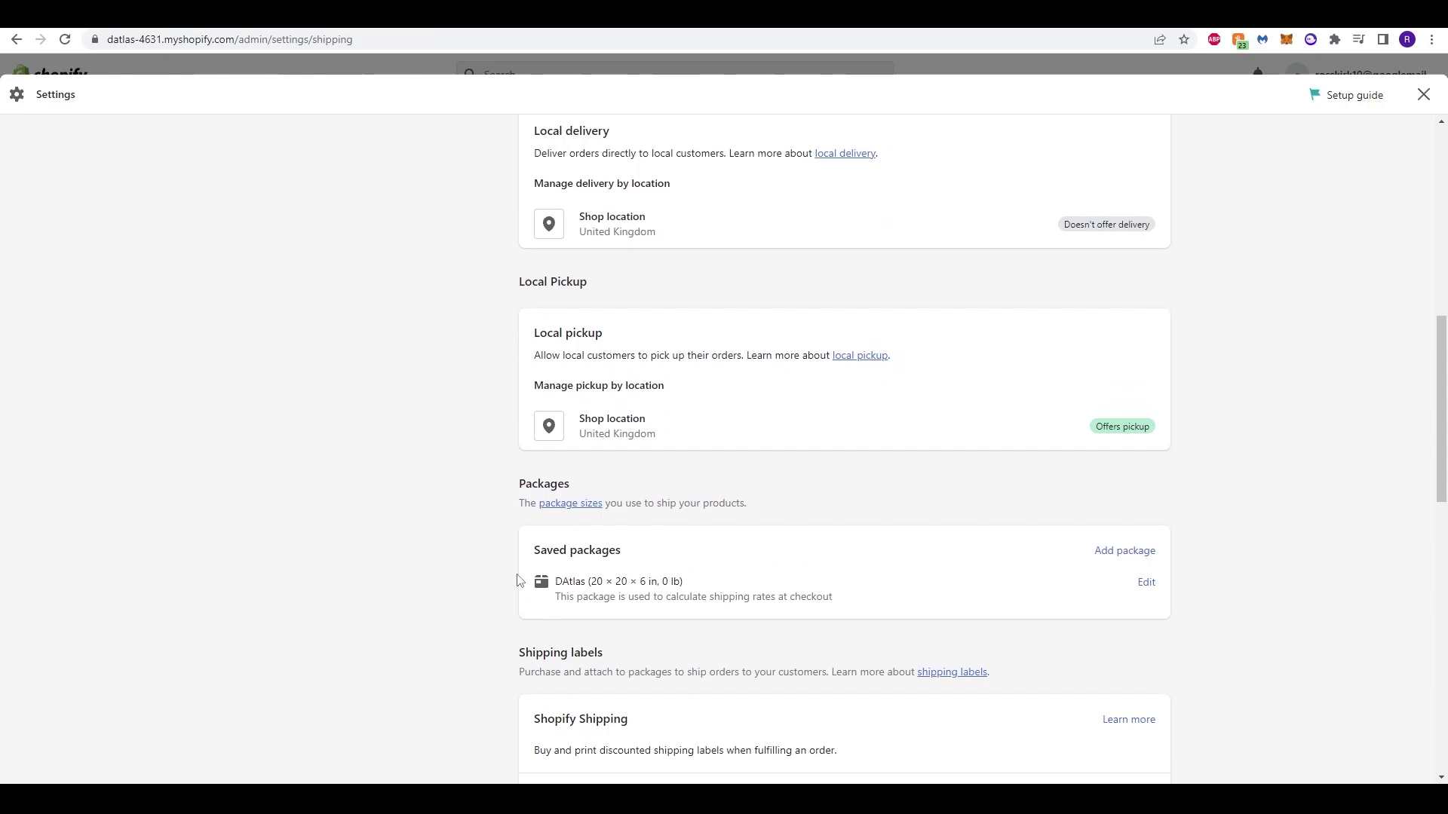
{"action": "scroll", "coordinate": [517, 580], "scroll_direction": "up", "scroll_amount": 9}
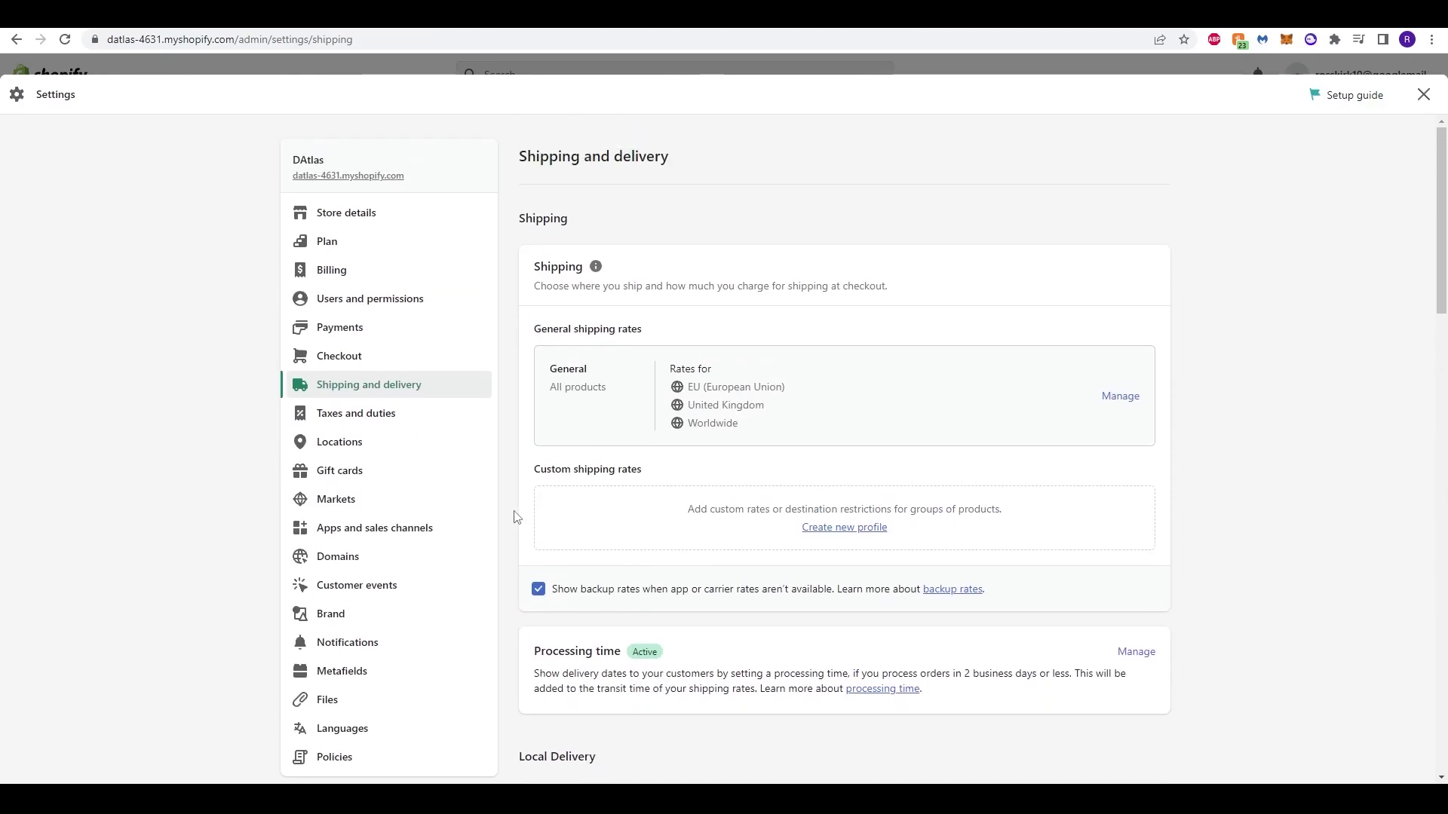
{"action": "scroll", "coordinate": [513, 518], "scroll_direction": "down", "scroll_amount": 5}
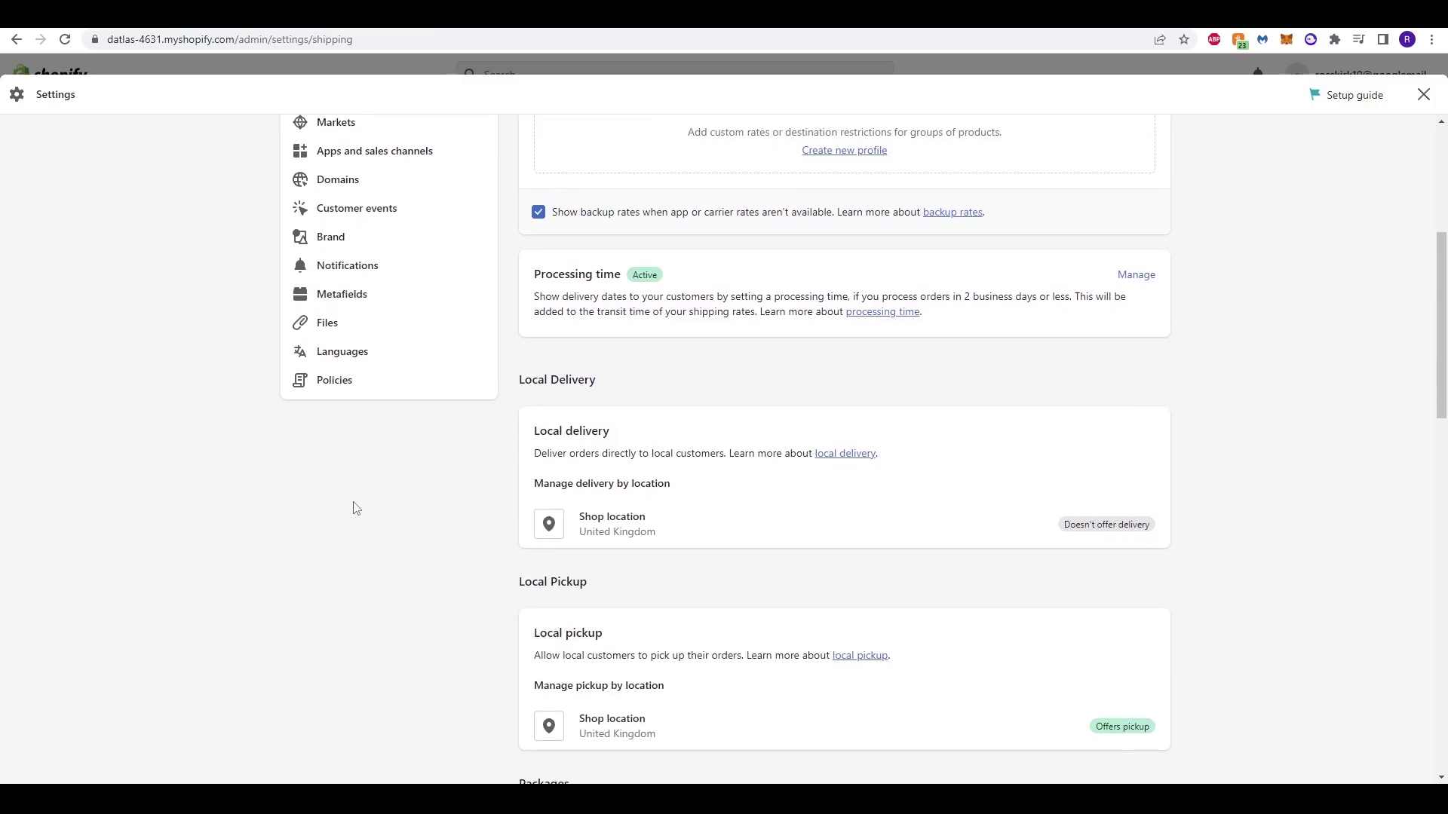
{"action": "scroll", "coordinate": [355, 508], "scroll_direction": "up", "scroll_amount": 5}
{"action": "scroll", "coordinate": [161, 471], "scroll_direction": "down", "scroll_amount": 1}
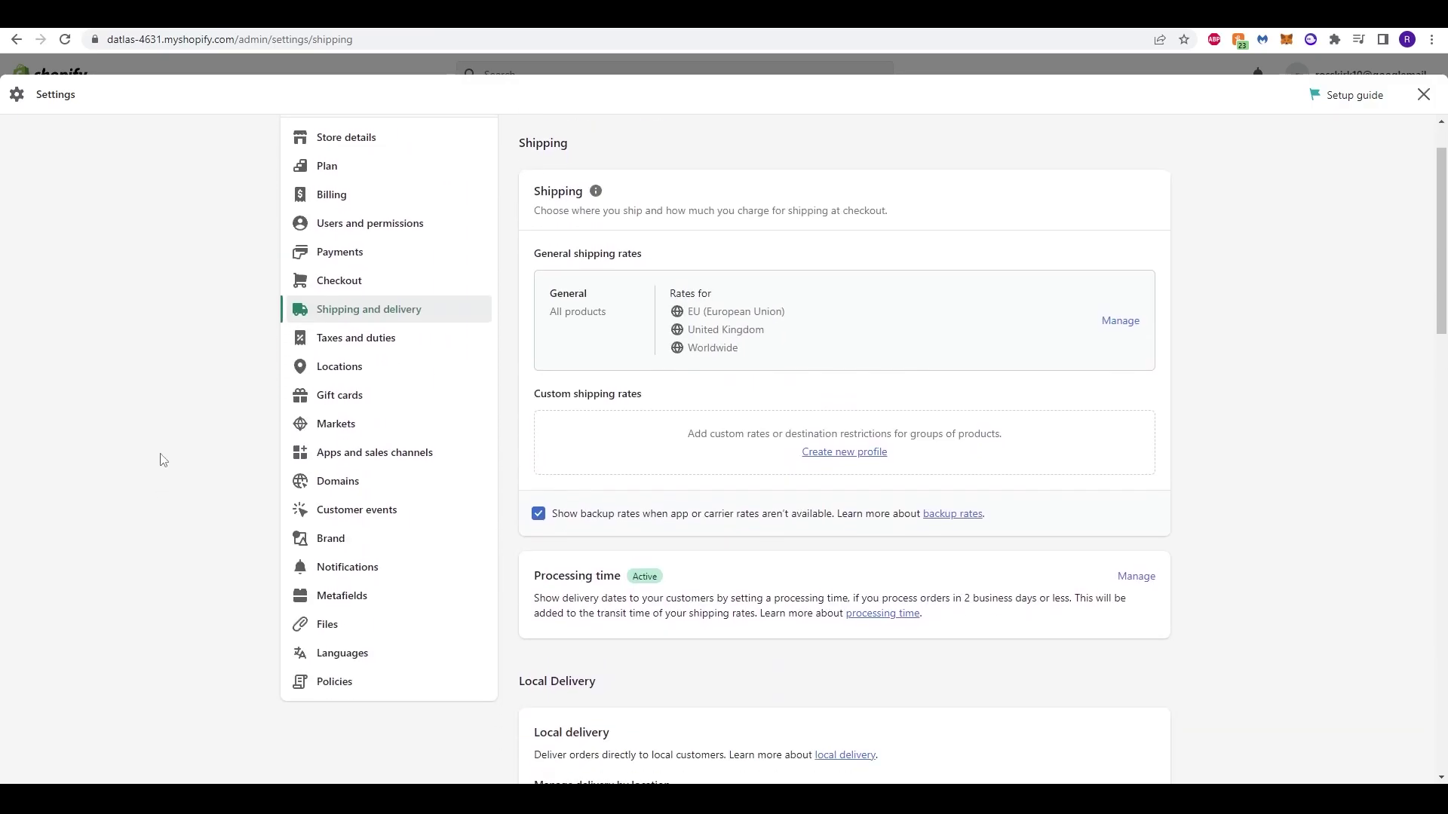
{"action": "scroll", "coordinate": [526, 422], "scroll_direction": "up", "scroll_amount": 1}
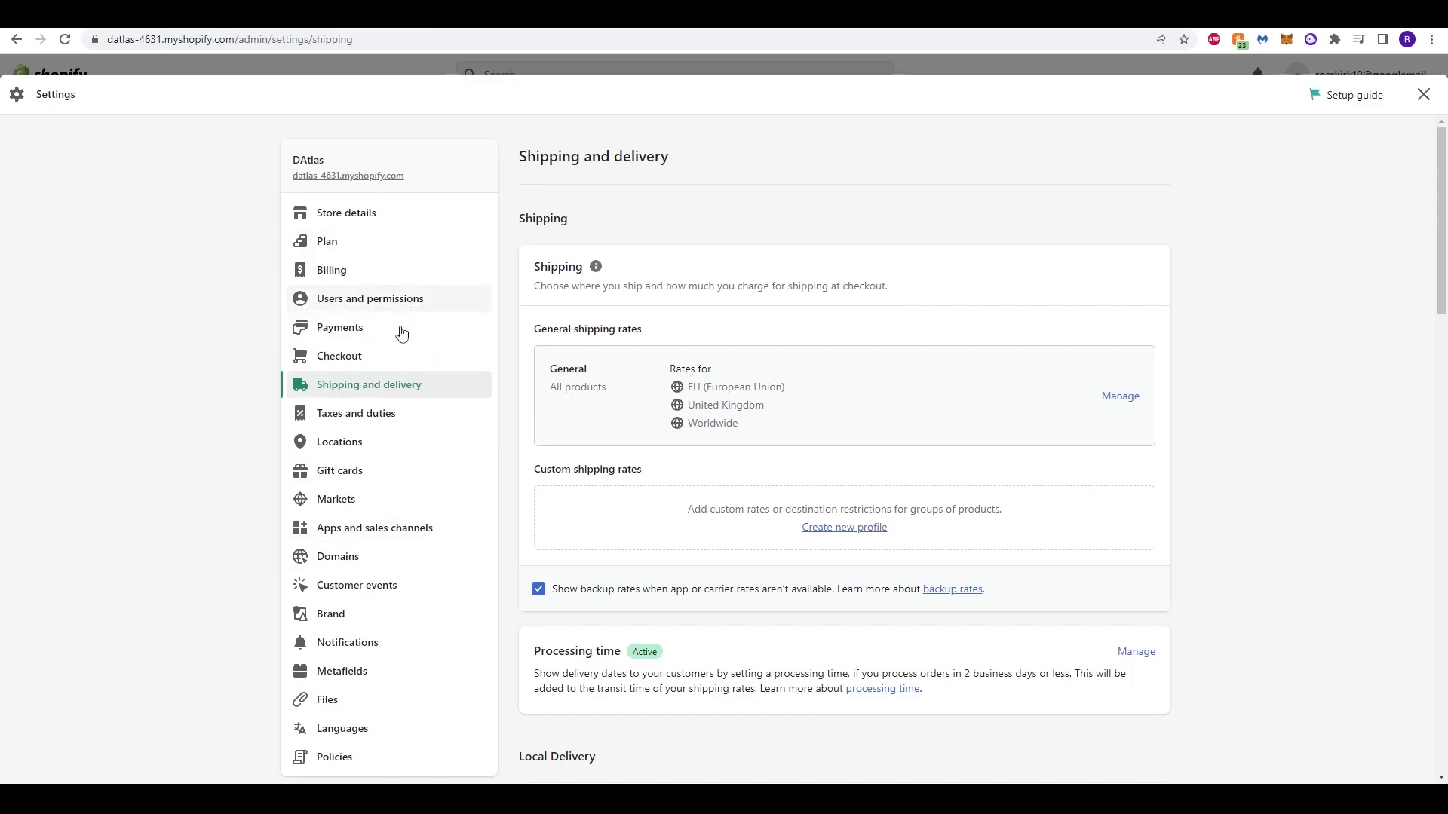
{"action": "scroll", "coordinate": [636, 391], "scroll_direction": "down", "scroll_amount": 13}
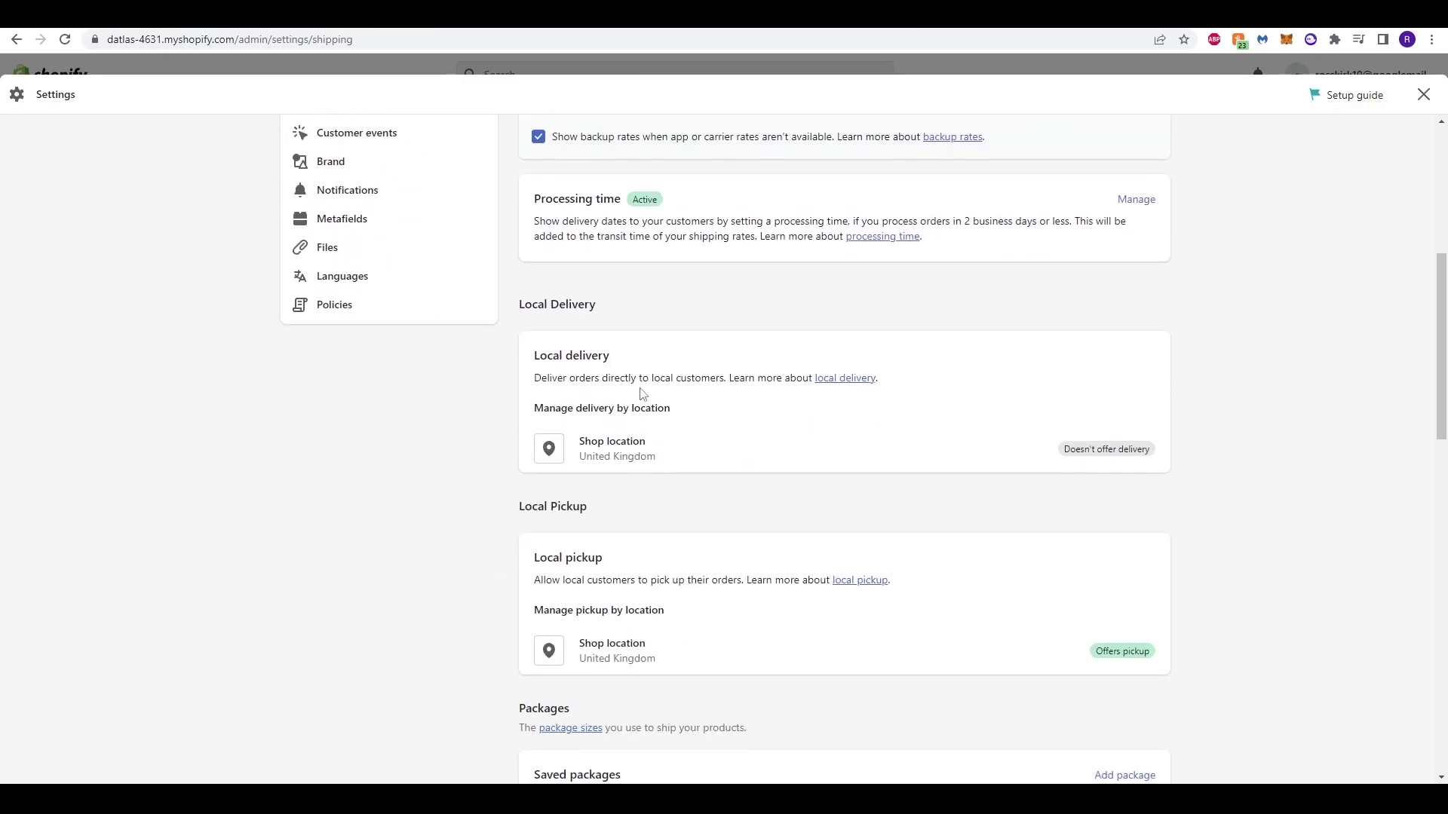
{"action": "scroll", "coordinate": [486, 455], "scroll_direction": "up", "scroll_amount": 12}
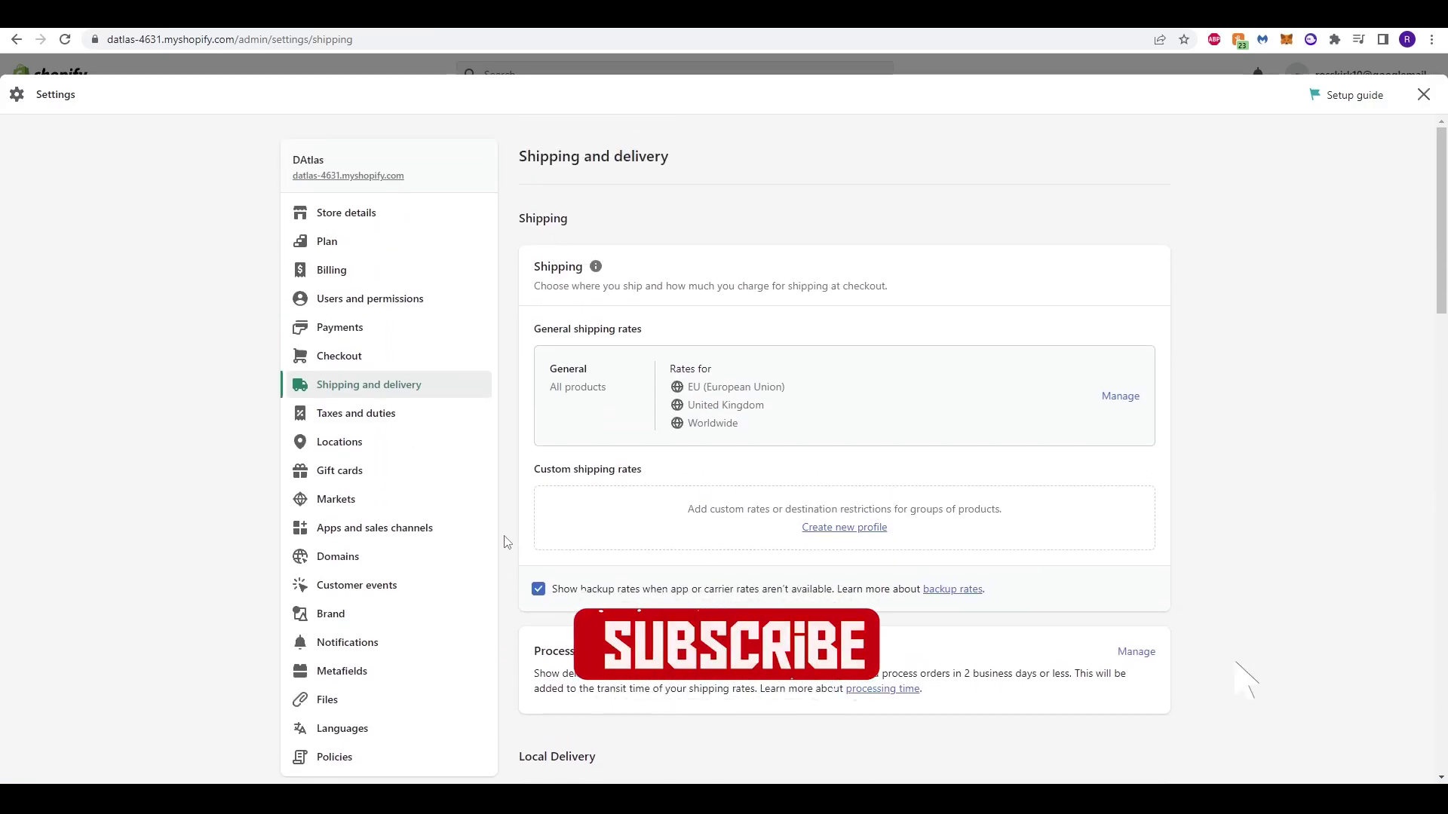
{"action": "scroll", "coordinate": [504, 543], "scroll_direction": "down", "scroll_amount": 13}
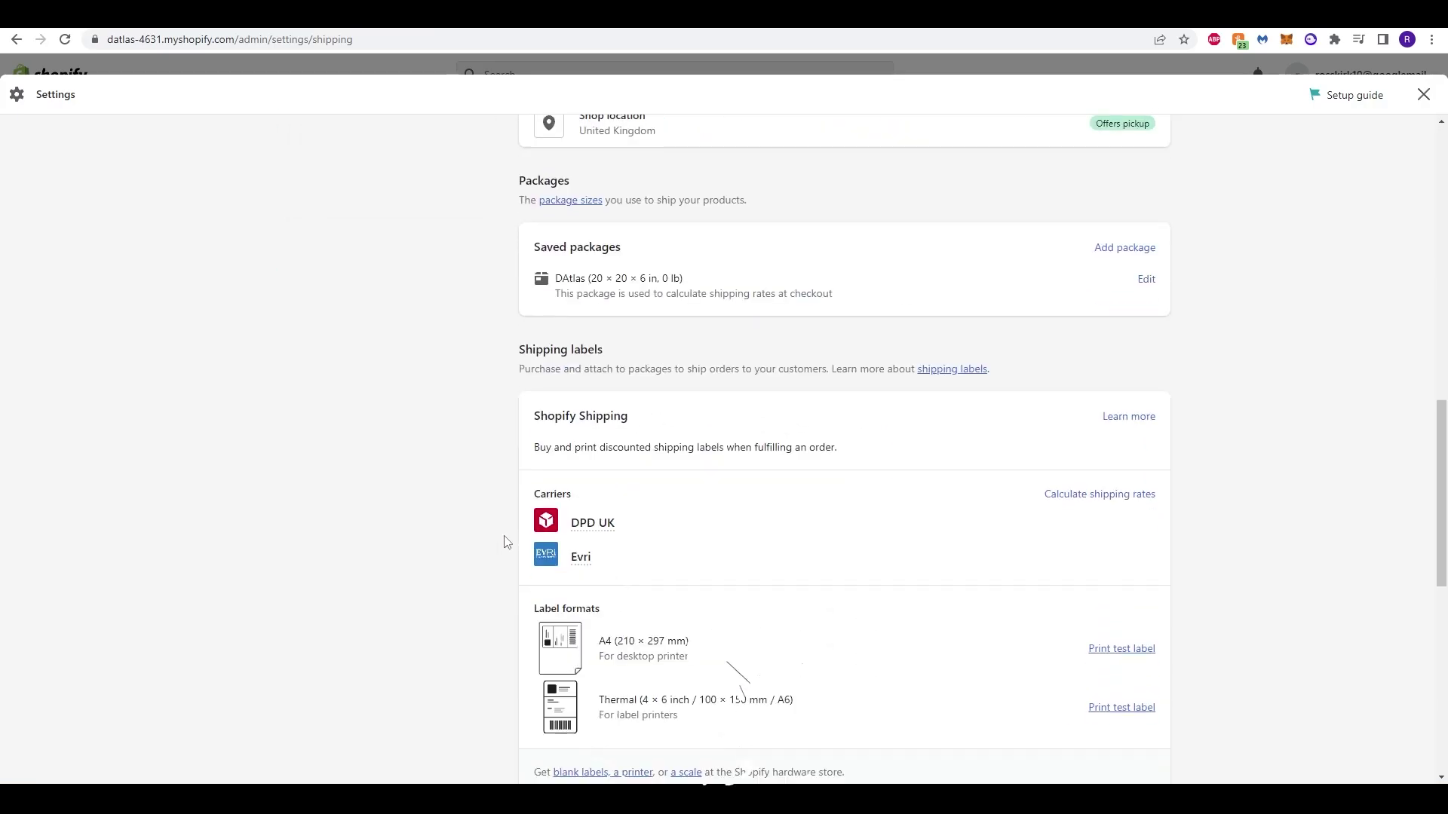
{"action": "scroll", "coordinate": [504, 542], "scroll_direction": "up", "scroll_amount": 6}
{"action": "scroll", "coordinate": [505, 542], "scroll_direction": "up", "scroll_amount": 7}
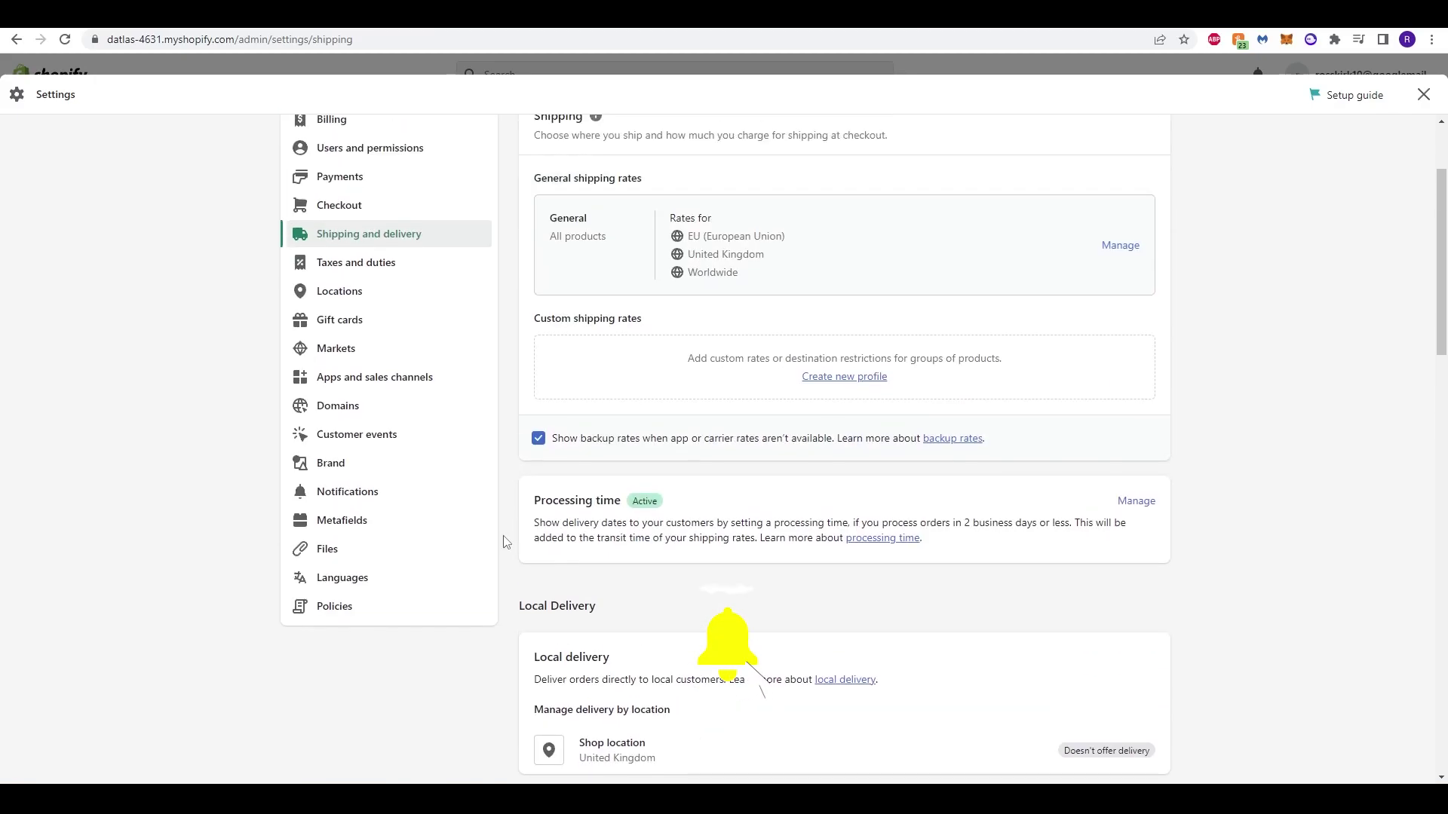
{"action": "scroll", "coordinate": [505, 542], "scroll_direction": "down", "scroll_amount": 8}
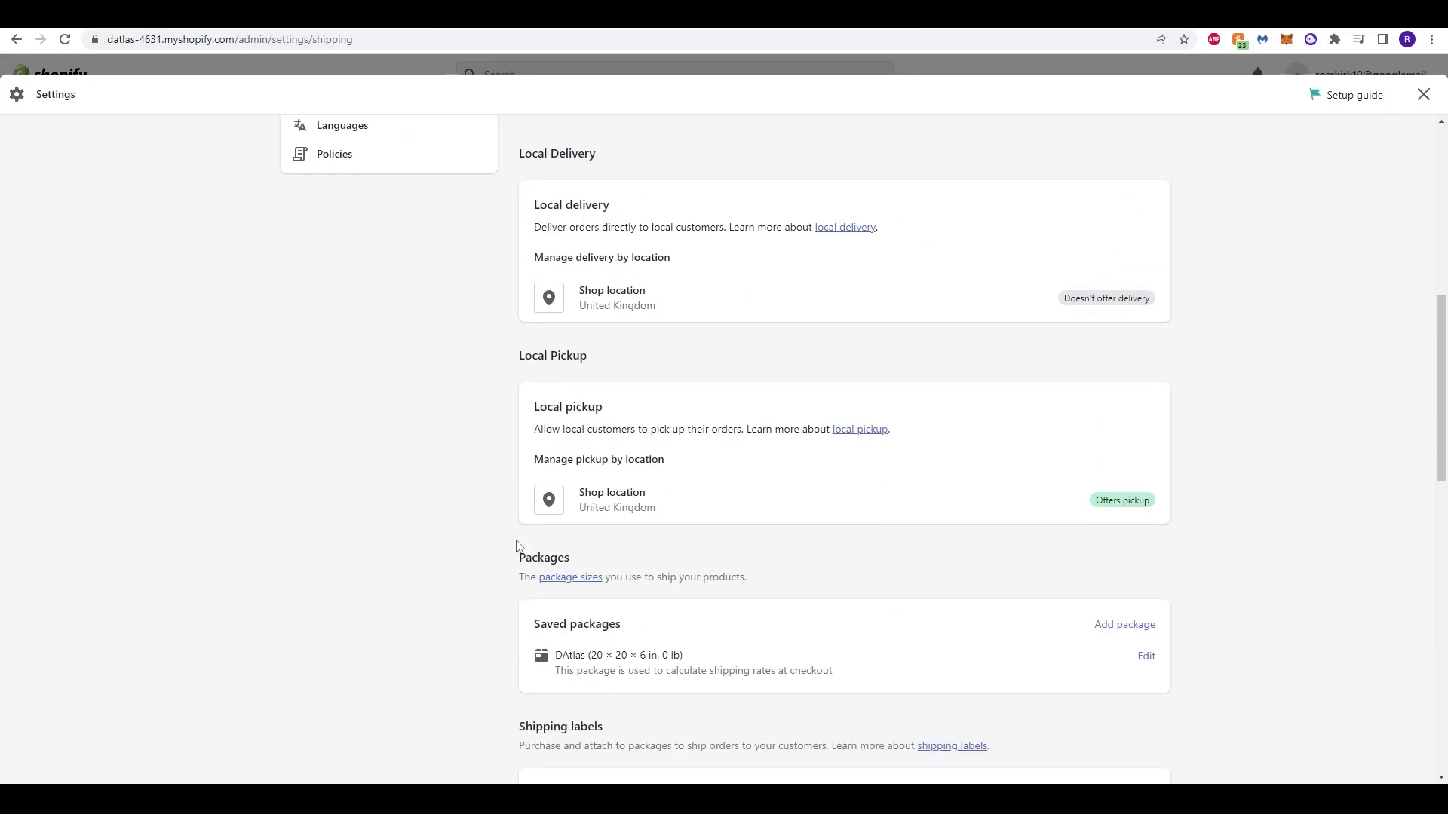